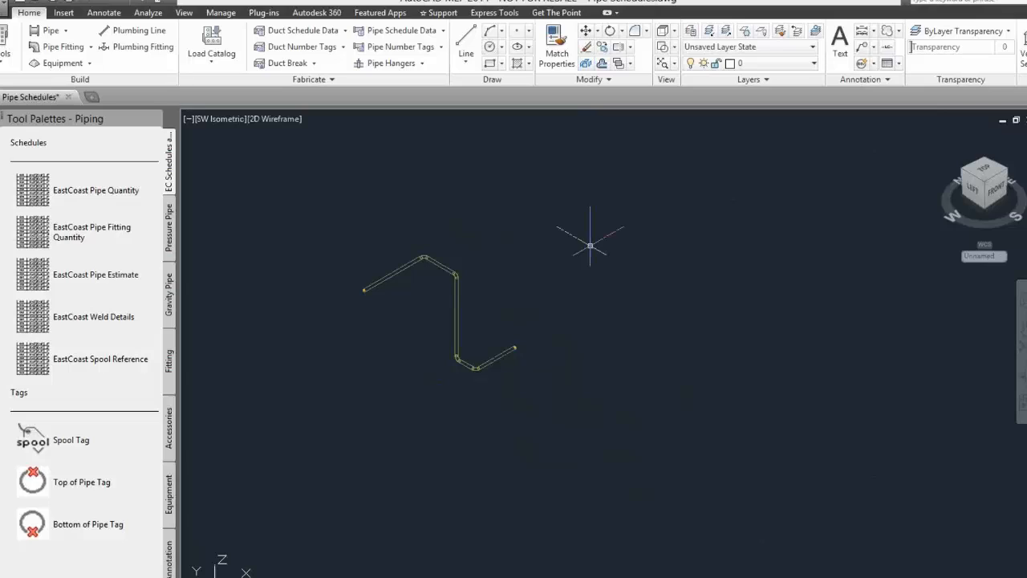
# - Align the UCS with the current isometric view
pyautogui.press('Return')
pyautogui.write('v')
pyautogui.press('Return')
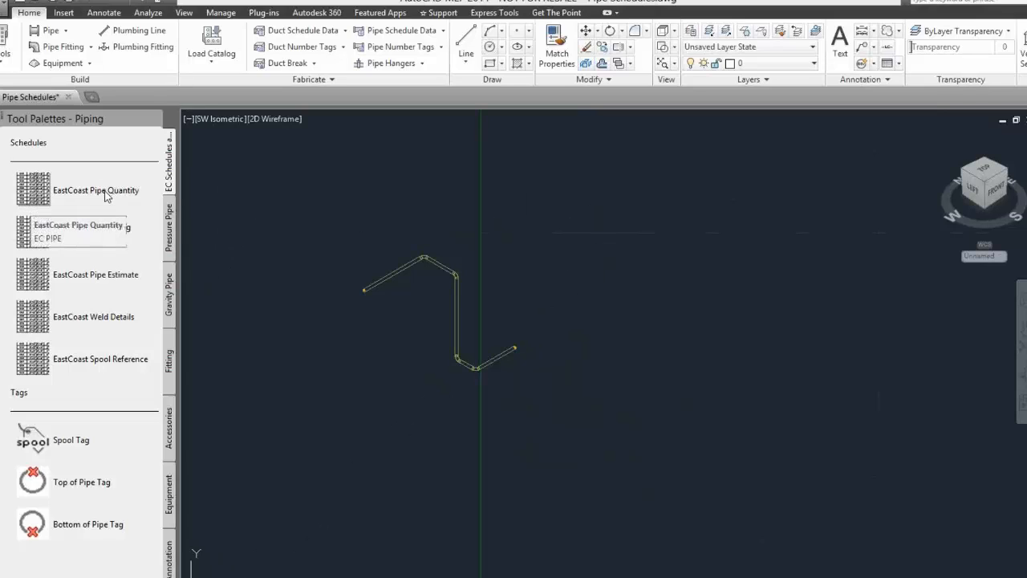
# - Create an EastCoast Pipe Quantity schedule from the whole pipe run and place it beside the piping at default size
pyautogui.click(30, 189)
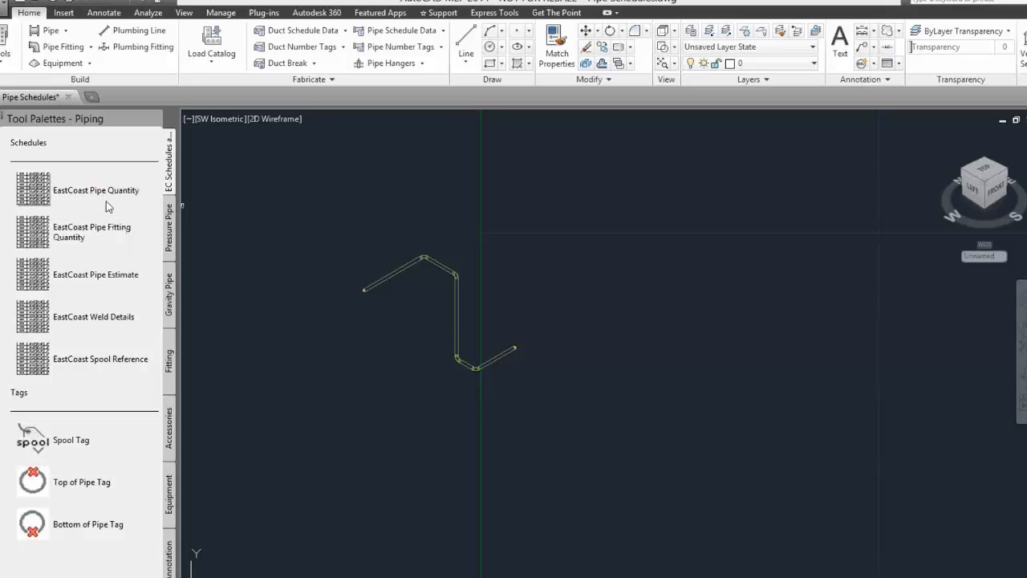
pyautogui.click(353, 220)
pyautogui.click(598, 403)
pyautogui.press('Return')
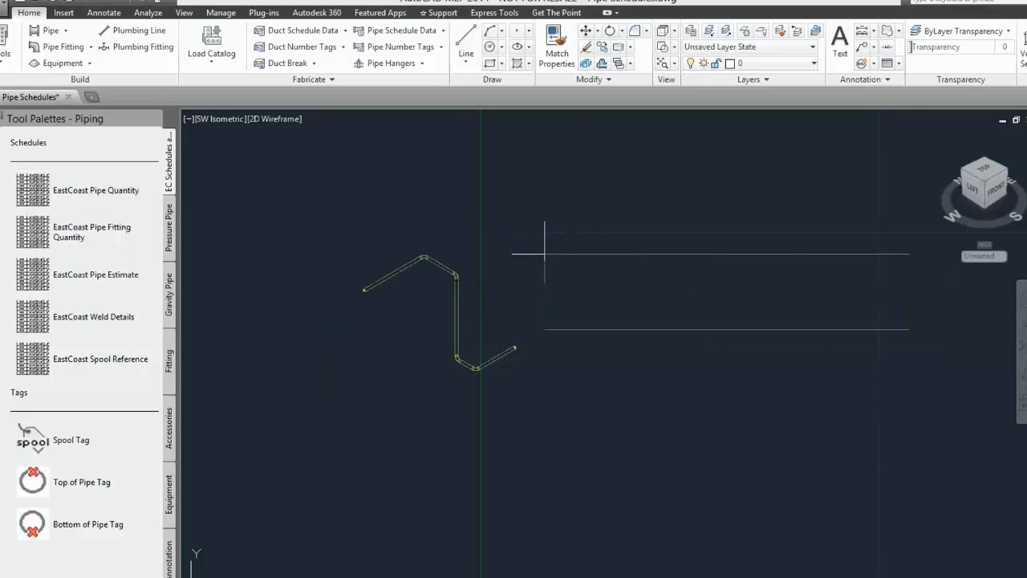
pyautogui.click(544, 255)
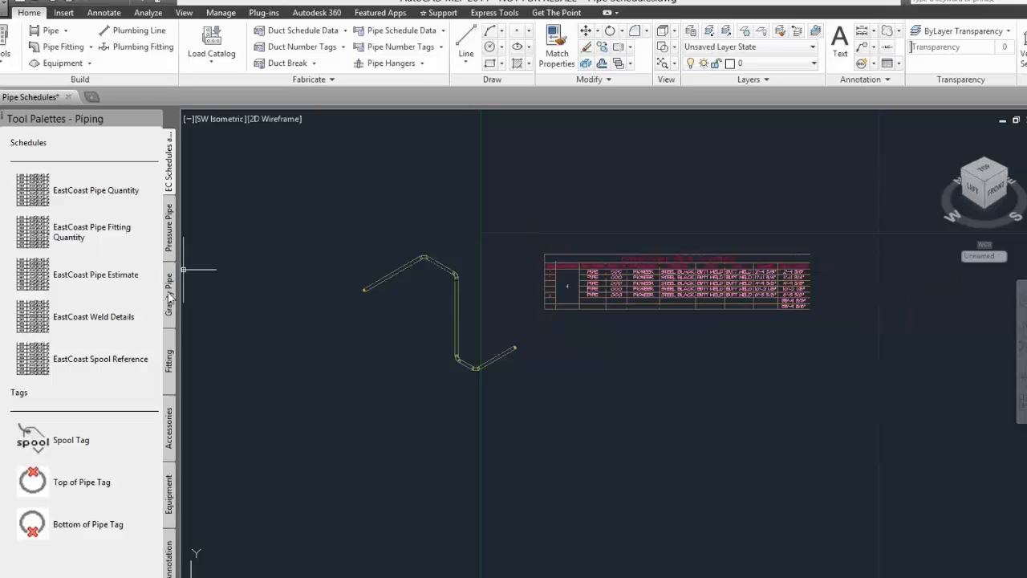
# - Create an EastCoast Pipe Fitting Quantity schedule from the same pipe run and place it below the pipe quantity table
pyautogui.click(40, 237)
pyautogui.click(321, 223)
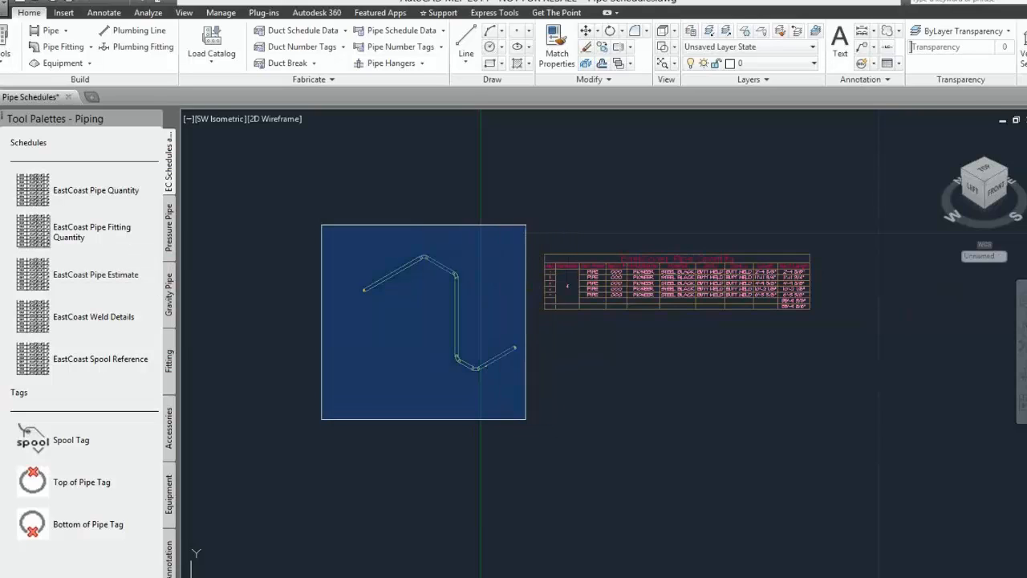
pyautogui.click(528, 421)
pyautogui.click(552, 437)
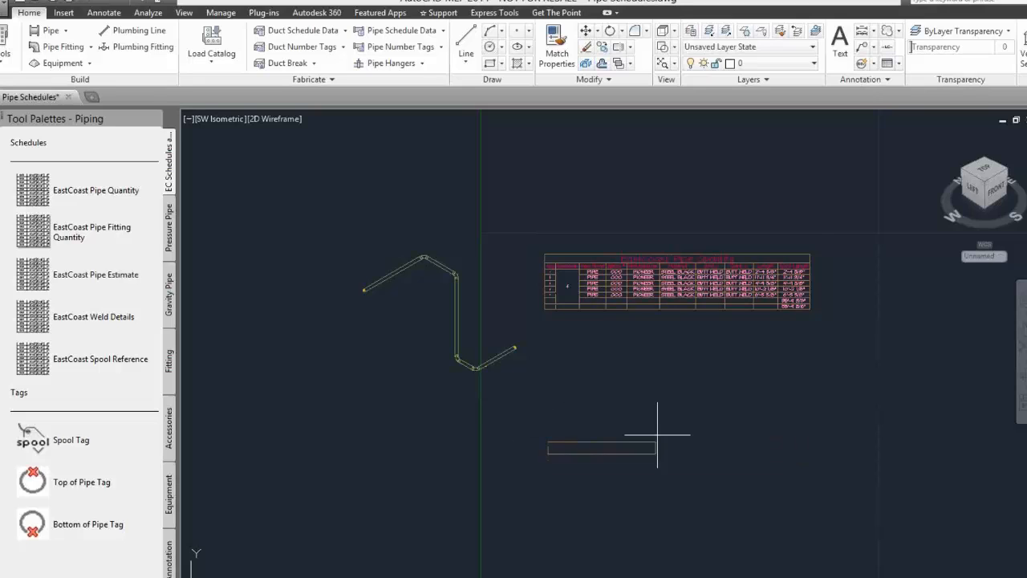
# - Examine both new schedules, especially the pipe quantity table's spool number, material, joint and length columns
pyautogui.moveTo(574, 426); pyautogui.dragTo(453, 405, button='middle')
pyautogui.scroll(2, 422, 438)
pyautogui.moveTo(421, 322); pyautogui.dragTo(449, 407, button='middle')
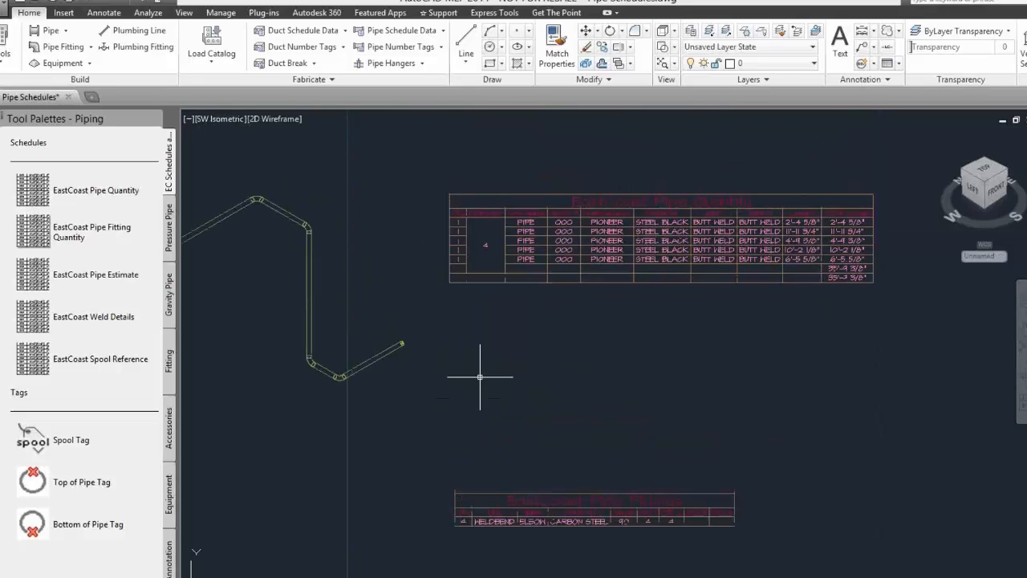
pyautogui.scroll(-2, 480, 376)
pyautogui.scroll(3, 568, 306)
pyautogui.scroll(1, 534, 314)
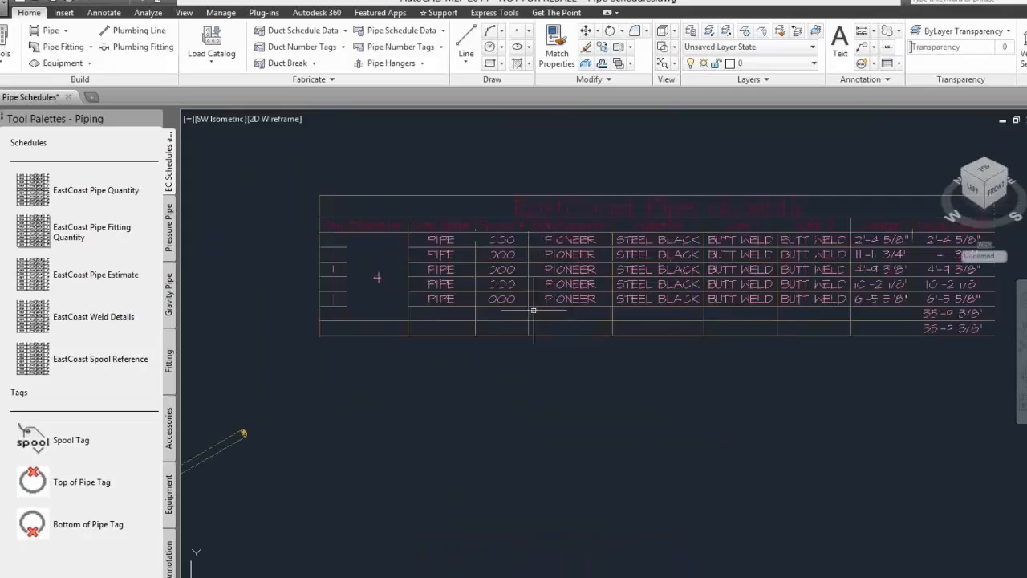
pyautogui.moveTo(519, 355)
pyautogui.mouseDown(button='middle')
pyautogui.moveTo(566, 342)
pyautogui.moveTo(505, 314)
pyautogui.mouseUp(button='middle')
pyautogui.scroll(2, 351, 232)
pyautogui.scroll(-2, 350, 228)
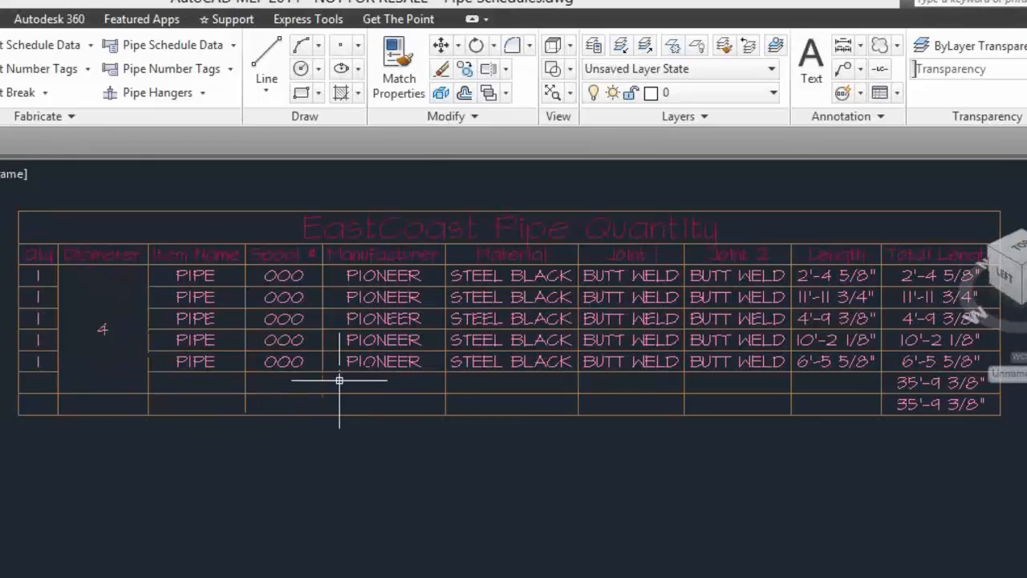
pyautogui.moveTo(325, 379); pyautogui.dragTo(276, 374, button='middle')
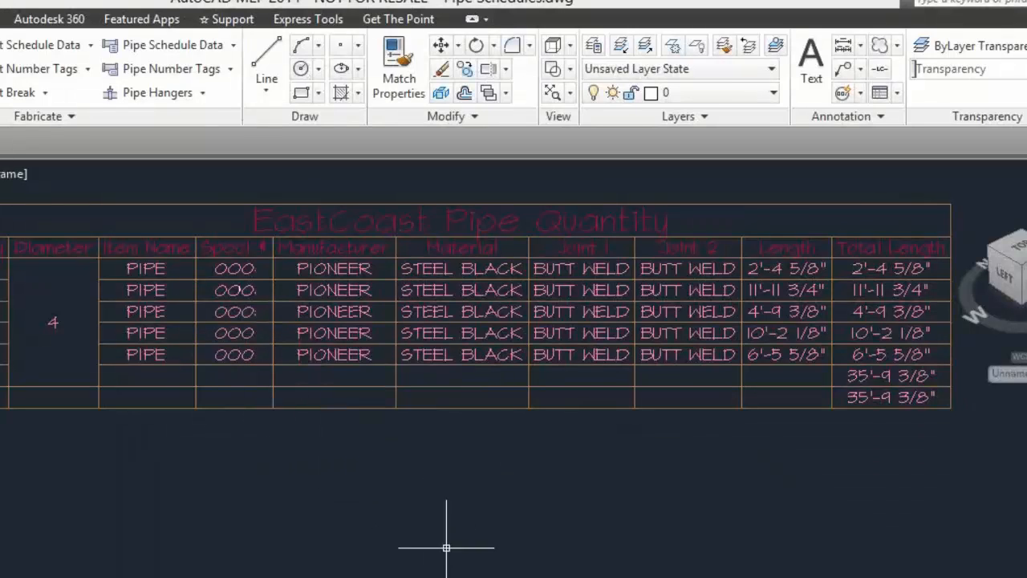
pyautogui.scroll(-2, 578, 484)
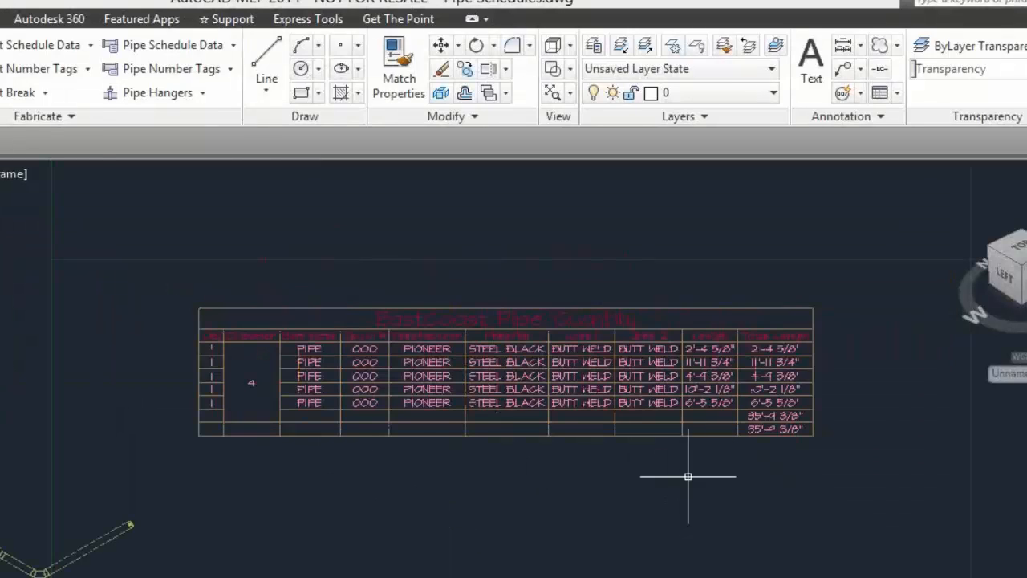
pyautogui.scroll(2, 693, 450)
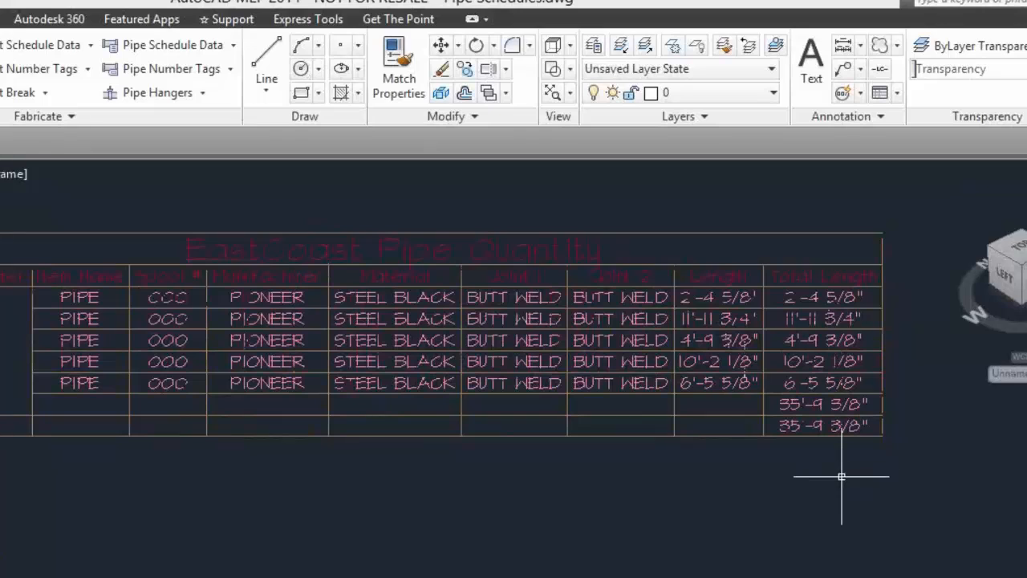
pyautogui.scroll(-2, 730, 439)
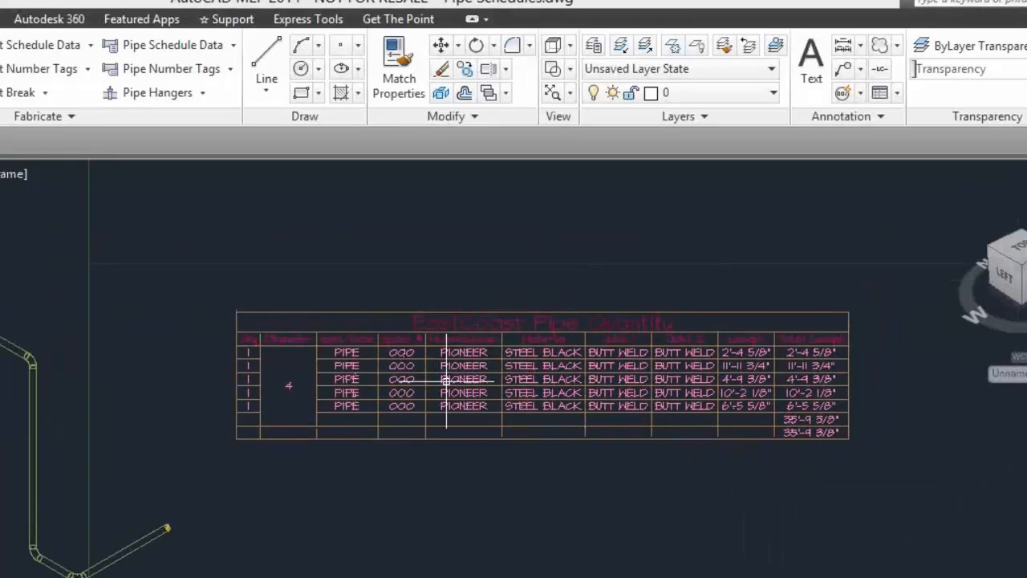
pyautogui.moveTo(89, 263); pyautogui.dragTo(125, 249, button='middle')
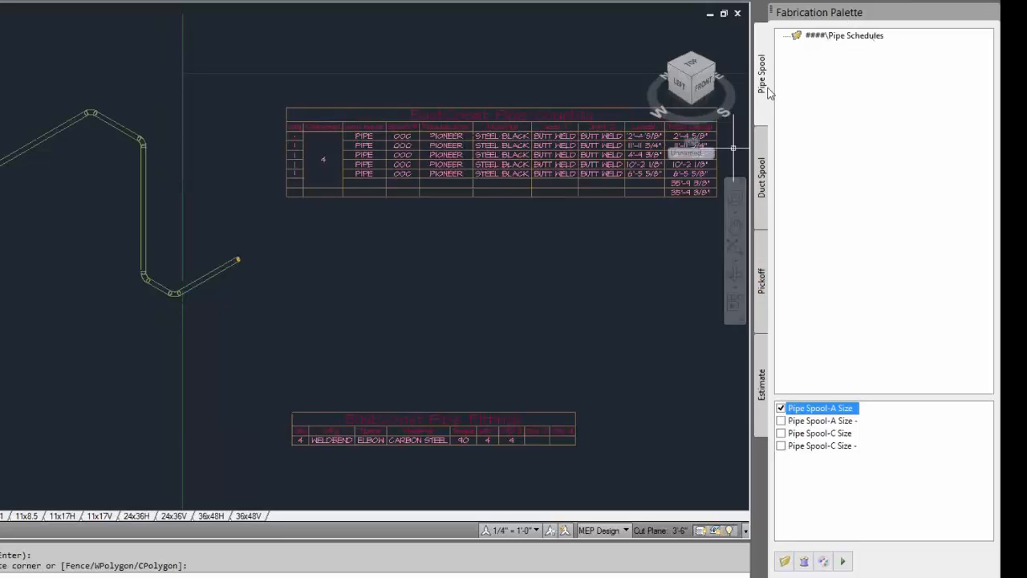
# - Define a pipe spool in the Pipe Schedules category from the whole pipe run
pyautogui.click(831, 35)
pyautogui.rightClick(831, 35)
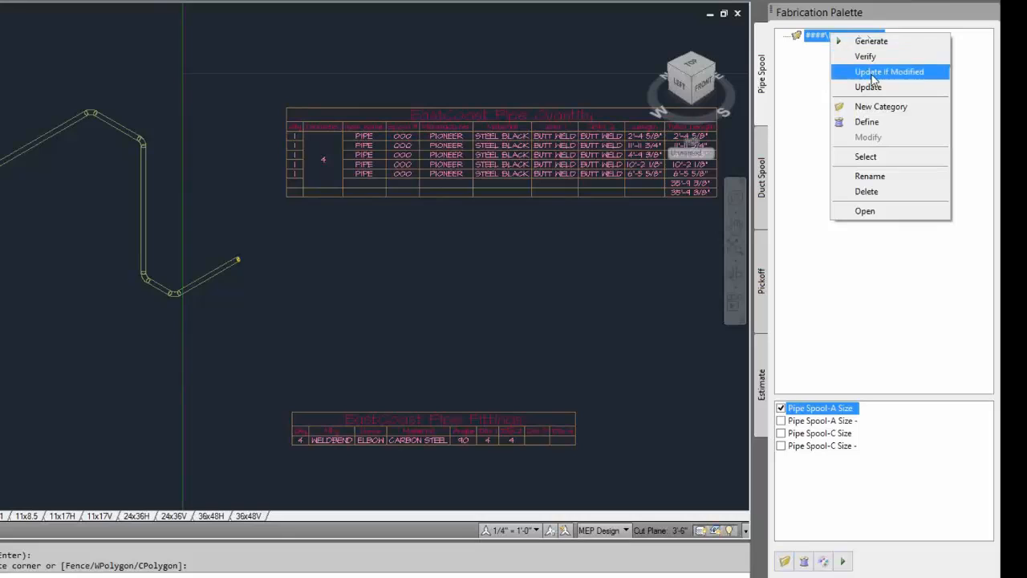
pyautogui.click(865, 123)
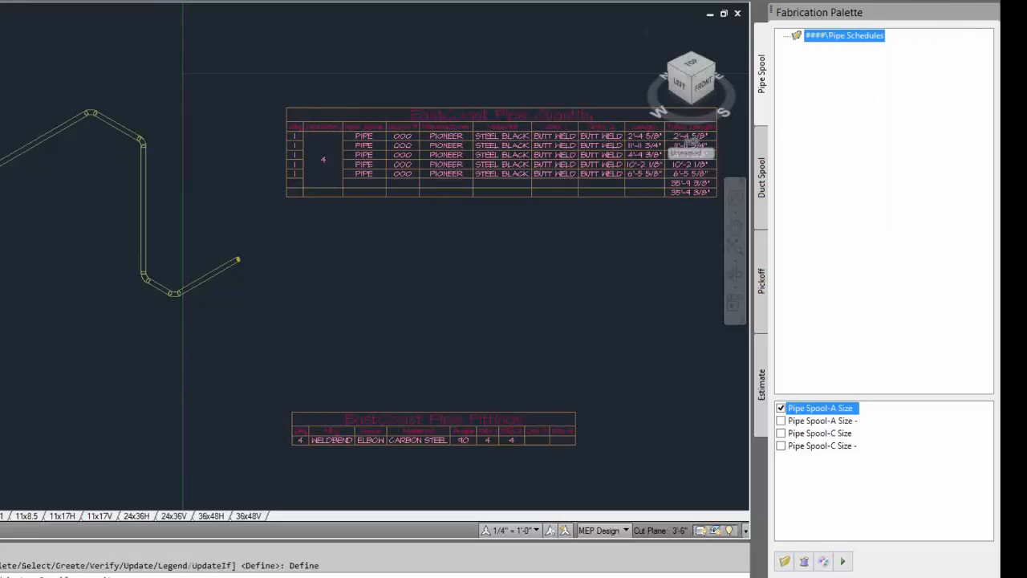
pyautogui.click(266, 354)
pyautogui.press('Return')
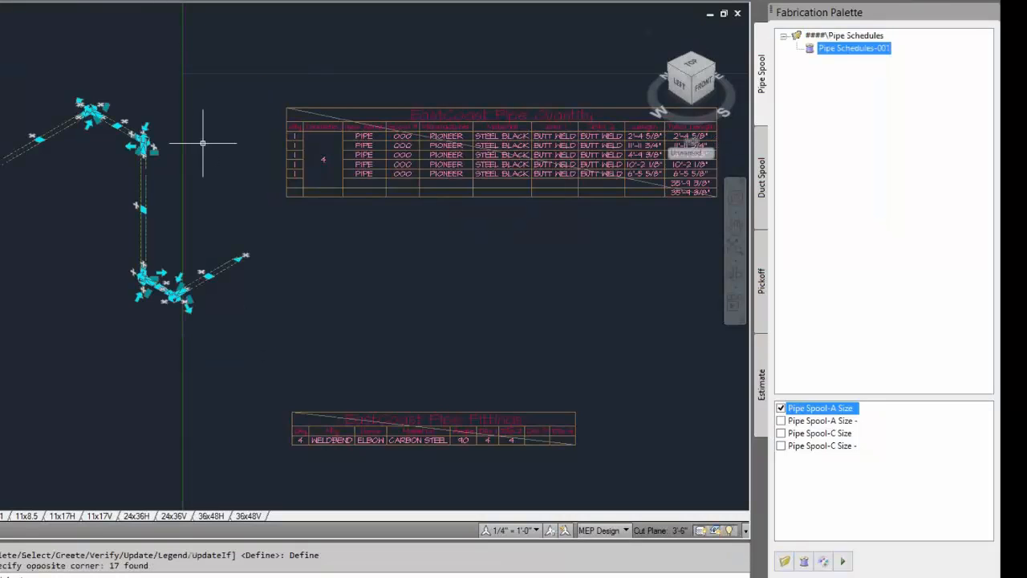
# - Update the EastCoast Pipe Quantity and EastCoast Pipe Fittings schedule tables
pyautogui.moveTo(540, 87); pyautogui.dragTo(367, 100, button='middle')
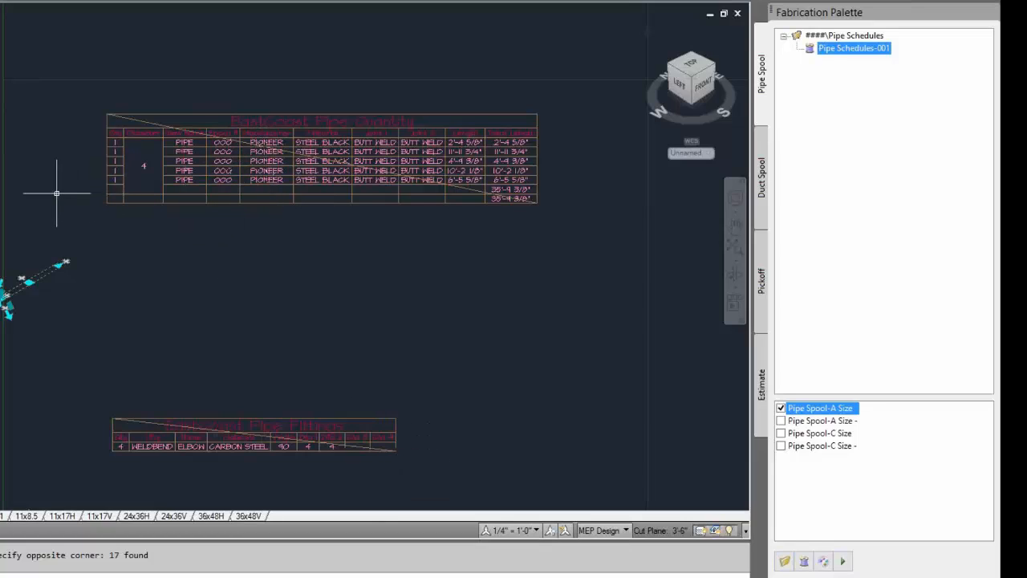
pyautogui.click(231, 159)
pyautogui.rightClick(230, 159)
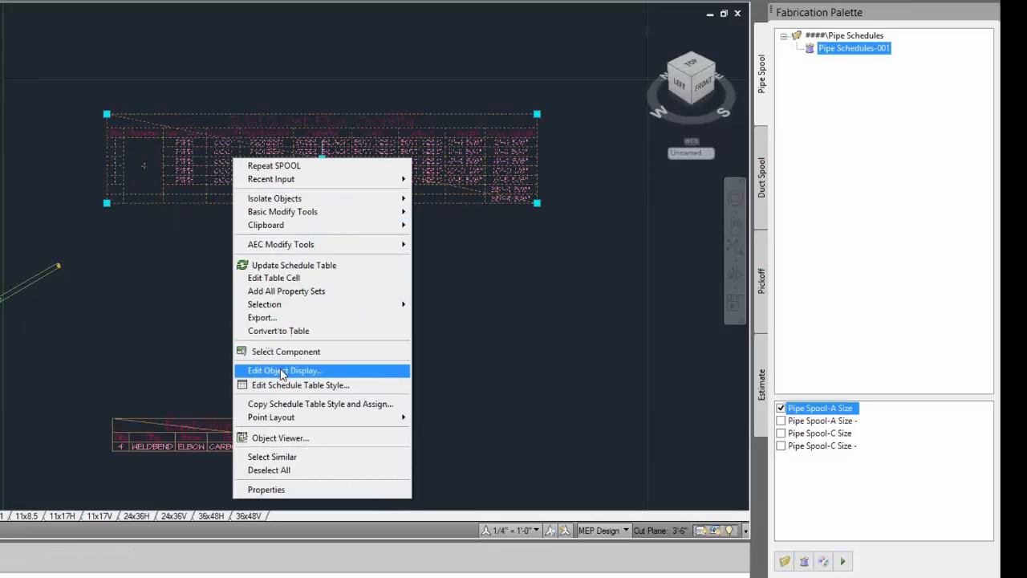
pyautogui.click(293, 265)
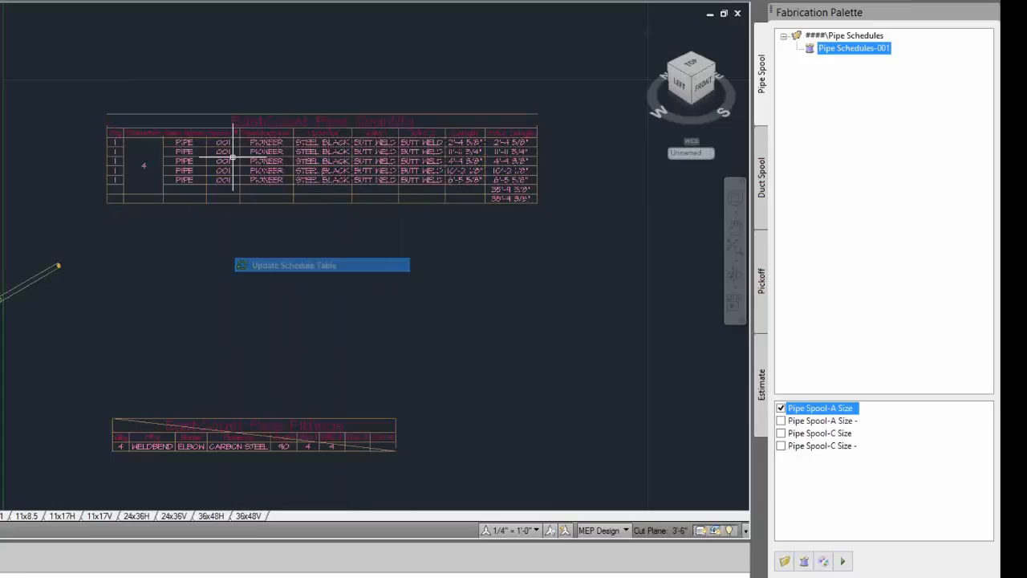
pyautogui.click(253, 428)
pyautogui.rightClick(252, 430)
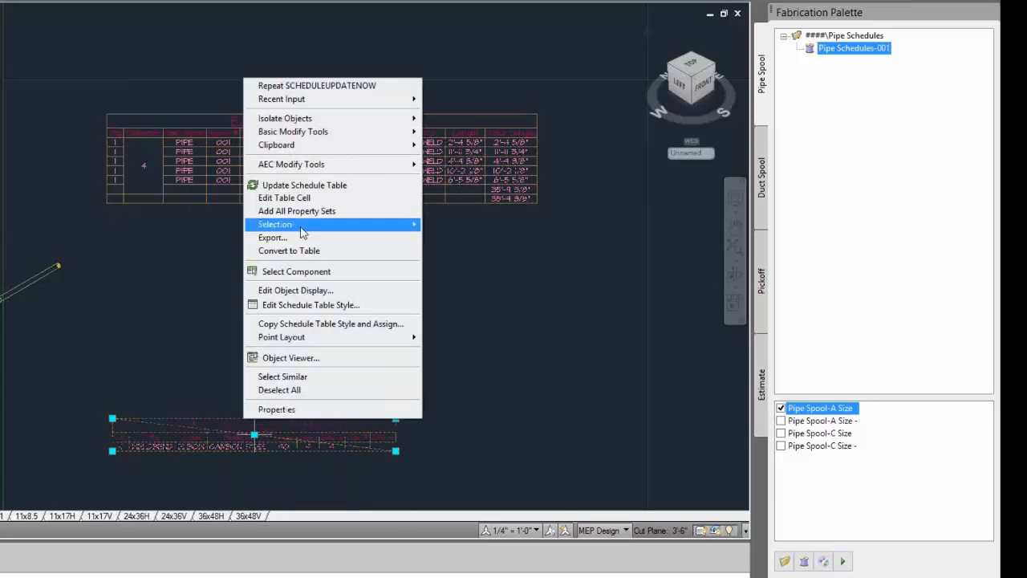
pyautogui.click(300, 191)
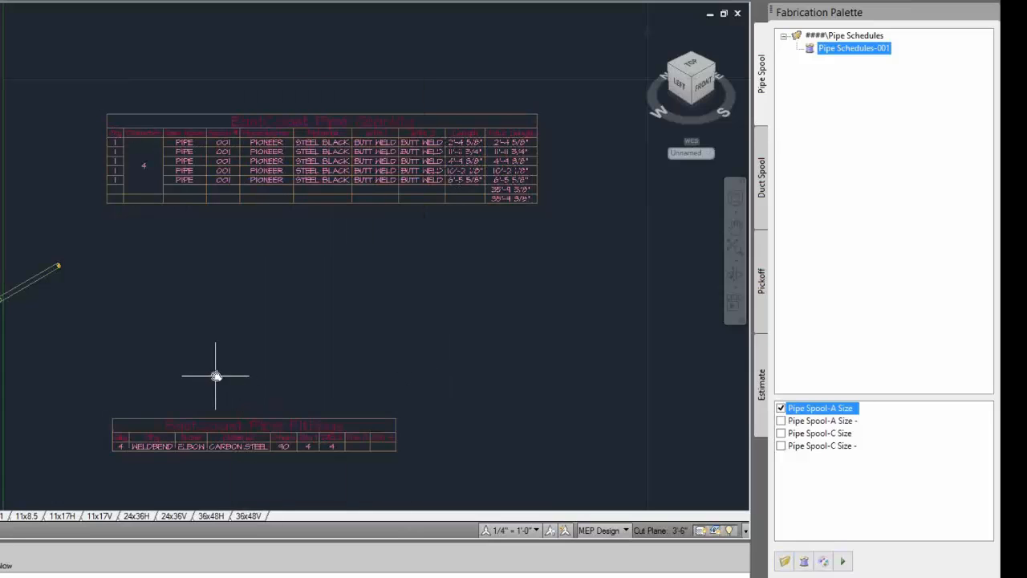
# - Examine the updated fittings table and the spool number column of the pipe quantity table
pyautogui.moveTo(221, 484); pyautogui.dragTo(264, 389, button='middle')
pyautogui.scroll(2, 267, 385)
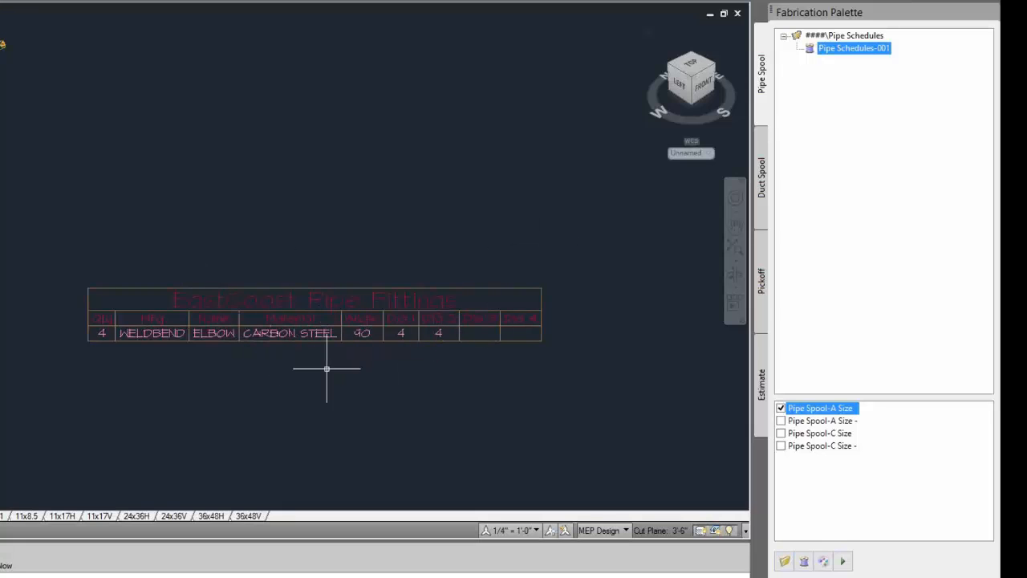
pyautogui.scroll(-4, 324, 223)
pyautogui.scroll(7, 273, 157)
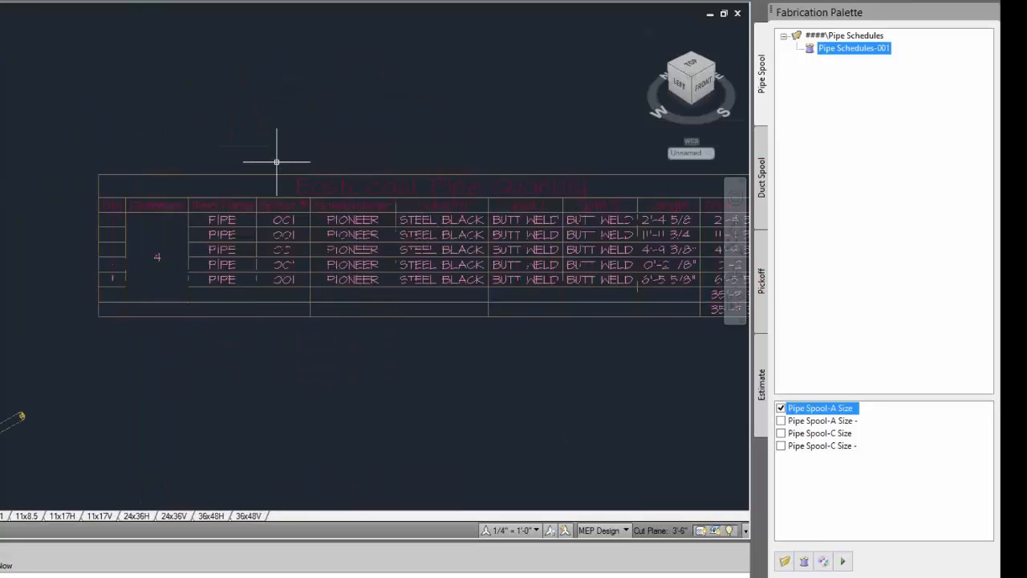
pyautogui.scroll(-2, 321, 138)
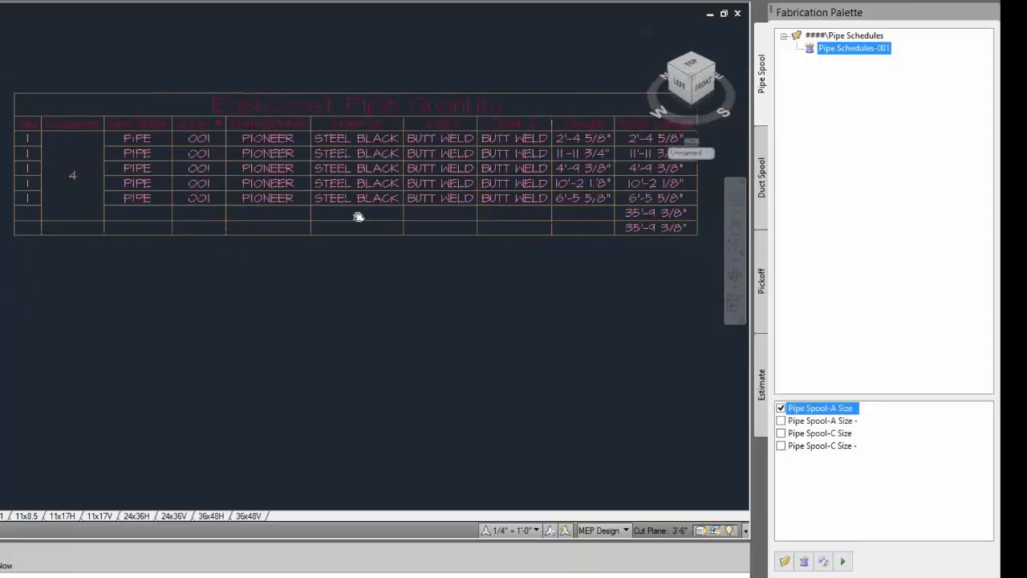
pyautogui.moveTo(355, 214); pyautogui.dragTo(313, 224, button='middle')
pyautogui.scroll(-2, 304, 249)
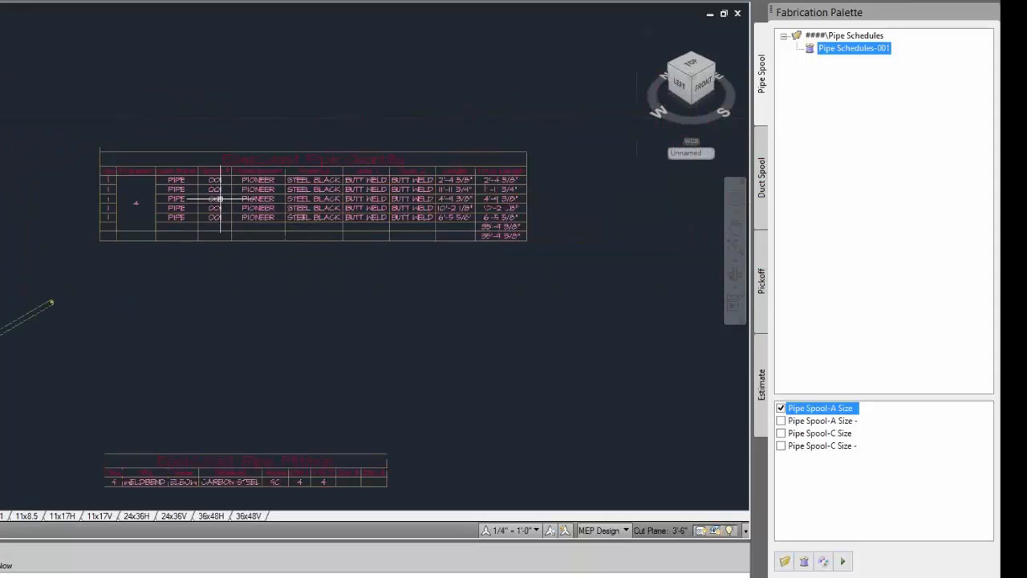
pyautogui.scroll(2, 215, 186)
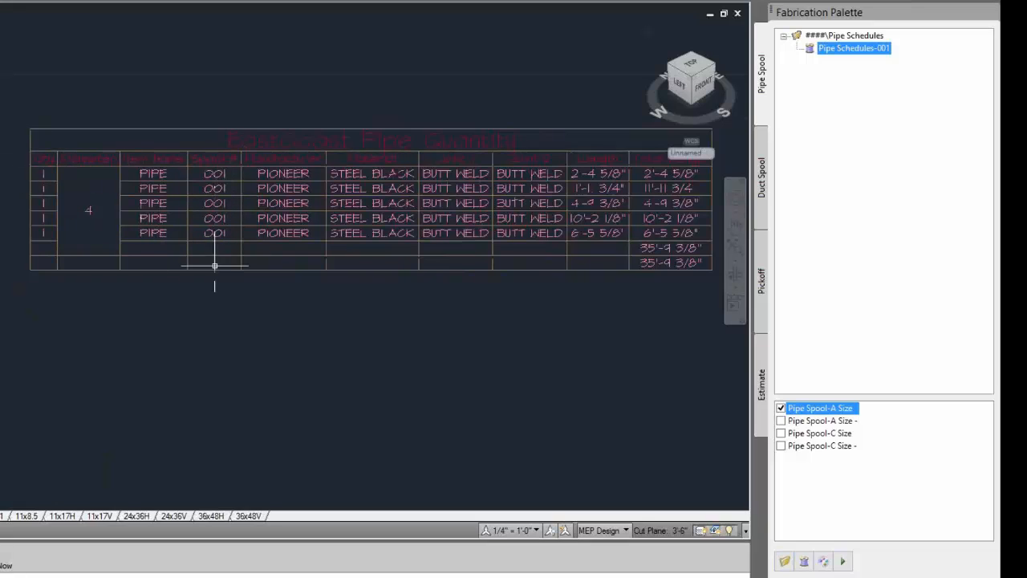
pyautogui.scroll(-1, 175, 295)
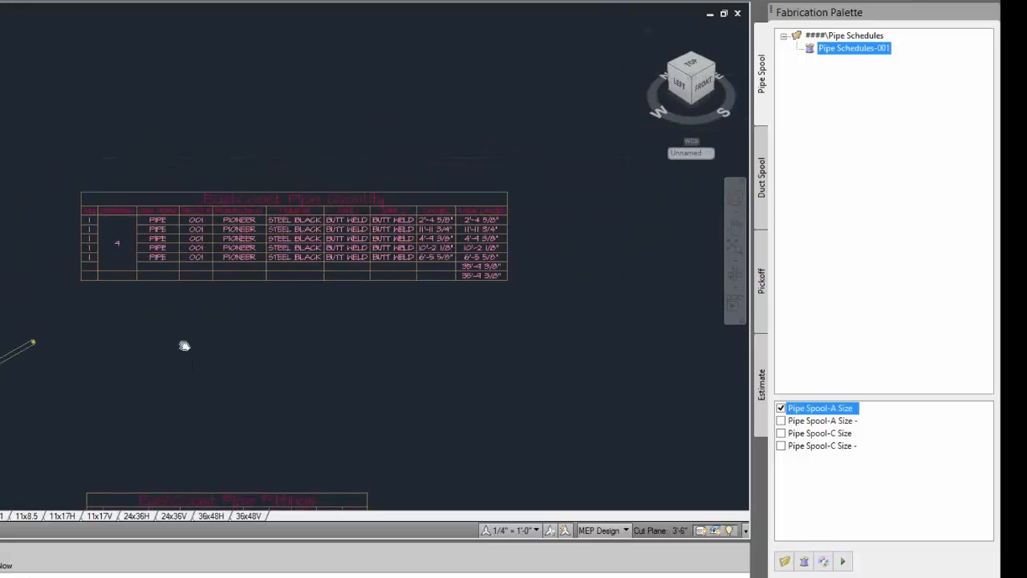
pyautogui.moveTo(184, 345); pyautogui.dragTo(280, 282, button='middle')
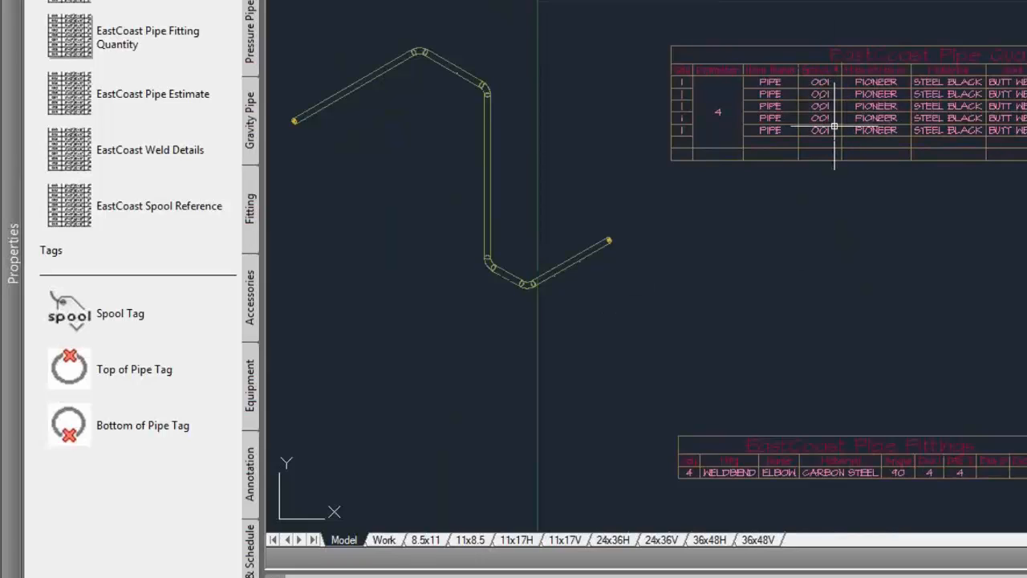
# - Inspect the properties of the first two pipe segments at the upper end of the run
pyautogui.click(356, 85)
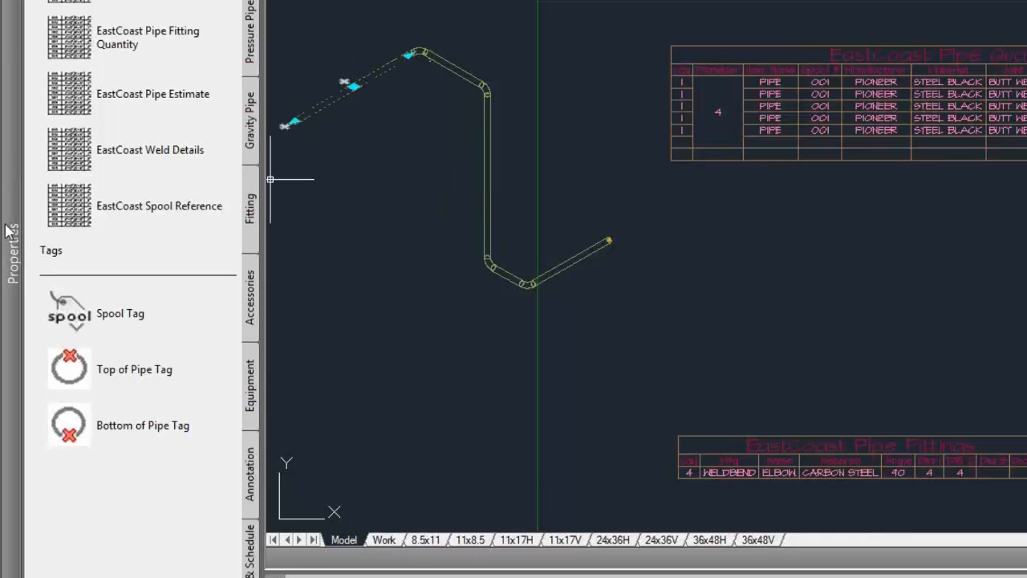
pyautogui.moveTo(6, 232)
pyautogui.click(383, 220)
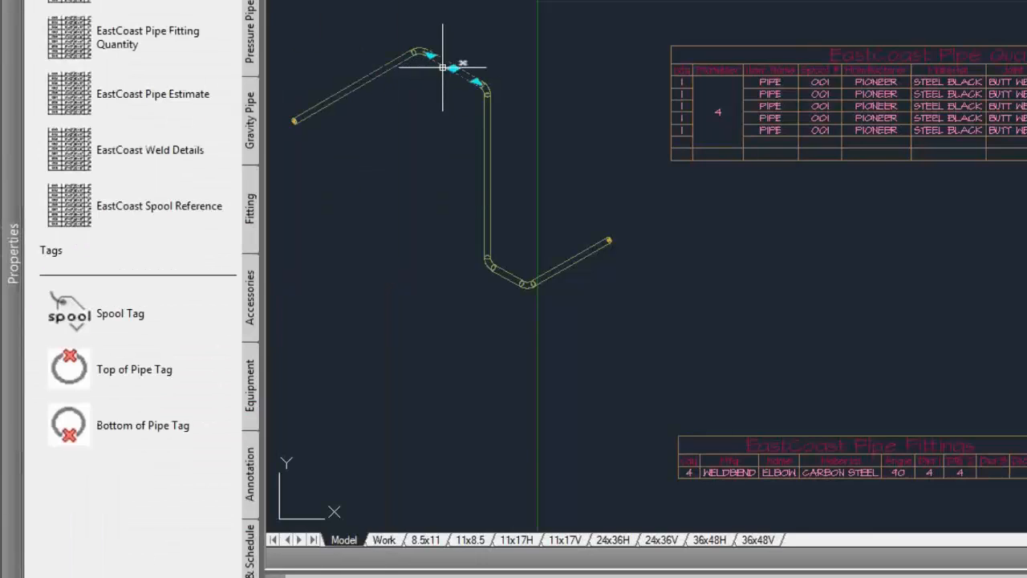
pyautogui.moveTo(11, 185)
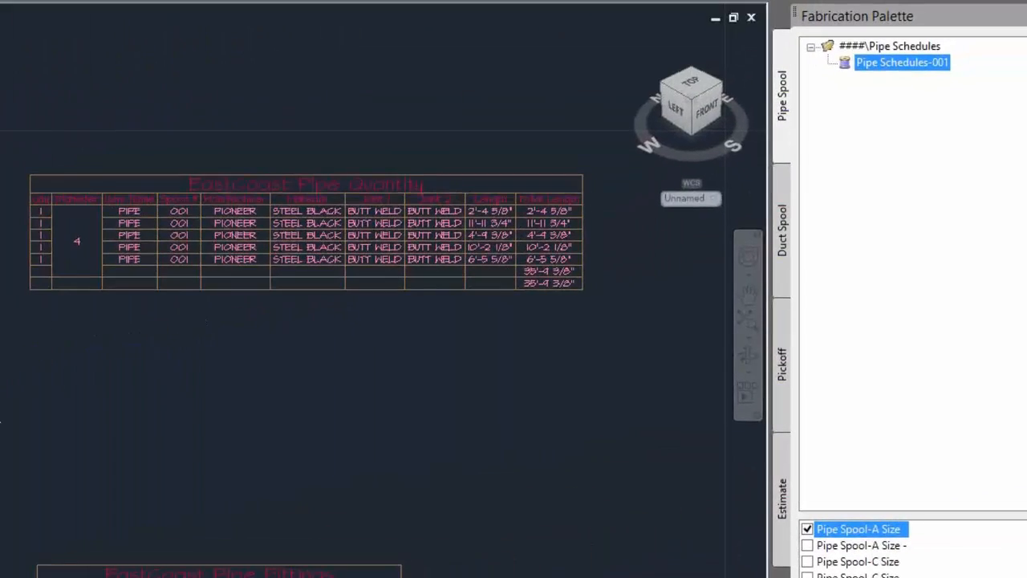
# - Generate the Pipe Schedules-001 spool with the Pipe Spool-A Size template, overwriting the existing spool
pyautogui.rightClick(901, 73)
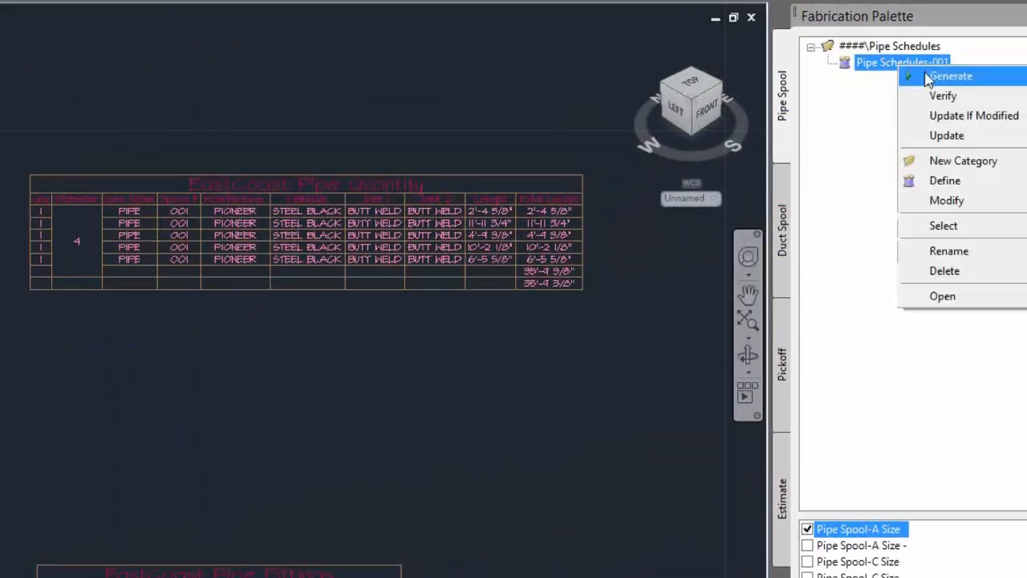
pyautogui.click(950, 75)
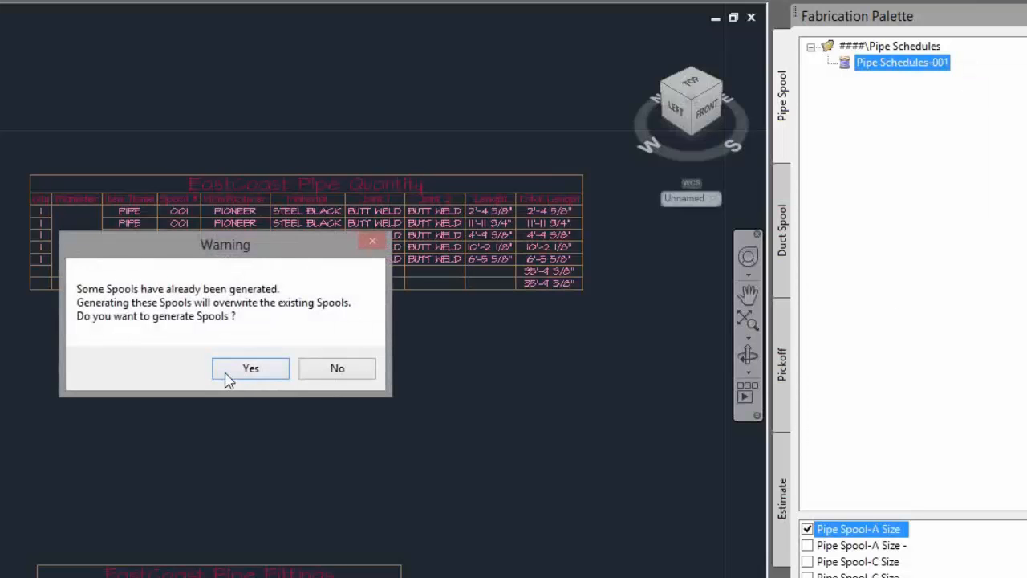
pyautogui.click(248, 371)
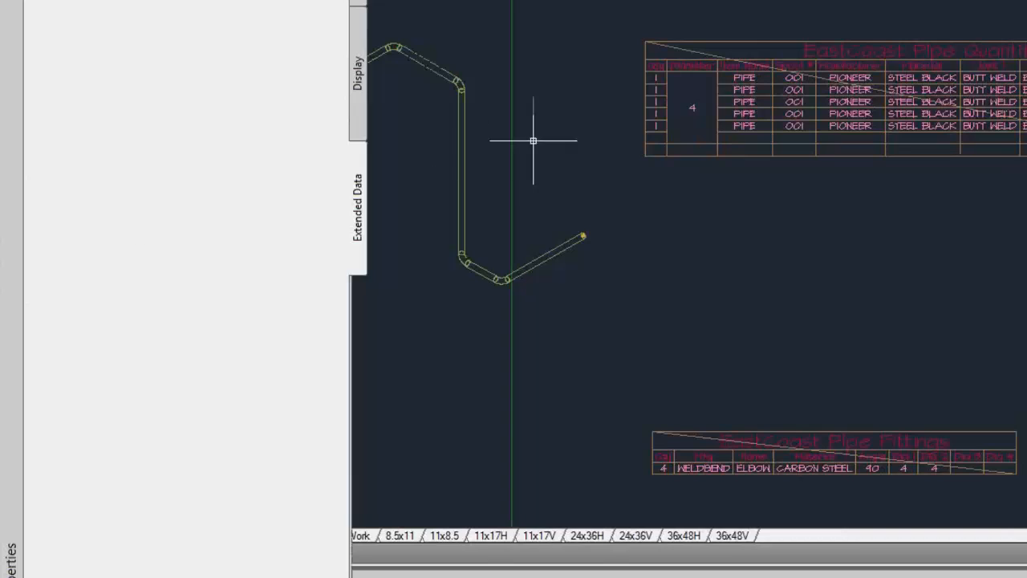
# - Inspect the PartNumber and PartIndex properties of the second pipe segment at the upper end of the run
pyautogui.click(418, 58)
pyautogui.moveTo(56, 160)
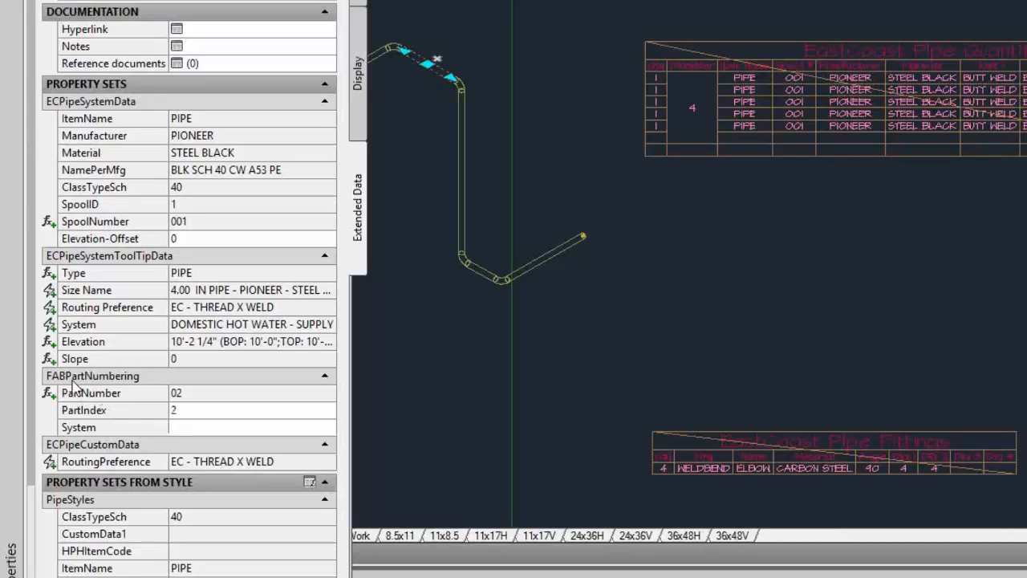
pyautogui.click(199, 396)
pyautogui.click(198, 411)
pyautogui.click(198, 395)
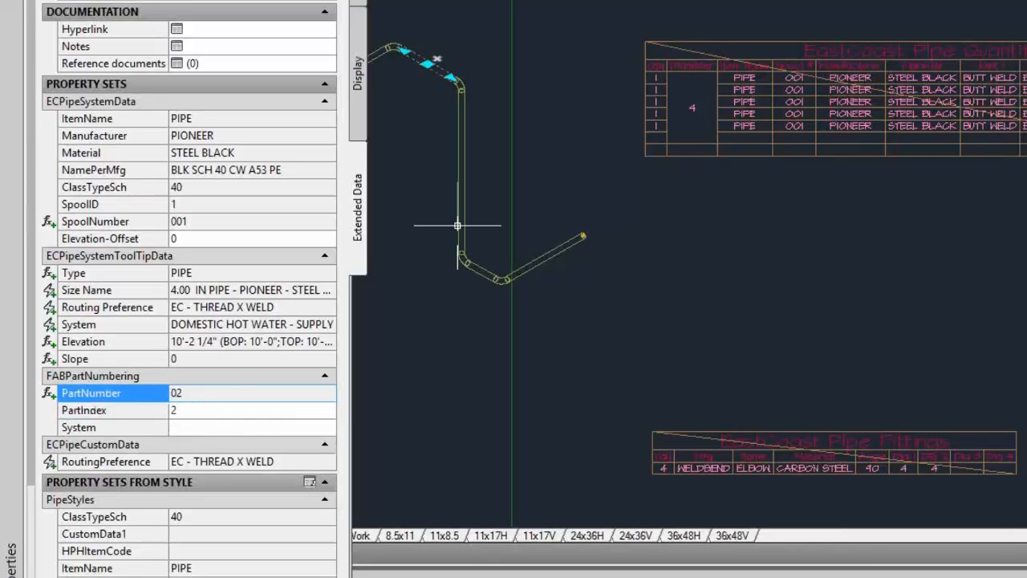
# - Compare the spool and part numbering properties of the first, second and long vertical pipe segments
pyautogui.moveTo(436, 113)
pyautogui.mouseDown(button='middle')
pyautogui.moveTo(635, 102)
pyautogui.moveTo(701, 117)
pyautogui.mouseUp(button='middle')
pyautogui.press('Escape')
pyautogui.click(565, 85)
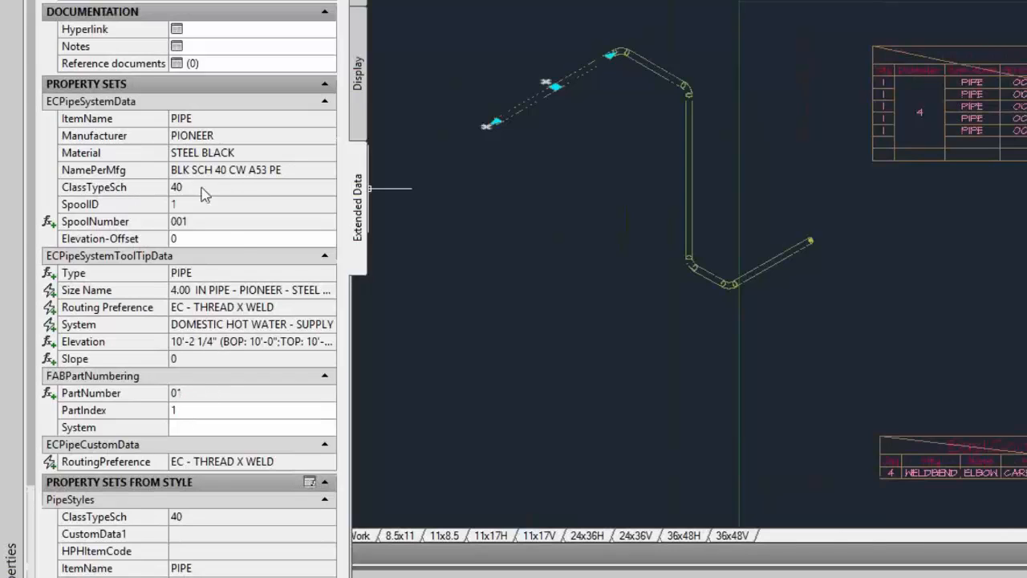
pyautogui.click(183, 207)
pyautogui.click(634, 63)
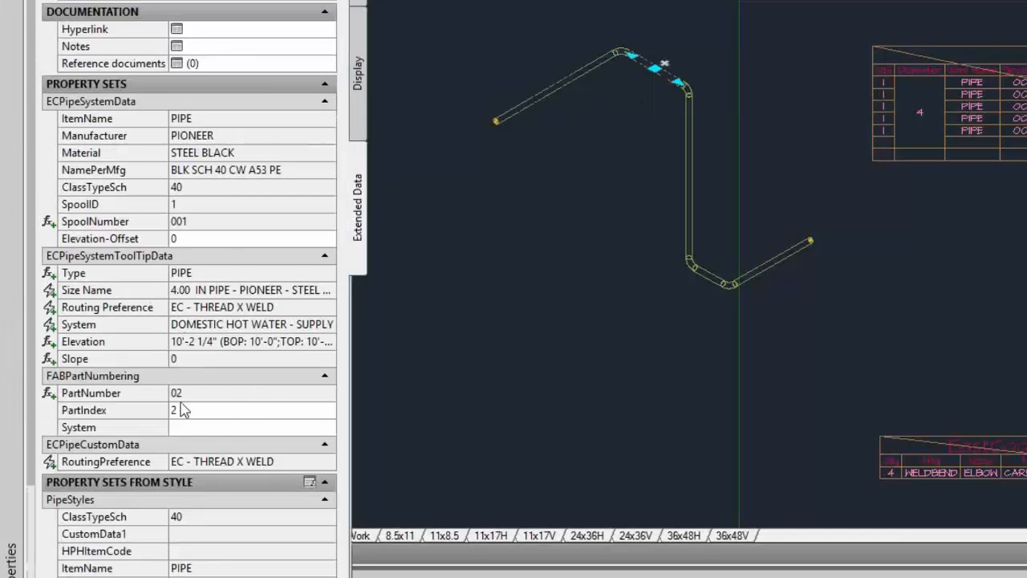
pyautogui.press('Escape')
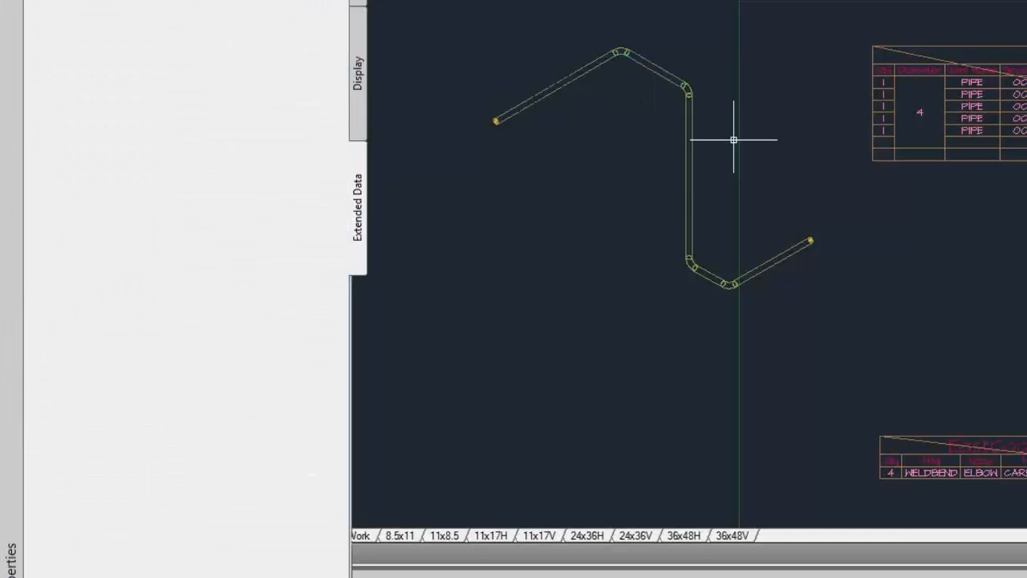
pyautogui.click(687, 147)
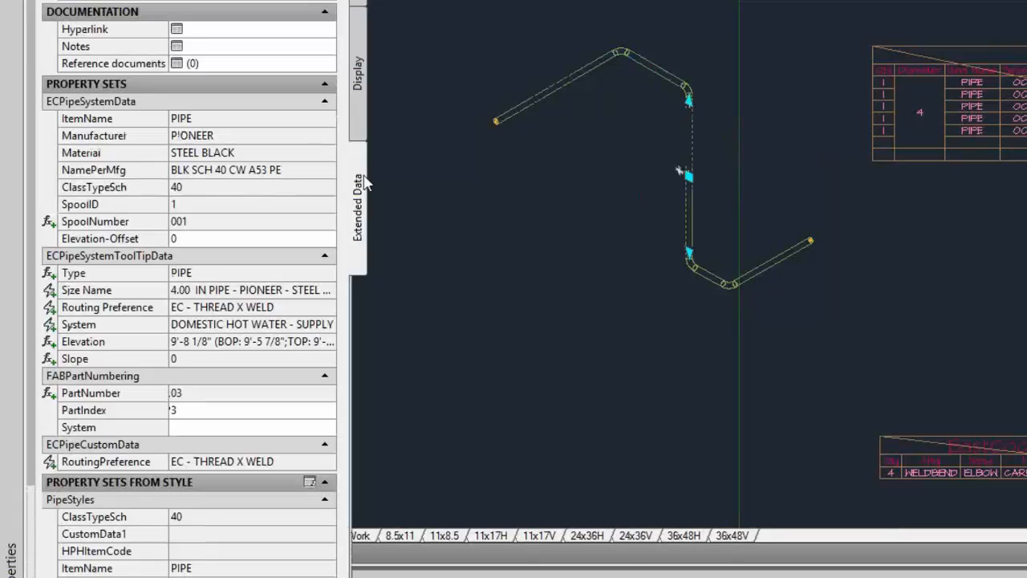
pyautogui.press('Escape')
# - Update the EastCoast Pipe Quantity schedule table
pyautogui.scroll(-3, 783, 69)
pyautogui.moveTo(782, 70)
pyautogui.mouseDown(button='middle')
pyautogui.moveTo(709, 71)
pyautogui.moveTo(701, 82)
pyautogui.mouseUp(button='middle')
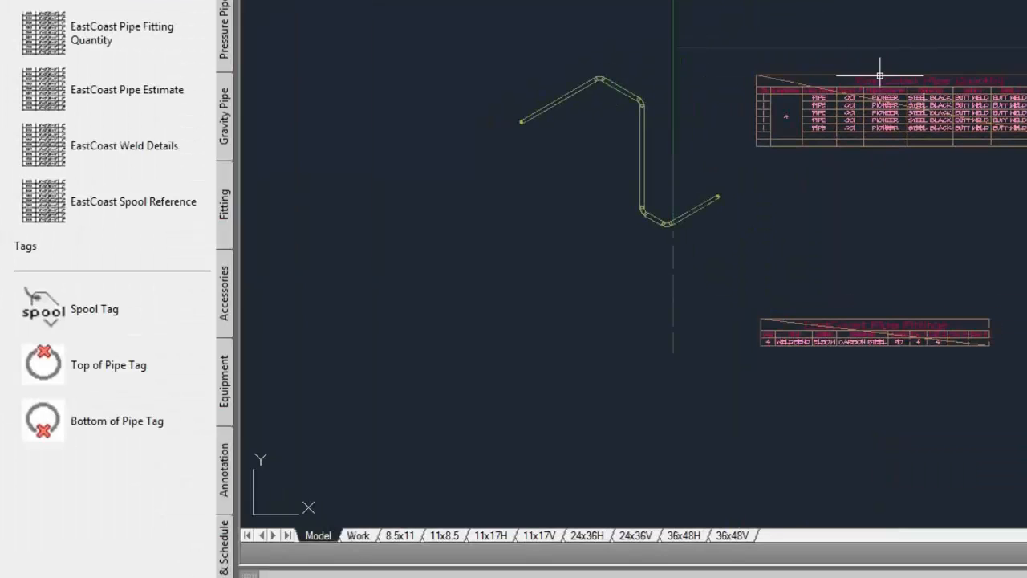
pyautogui.scroll(4, 880, 76)
pyautogui.scroll(-2, 851, 70)
pyautogui.click(878, 96)
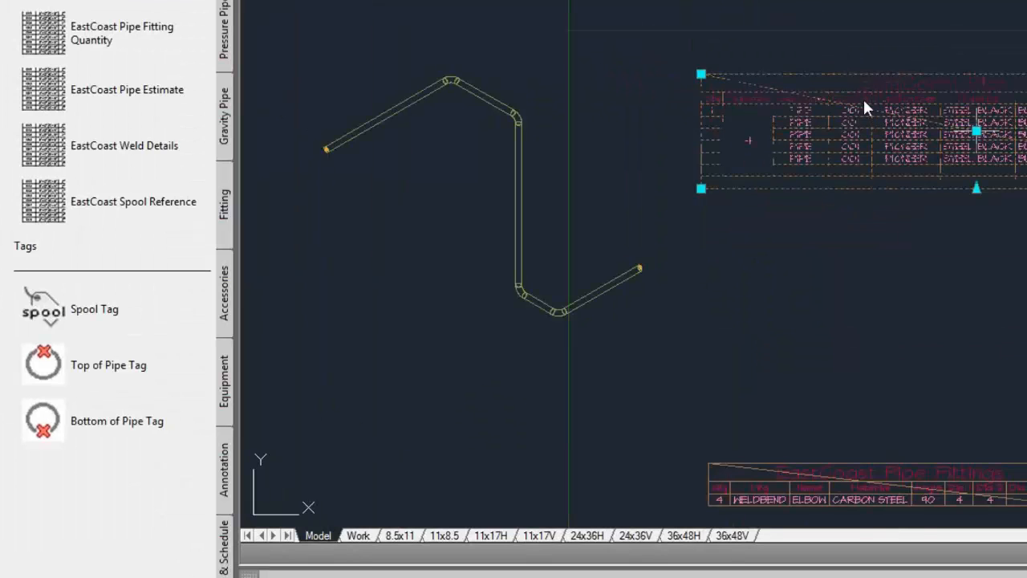
pyautogui.rightClick(866, 108)
pyautogui.click(929, 239)
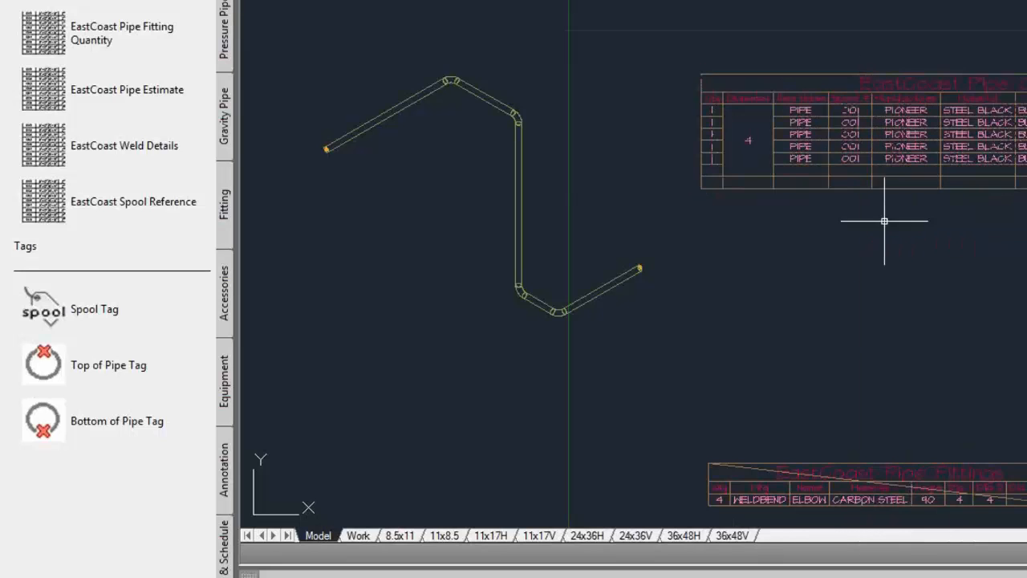
# - Examine the updated pipe quantity table's columns and check the FABPartNumbering properties of the long vertical pipe
pyautogui.scroll(1, 899, 280)
pyautogui.scroll(3, 791, 110)
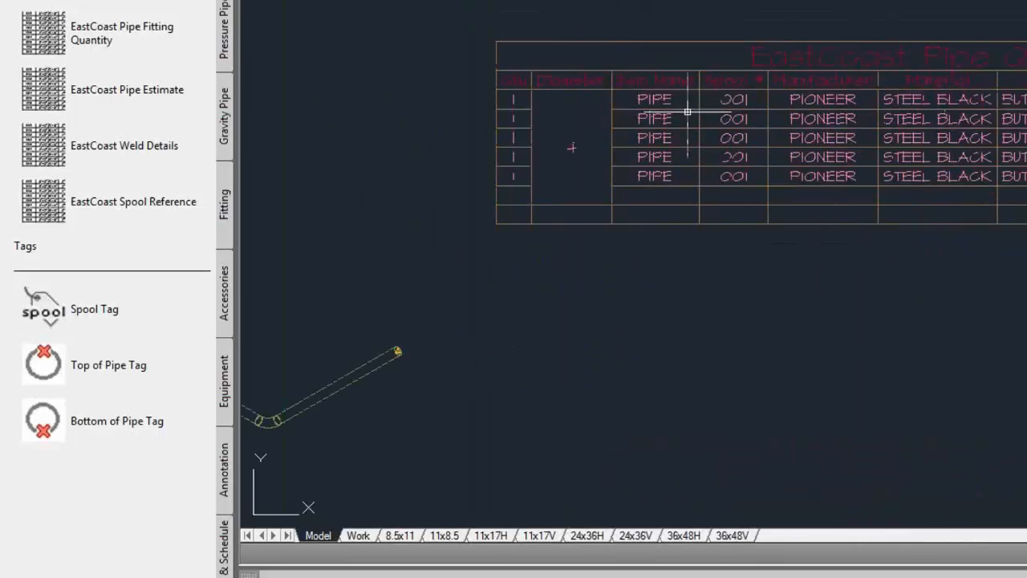
pyautogui.moveTo(785, 245); pyautogui.dragTo(839, 201, button='middle')
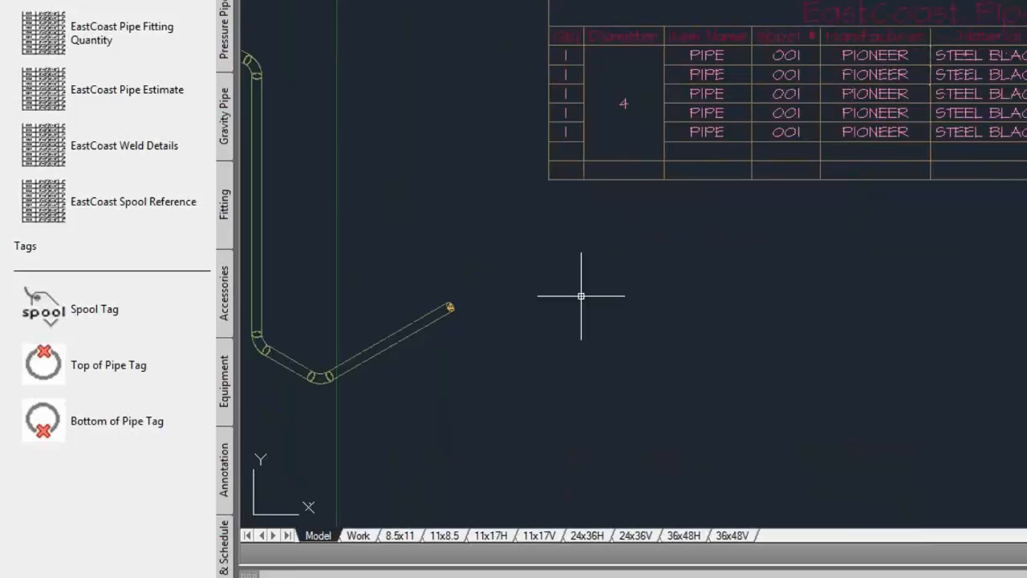
pyautogui.moveTo(407, 281); pyautogui.dragTo(699, 292, button='middle')
pyautogui.click(551, 182)
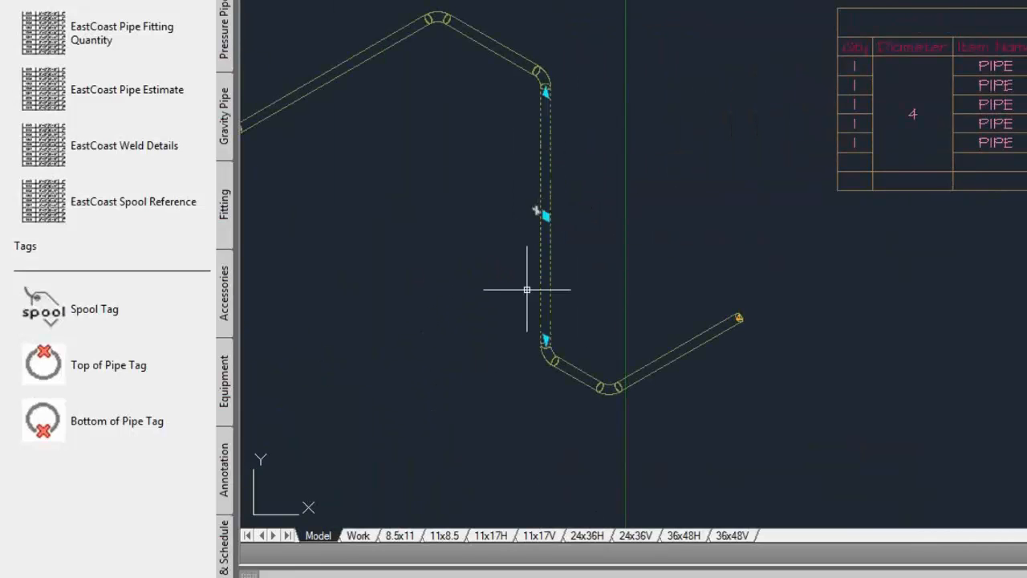
pyautogui.moveTo(4, 166)
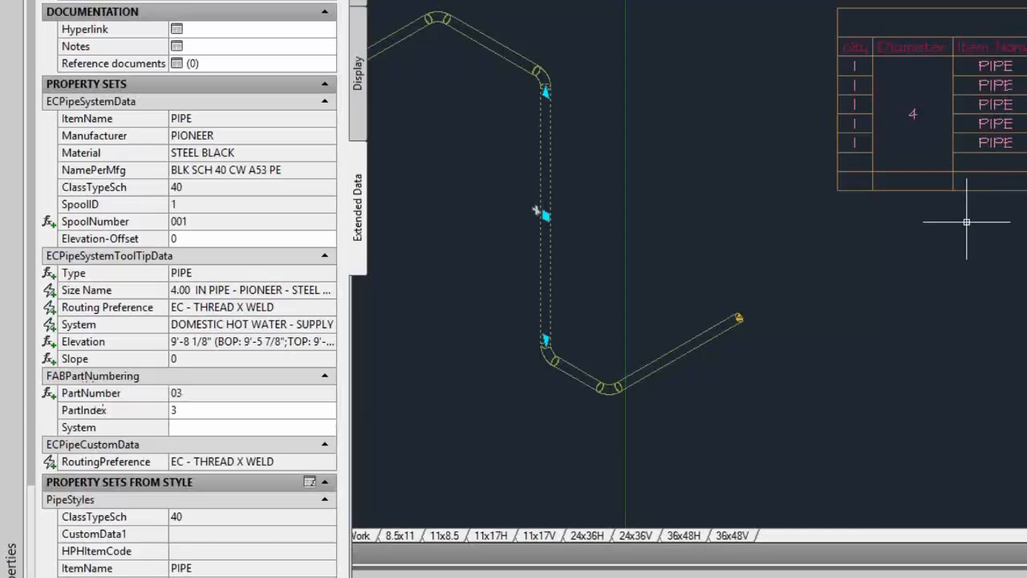
# - Open the EastCoast Pipe Quantity table's schedule table style for editing and enlarge its properties dialog
pyautogui.scroll(-4, 963, 225)
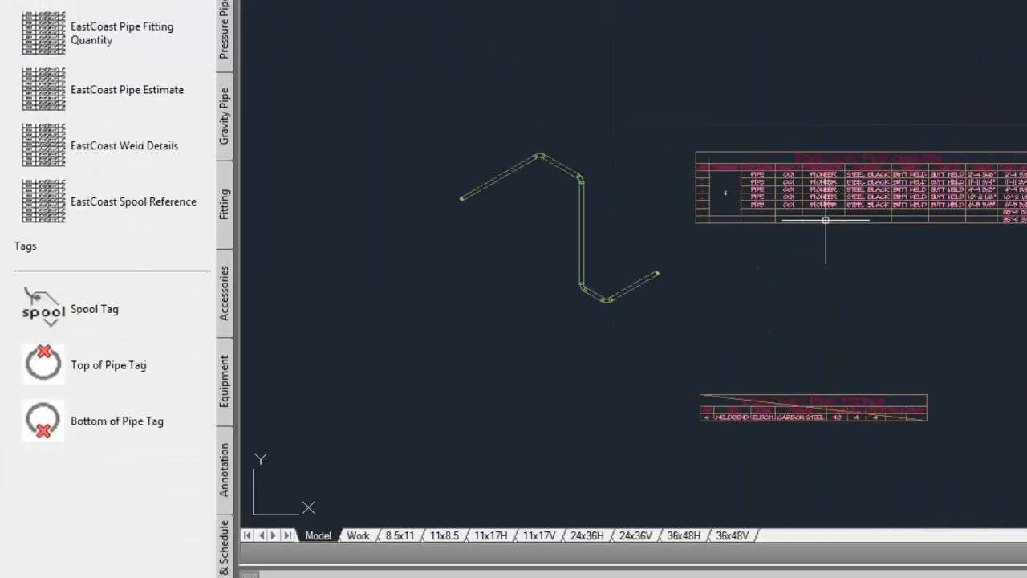
pyautogui.scroll(4, 826, 217)
pyautogui.moveTo(959, 164); pyautogui.dragTo(837, 165, button='middle')
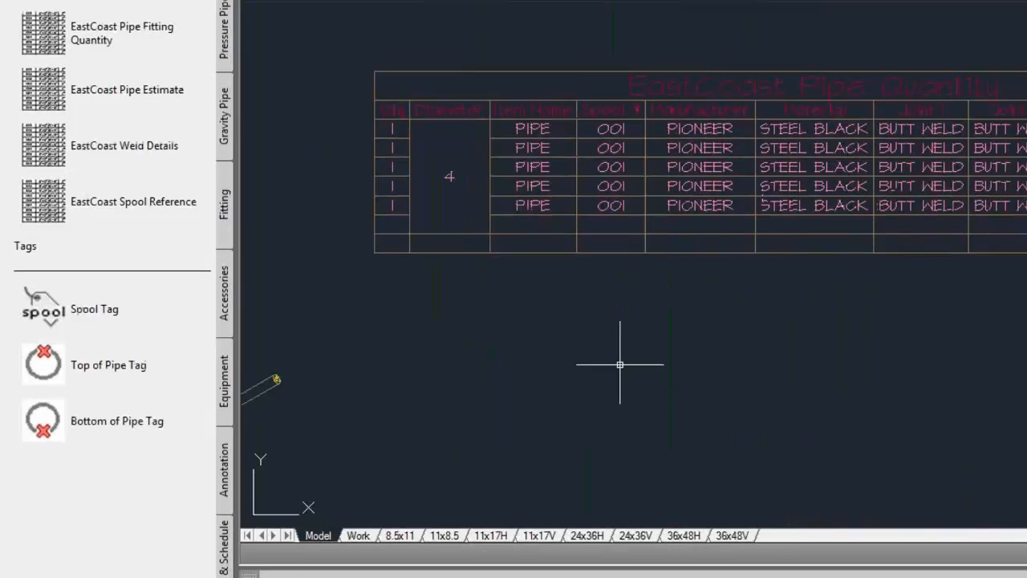
pyautogui.click(678, 123)
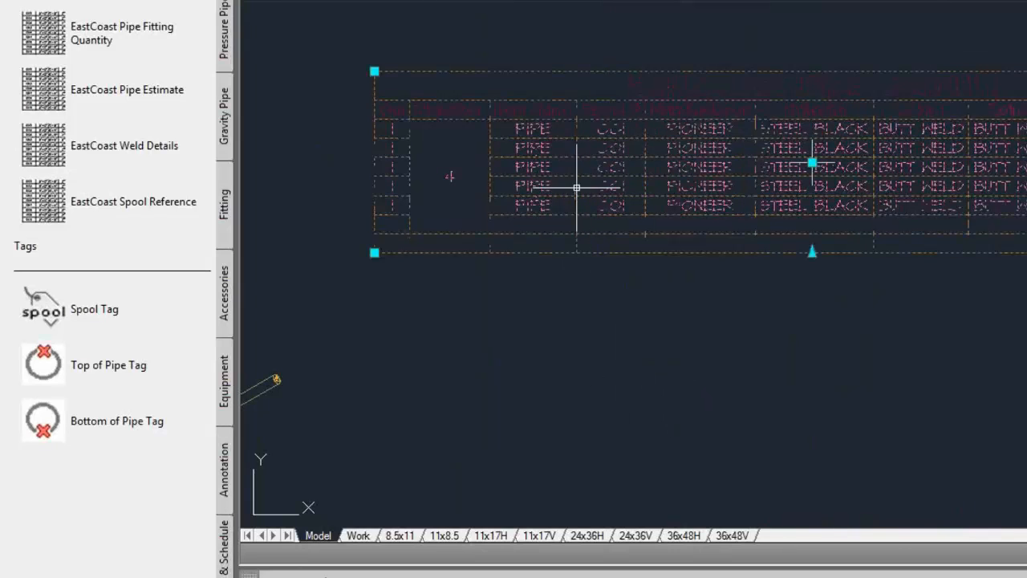
pyautogui.rightClick(668, 118)
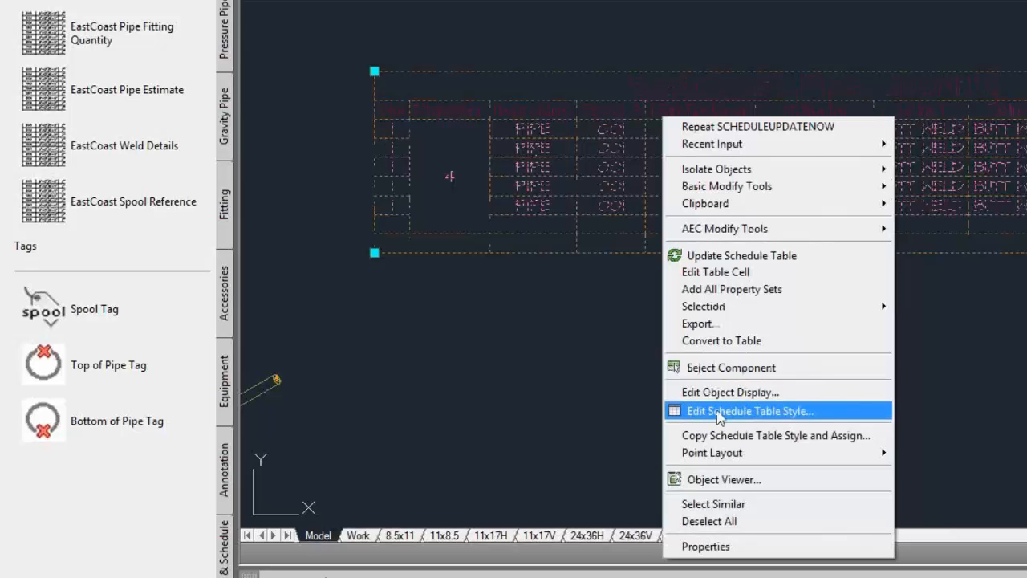
pyautogui.click(802, 412)
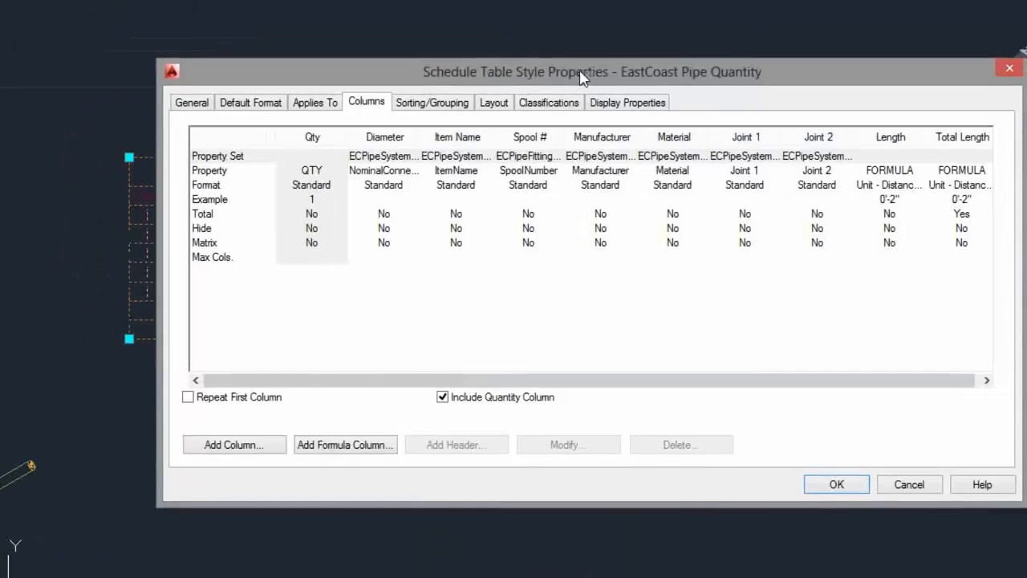
pyautogui.moveTo(582, 76)
pyautogui.mouseDown()
pyautogui.moveTo(534, 57)
pyautogui.moveTo(426, 46)
pyautogui.moveTo(438, 40)
pyautogui.mouseUp()
pyautogui.moveTo(879, 472); pyautogui.dragTo(1026, 532)
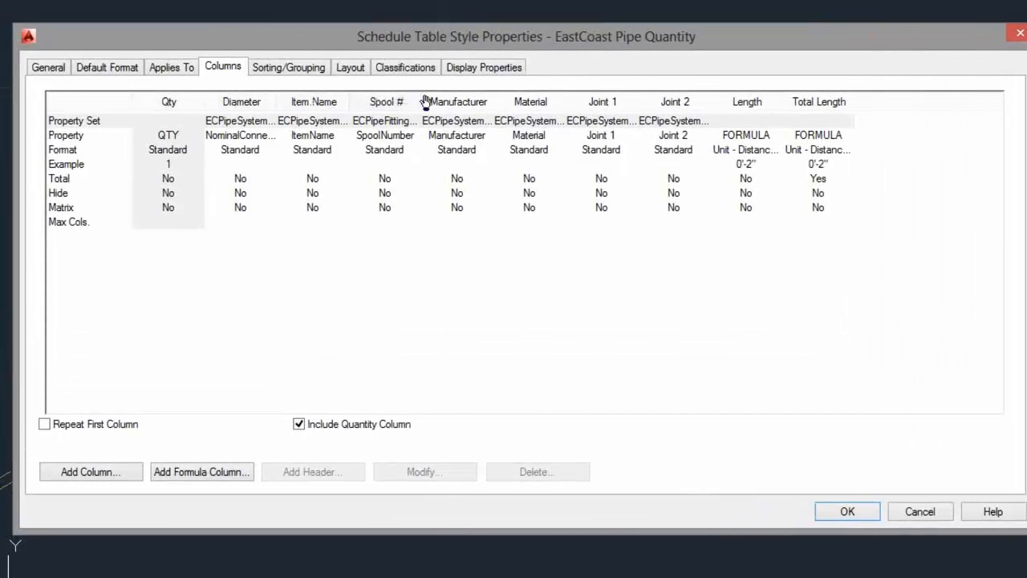
# - Compare the style's columns with the schedule table and examine the property set, property and format of the widened Spool # column
pyautogui.moveTo(567, 42)
pyautogui.mouseDown()
pyautogui.moveTo(601, 316)
pyautogui.moveTo(596, 369)
pyautogui.mouseUp()
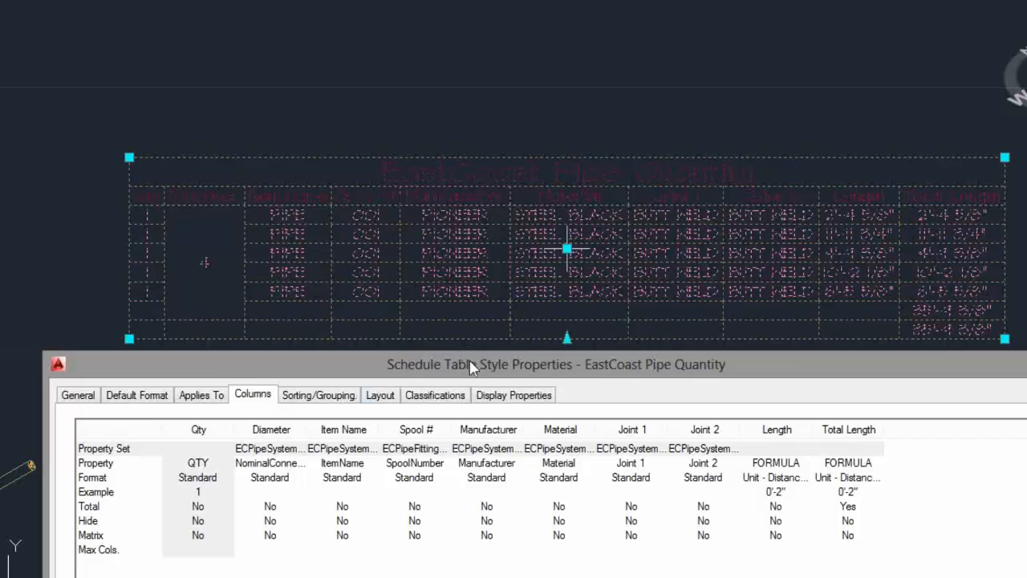
pyautogui.moveTo(471, 367); pyautogui.dragTo(481, 134)
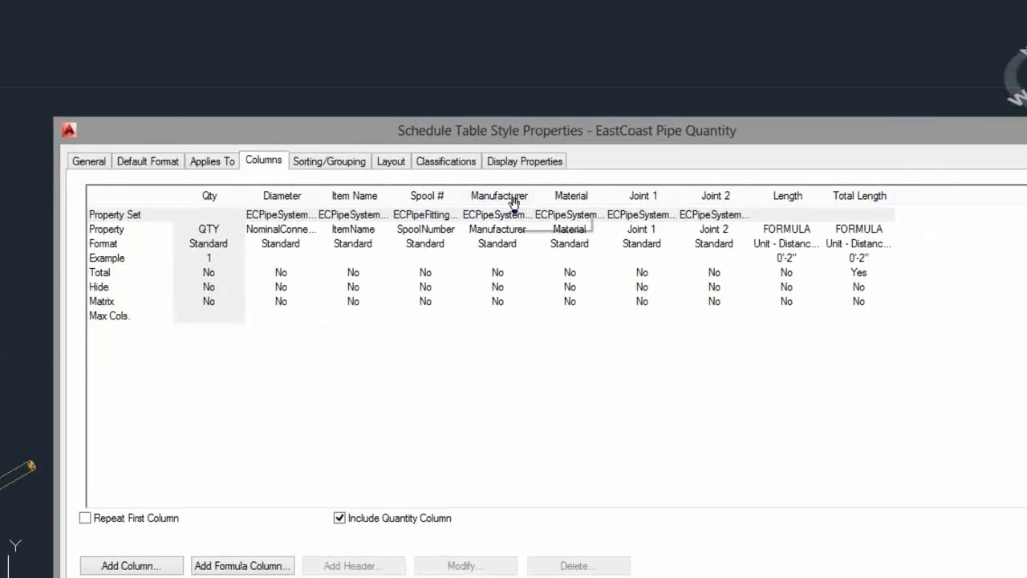
pyautogui.moveTo(459, 192); pyautogui.dragTo(522, 193)
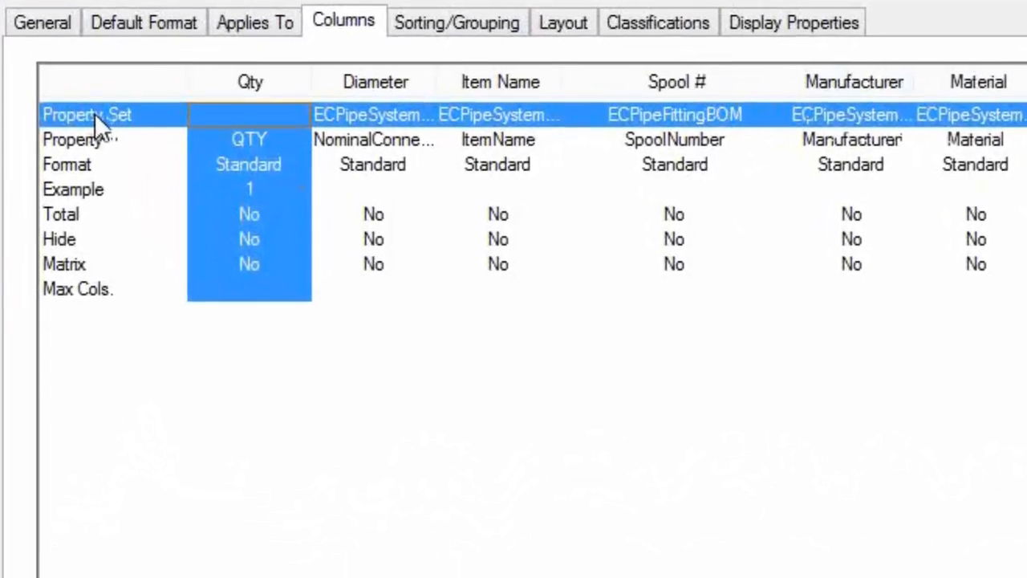
pyautogui.click(733, 115)
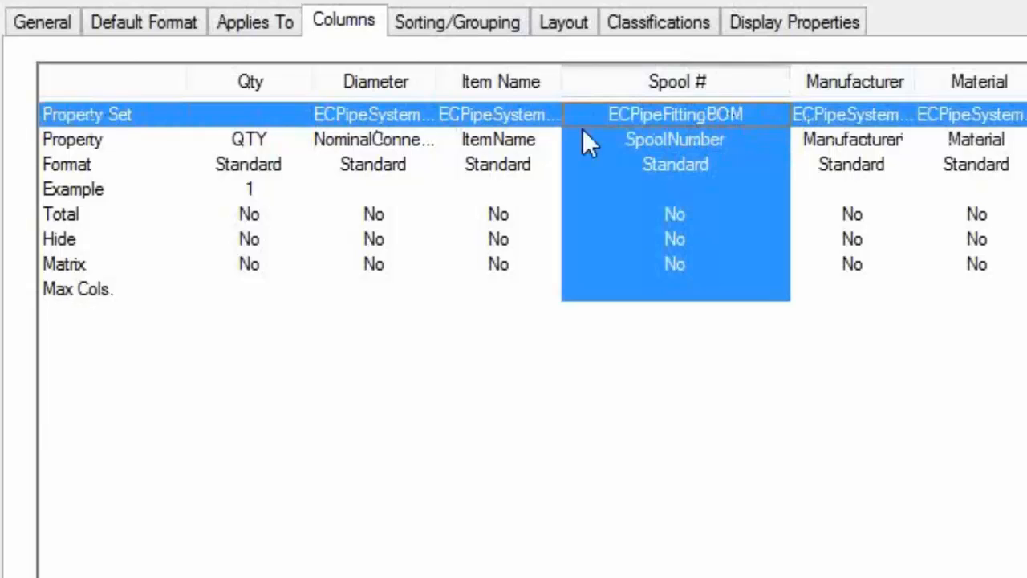
pyautogui.click(73, 139)
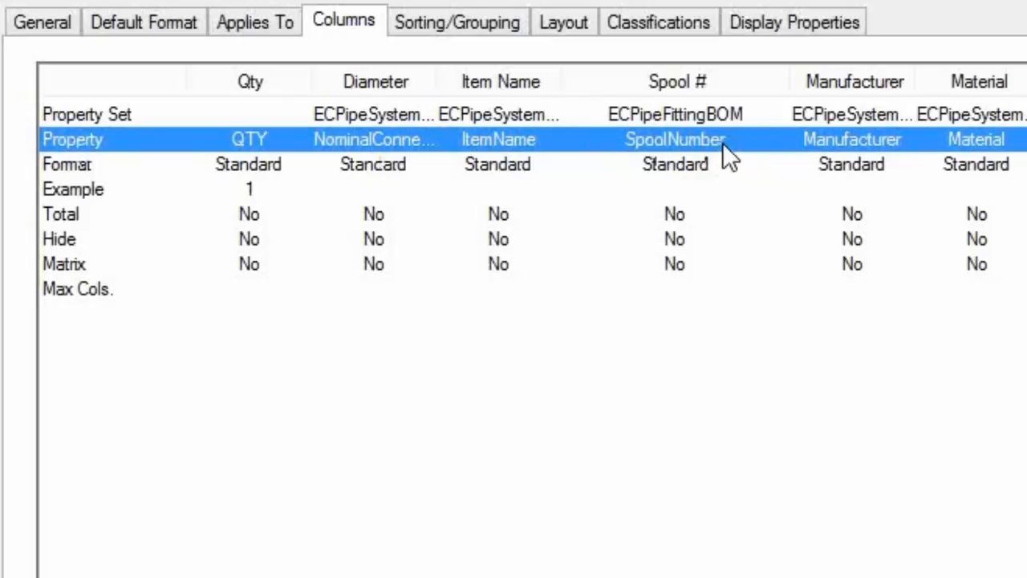
pyautogui.click(698, 167)
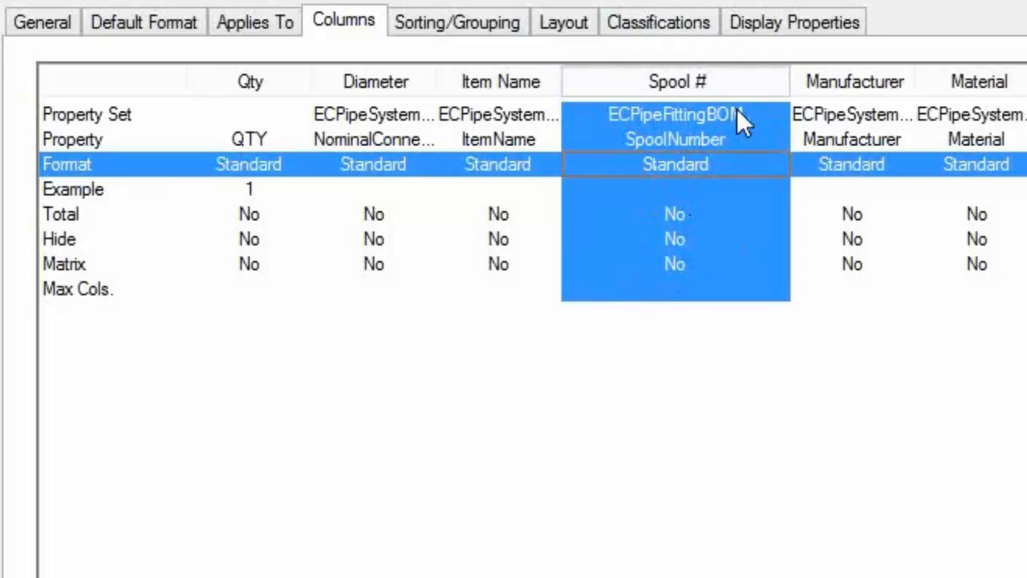
pyautogui.click(495, 87)
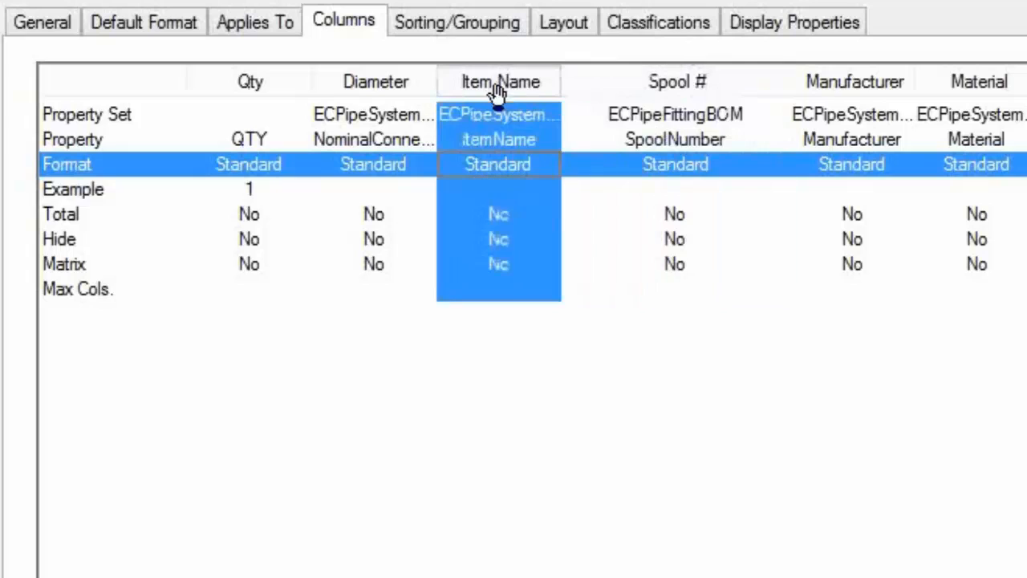
# - Start adding a column from the Spool # column and set its heading to Part Number
pyautogui.click(722, 84)
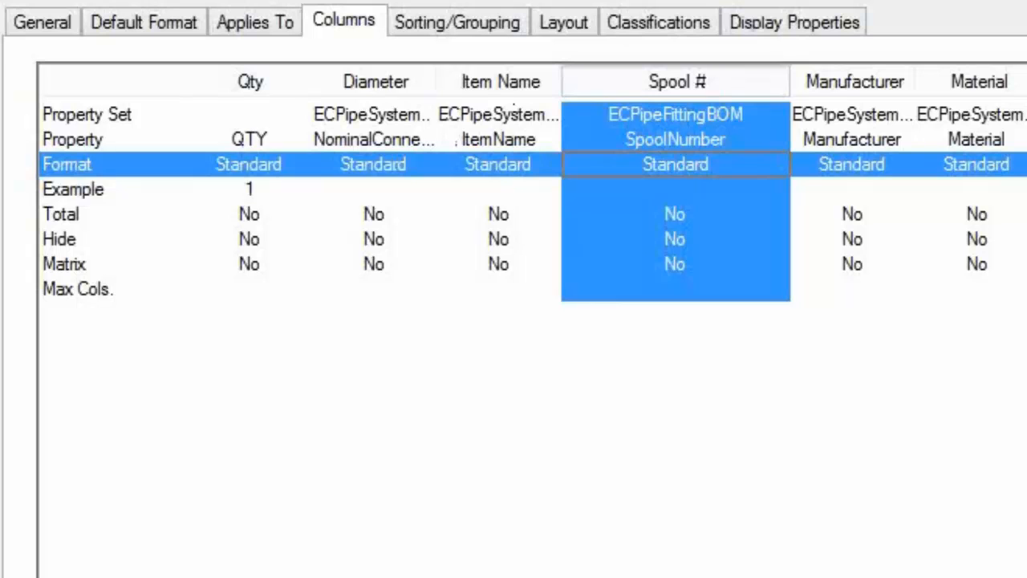
pyautogui.click(104, 574)
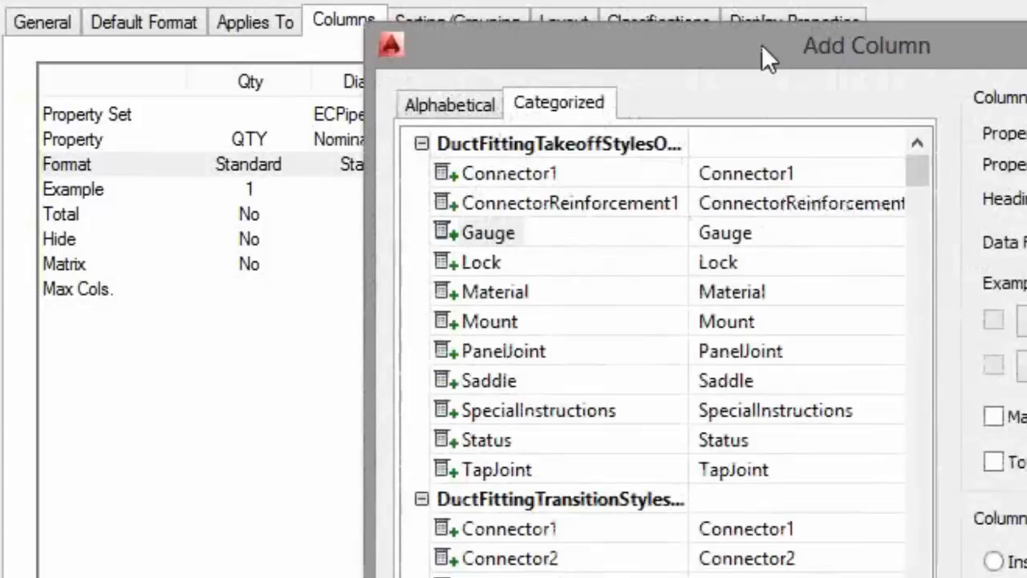
pyautogui.moveTo(762, 44); pyautogui.dragTo(577, 0)
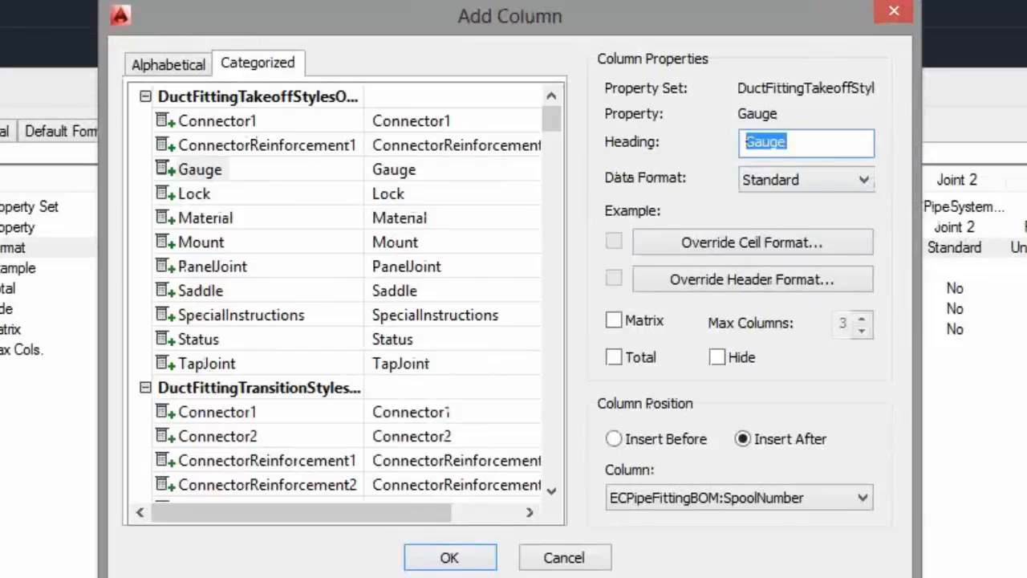
pyautogui.write('Part')
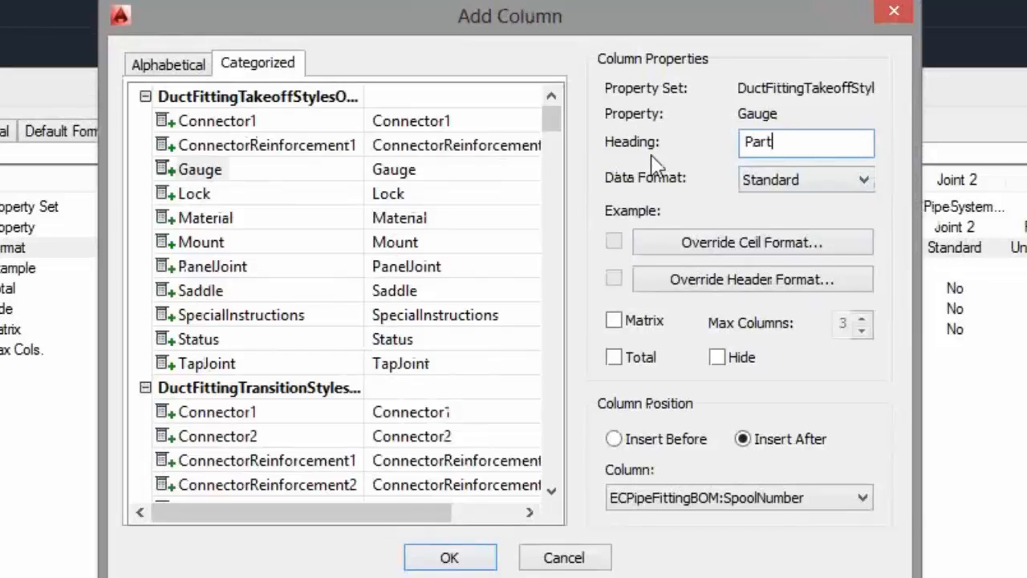
pyautogui.write('lNumbe')
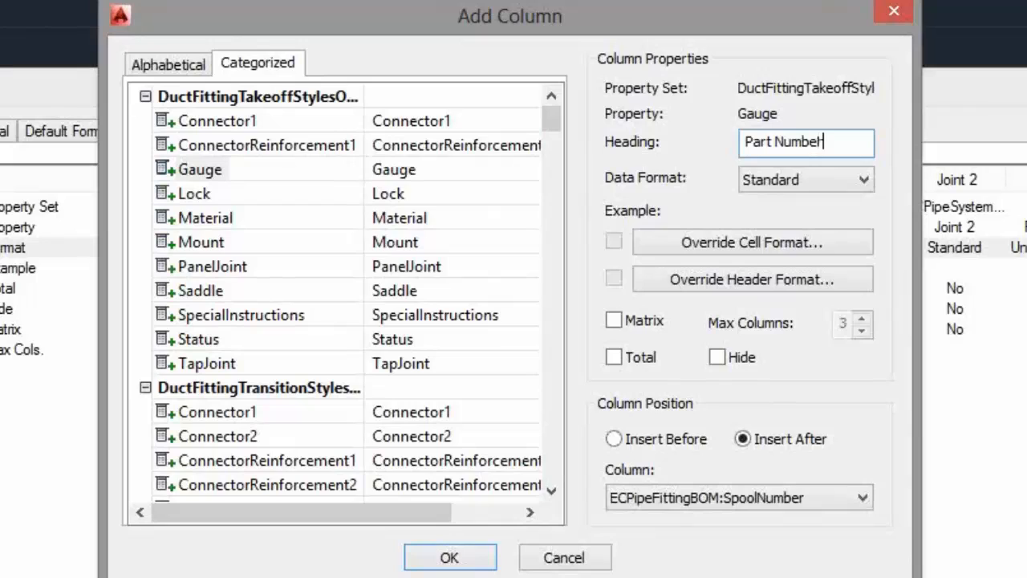
pyautogui.write('r')
# - Set the new column's position to Insert After the ECPipeFittingBOM:SpoolNumber column
pyautogui.click(859, 498)
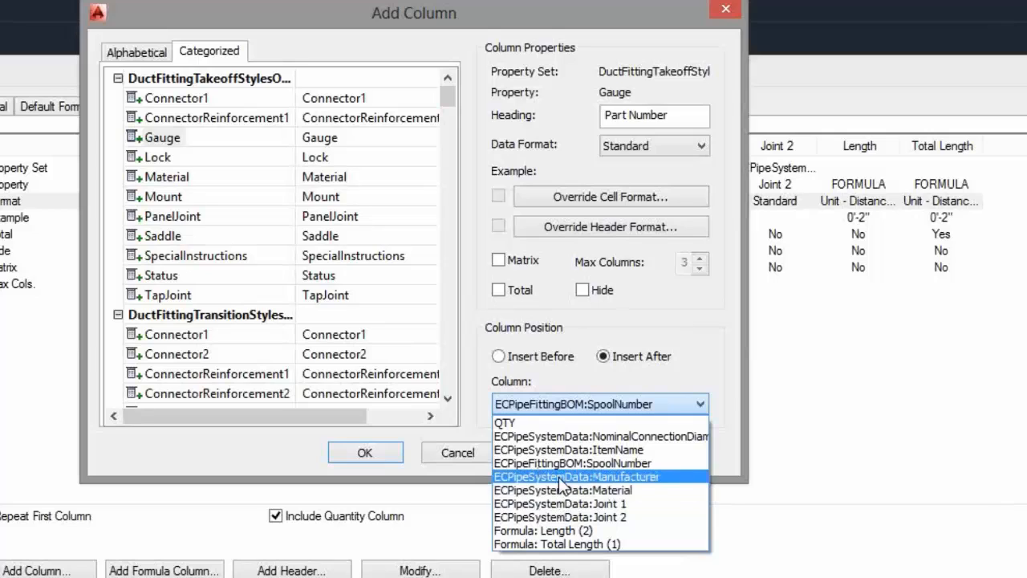
pyautogui.click(560, 464)
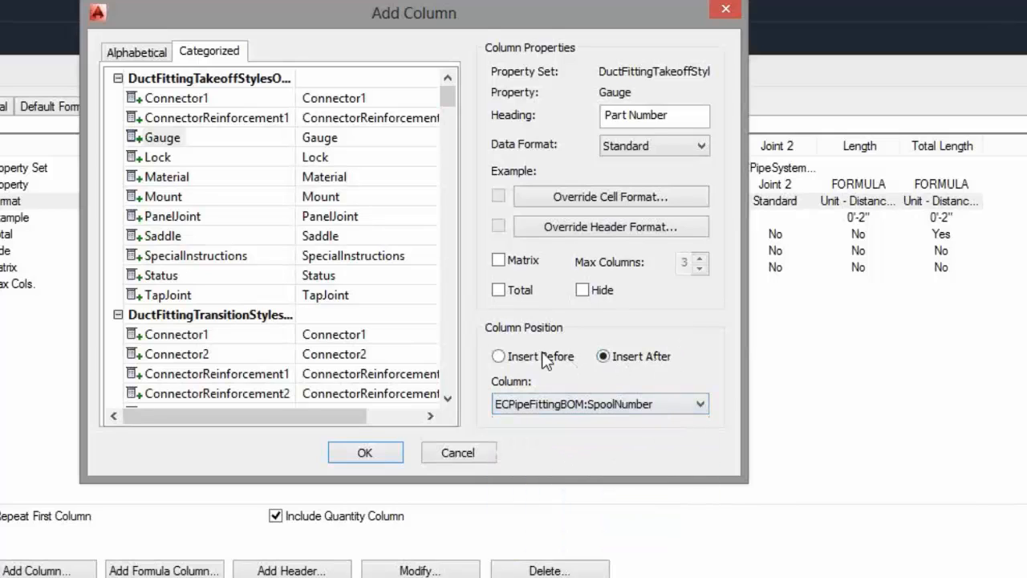
pyautogui.click(647, 408)
pyautogui.click(590, 458)
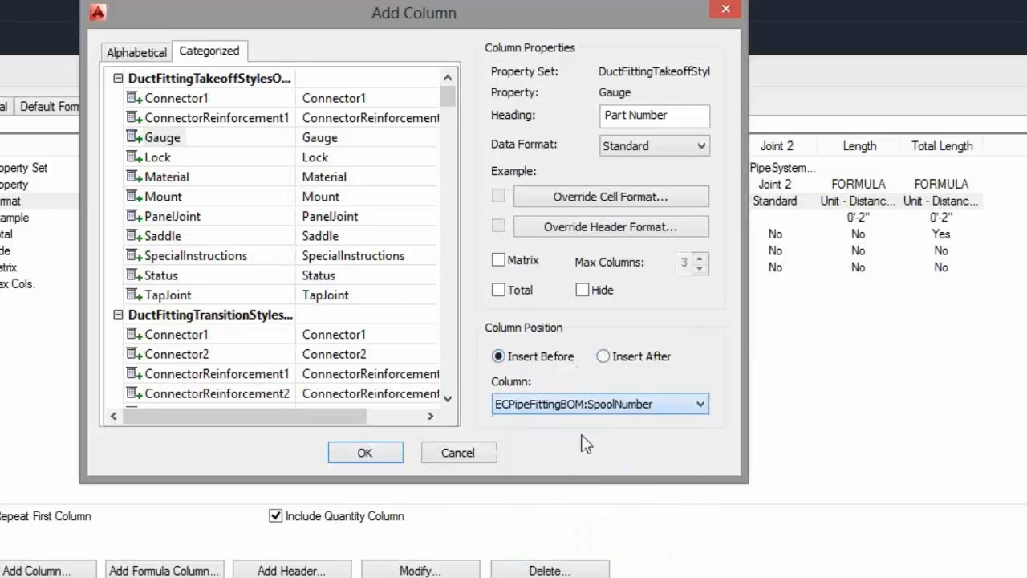
pyautogui.click(647, 360)
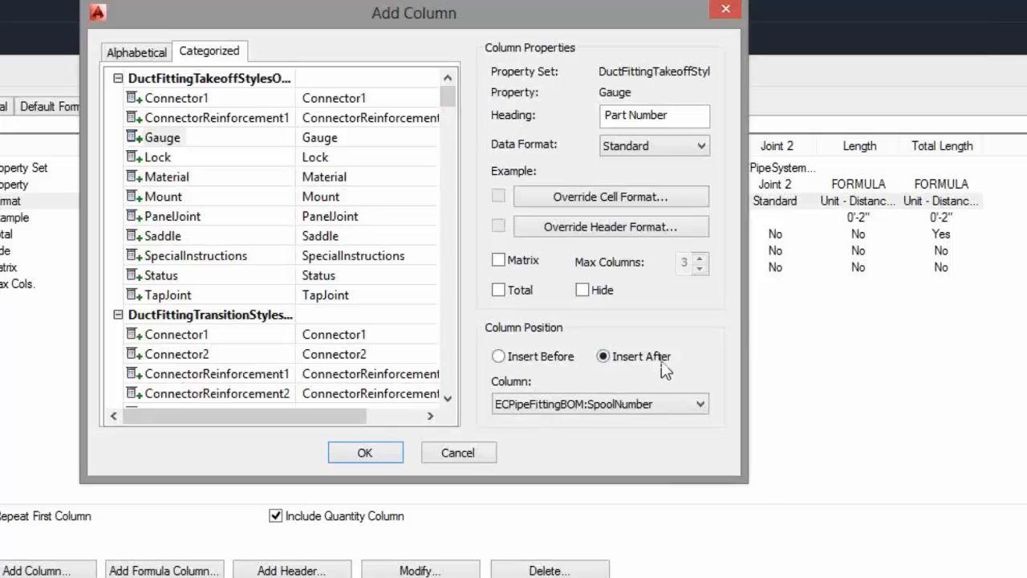
# - Assign the PartNumber property from the FABPartNumbering property set to the new Part Number column and add it to the style
pyautogui.moveTo(449, 100); pyautogui.dragTo(458, 339)
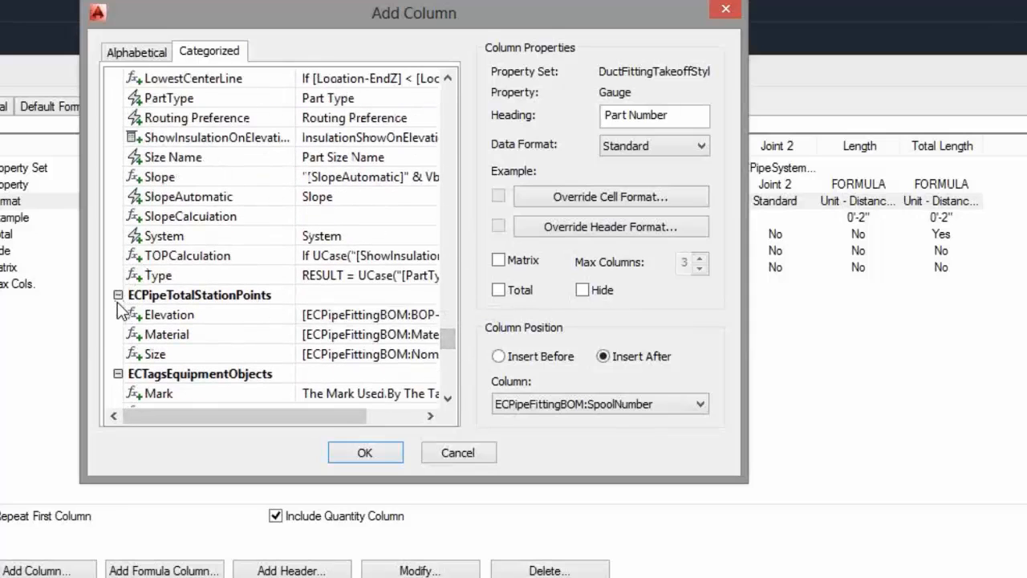
pyautogui.click(118, 295)
pyautogui.click(118, 315)
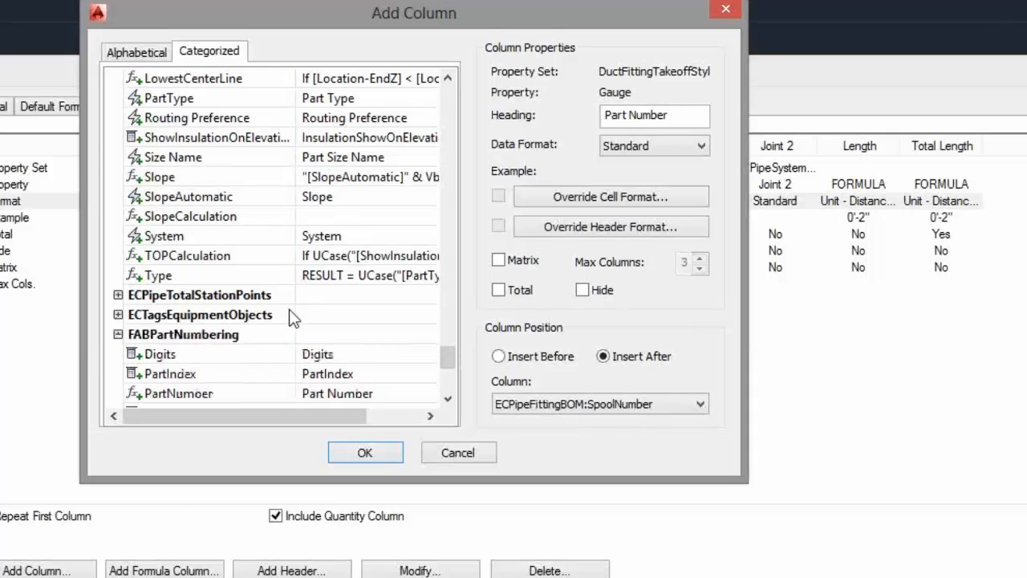
pyautogui.moveTo(448, 352); pyautogui.dragTo(449, 363)
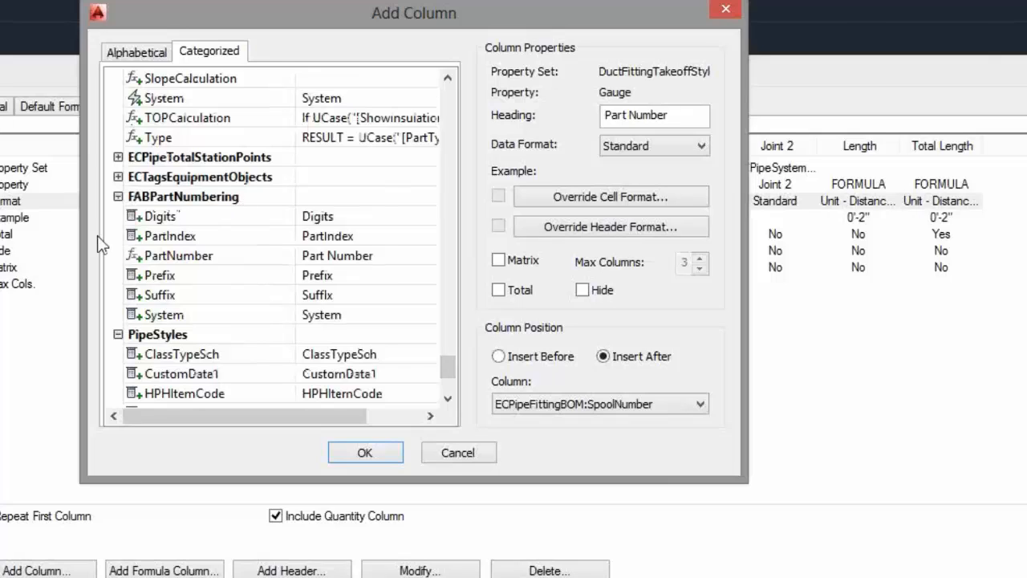
pyautogui.click(199, 256)
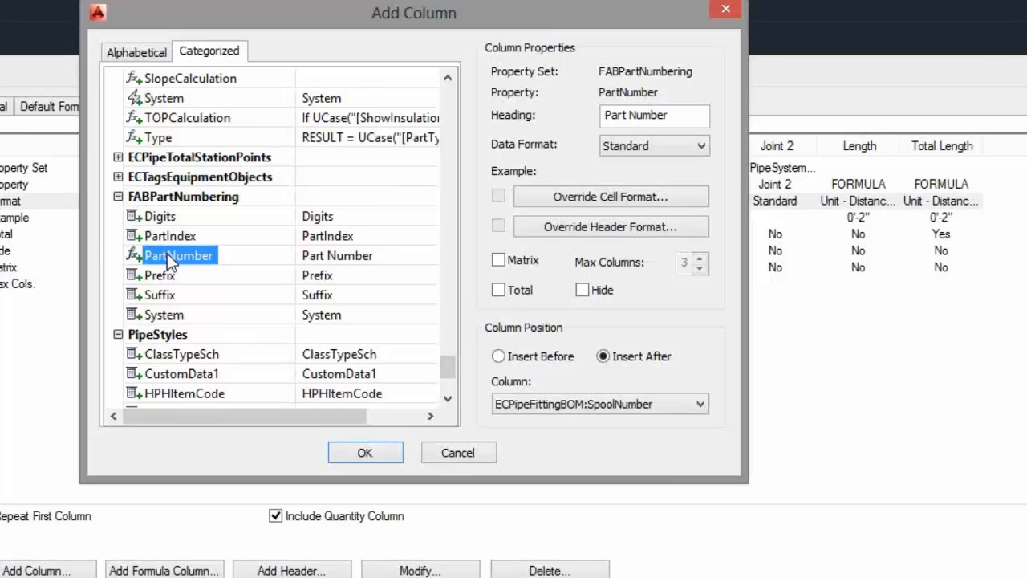
pyautogui.click(362, 454)
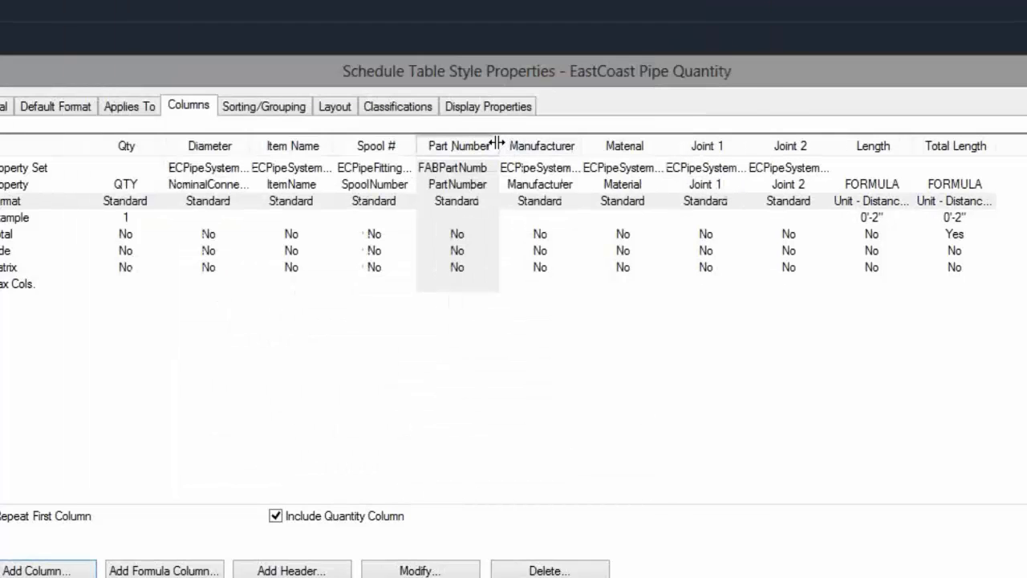
# - Widen the Part Number column, reorder the columns to Qty, Spool #, Part Number, Diameter, and apply the style changes
pyautogui.moveTo(497, 143); pyautogui.dragTo(534, 144)
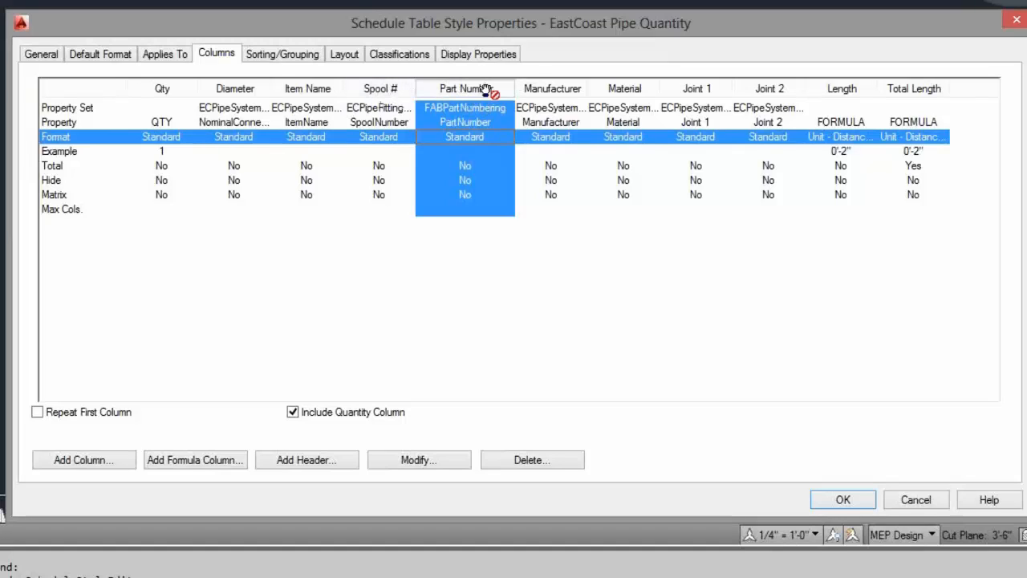
pyautogui.moveTo(486, 90); pyautogui.dragTo(156, 88)
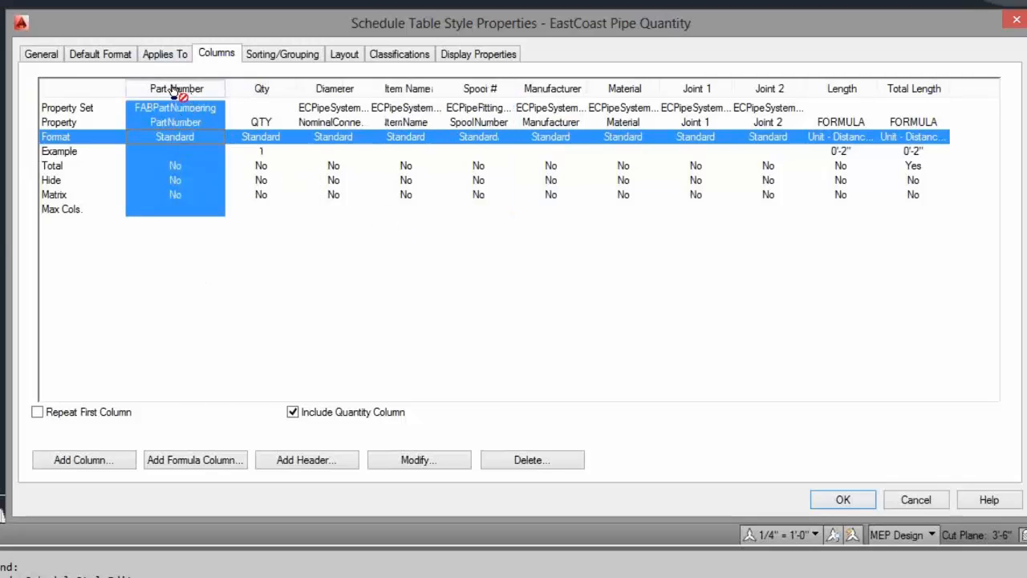
pyautogui.moveTo(261, 89); pyautogui.dragTo(292, 90)
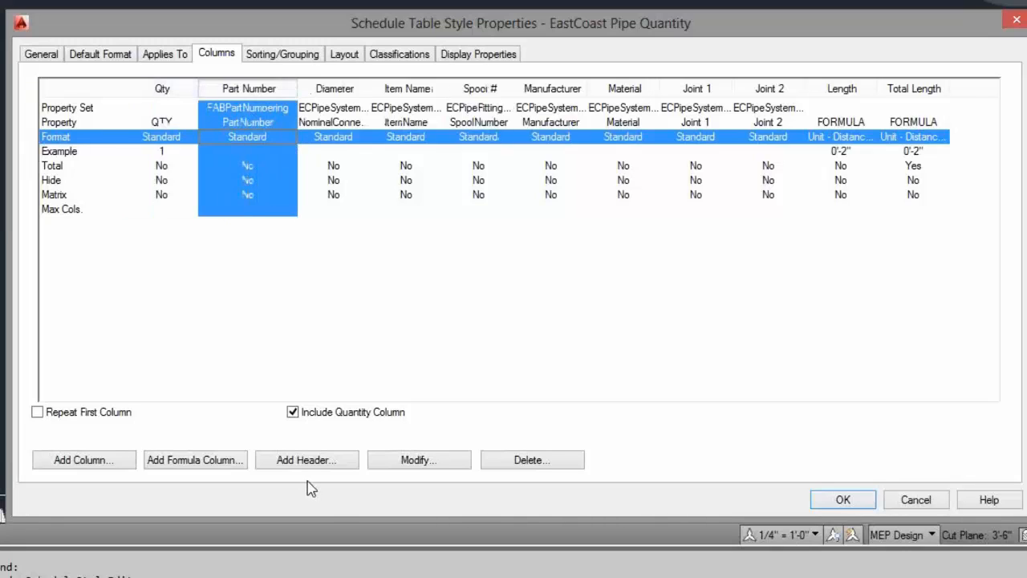
pyautogui.moveTo(486, 89); pyautogui.dragTo(210, 91)
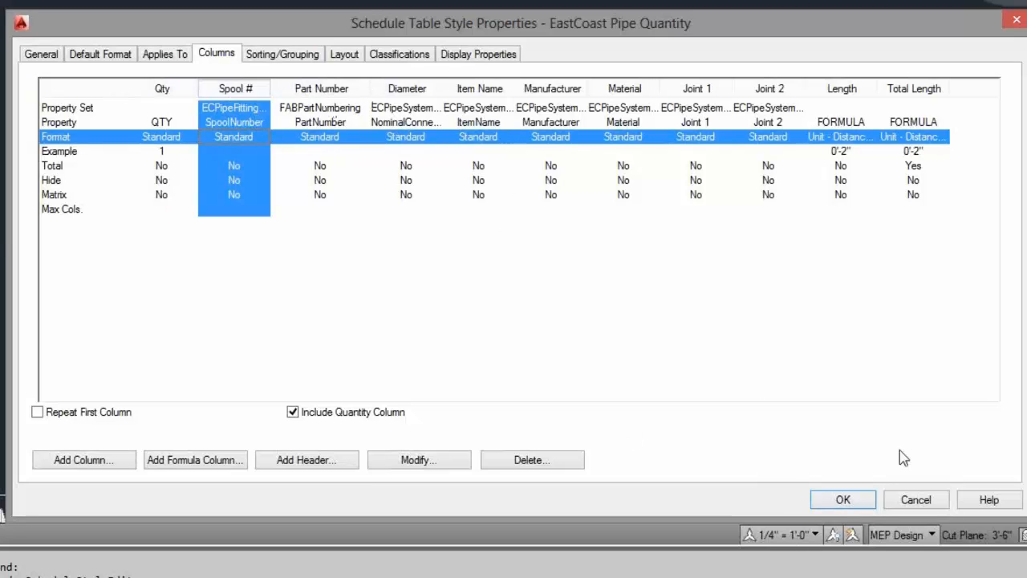
pyautogui.click(843, 499)
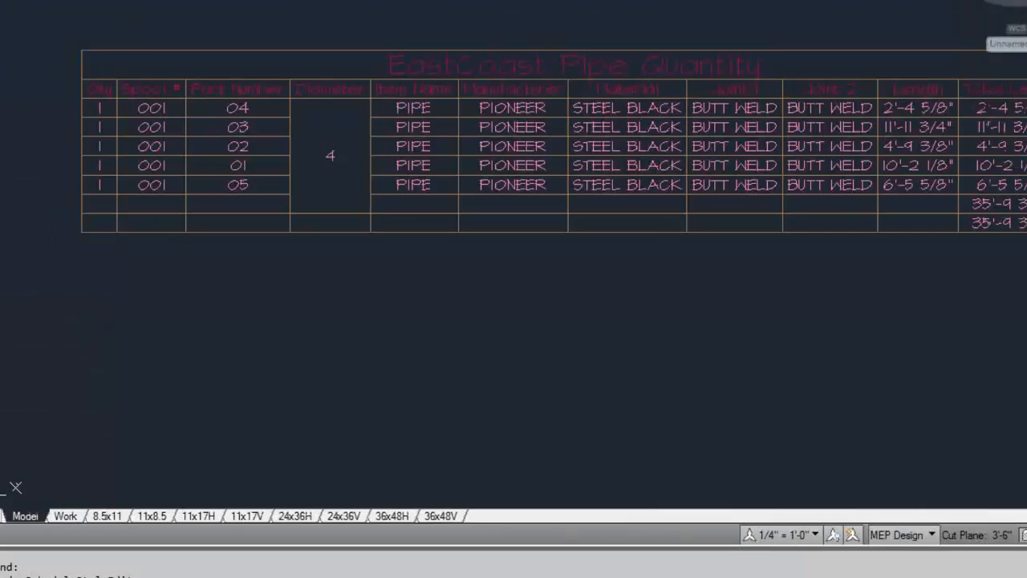
# - Reopen the EastCoast Pipe Quantity schedule table style from the table and select its Part Number column
pyautogui.moveTo(226, 108); pyautogui.dragTo(121, 94, button='middle')
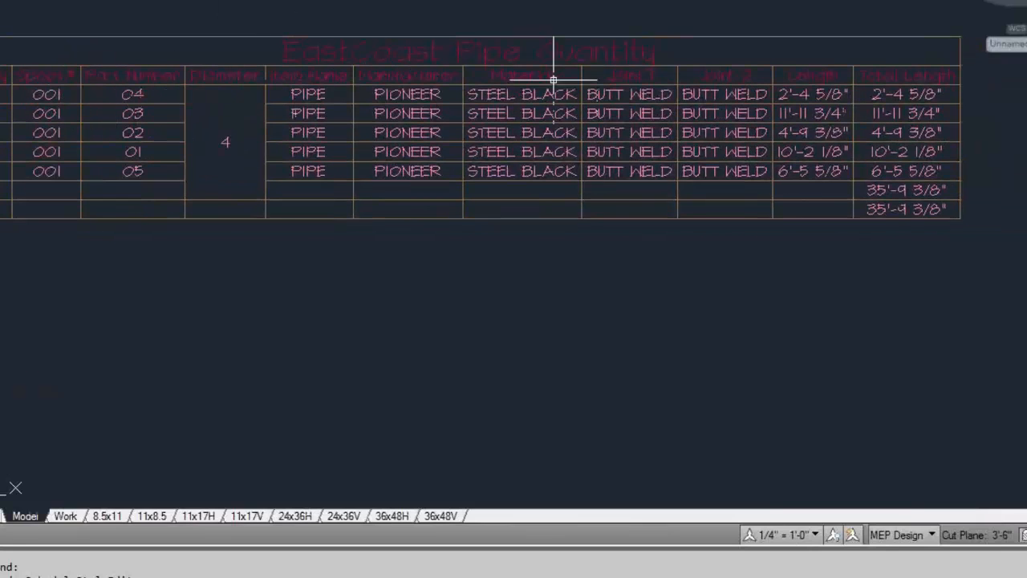
pyautogui.moveTo(102, 266); pyautogui.dragTo(181, 246, button='middle')
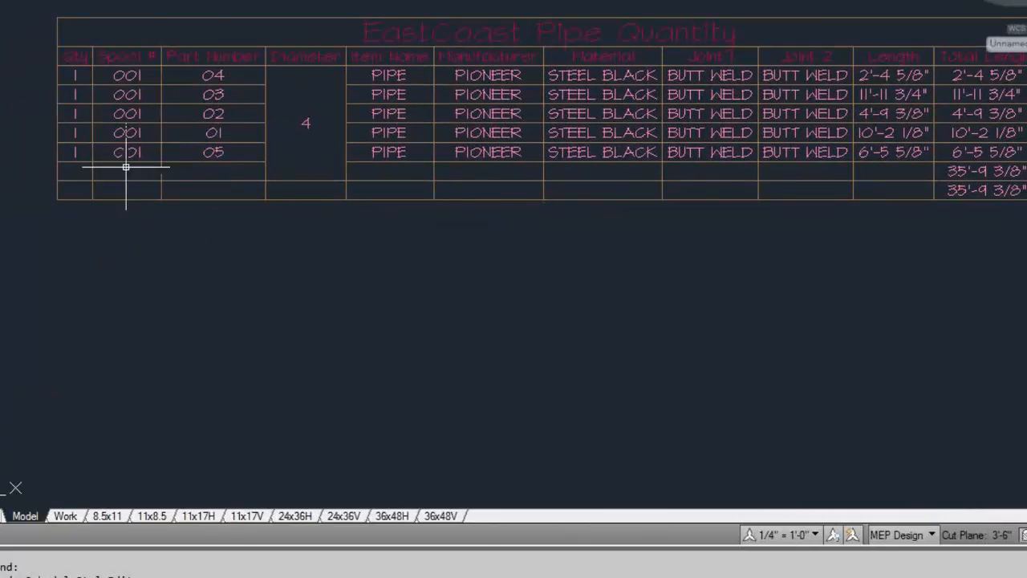
pyautogui.moveTo(331, 1); pyautogui.dragTo(362, 11, button='middle')
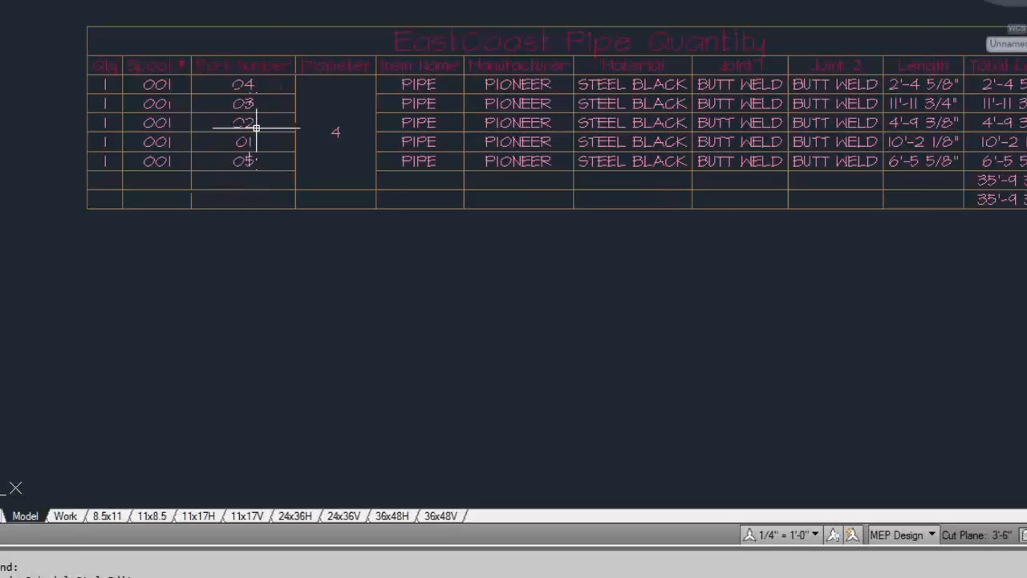
pyautogui.doubleClick(381, 58)
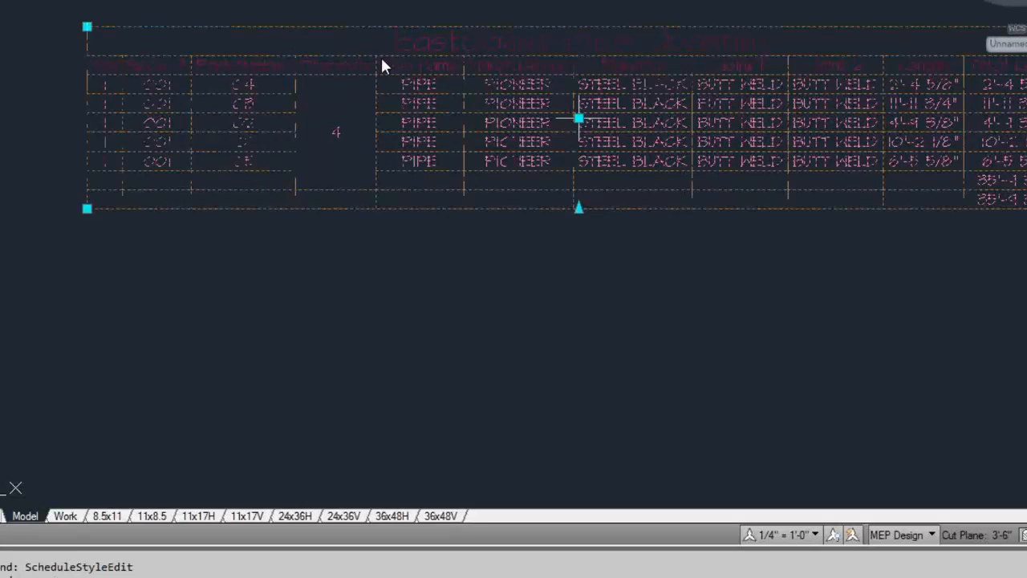
pyautogui.rightClick(382, 59)
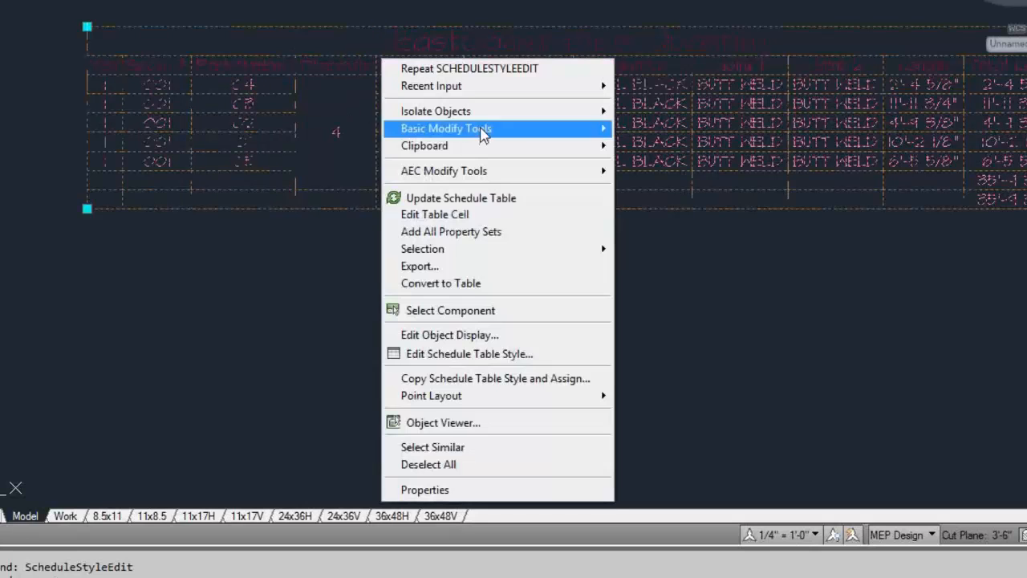
pyautogui.click(464, 355)
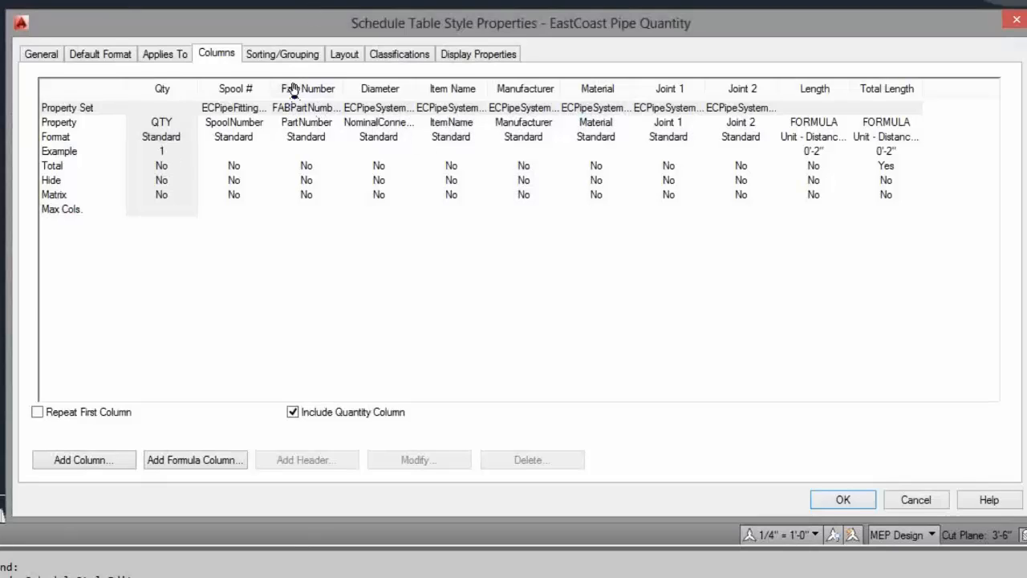
pyautogui.click(293, 89)
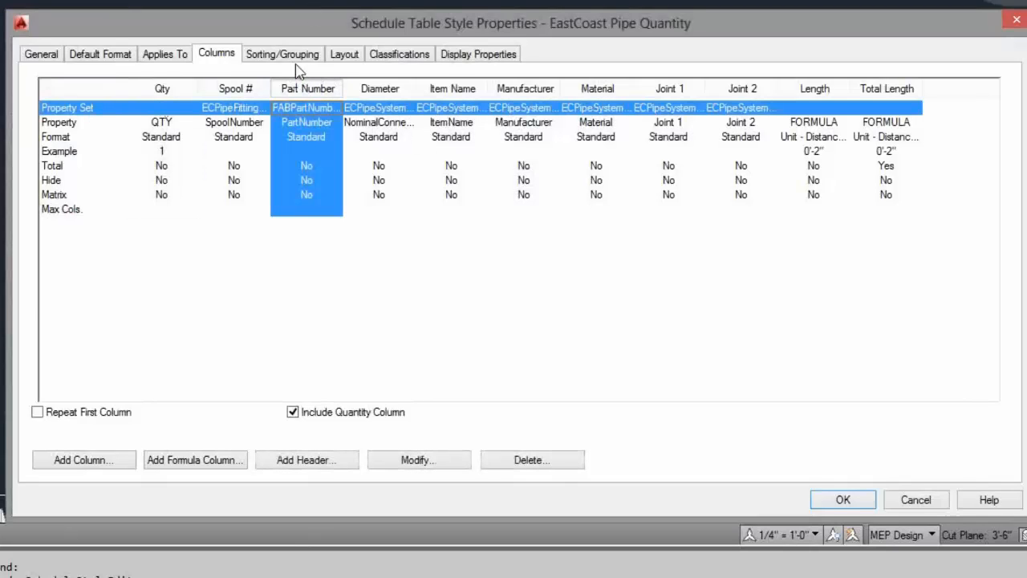
pyautogui.moveTo(391, 27); pyautogui.dragTo(342, 3)
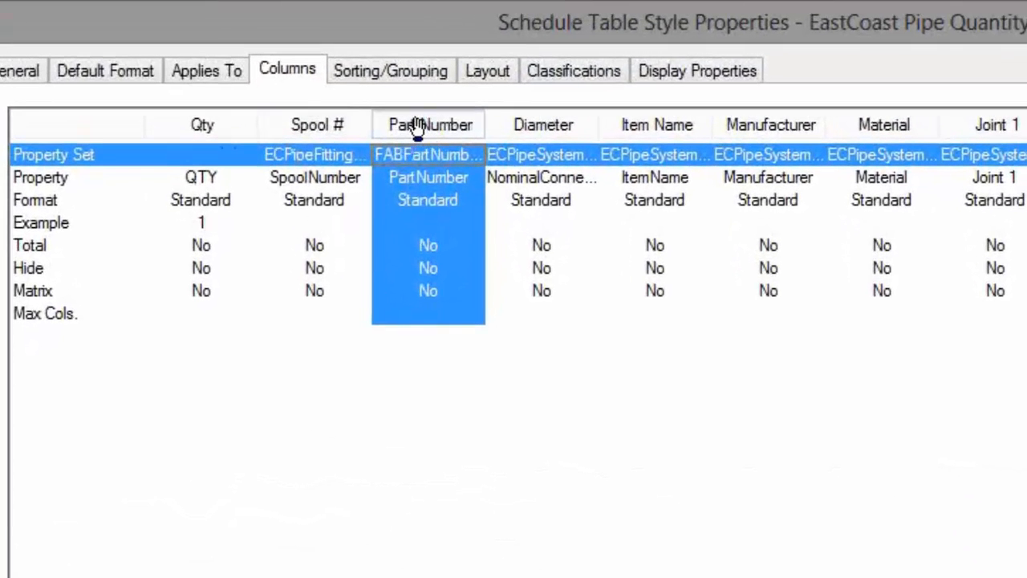
# - Change the Part Number heading to Part\PNumber to split it over two lines, and apply the style
pyautogui.doubleClick(417, 129)
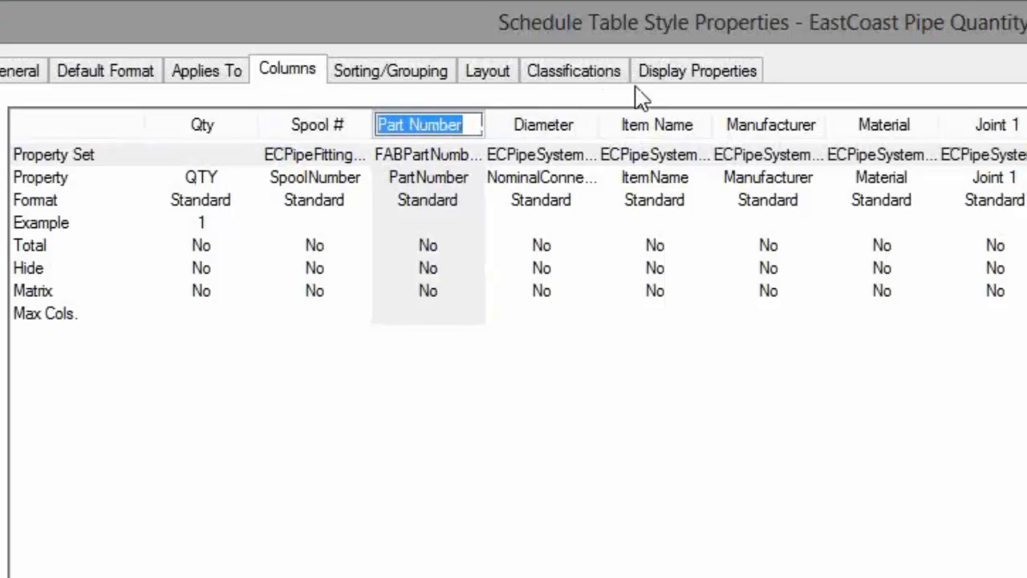
pyautogui.press('Right')
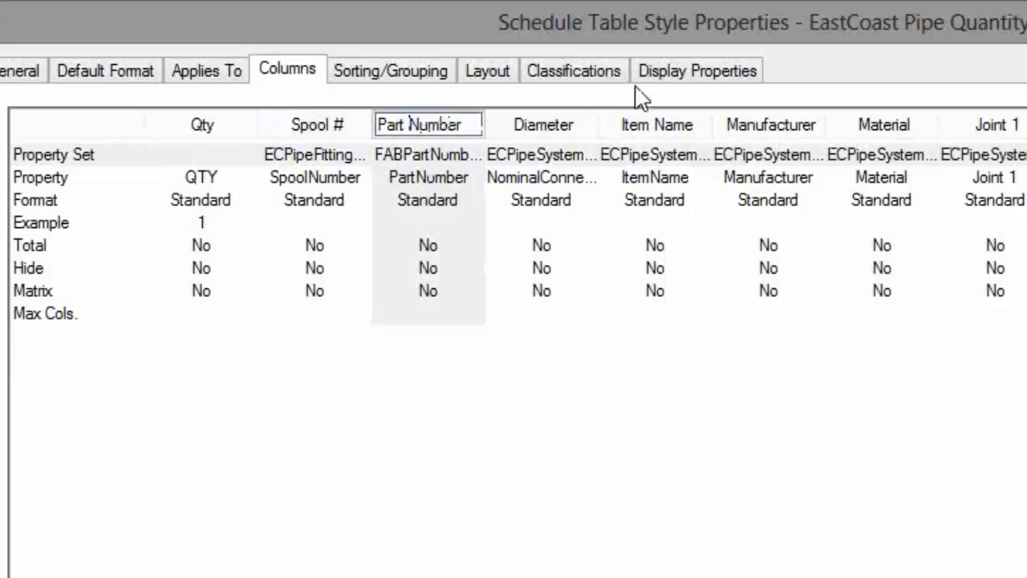
pyautogui.click(410, 122)
pyautogui.write('\\')
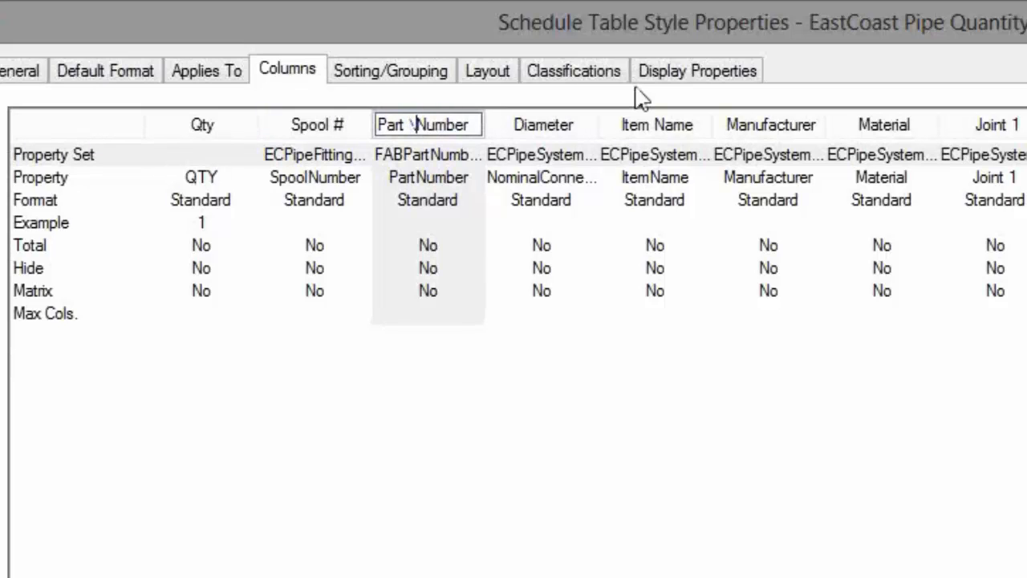
pyautogui.write('P')
pyautogui.press('BackSpace')
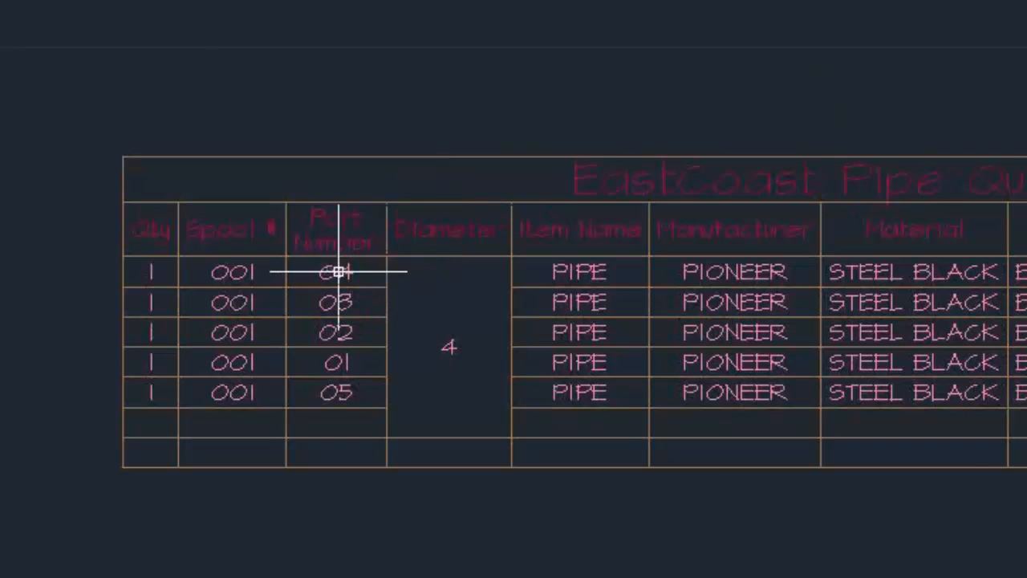
# - Edit the pipe quantity table style again and shorten the Part\PNumber column heading to Part\PNum
pyautogui.scroll(4, 340, 270)
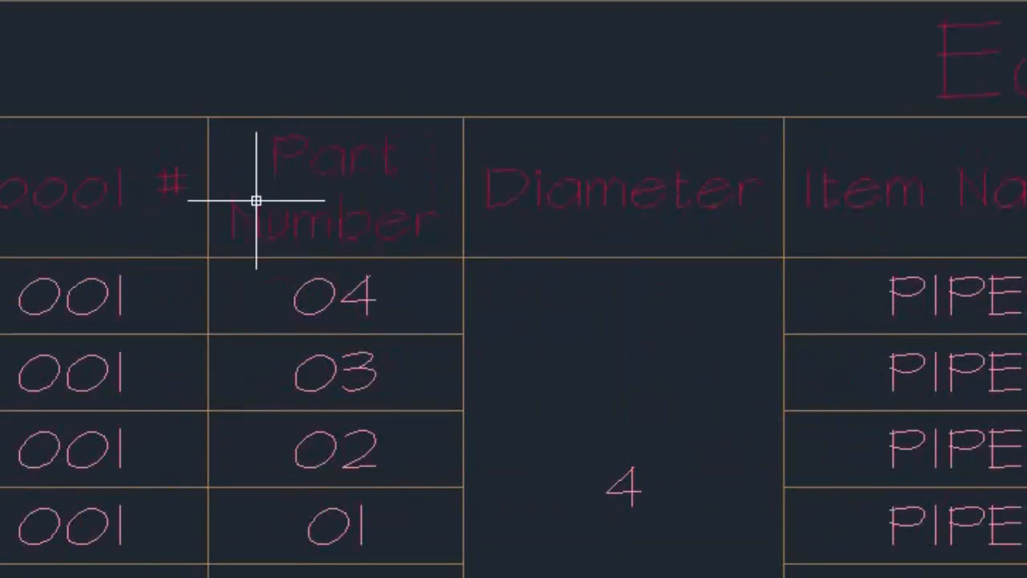
pyautogui.moveTo(340, 208)
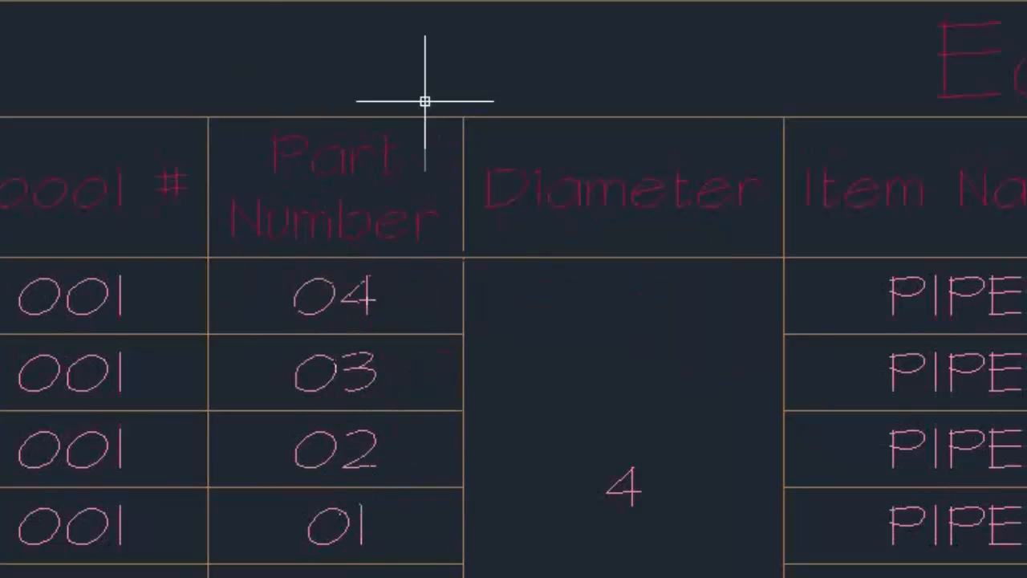
pyautogui.click(401, 109)
pyautogui.click(361, 124)
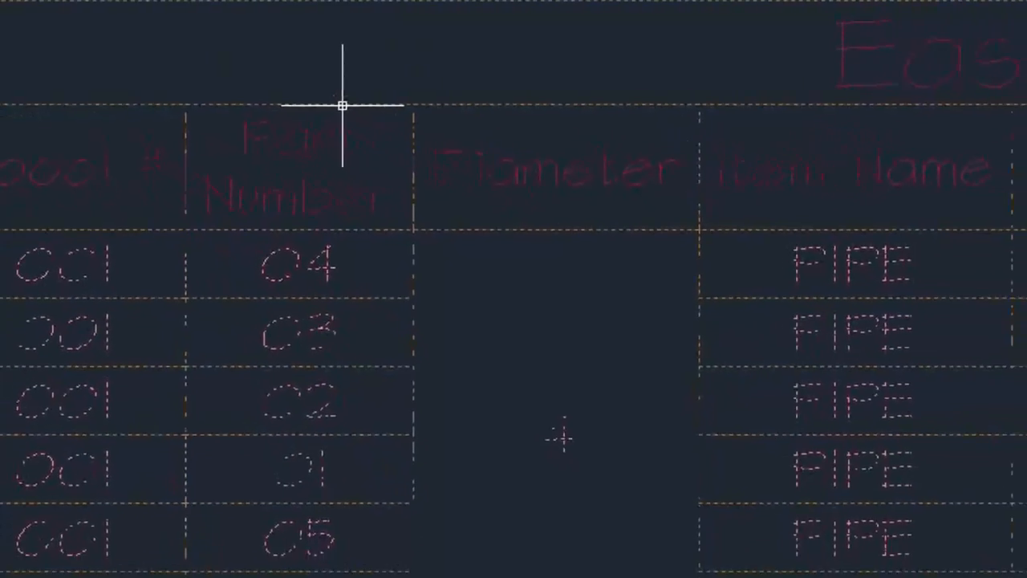
pyautogui.rightClick(385, 118)
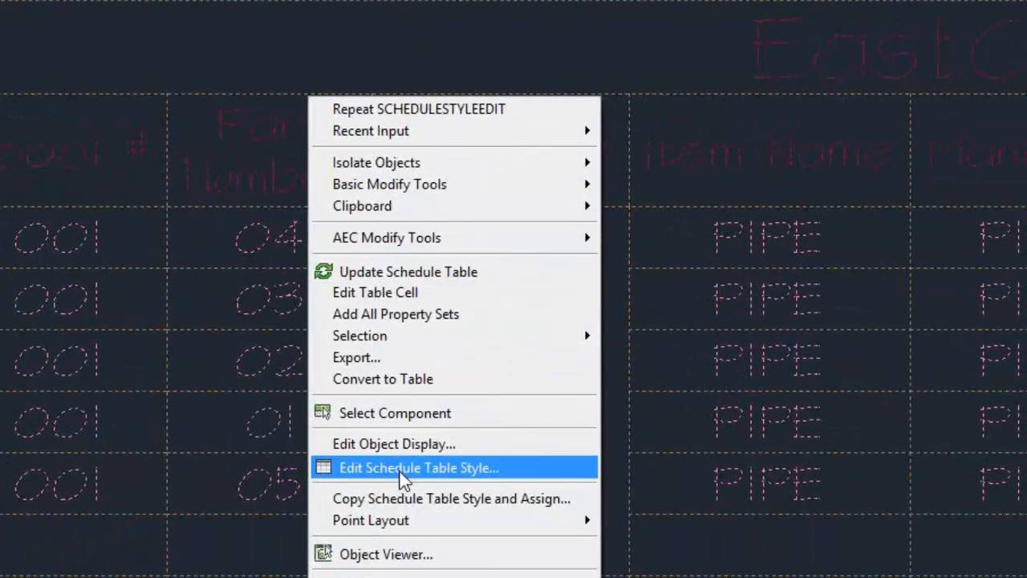
pyautogui.click(403, 468)
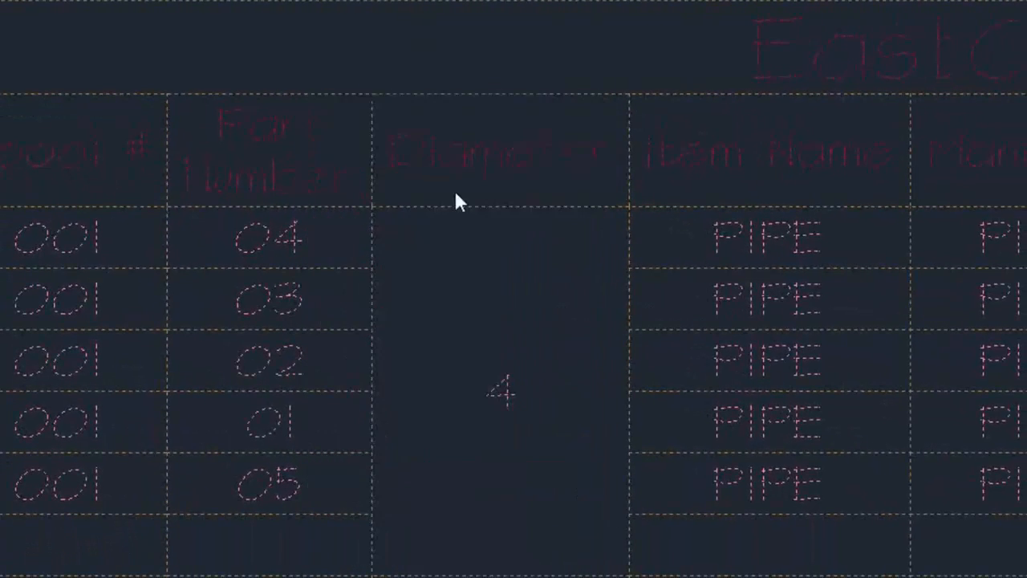
pyautogui.click(367, 103)
pyautogui.click(370, 102)
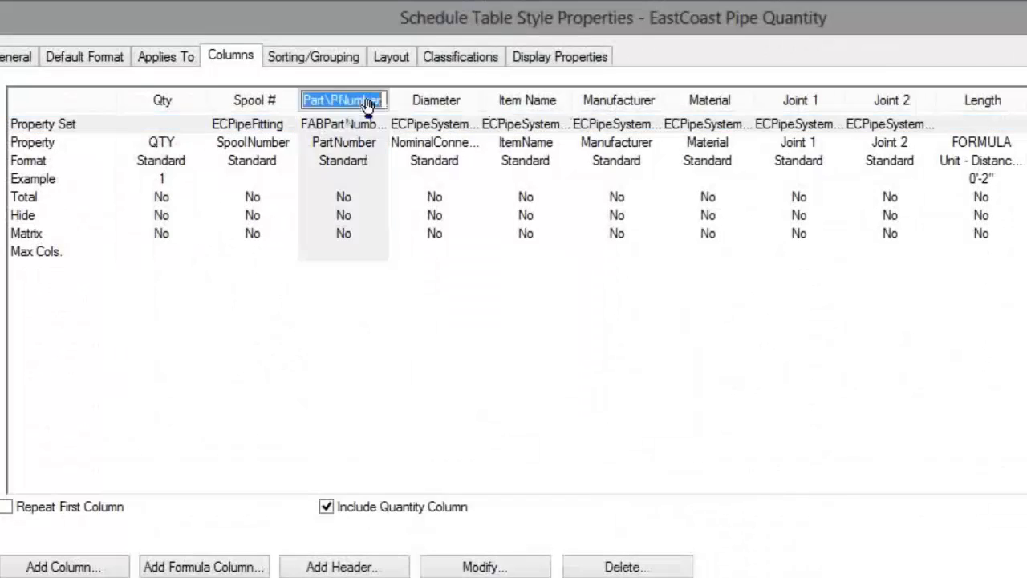
pyautogui.press('Left')
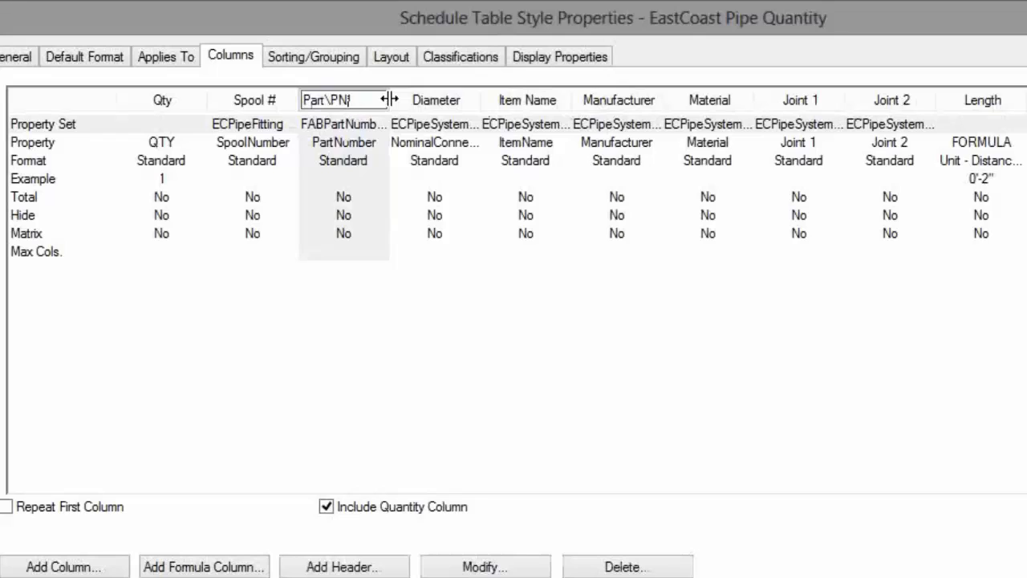
# - Change the Spool # column heading to Spool Num, split over two lines with \P, and apply the style
pyautogui.click(266, 101)
pyautogui.click(279, 102)
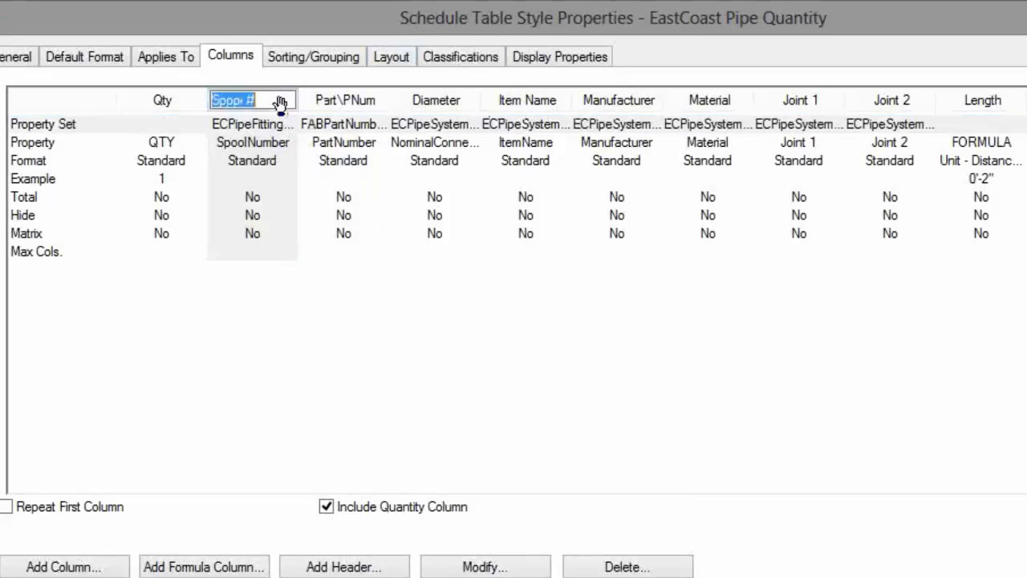
pyautogui.click(281, 98)
pyautogui.click(281, 99)
pyautogui.press('End')
pyautogui.press('BackSpace')
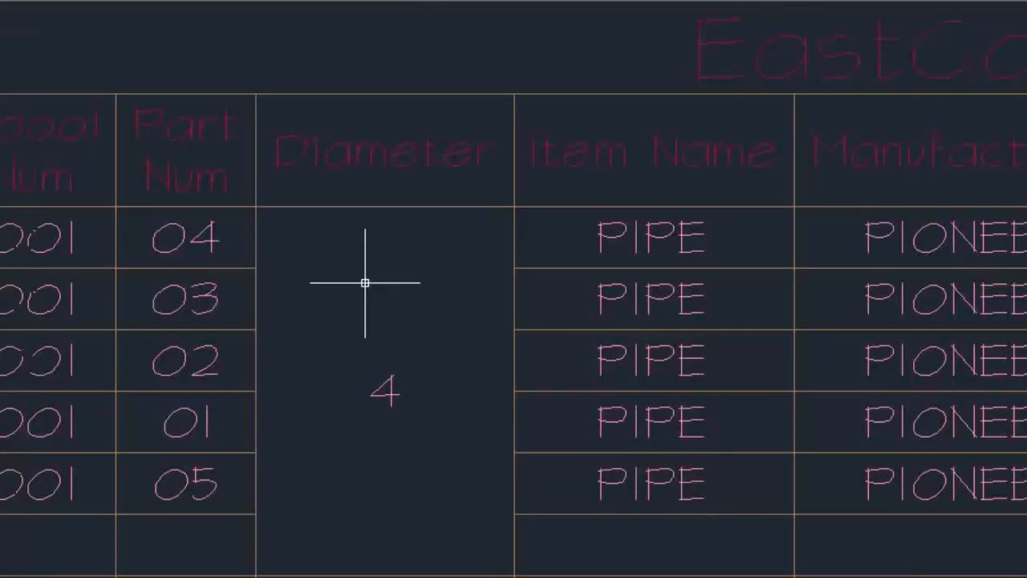
# - Examine the Spool Num and Part Num headings and the order of the rows in the pipe quantity table
pyautogui.scroll(-2, 350, 277)
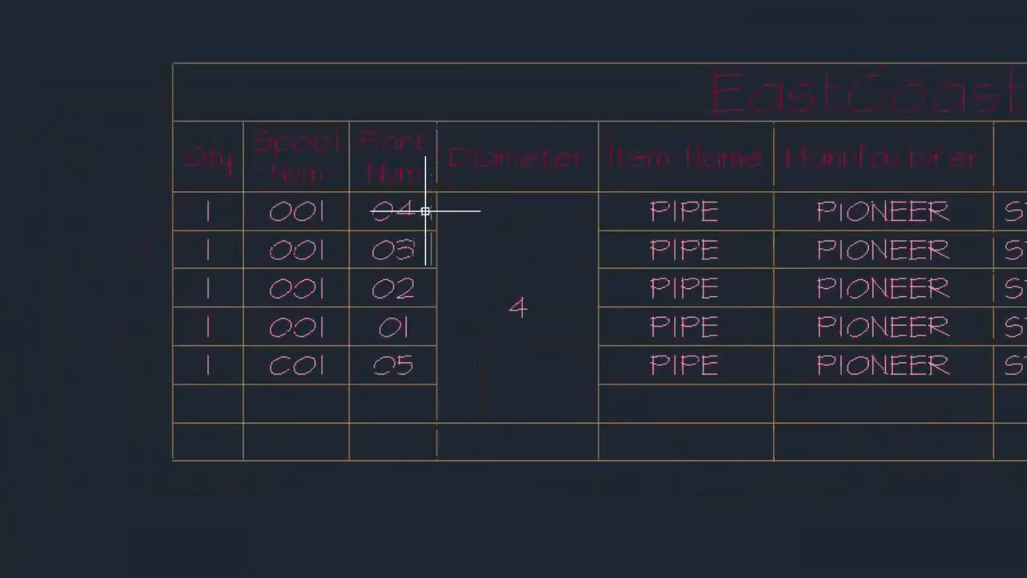
pyautogui.scroll(-5, 425, 211)
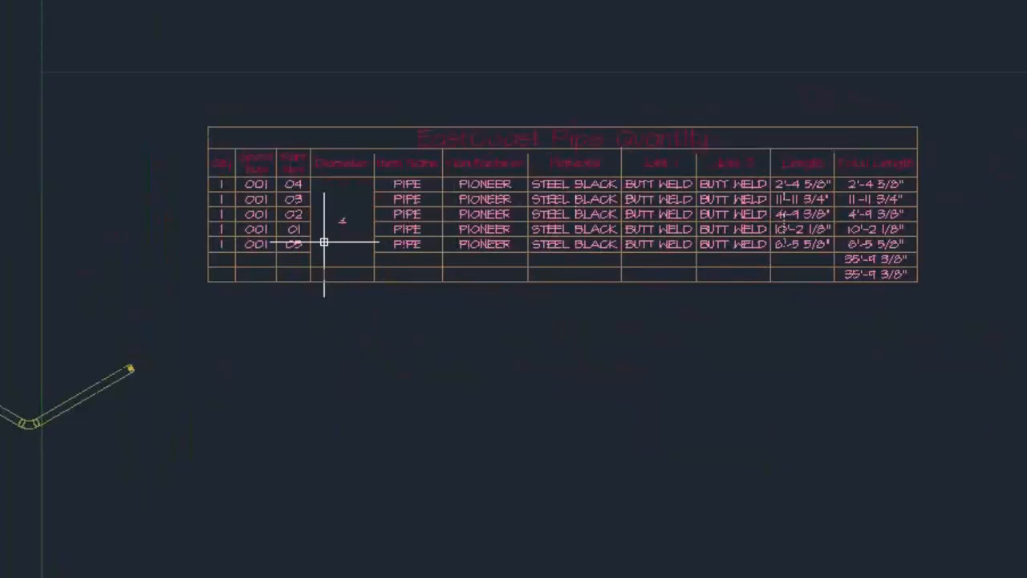
pyautogui.moveTo(381, 214); pyautogui.dragTo(485, 165, button='middle')
pyautogui.scroll(2, 339, 145)
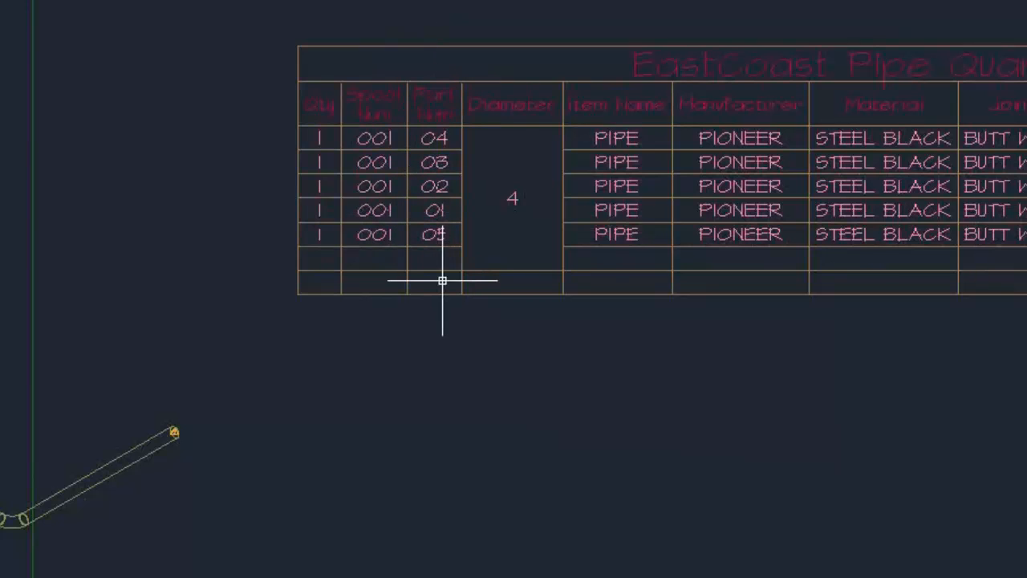
pyautogui.scroll(2, 418, 197)
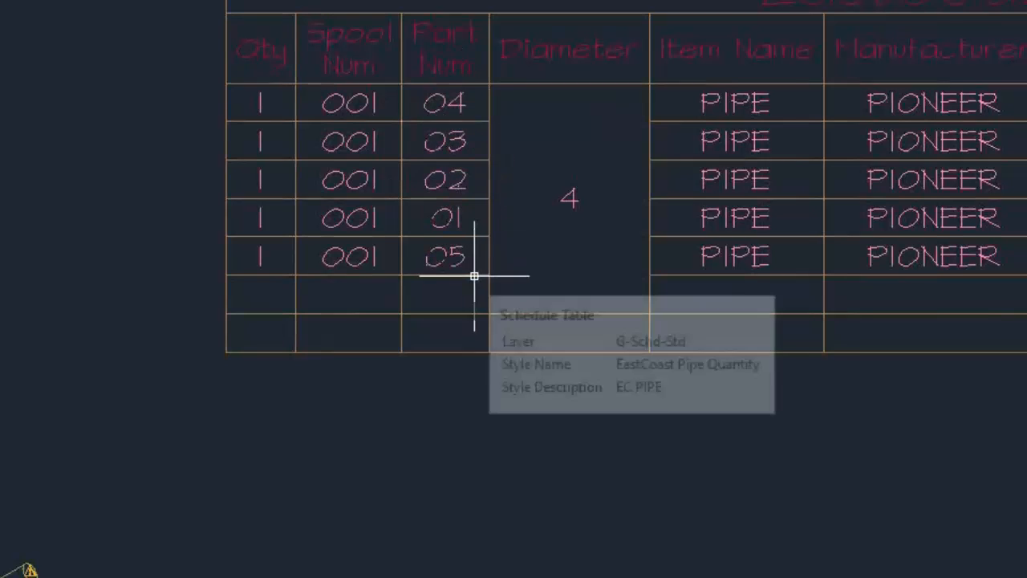
# - Open the sorting and grouping settings of the pipe quantity table style and examine the nominal diameter sort against the table rows
pyautogui.click(538, 14)
pyautogui.rightClick(528, 4)
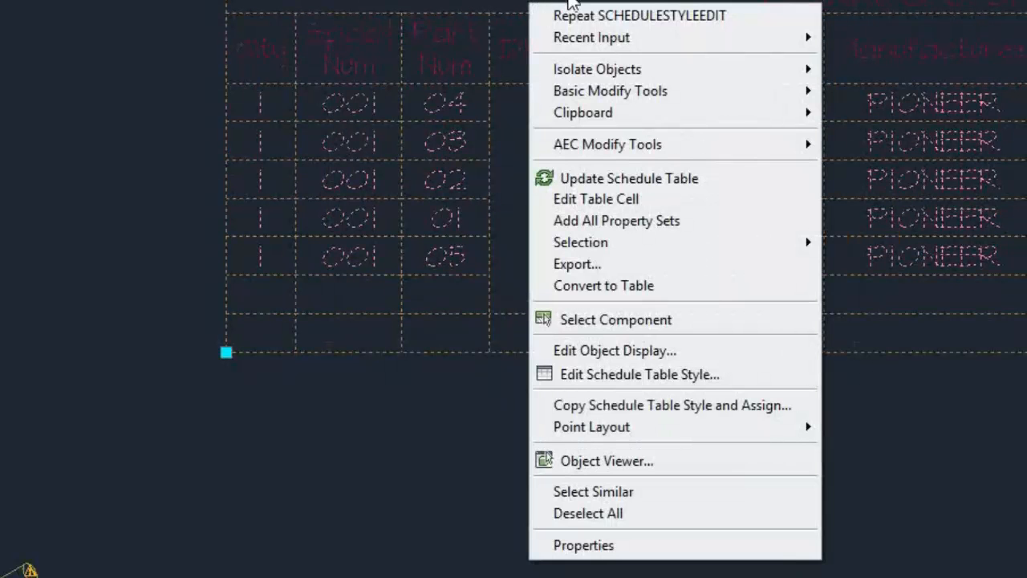
pyautogui.click(612, 379)
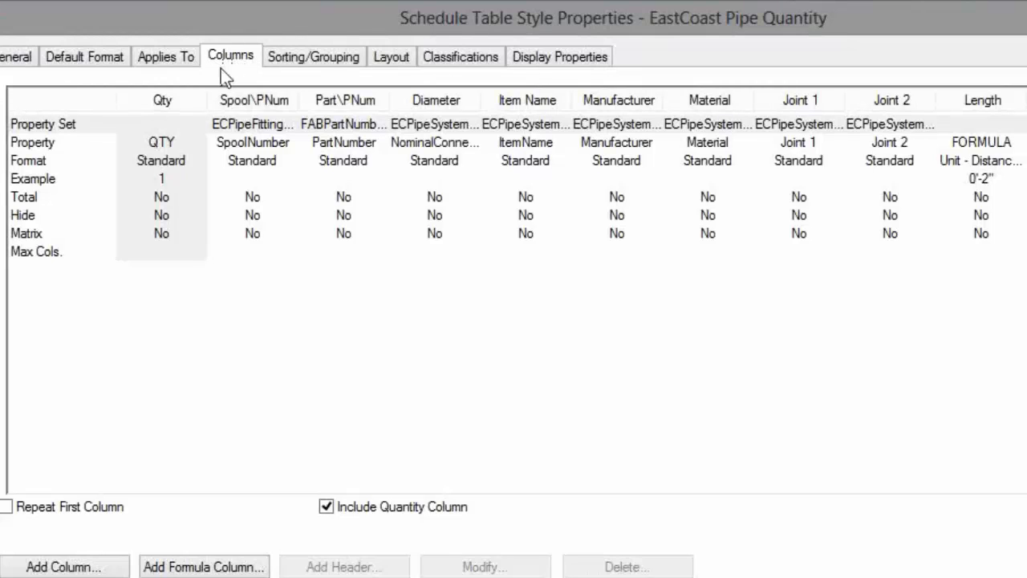
pyautogui.click(332, 60)
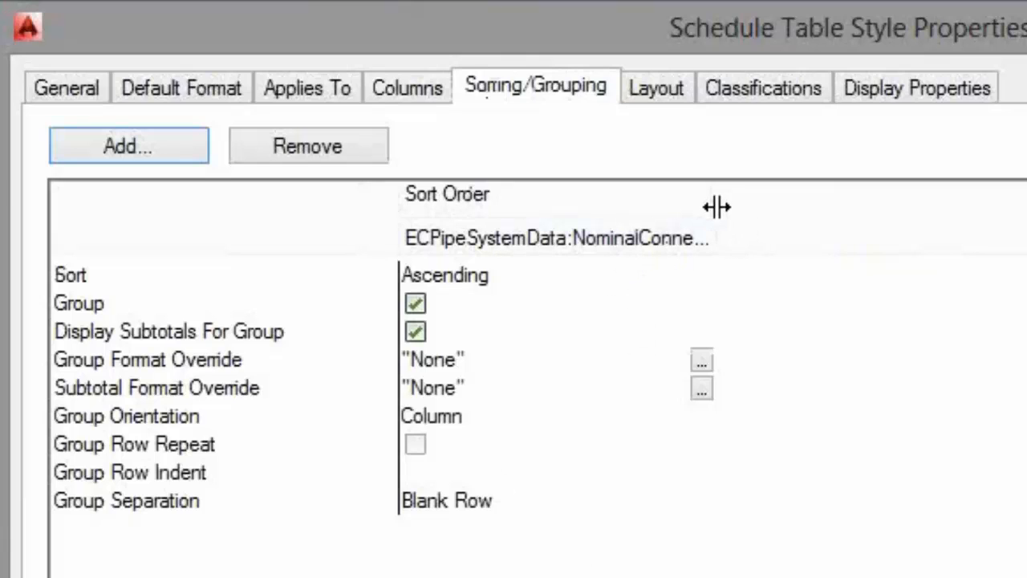
pyautogui.moveTo(717, 206); pyautogui.dragTo(894, 203)
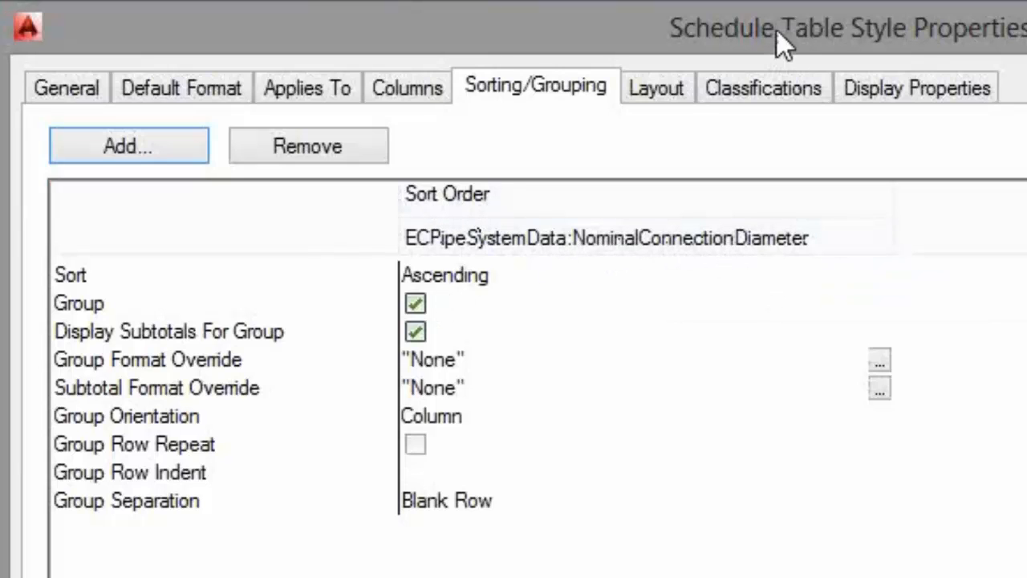
pyautogui.moveTo(777, 30); pyautogui.dragTo(861, 468)
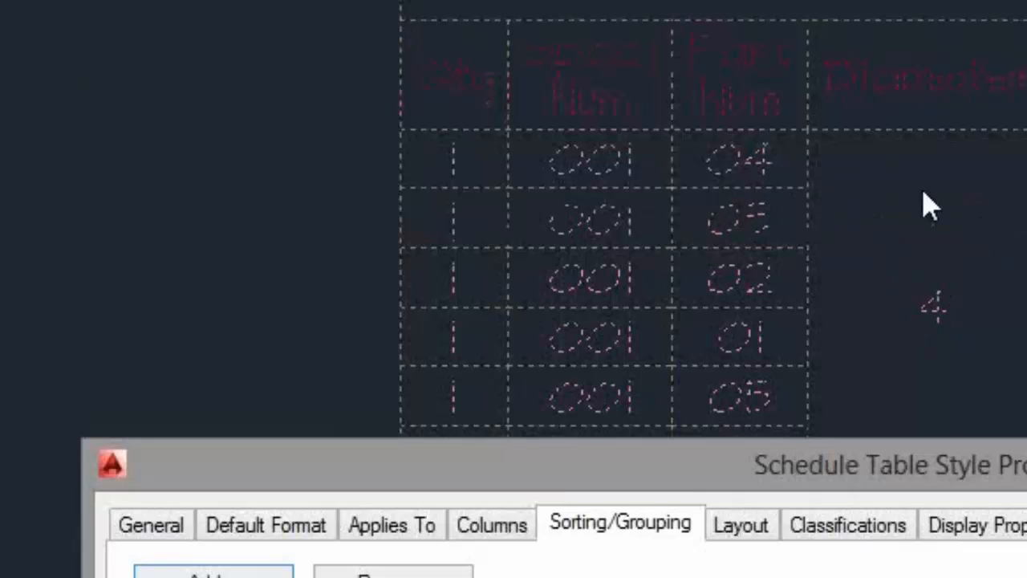
pyautogui.moveTo(920, 451)
pyautogui.mouseDown()
pyautogui.moveTo(923, 577)
pyautogui.moveTo(878, 92)
pyautogui.moveTo(852, 12)
pyautogui.mouseUp()
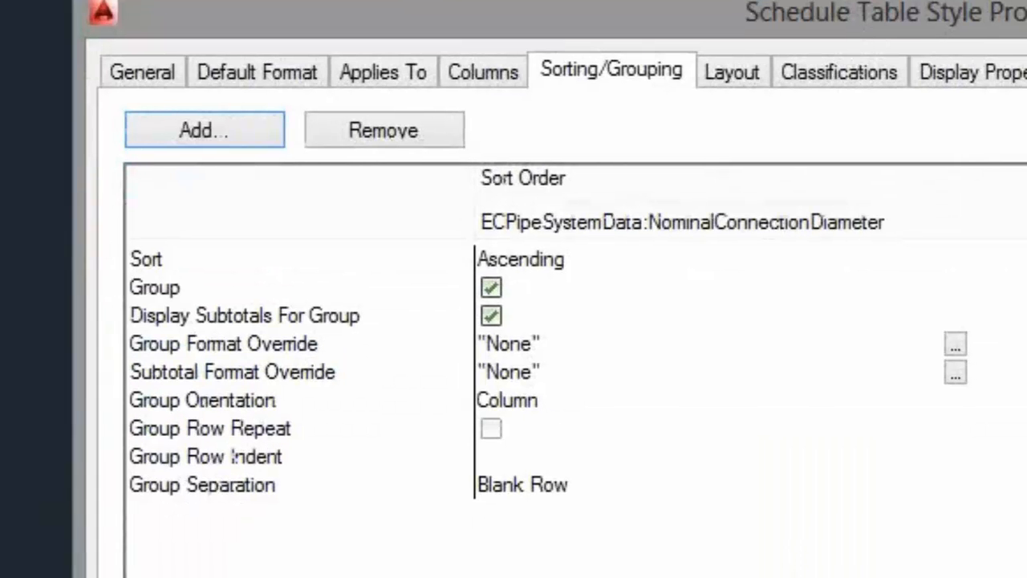
pyautogui.click(689, 573)
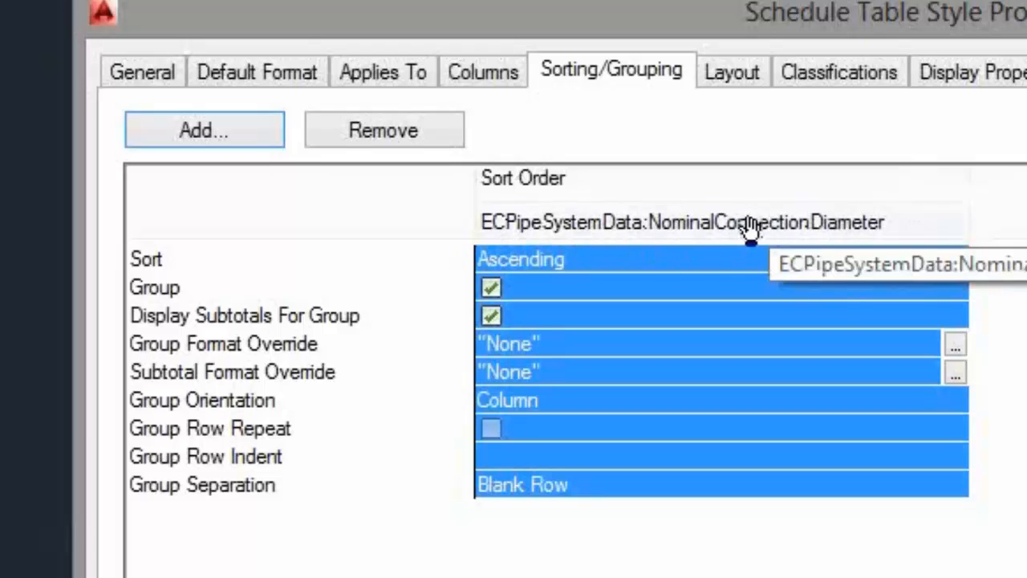
# - Add FABPartNumbering:PartNumber as a second sort property after the nominal connection diameter
pyautogui.click(181, 137)
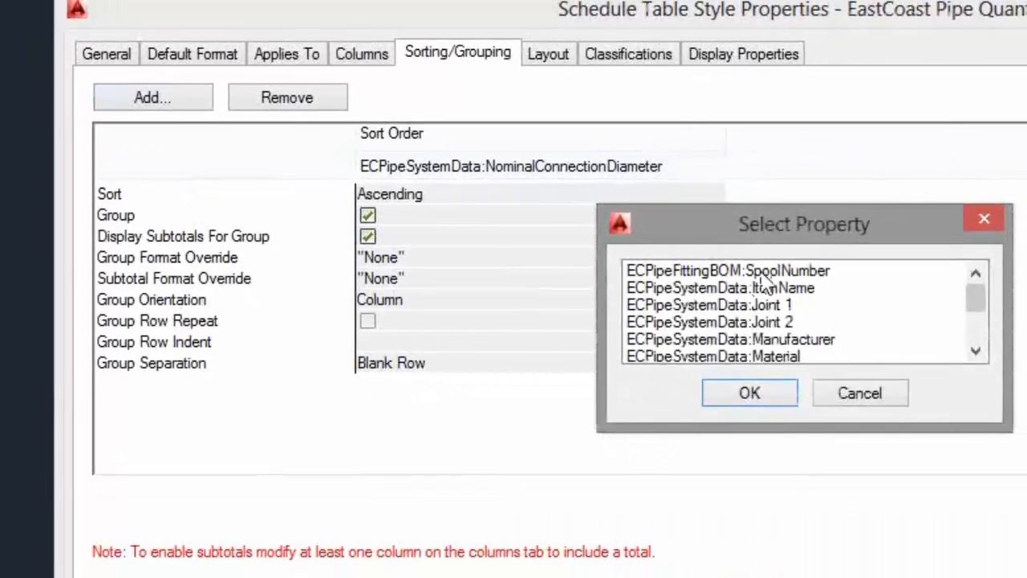
pyautogui.moveTo(802, 430); pyautogui.dragTo(810, 523)
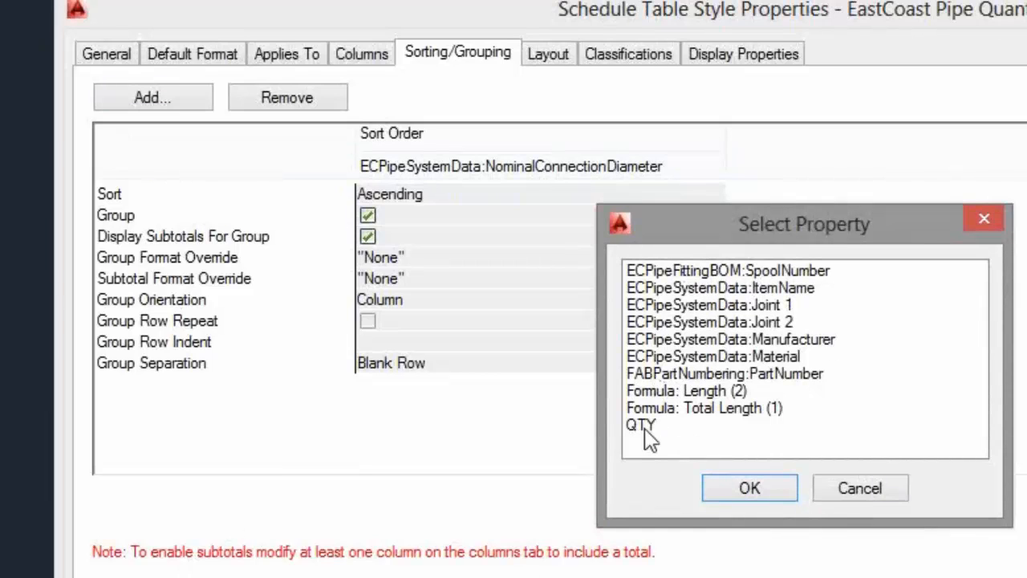
pyautogui.click(650, 376)
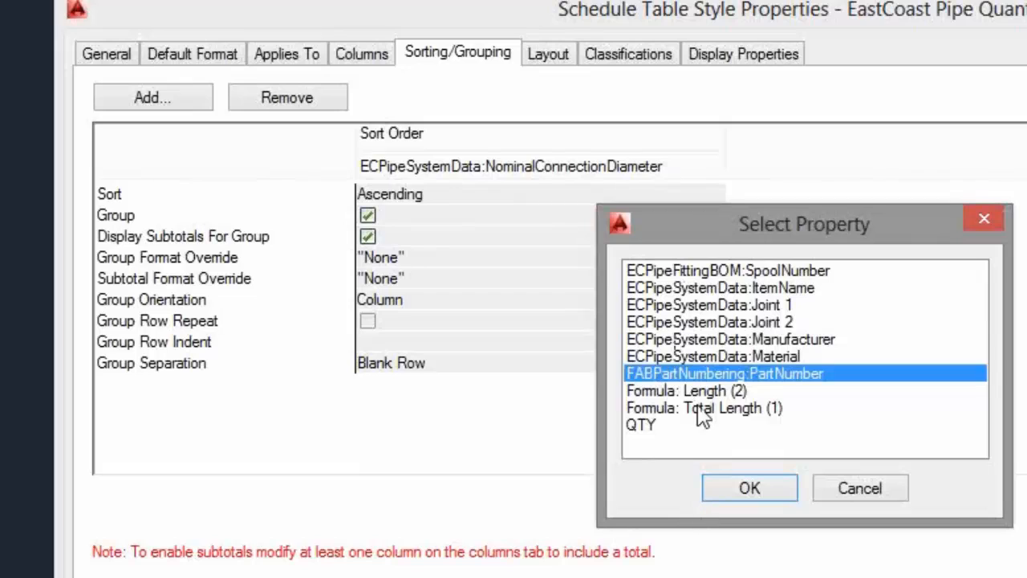
pyautogui.click(754, 490)
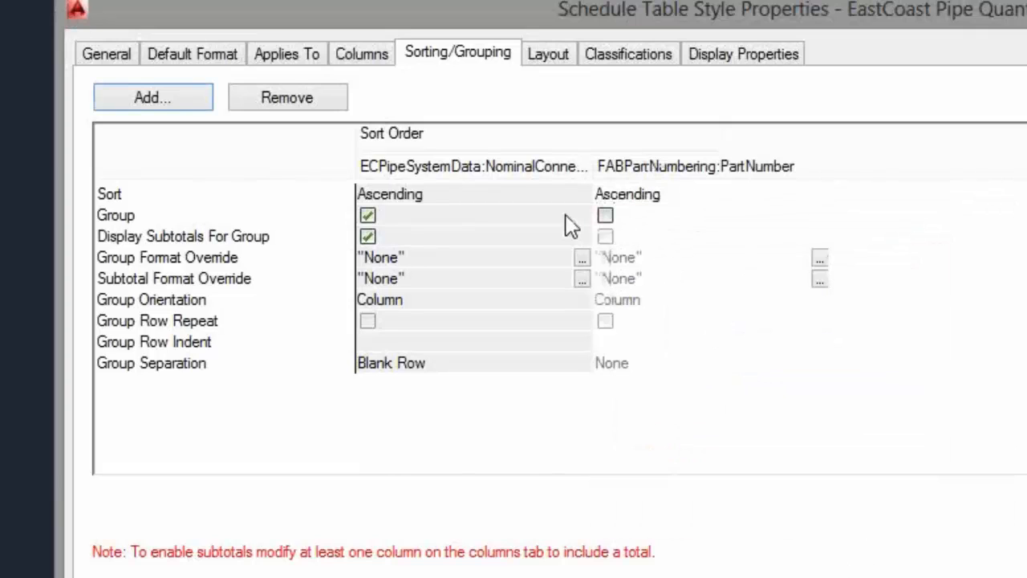
# - Check the sort direction of both properties and try grouping by part number
pyautogui.click(699, 202)
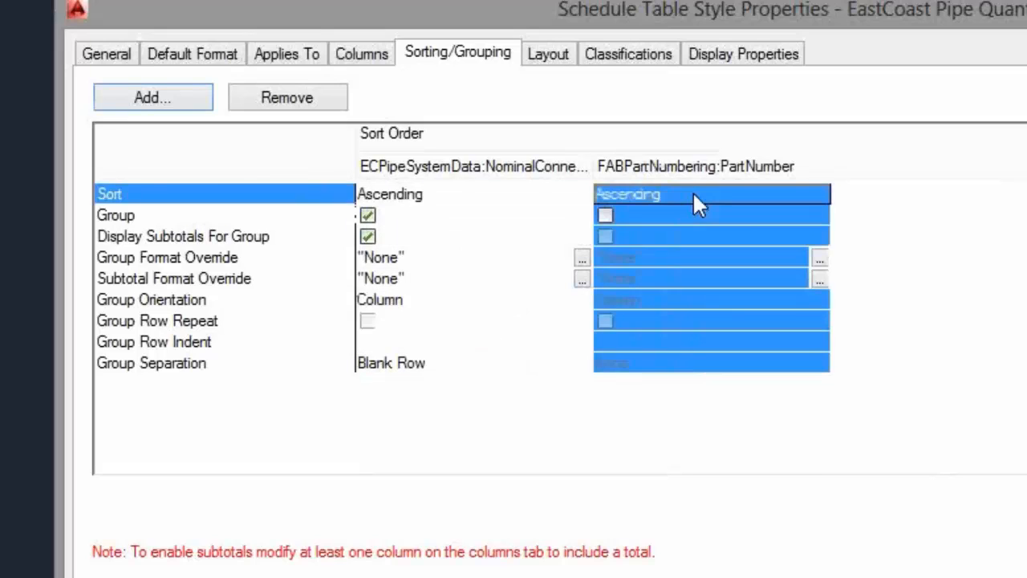
pyautogui.click(464, 193)
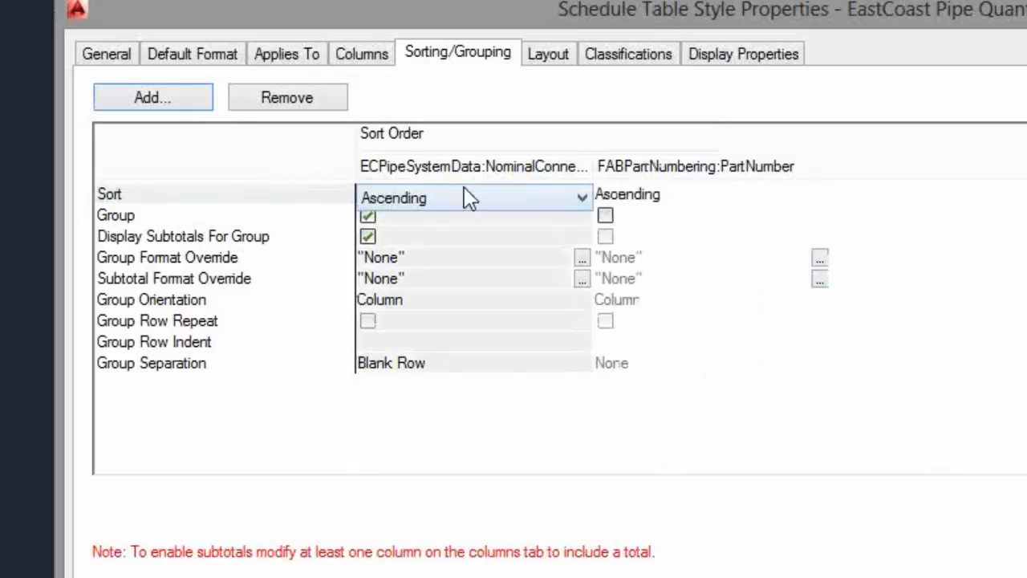
pyautogui.click(642, 198)
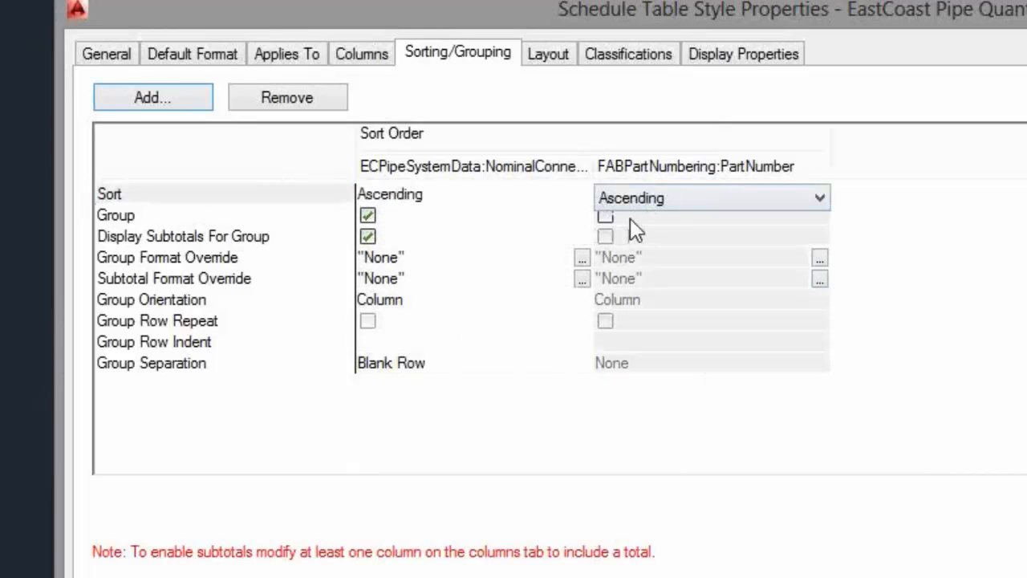
pyautogui.click(630, 216)
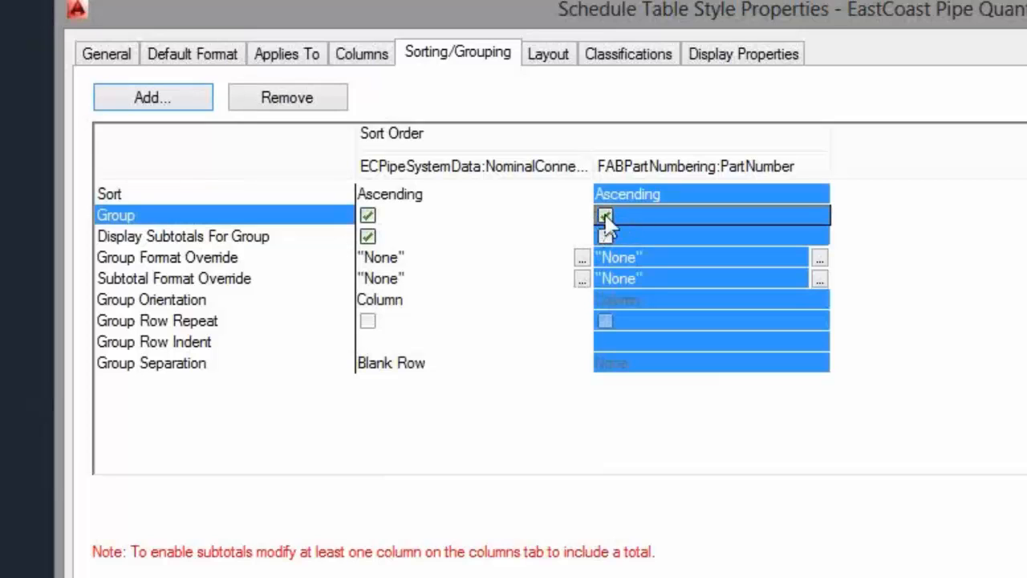
pyautogui.click(605, 215)
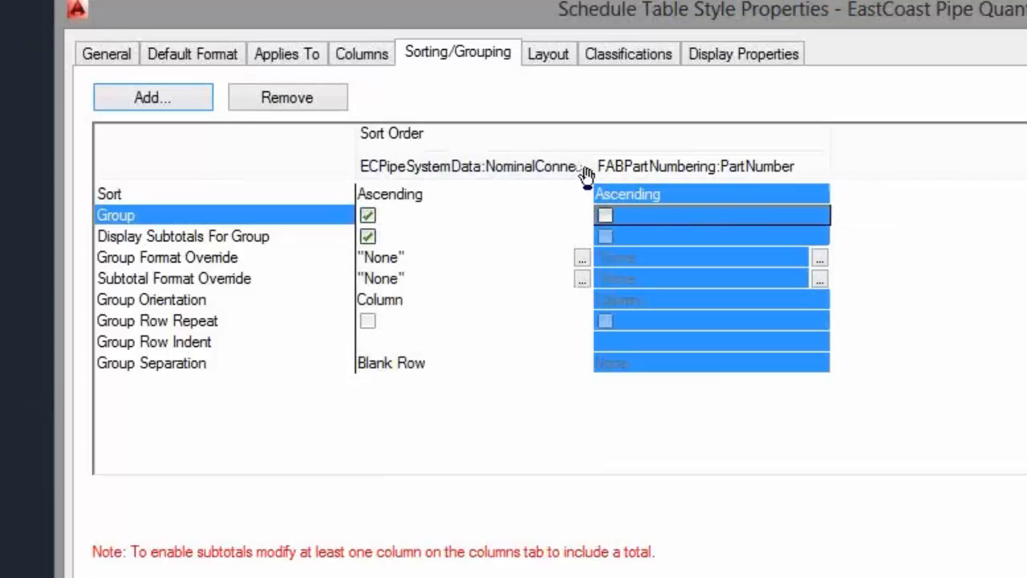
# - Turn off grouping for the NominalConnectionDiameter sort and apply the table style
pyautogui.moveTo(591, 164); pyautogui.dragTo(666, 166)
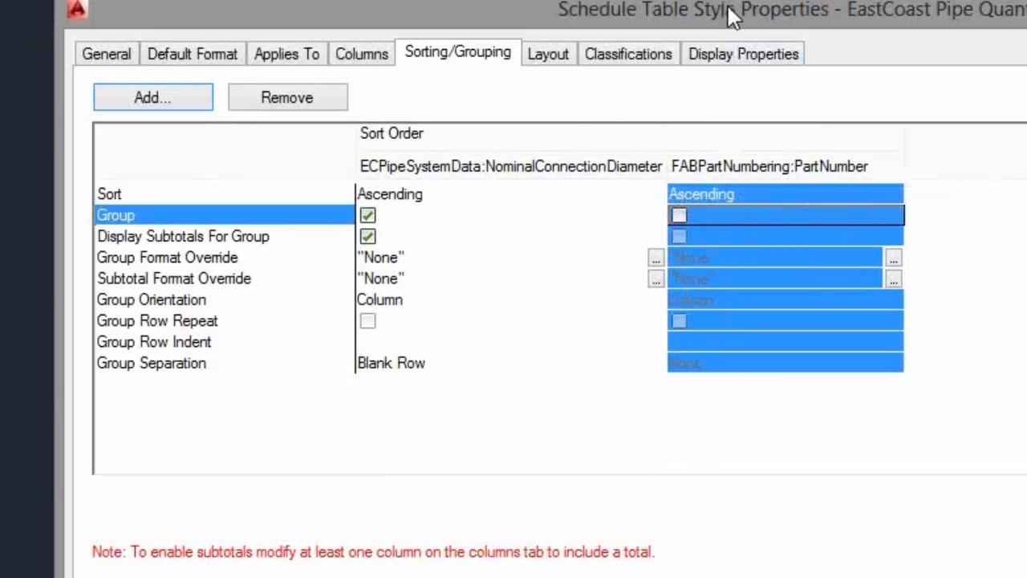
pyautogui.moveTo(732, 18); pyautogui.dragTo(770, 439)
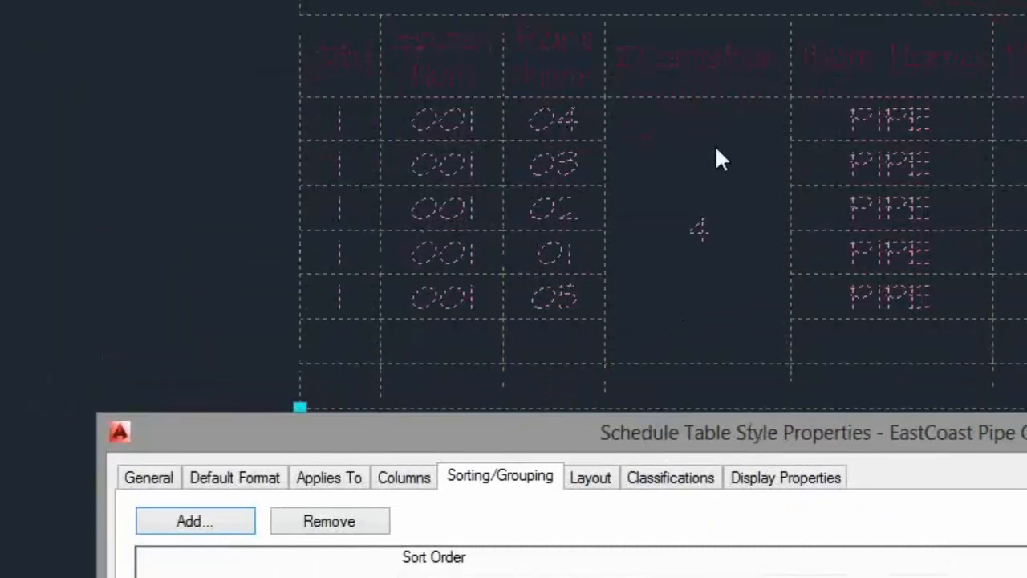
pyautogui.moveTo(730, 454); pyautogui.dragTo(724, 186)
pyautogui.click(406, 380)
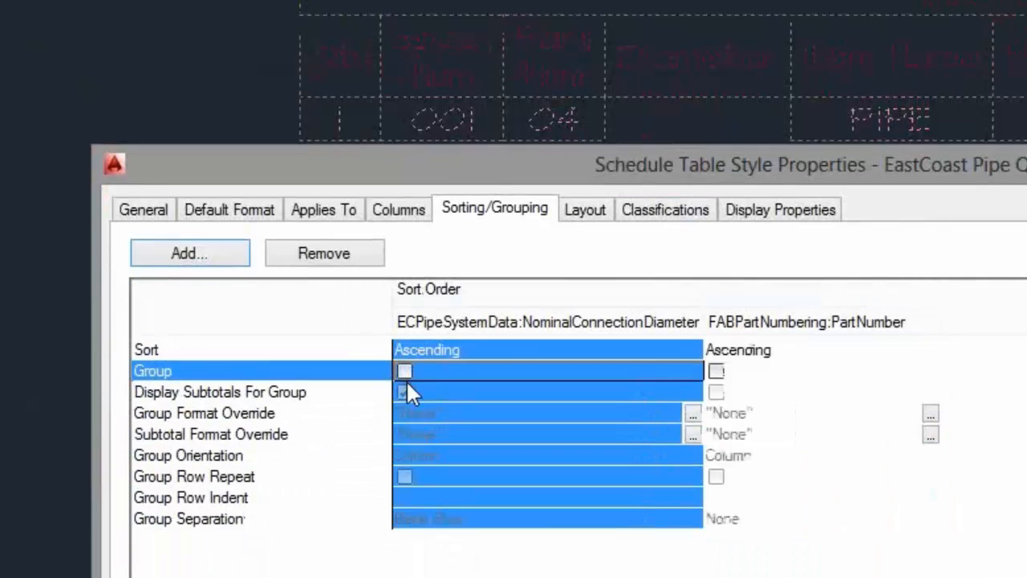
pyautogui.click(405, 391)
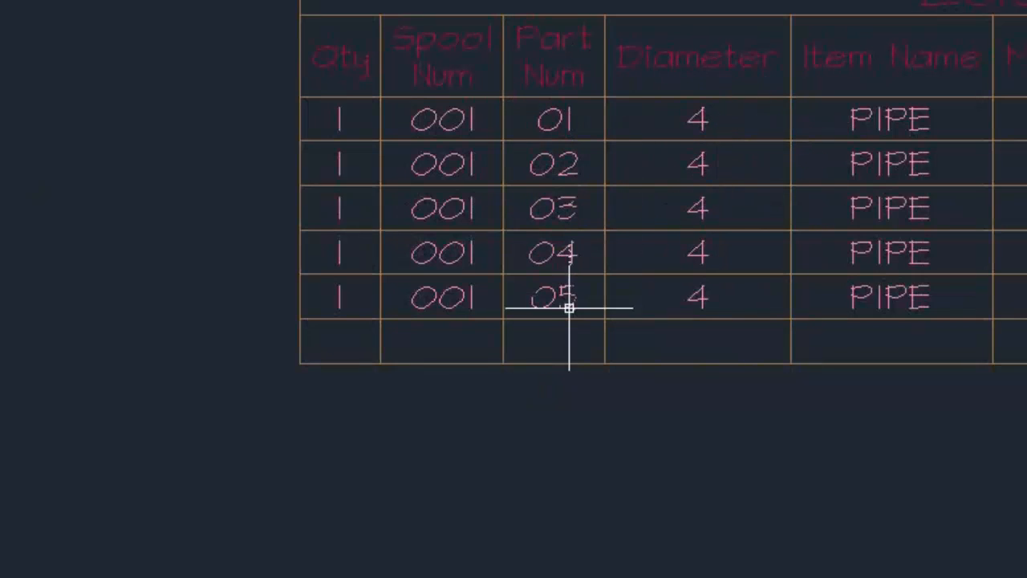
# - Select the end pipe of the run and start adding a new pipe from its open end
pyautogui.scroll(-2, 594, 497)
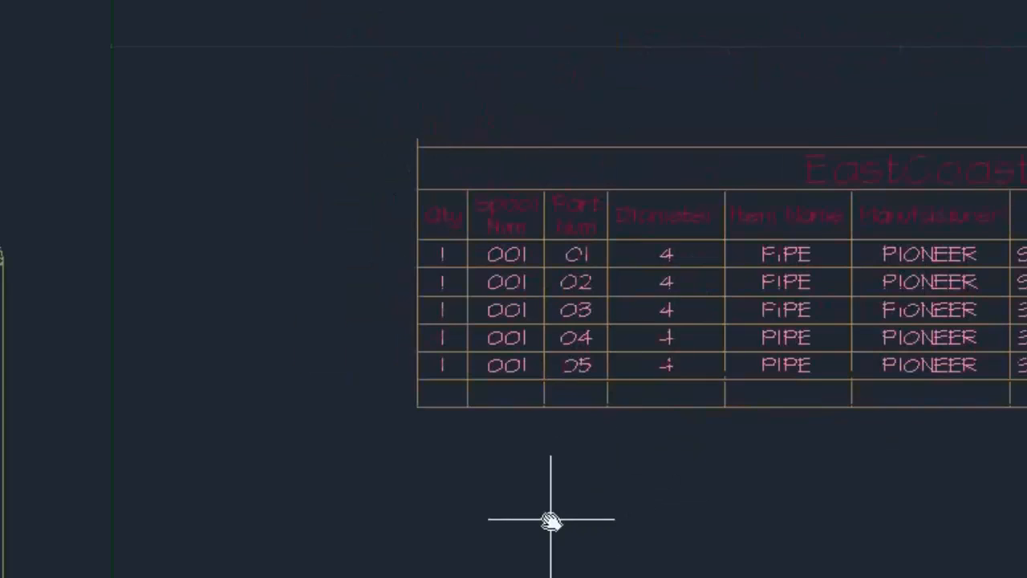
pyautogui.moveTo(550, 520)
pyautogui.mouseDown(button='middle')
pyautogui.moveTo(650, 325)
pyautogui.moveTo(679, 332)
pyautogui.moveTo(587, 386)
pyautogui.mouseUp(button='middle')
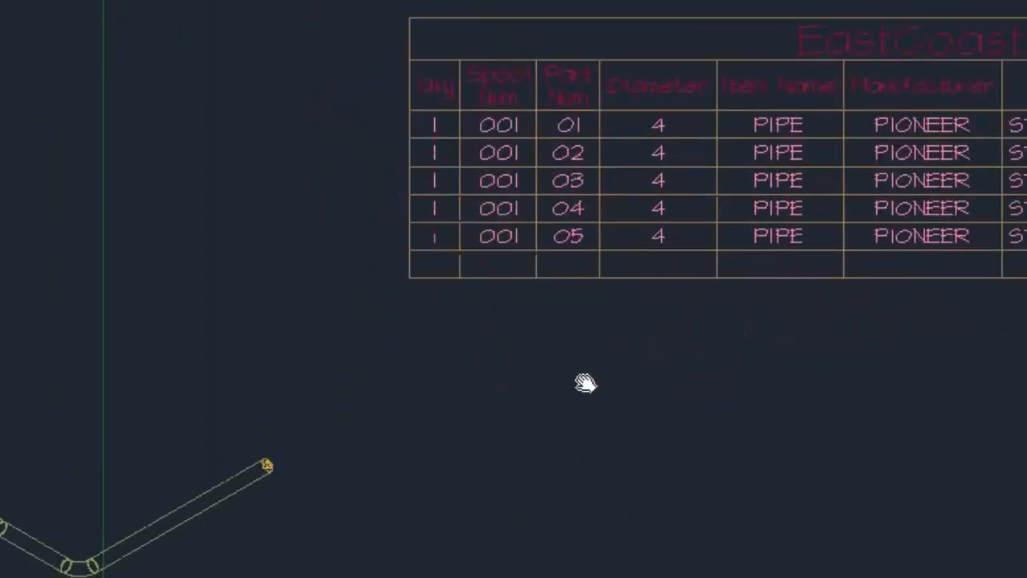
pyautogui.scroll(-2, 462, 405)
pyautogui.moveTo(462, 405); pyautogui.dragTo(516, 351, button='middle')
pyautogui.click(462, 426)
pyautogui.click(366, 351)
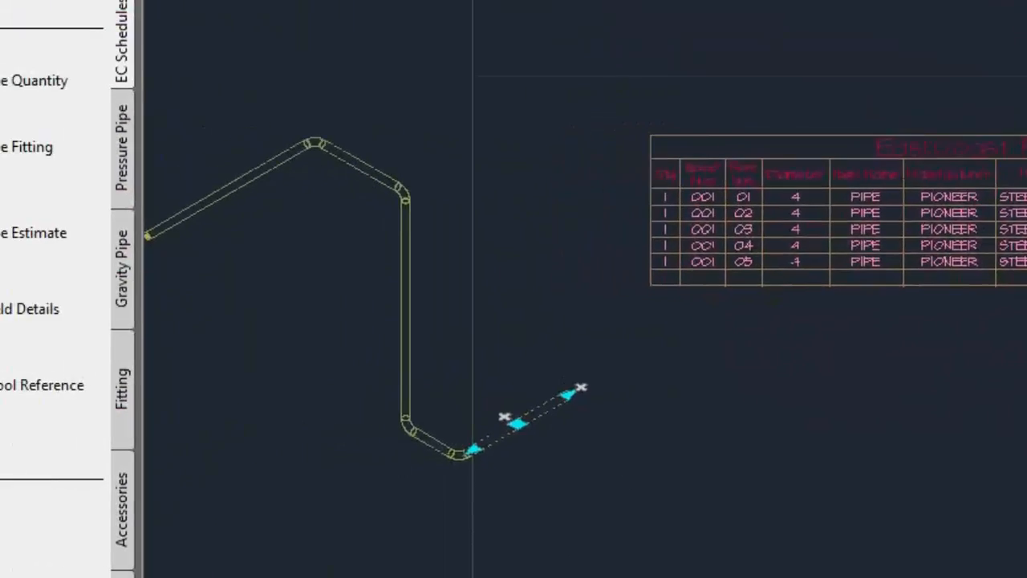
pyautogui.press('Escape')
pyautogui.click(700, 406)
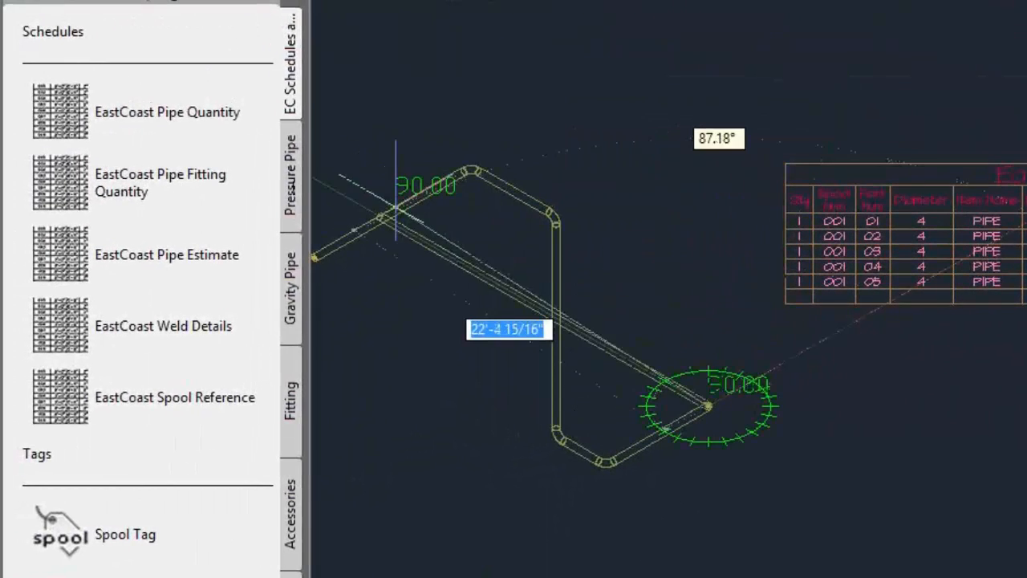
# - Set the nominal size to 3" and draw a short inline pipe followed by a 90° turn about 5'-5" long
pyautogui.moveTo(2, 181)
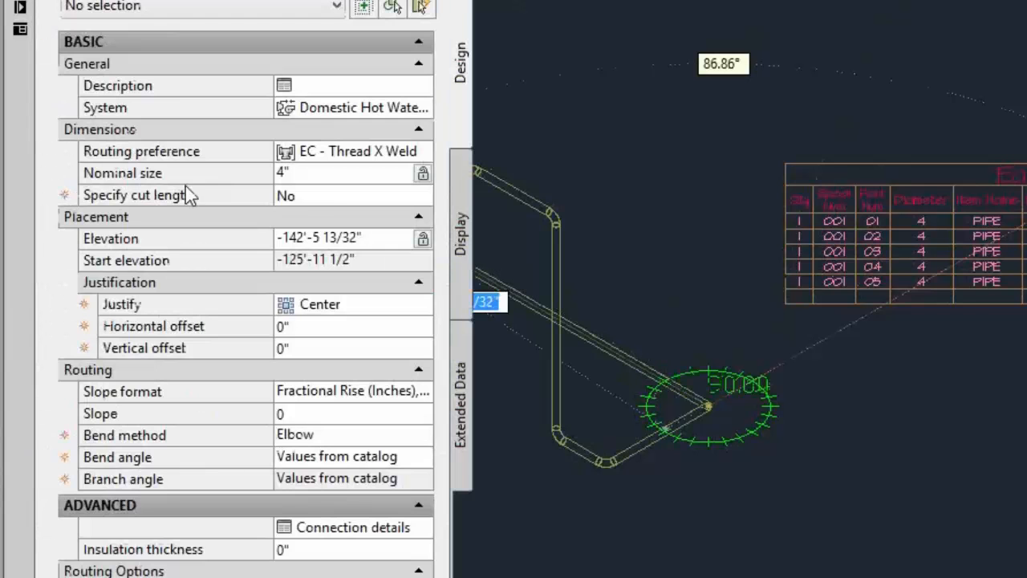
pyautogui.click(311, 177)
pyautogui.click(403, 172)
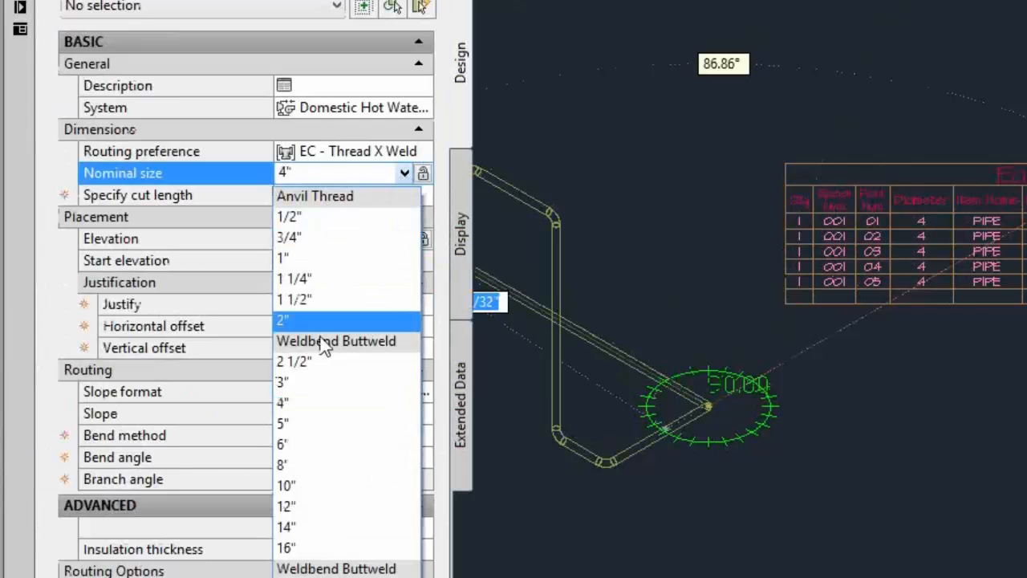
pyautogui.click(321, 382)
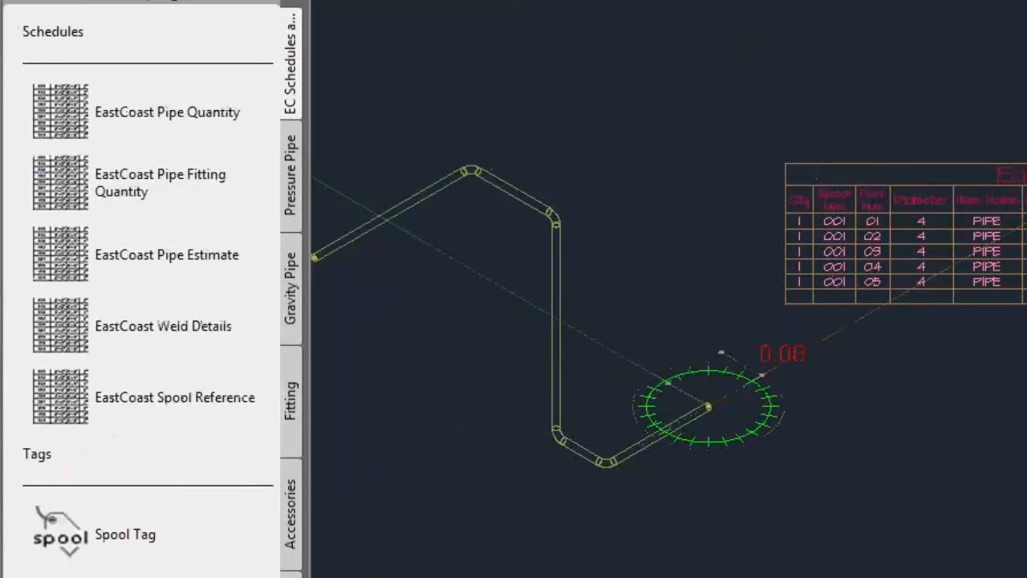
pyautogui.click(761, 375)
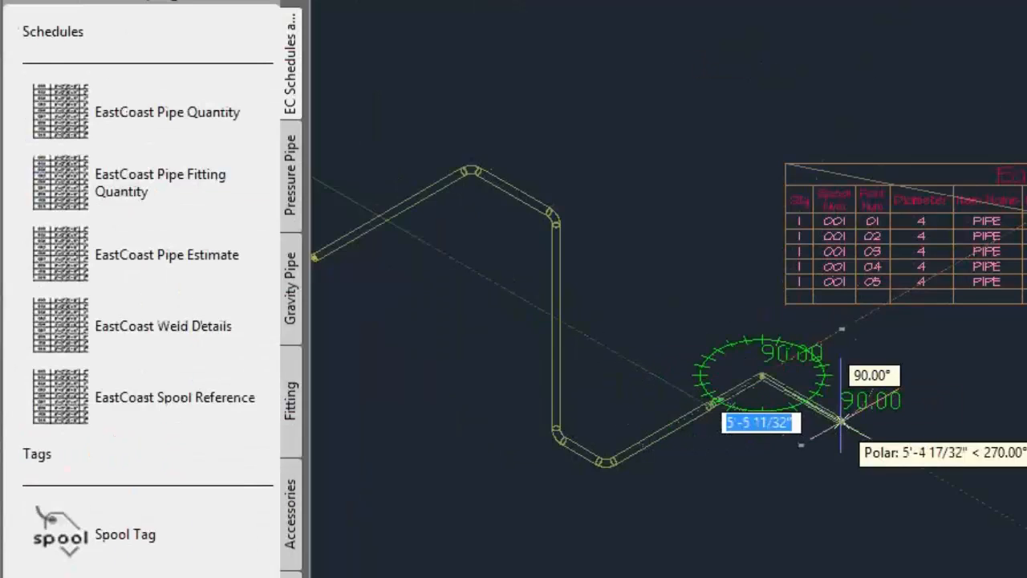
pyautogui.rightClick(882, 440)
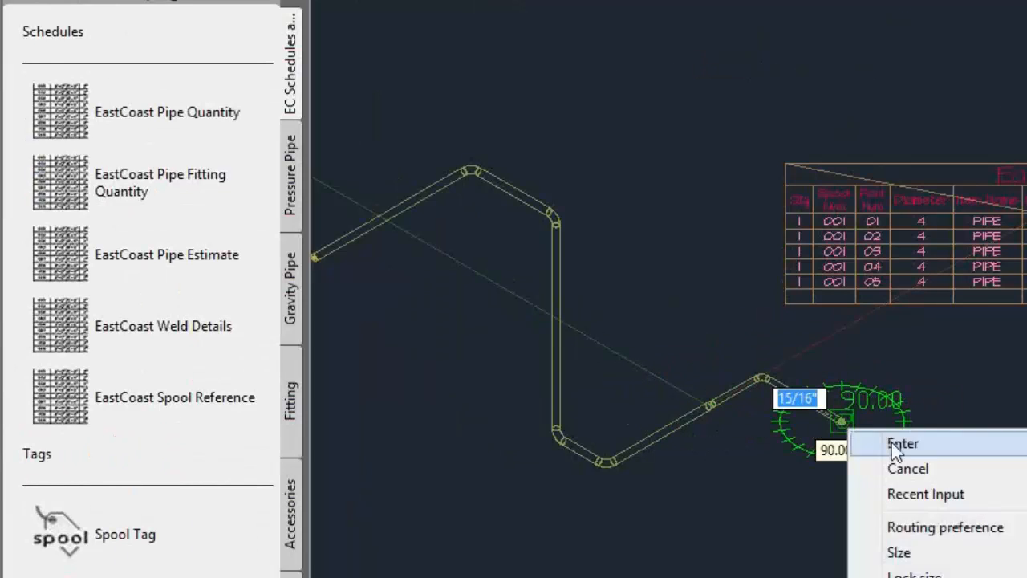
pyautogui.click(895, 448)
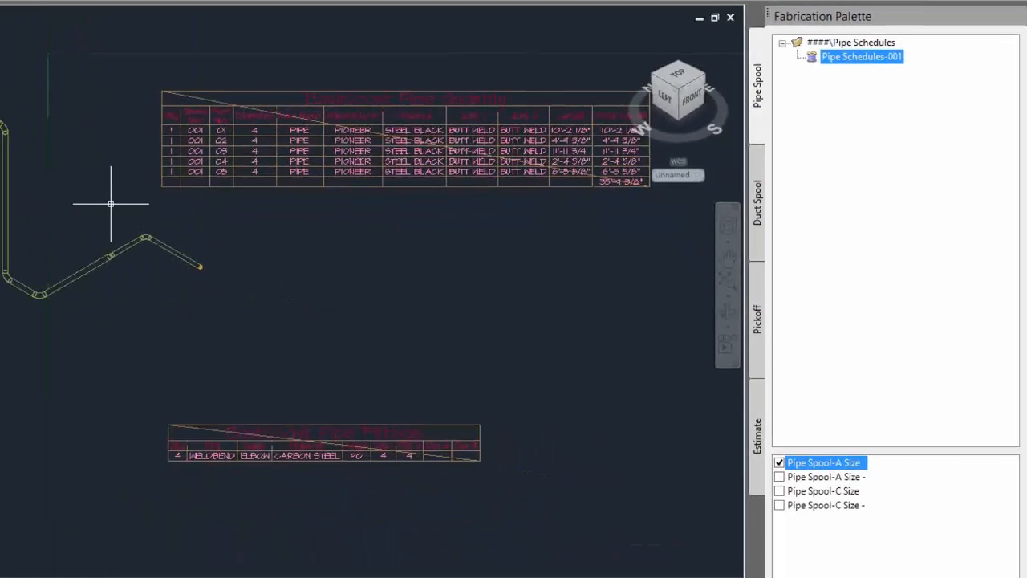
# - Modify the Pipe Schedules-001 spool by adding the newly drawn 3" pipes and fittings at the end of the run
pyautogui.rightClick(852, 55)
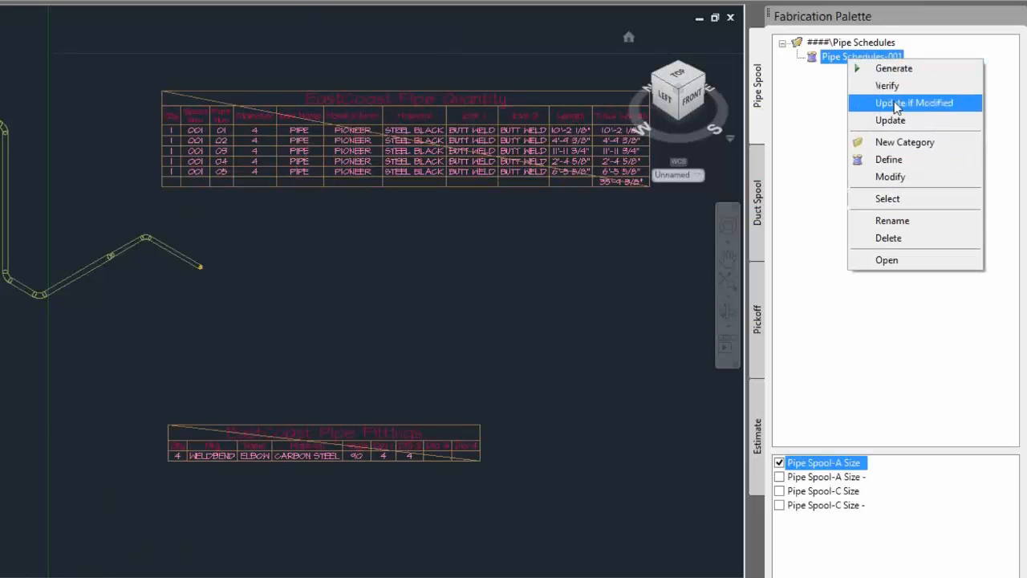
pyautogui.click(893, 173)
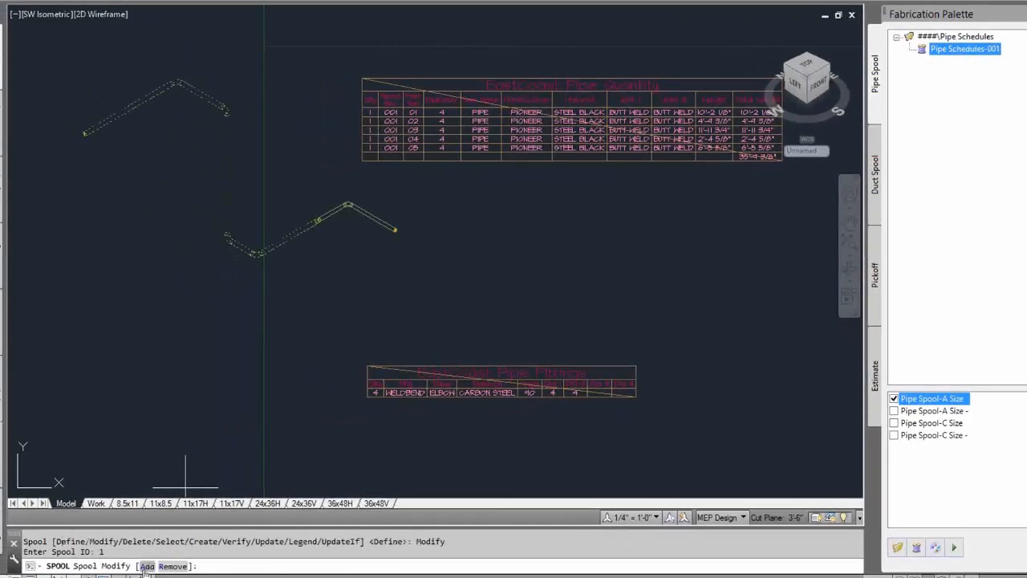
pyautogui.click(146, 567)
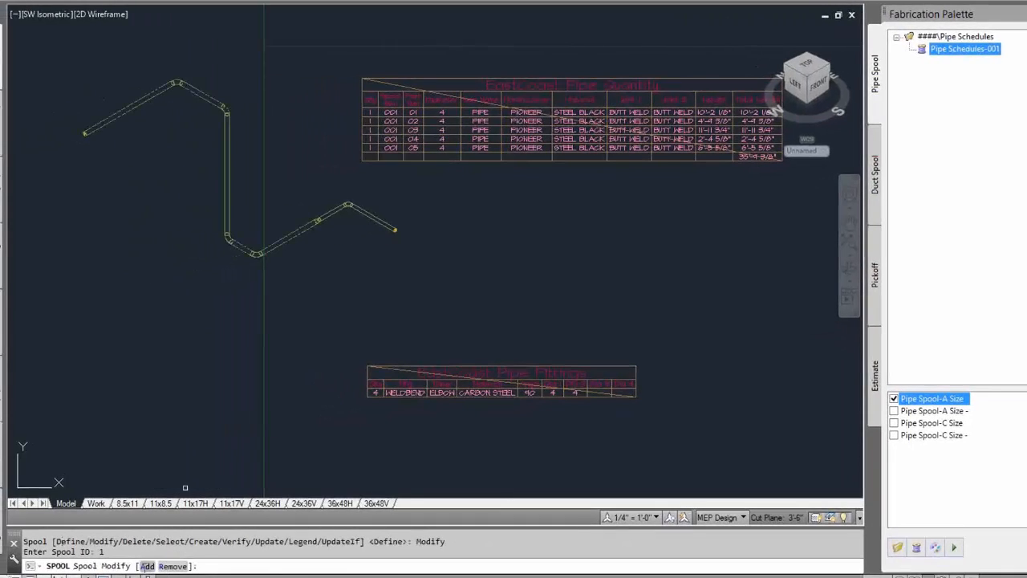
pyautogui.click(437, 260)
pyautogui.click(266, 186)
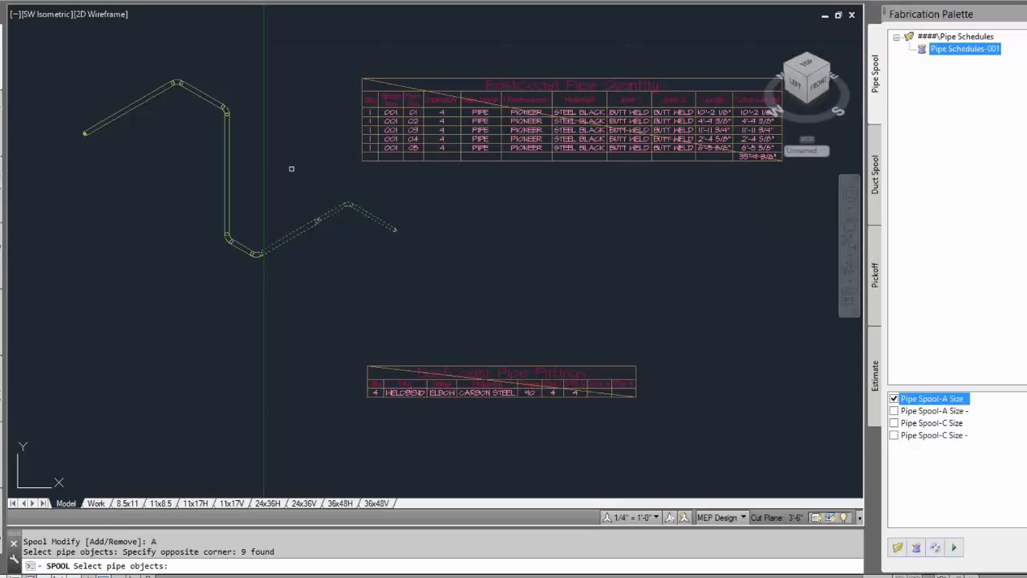
pyautogui.press('Return')
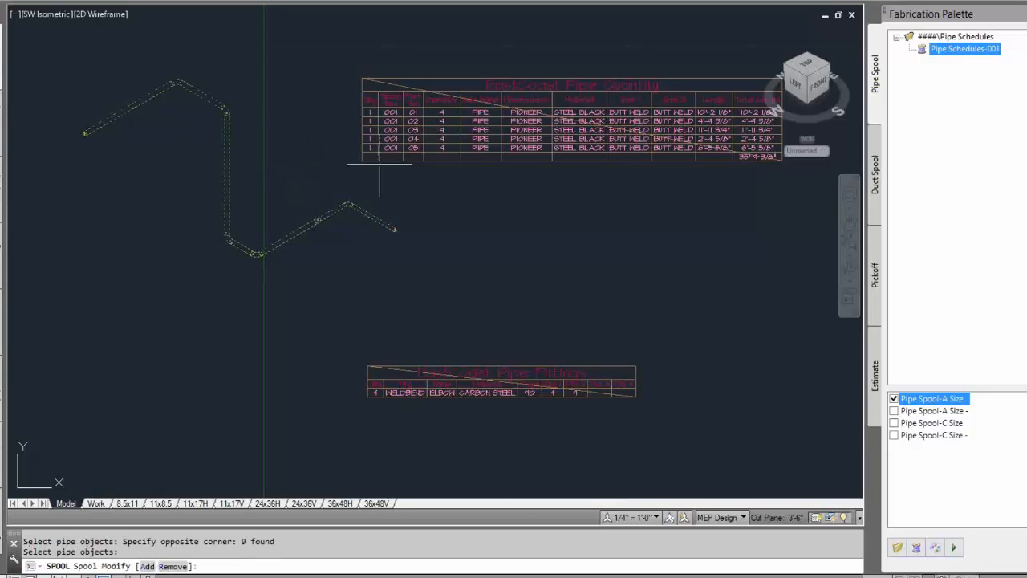
# - Finish the spool modification and run Update If Modified on the Pipe Schedules-001 spool
pyautogui.rightClick(955, 51)
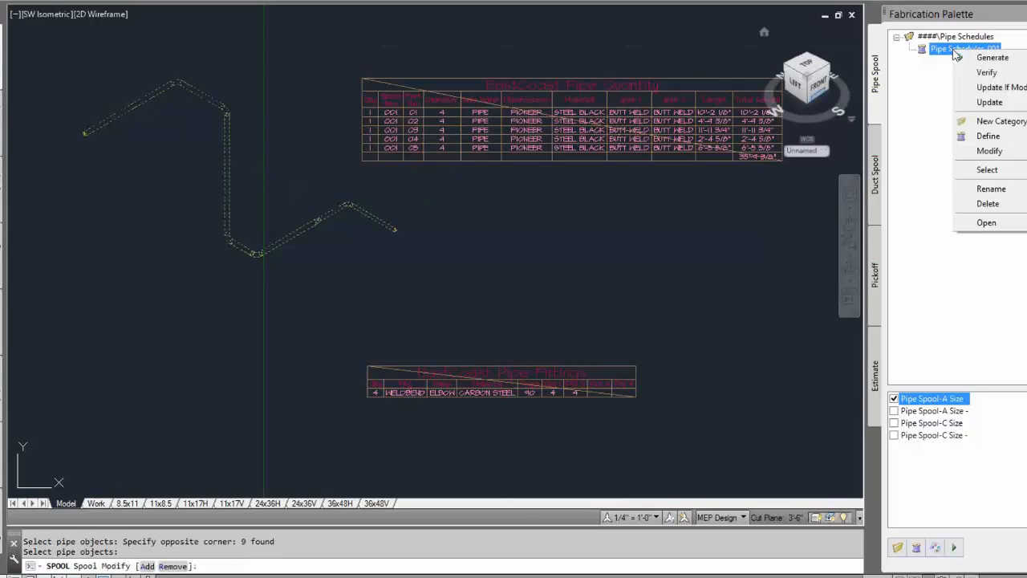
pyautogui.click(985, 88)
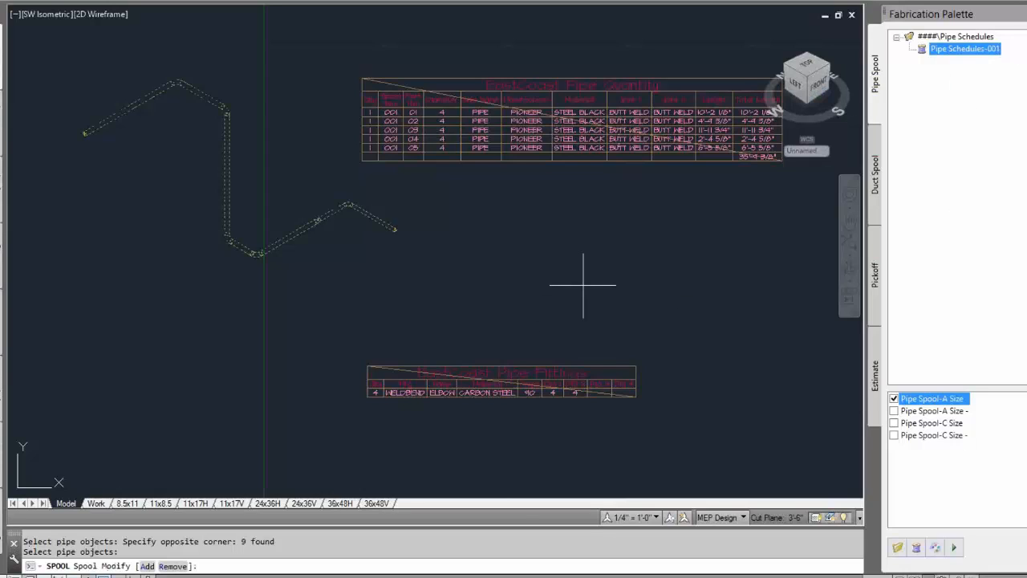
pyautogui.press('Return')
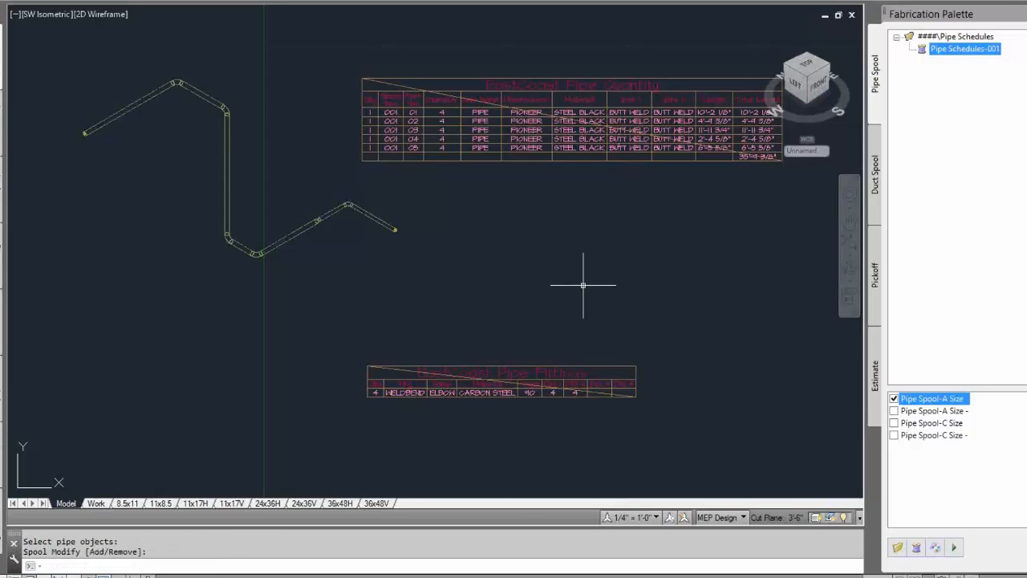
pyautogui.rightClick(950, 50)
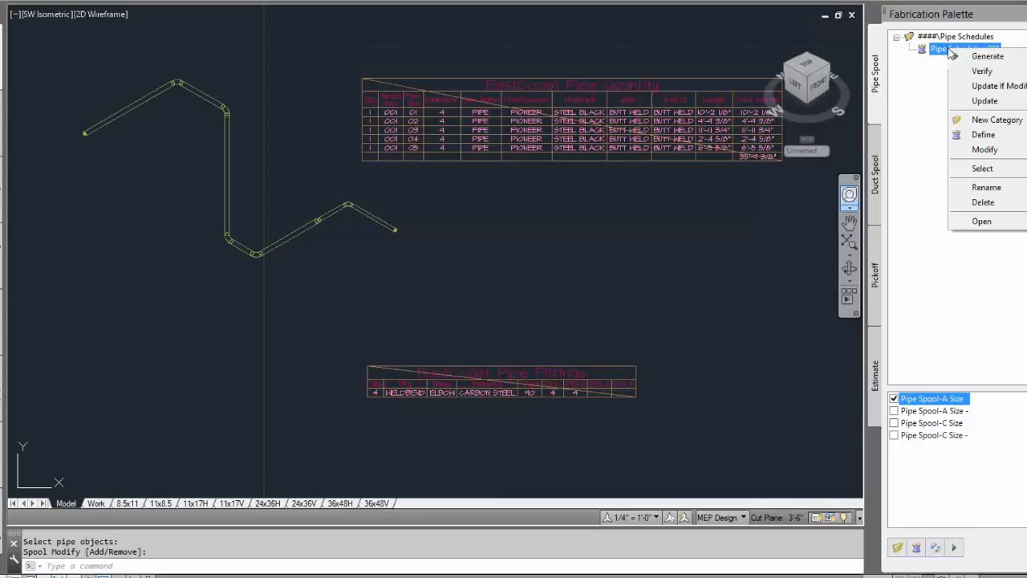
pyautogui.click(984, 88)
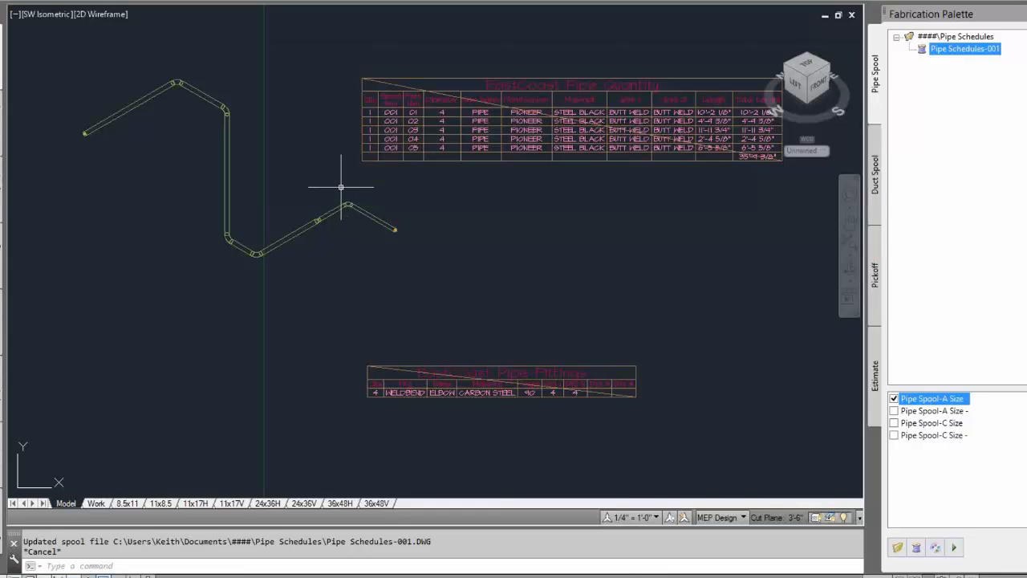
# - Update the EastCoast Pipe Quantity schedule table
pyautogui.click(413, 106)
pyautogui.rightClick(394, 104)
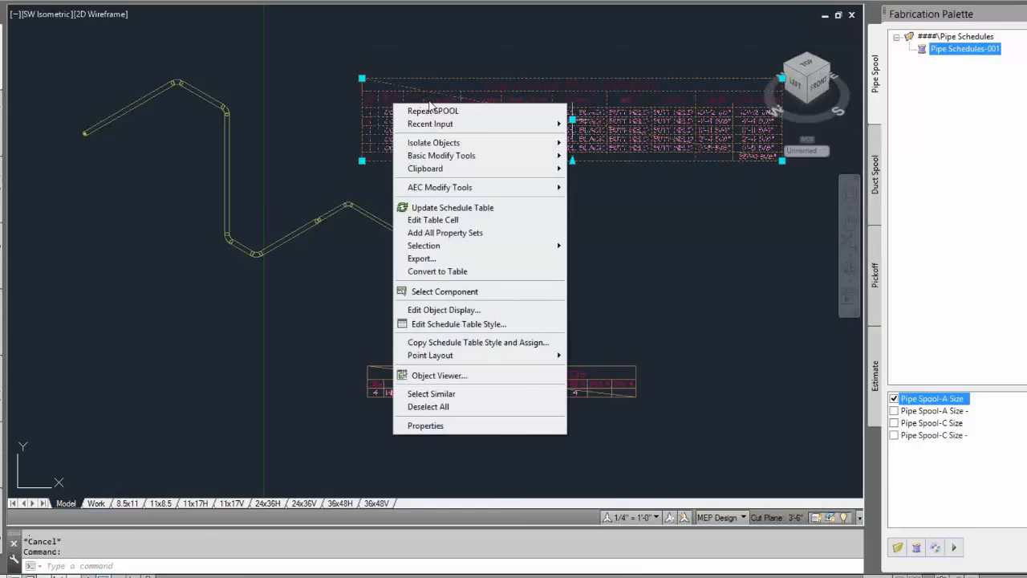
pyautogui.click(451, 207)
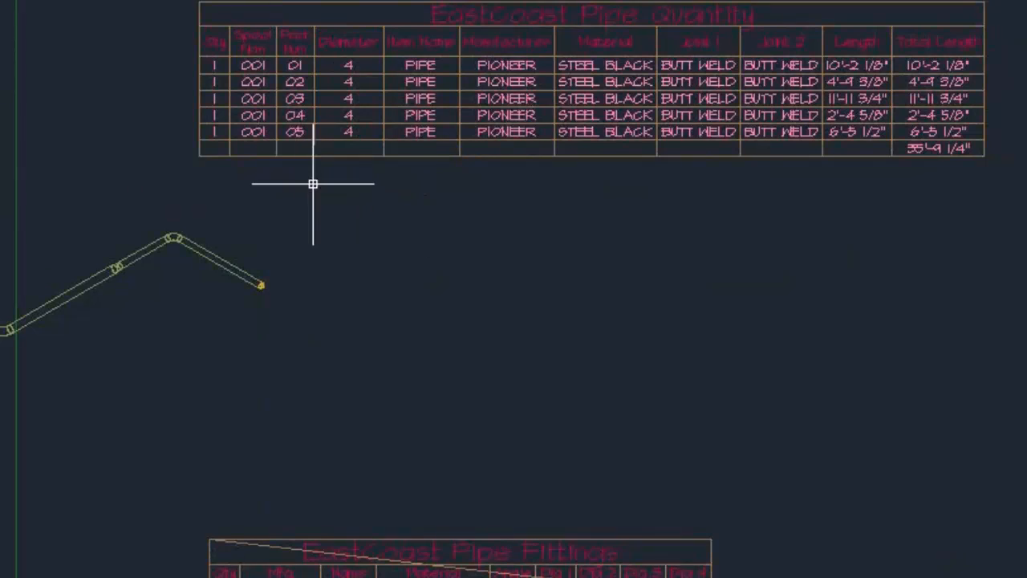
# - Add the whole extended pipe run, including the new 3" pipes, to the EastCoast Pipe Quantity schedule's selection
pyautogui.moveTo(313, 184); pyautogui.dragTo(453, 175, button='middle')
pyautogui.scroll(2, 460, 120)
pyautogui.click(586, 7)
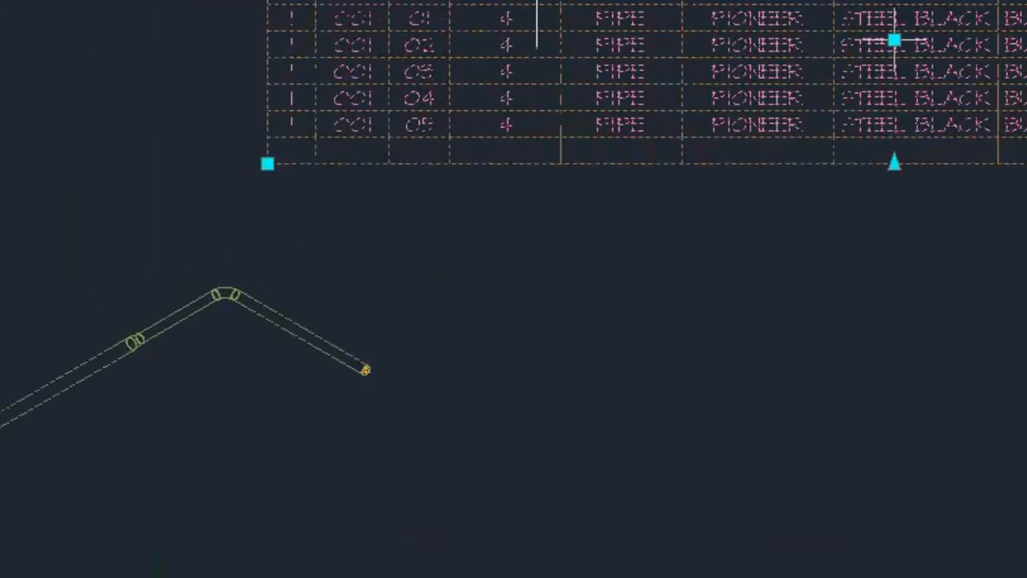
pyautogui.rightClick(595, 16)
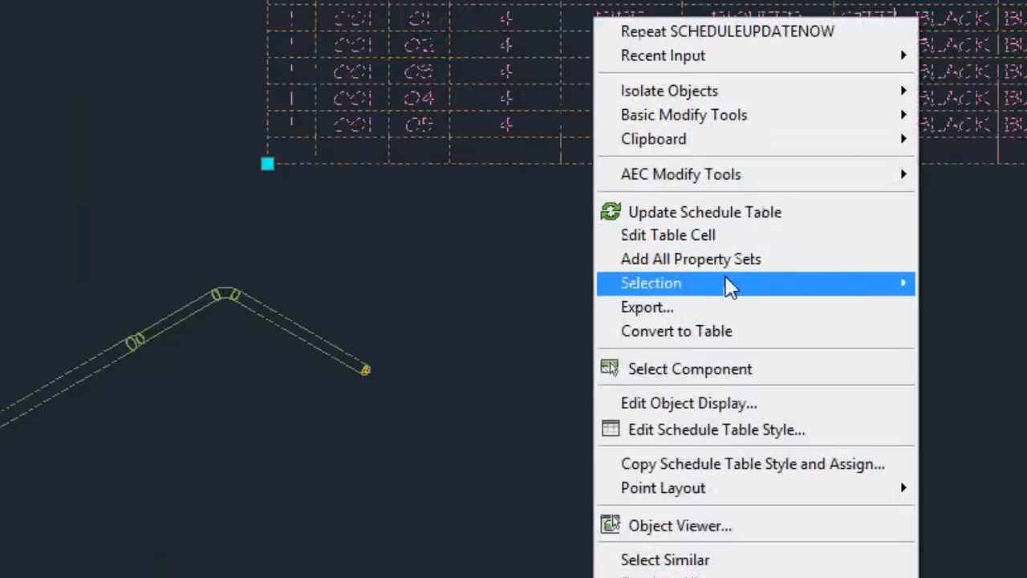
pyautogui.moveTo(730, 286)
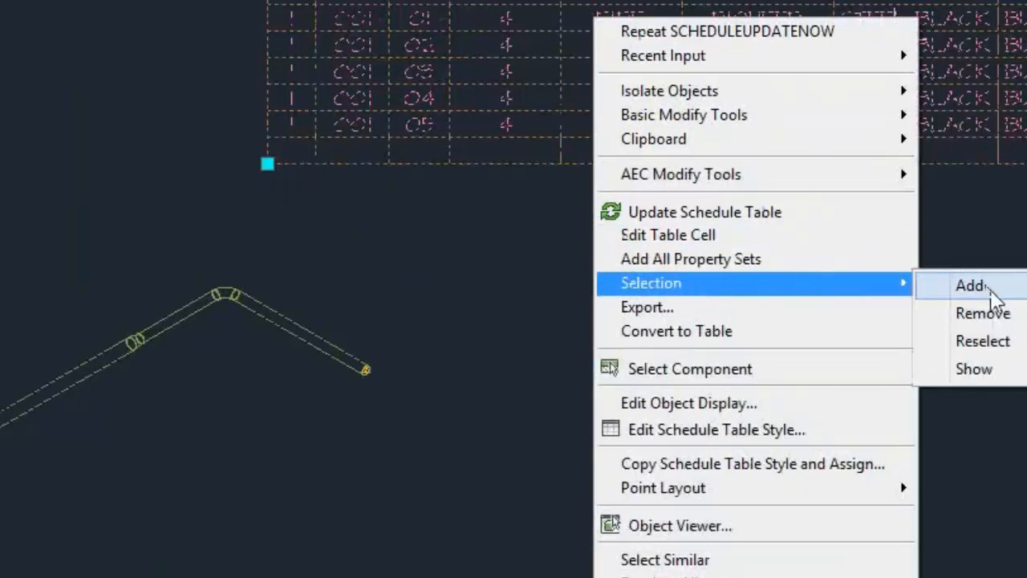
pyautogui.click(998, 357)
pyautogui.scroll(-3, 763, 316)
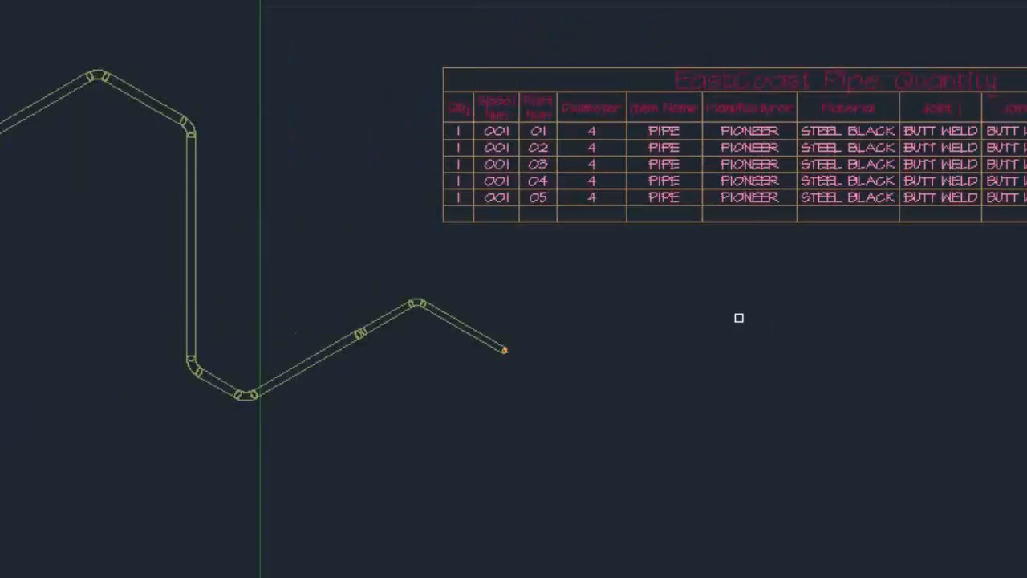
pyautogui.click(156, 99)
pyautogui.click(629, 418)
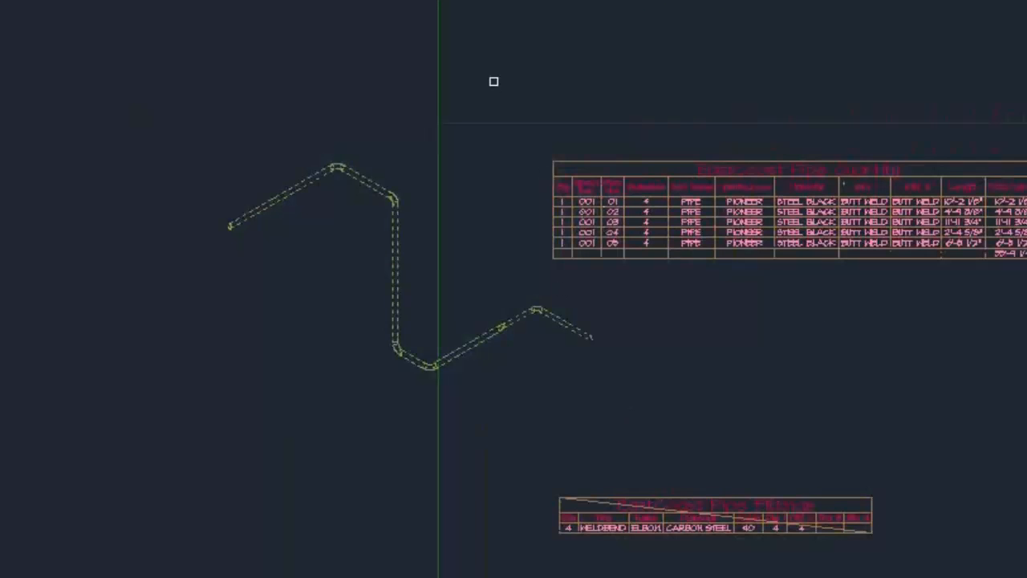
pyautogui.press('Return')
pyautogui.scroll(6, 669, 329)
pyautogui.moveTo(557, 185); pyautogui.dragTo(618, 412, button='middle')
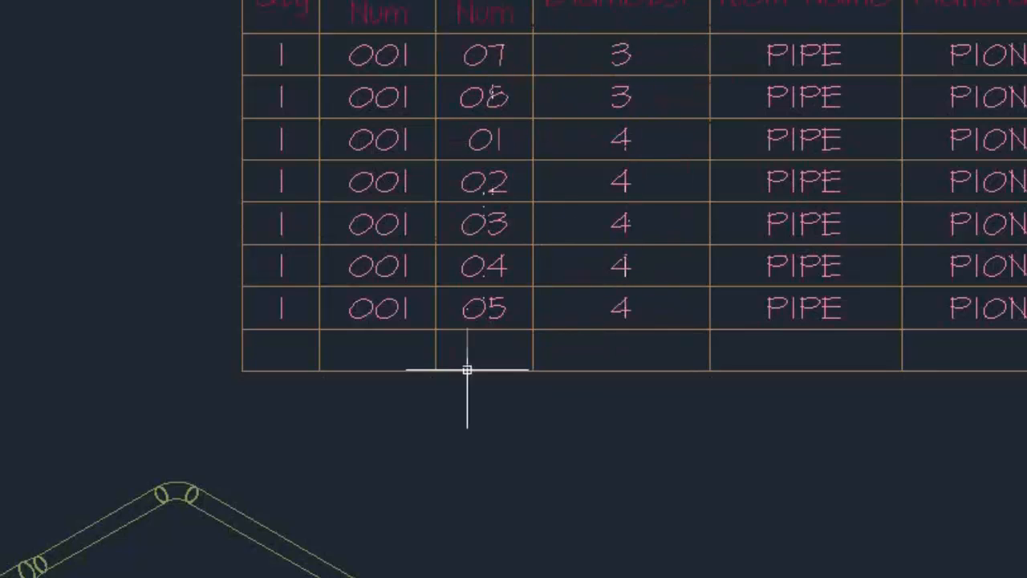
# - Reorder the EastCoast Pipe Quantity style's sorting so PartNumber comes before the nominal connection diameter, and apply the style
pyautogui.scroll(-2, 599, 353)
pyautogui.moveTo(683, 351)
pyautogui.mouseDown(button='middle')
pyautogui.moveTo(466, 316)
pyautogui.moveTo(338, 266)
pyautogui.mouseUp(button='middle')
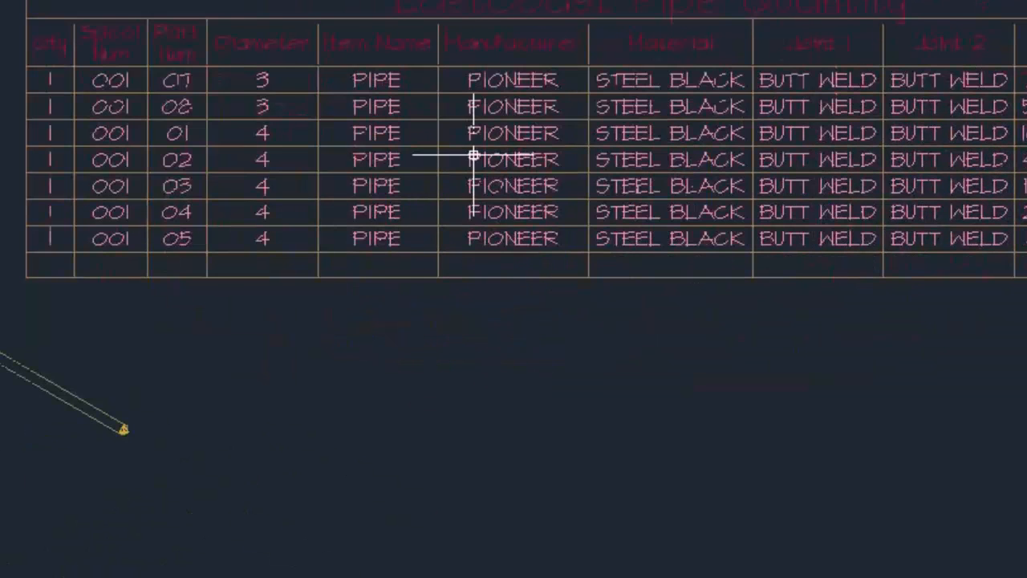
pyautogui.click(462, 138)
pyautogui.rightClick(459, 127)
pyautogui.click(561, 542)
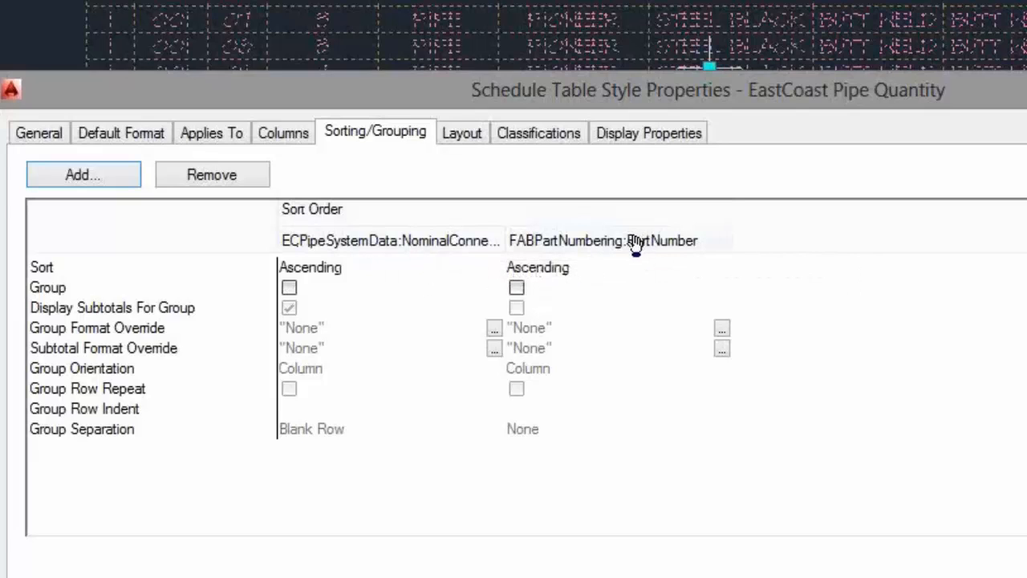
pyautogui.moveTo(608, 247); pyautogui.dragTo(293, 246)
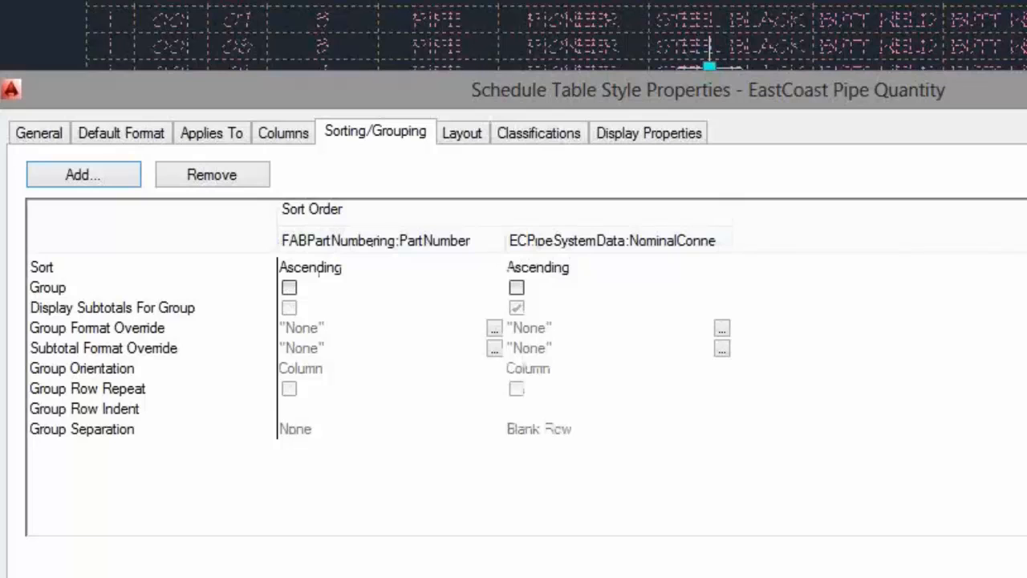
pyautogui.press('Return')
pyautogui.scroll(-2, 413, 266)
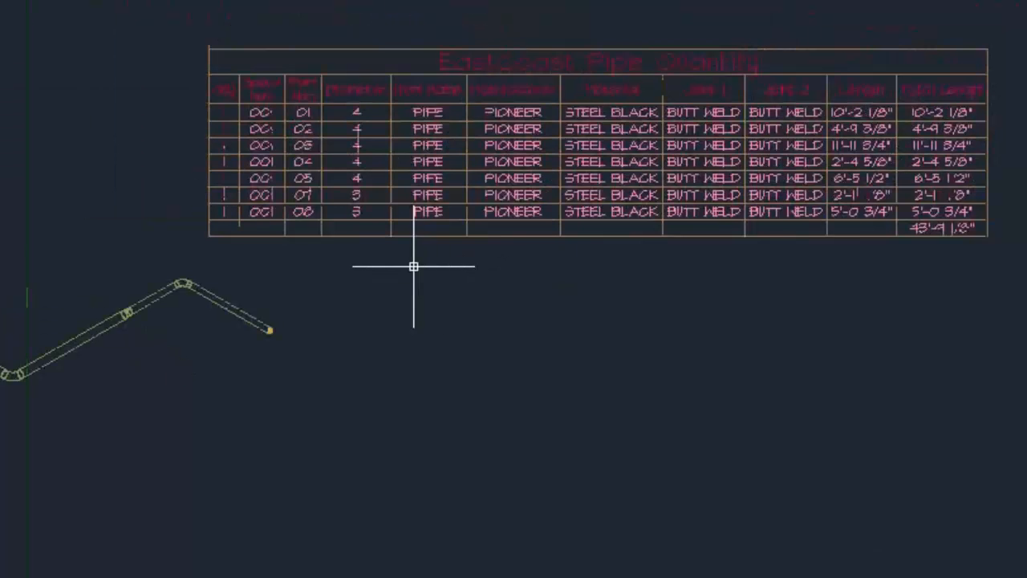
pyautogui.scroll(4, 311, 110)
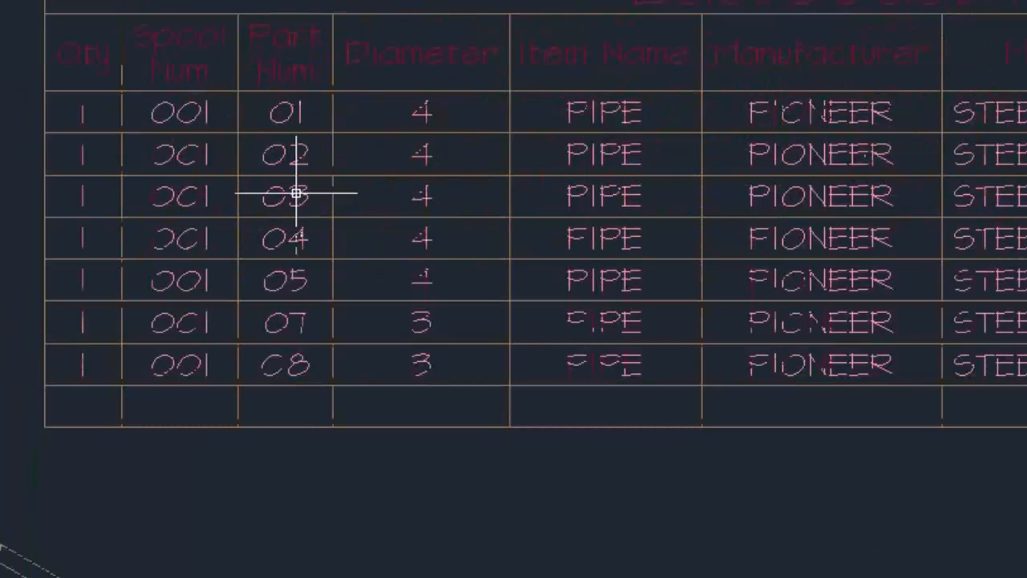
pyautogui.scroll(-4, 298, 369)
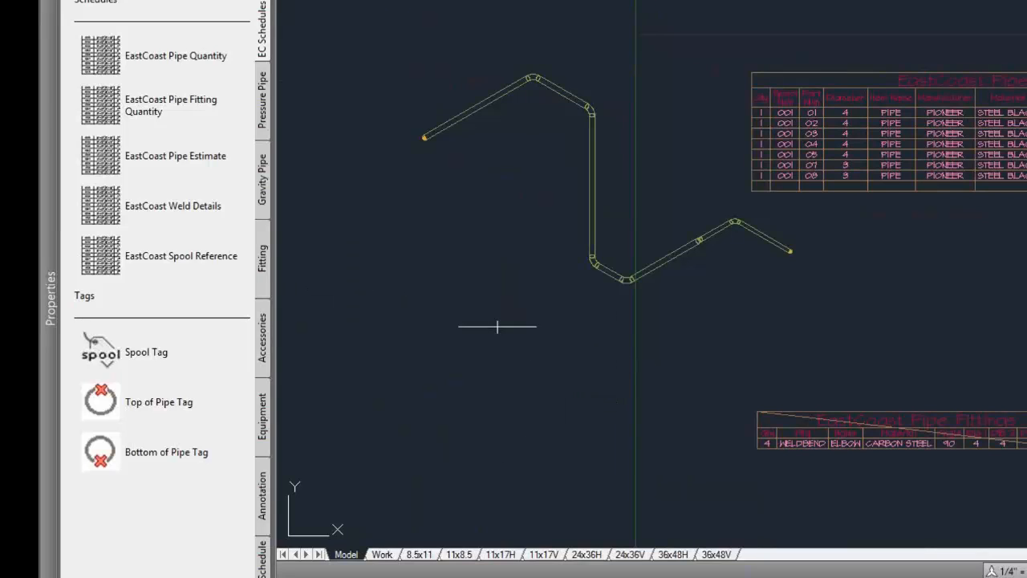
pyautogui.moveTo(45, 132)
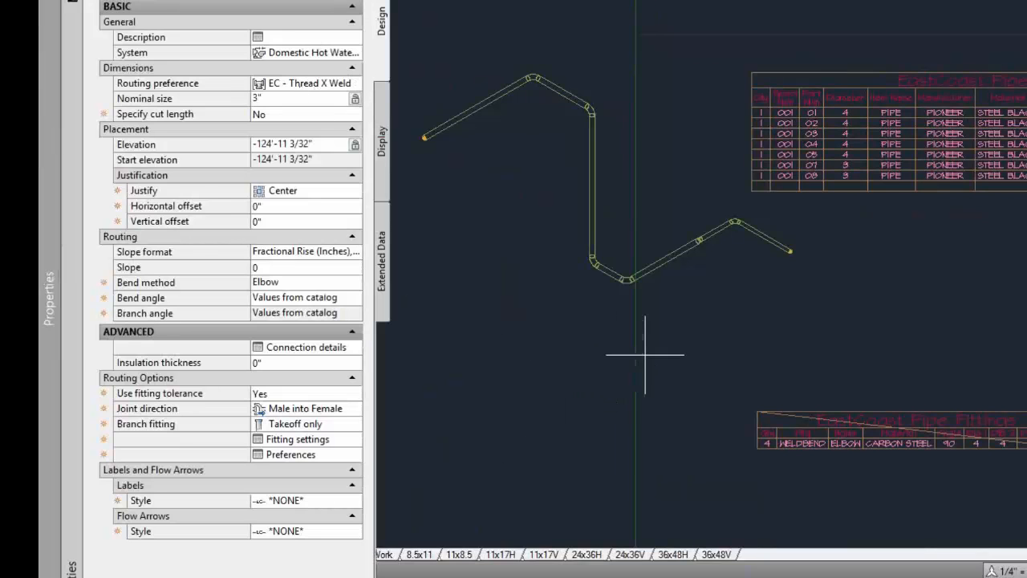
pyautogui.click(652, 337)
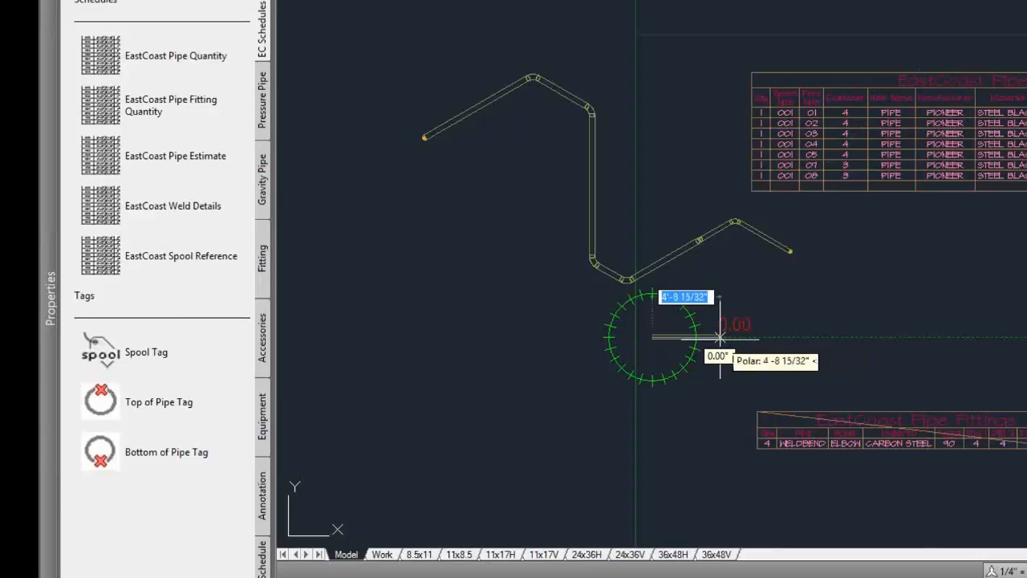
pyautogui.press('Escape')
# - Reset the UCS to World and draw a separate 3" pipe about 8'-6" long below the existing run
pyautogui.press('Return')
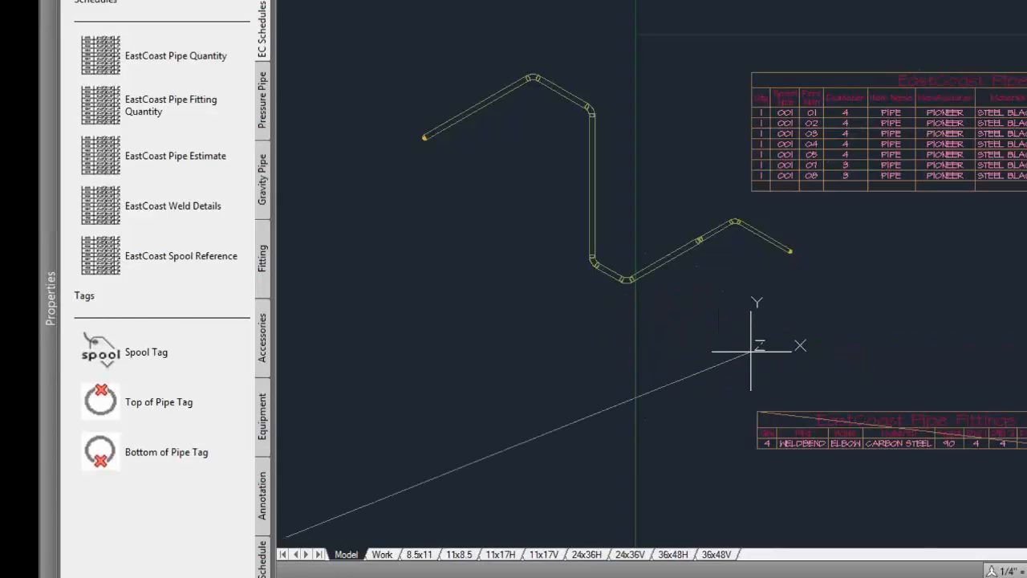
pyautogui.press('Escape')
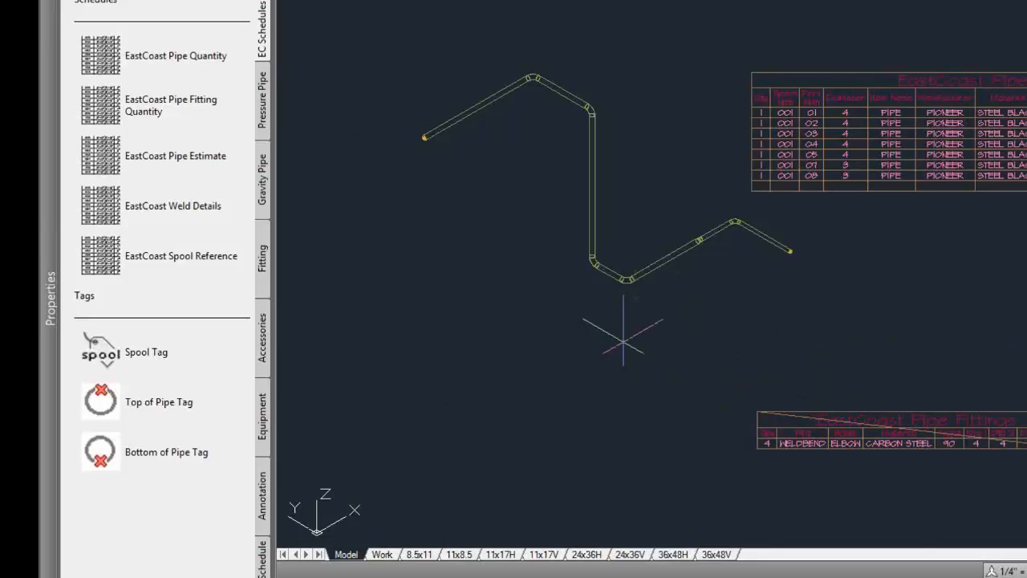
pyautogui.click(635, 359)
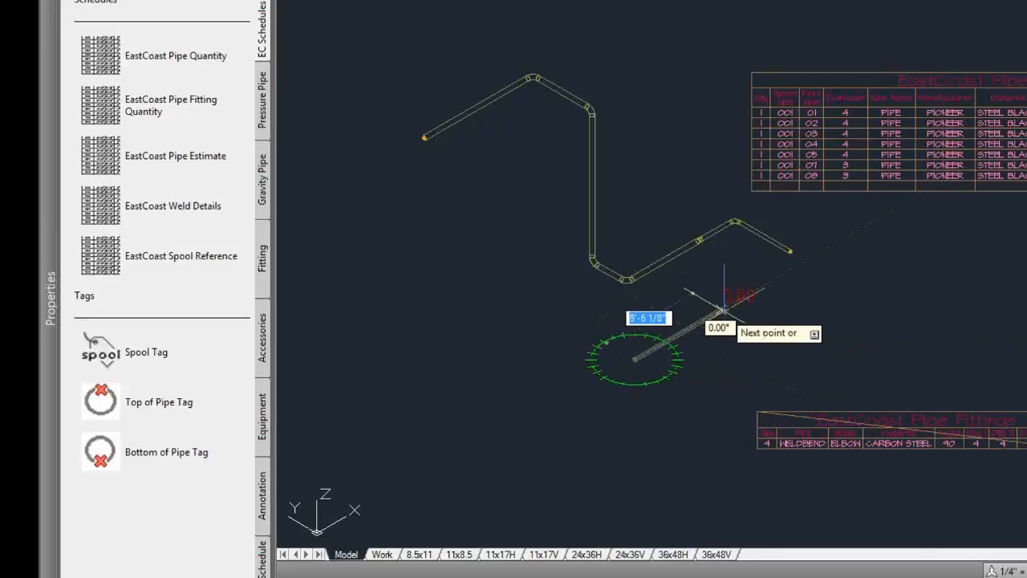
pyautogui.click(720, 310)
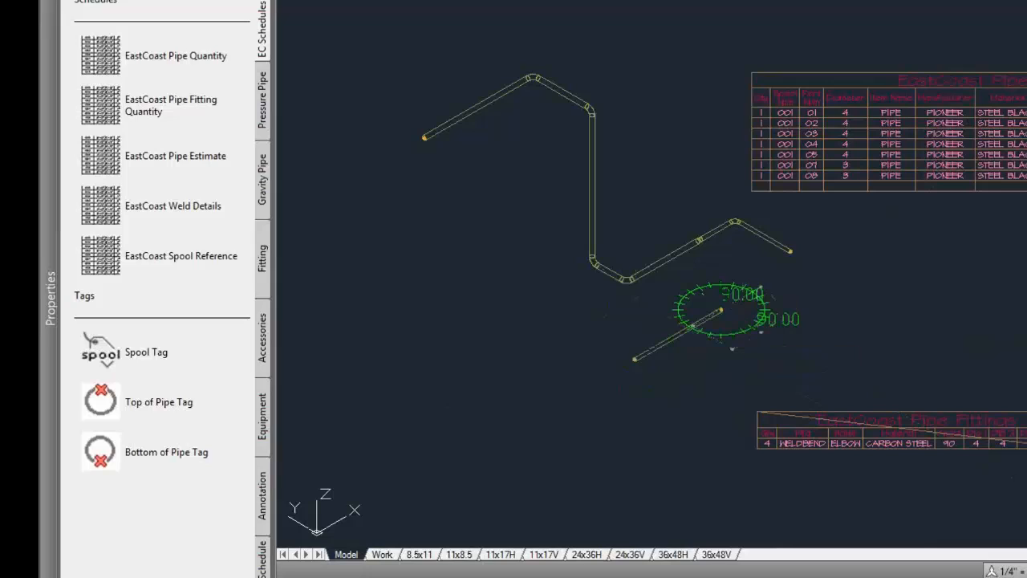
# - Continue the new pipe with a short 90° turn and a vertical riser up to elevation -5'-0", and end the run
pyautogui.write('e')
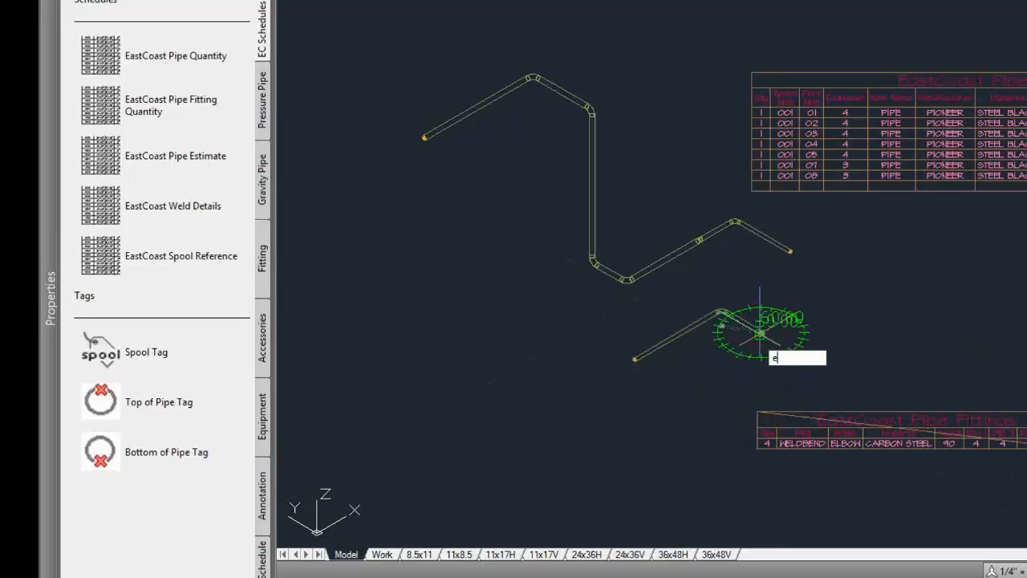
pyautogui.press('Return')
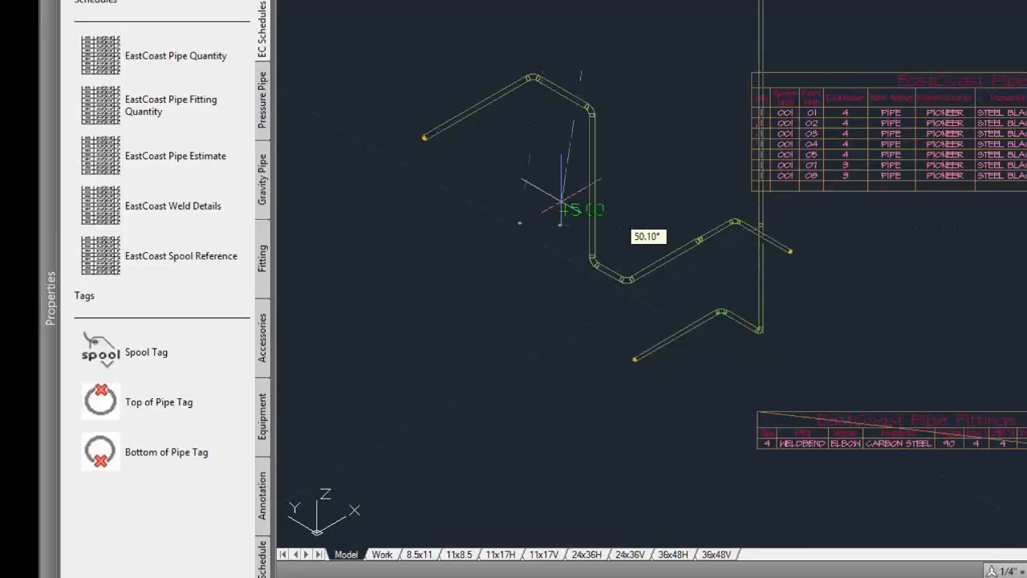
pyautogui.rightClick(661, 60)
pyautogui.click(682, 72)
# - Select the overly tall vertical riser, check its start and end elevations, and delete it
pyautogui.scroll(-5, 694, 56)
pyautogui.moveTo(695, 53); pyautogui.dragTo(664, 213, button='middle')
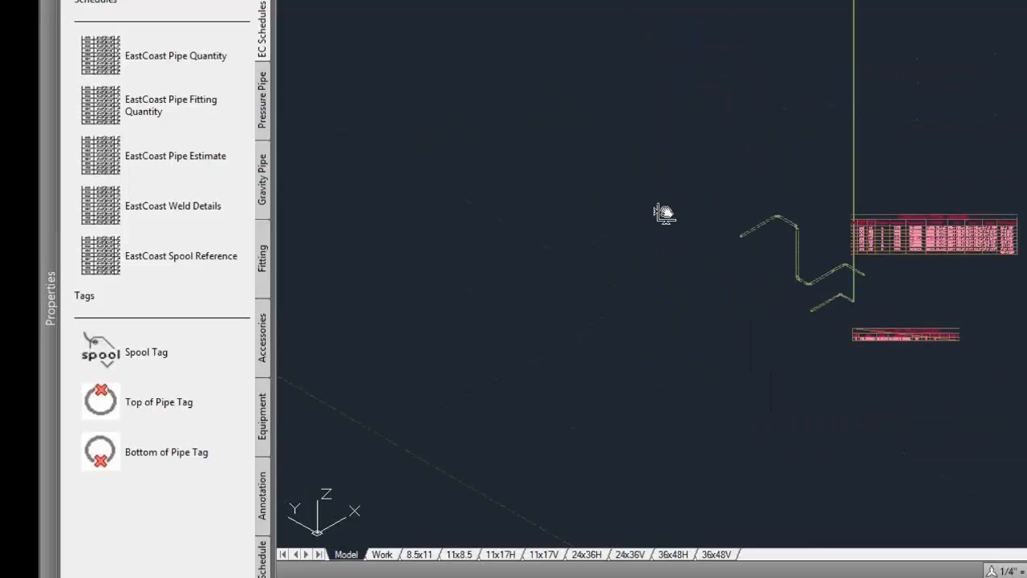
pyautogui.click(854, 20)
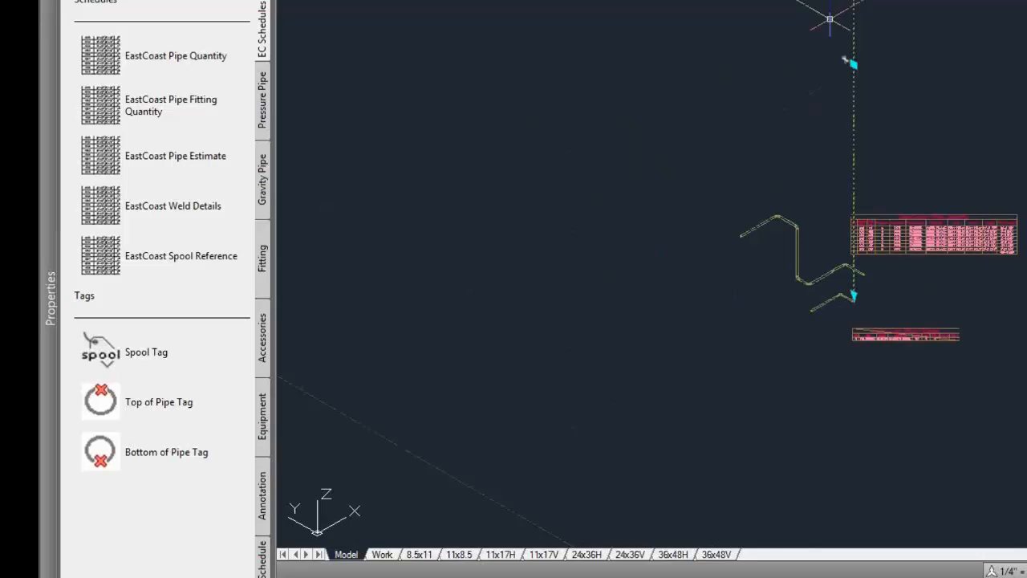
pyautogui.moveTo(41, 167)
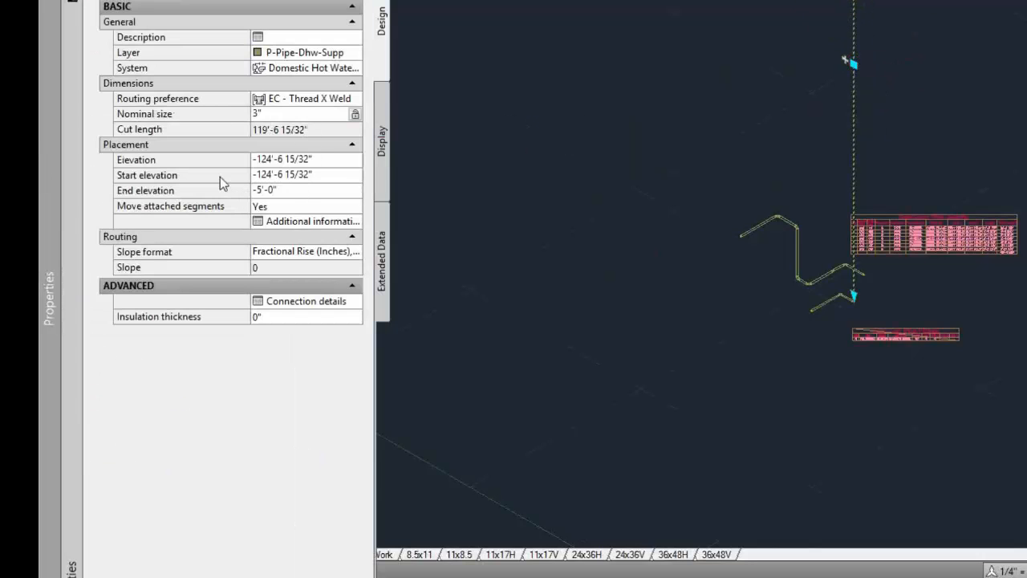
pyautogui.click(334, 174)
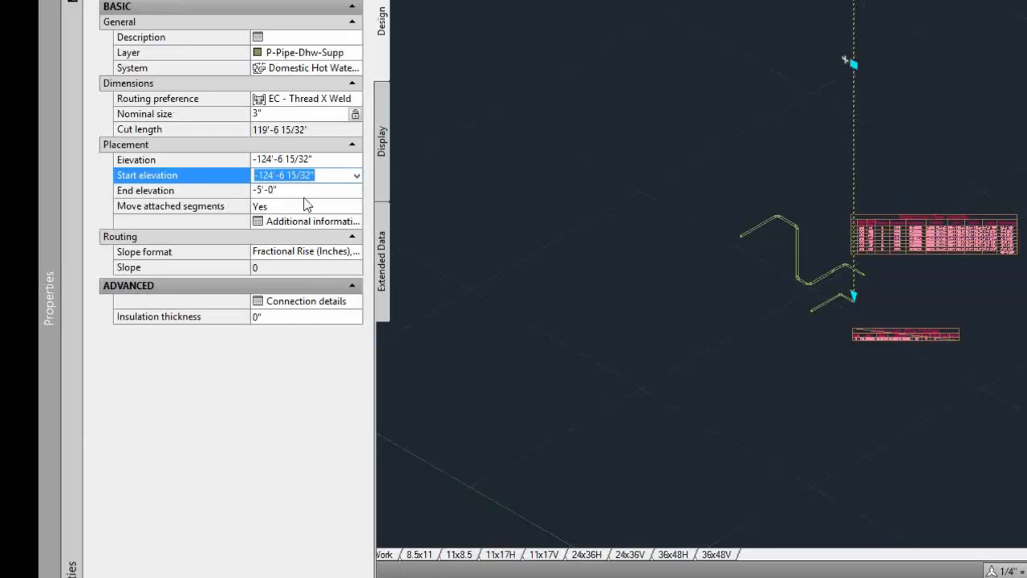
pyautogui.press('Tab')
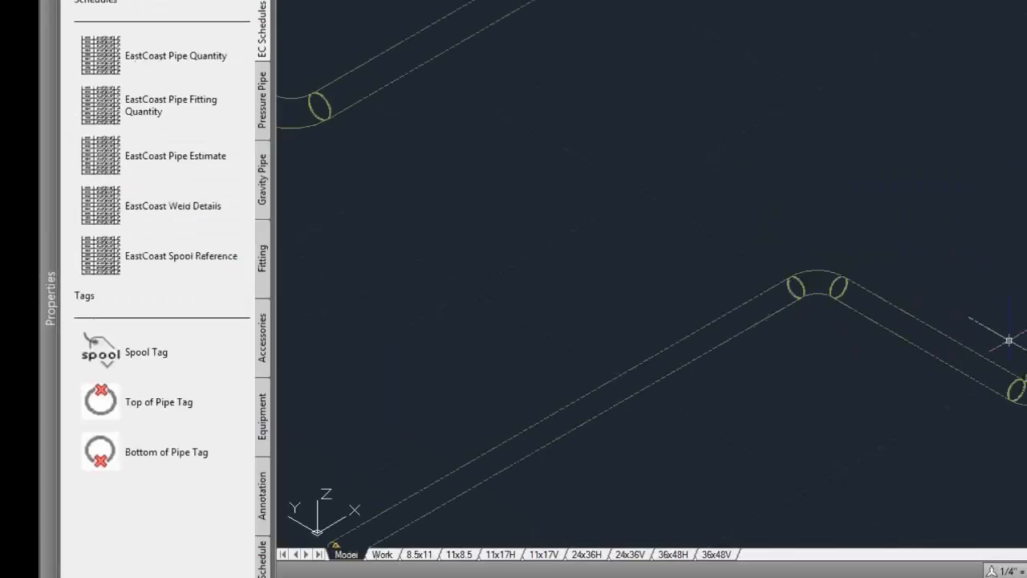
# - Draw a shorter vertical 3" riser about 2'-0" high from the elbow's open end and end the run
pyautogui.moveTo(1002, 310); pyautogui.dragTo(768, 305, button='middle')
pyautogui.scroll(5, 721, 315)
pyautogui.click(700, 318)
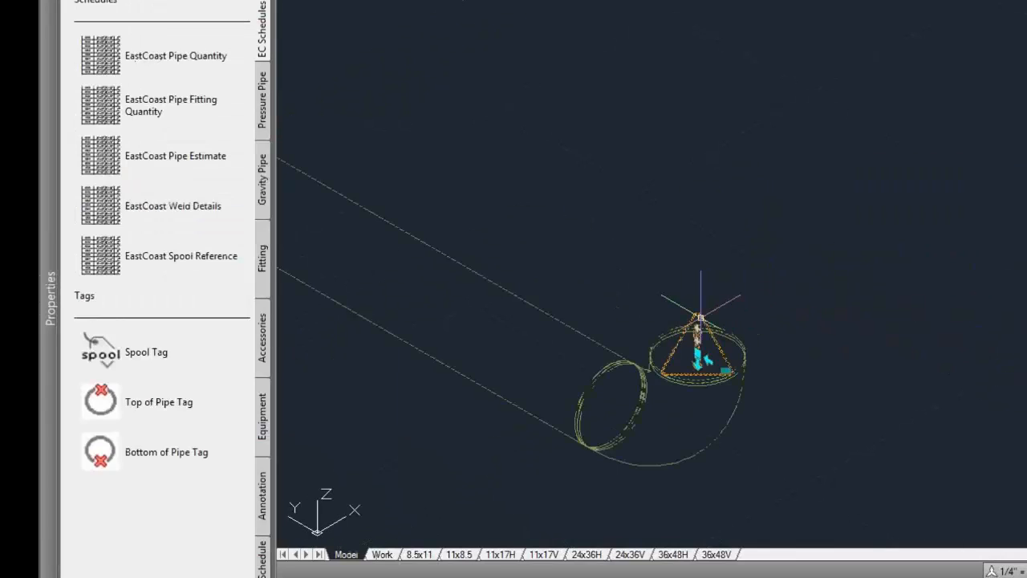
pyautogui.press('Escape')
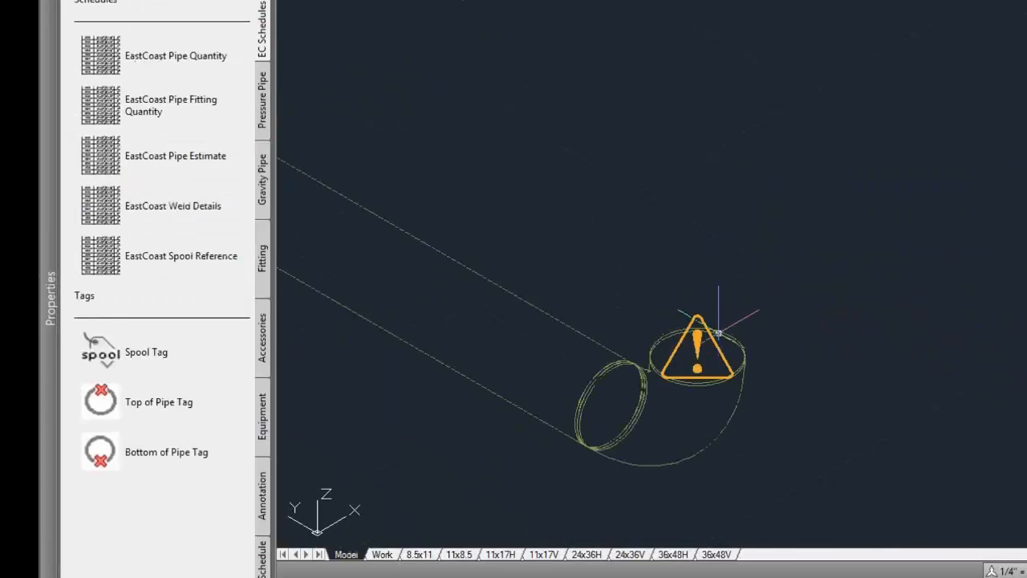
pyautogui.click(718, 332)
pyautogui.click(698, 354)
pyautogui.write('p')
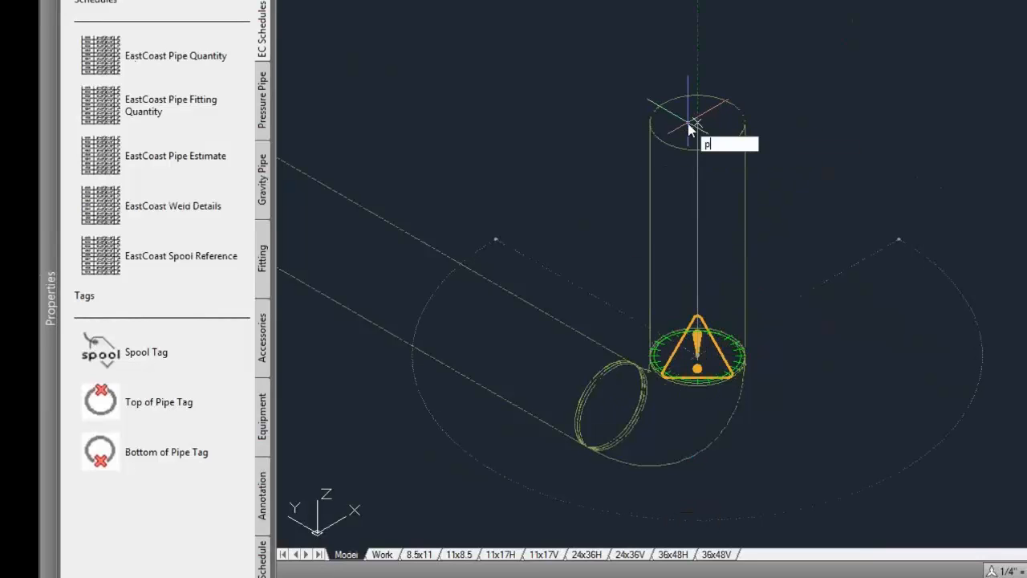
pyautogui.press('Return')
pyautogui.scroll(-4, 687, 122)
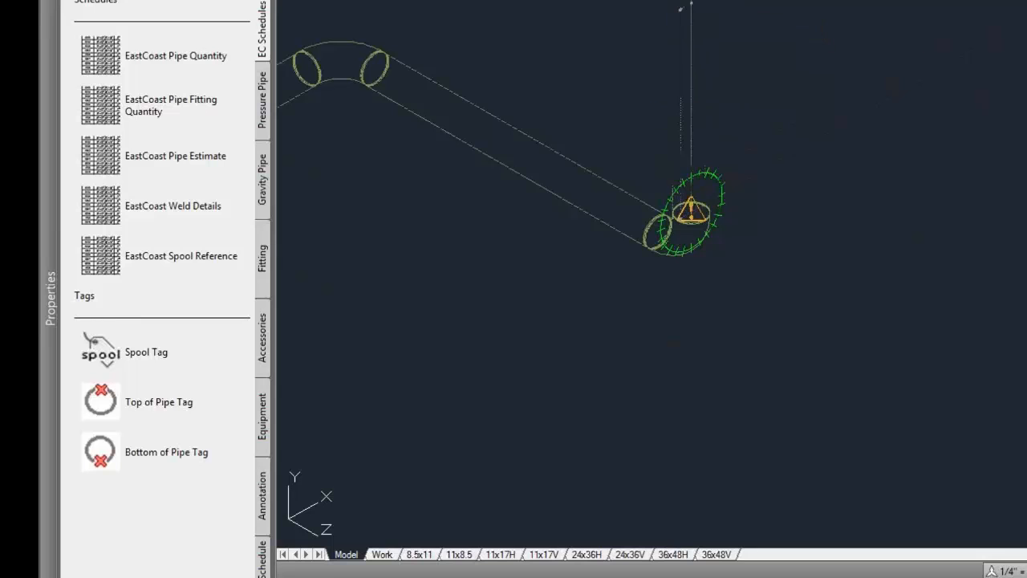
pyautogui.rightClick(695, 12)
pyautogui.click(715, 17)
# - Define a new spool from the separate 3" pipe run under the Pipe Schedules category and generate it
pyautogui.scroll(-8, 450, 106)
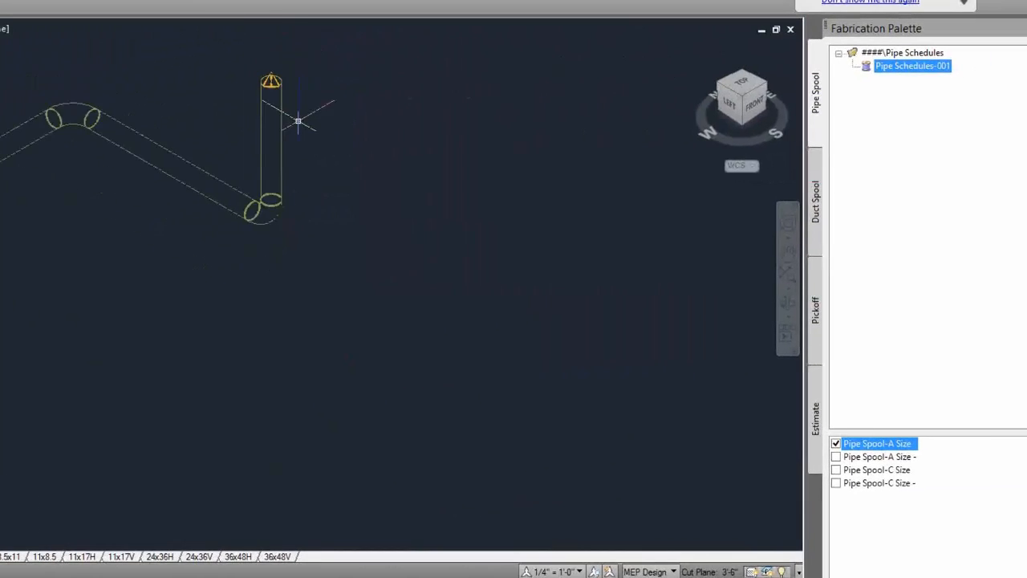
pyautogui.moveTo(484, 93); pyautogui.dragTo(406, 219, button='middle')
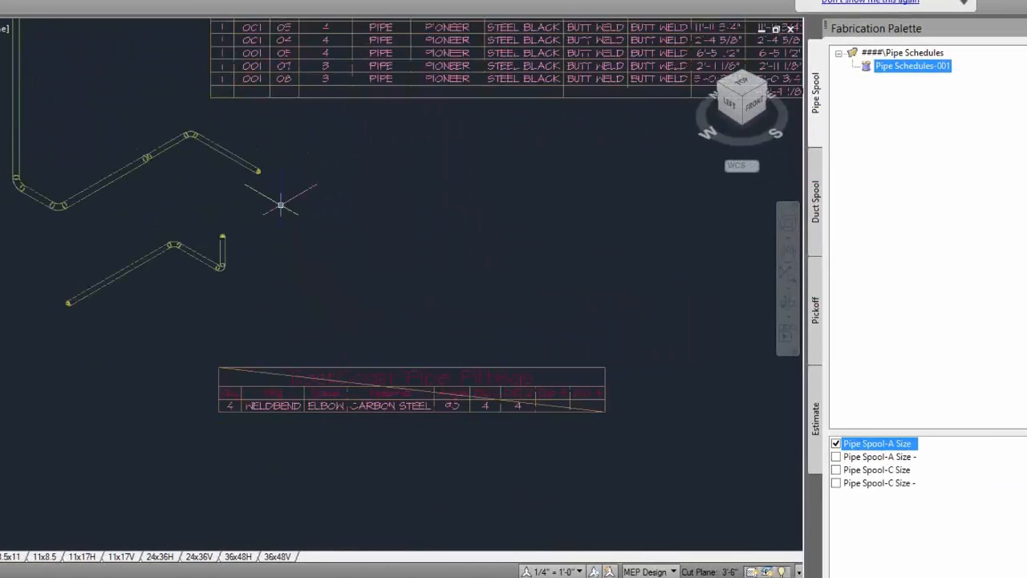
pyautogui.click(917, 55)
pyautogui.rightClick(918, 55)
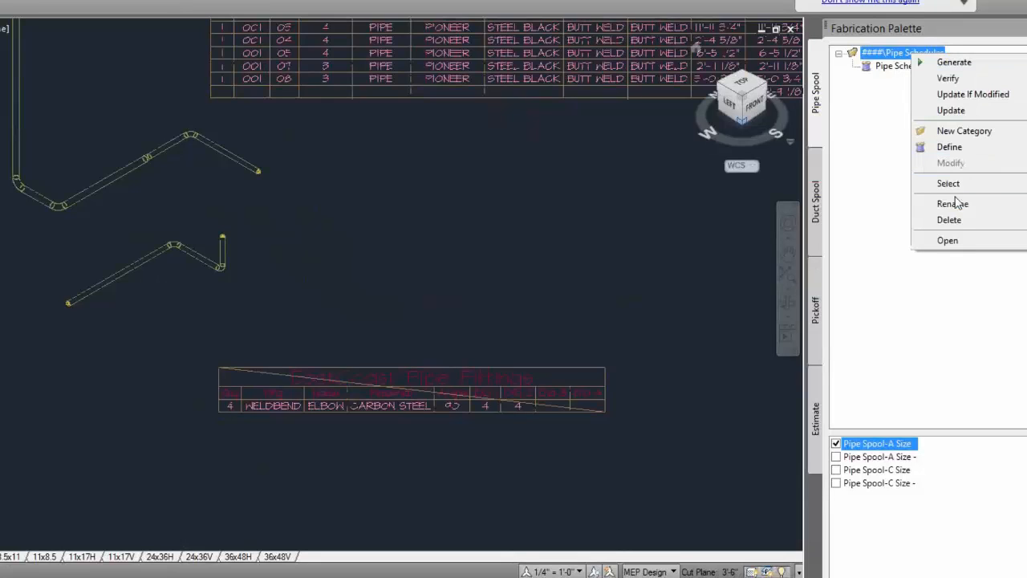
pyautogui.click(953, 148)
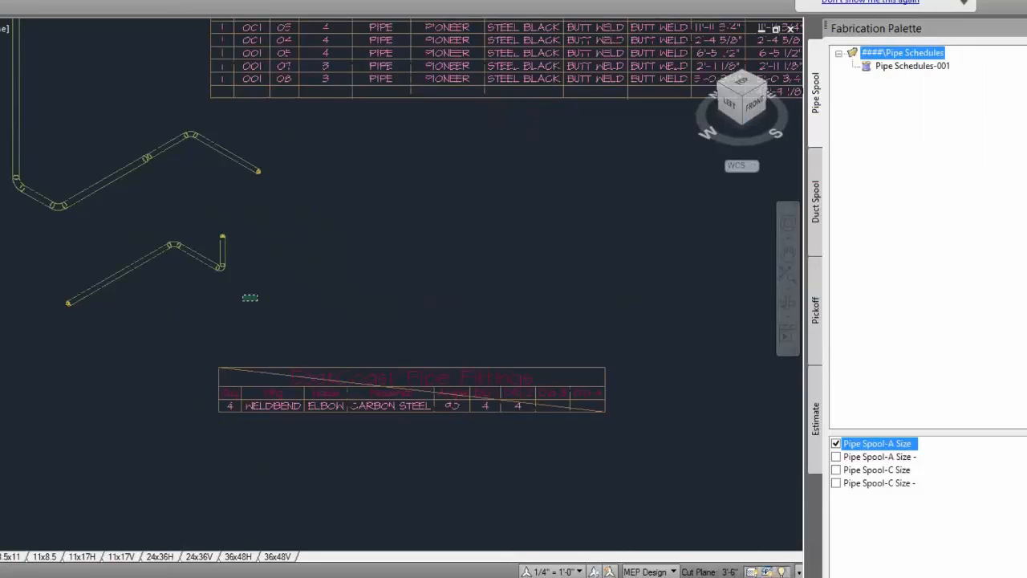
pyautogui.click(258, 305)
pyautogui.click(47, 225)
pyautogui.press('Return')
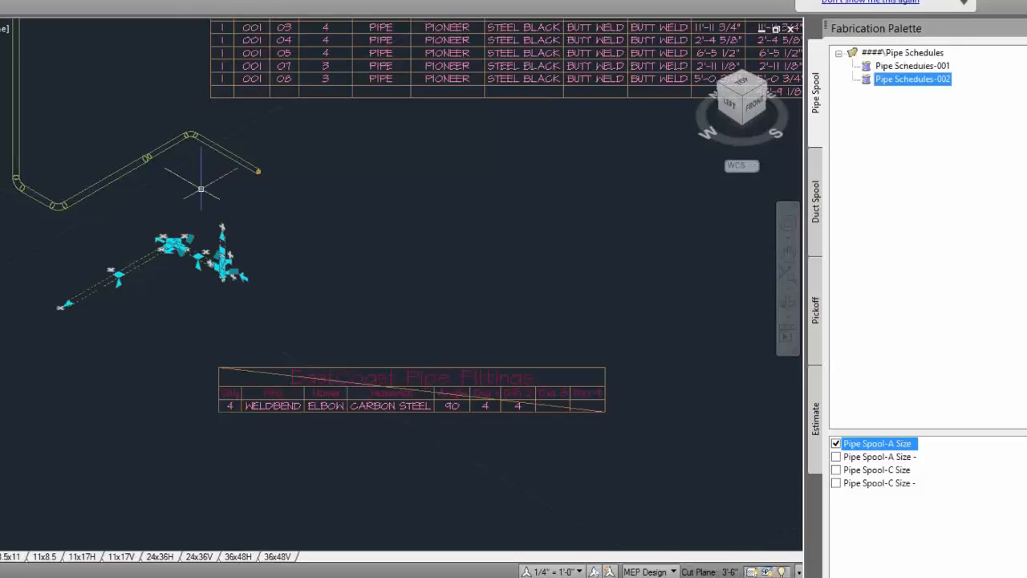
pyautogui.rightClick(931, 79)
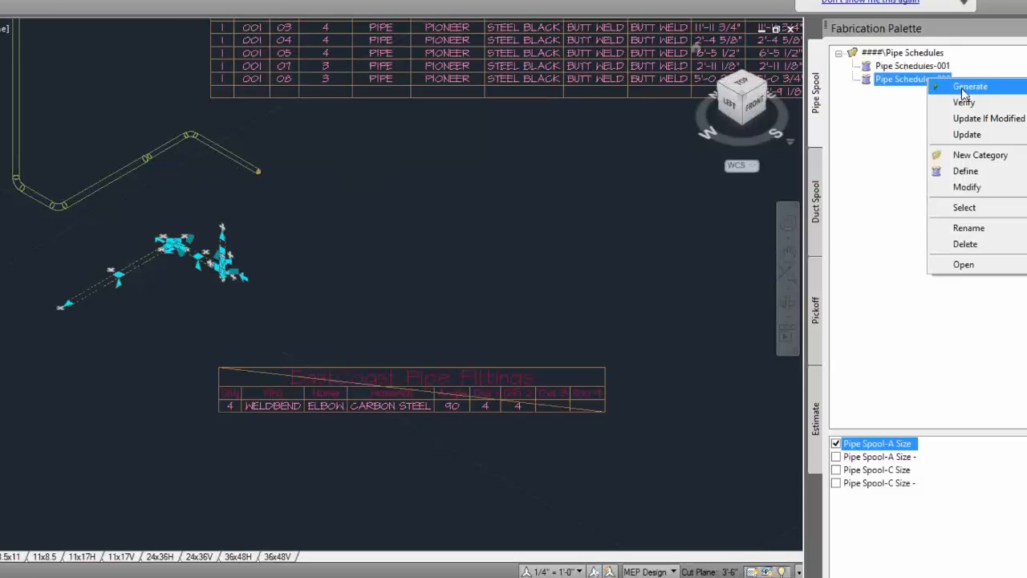
pyautogui.click(967, 87)
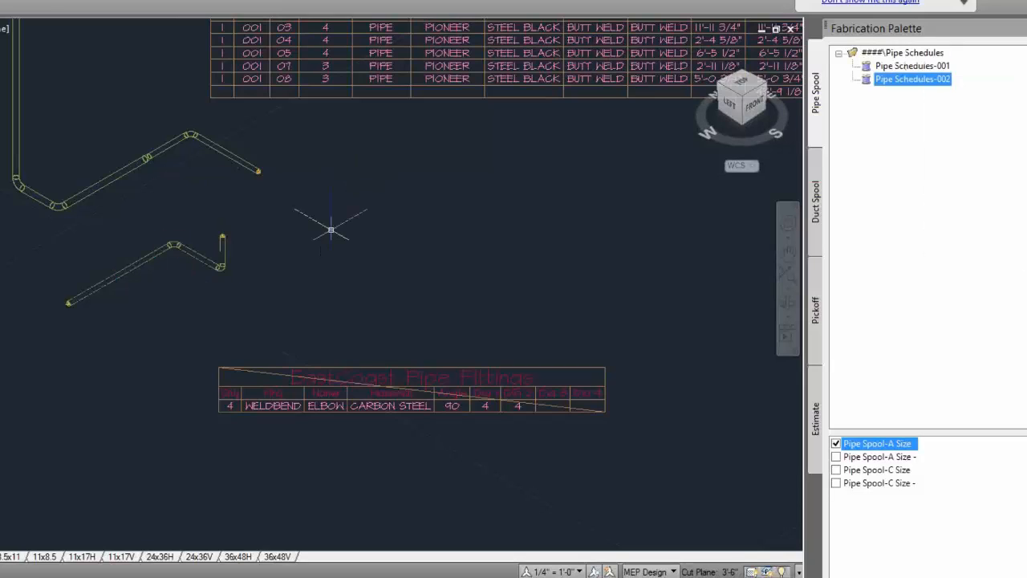
# - Add the new 3" pipe run to the objects covered by the EastCoast Pipe Quantity schedule
pyautogui.scroll(-3, 337, 209)
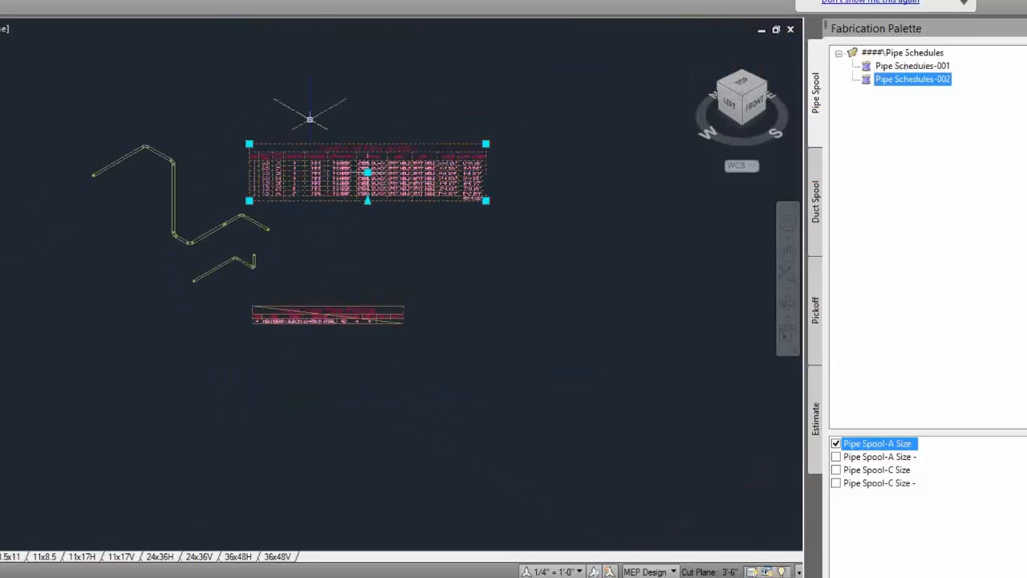
pyautogui.rightClick(347, 171)
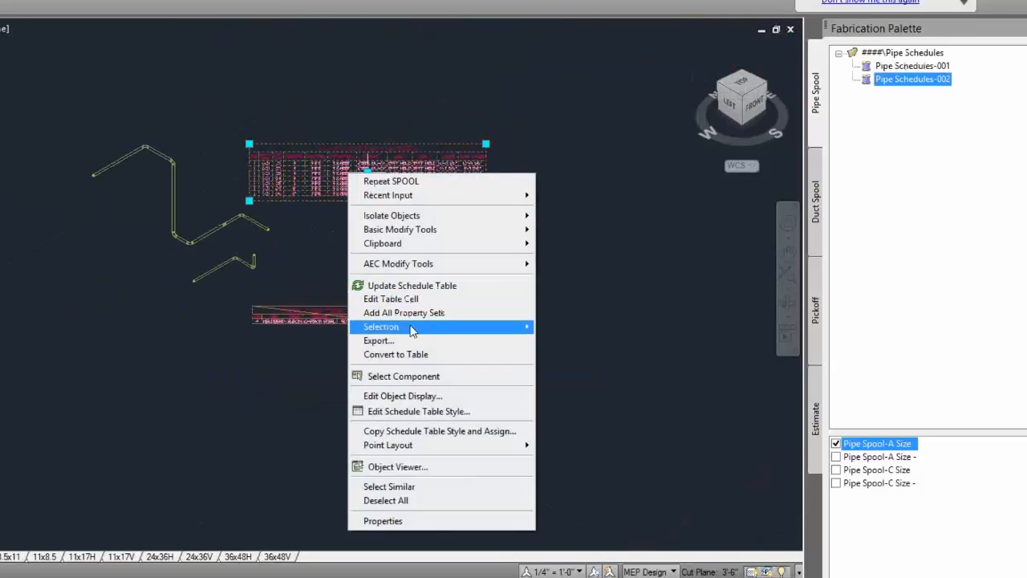
pyautogui.moveTo(474, 327)
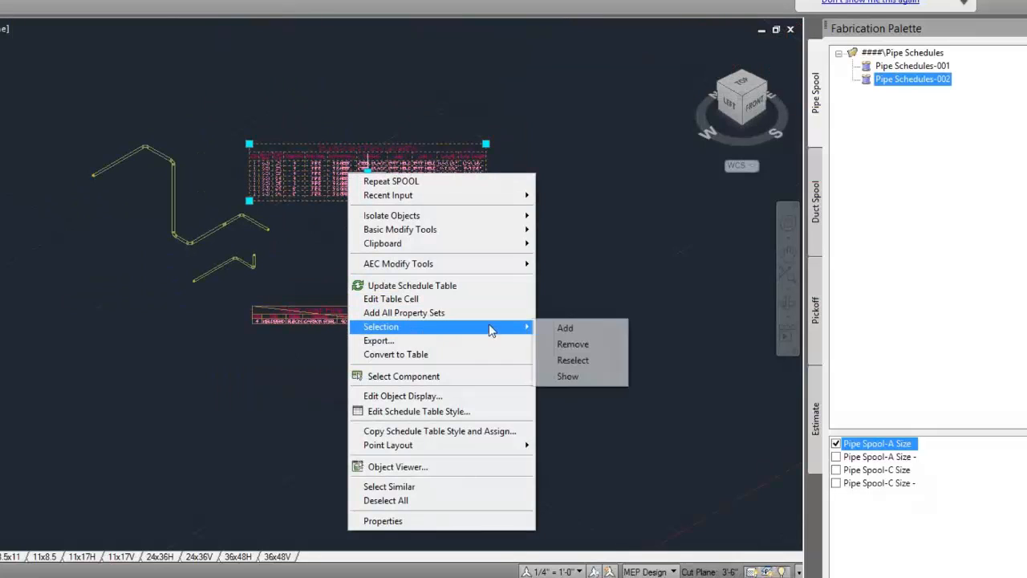
pyautogui.click(262, 144)
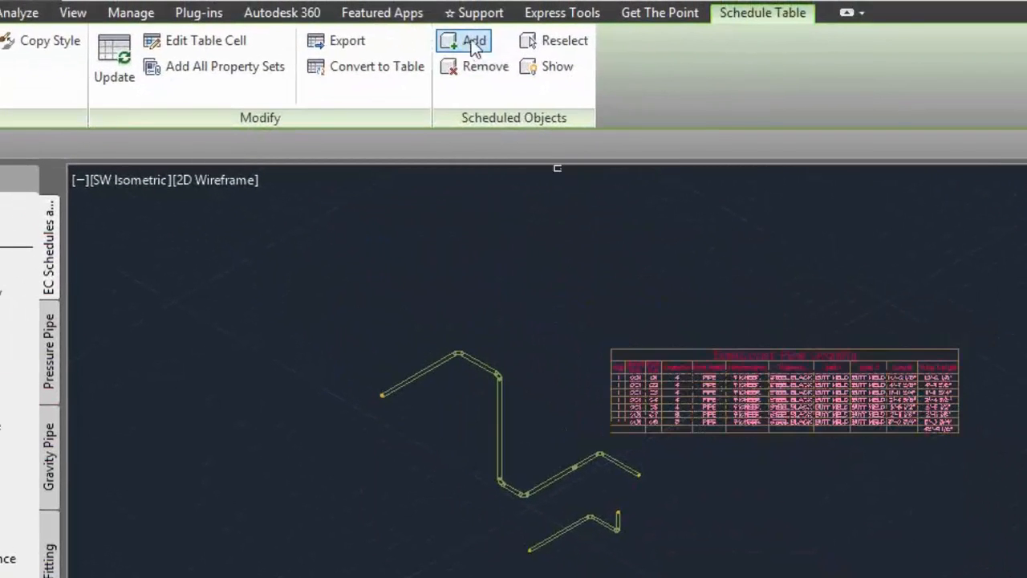
pyautogui.click(473, 42)
pyautogui.click(660, 557)
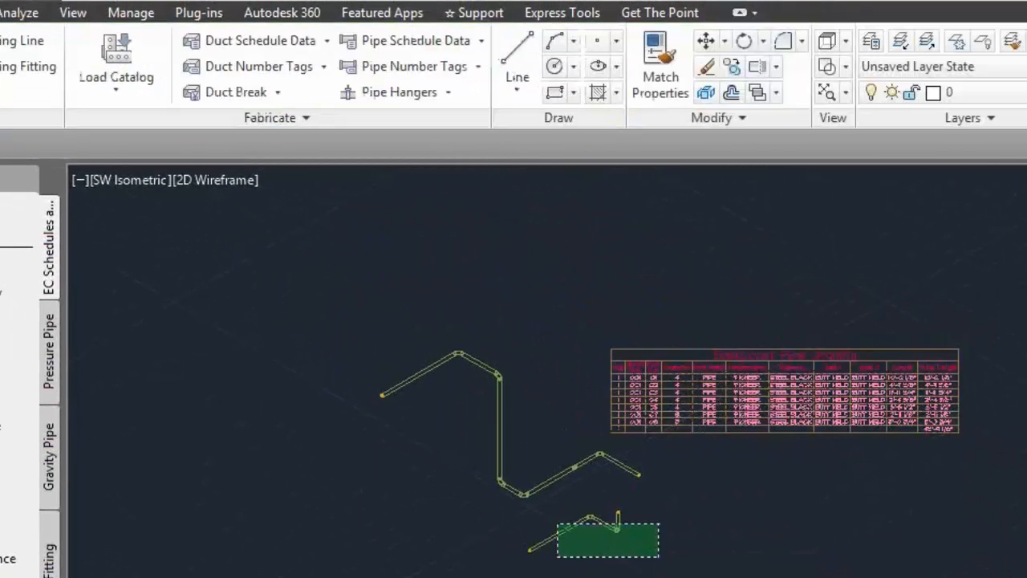
pyautogui.click(517, 510)
pyautogui.press('Return')
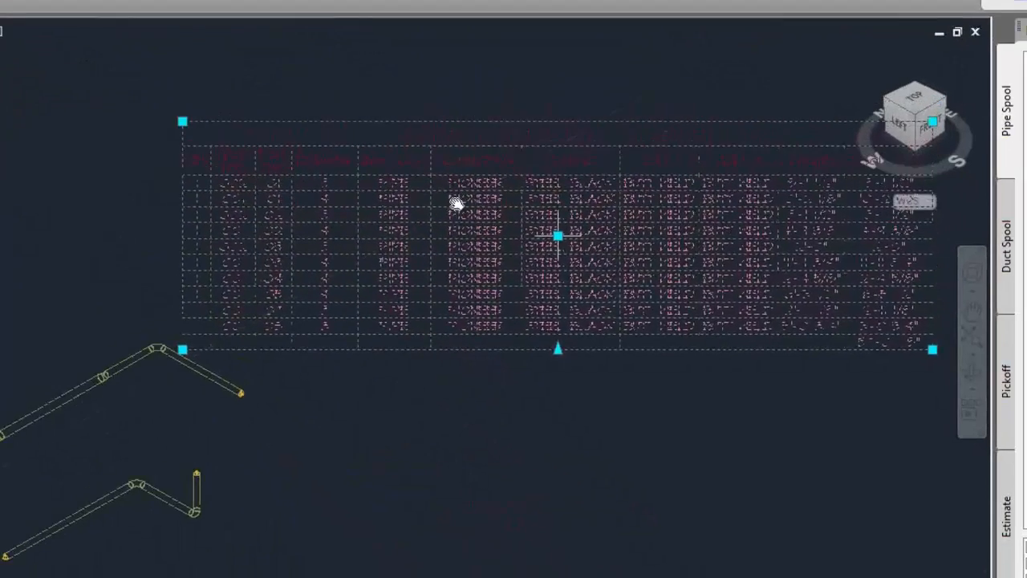
# - Move the EastCoast Pipe Quantity schedule table slightly higher above the pipe runs
pyautogui.moveTo(455, 203); pyautogui.dragTo(428, 342, button='middle')
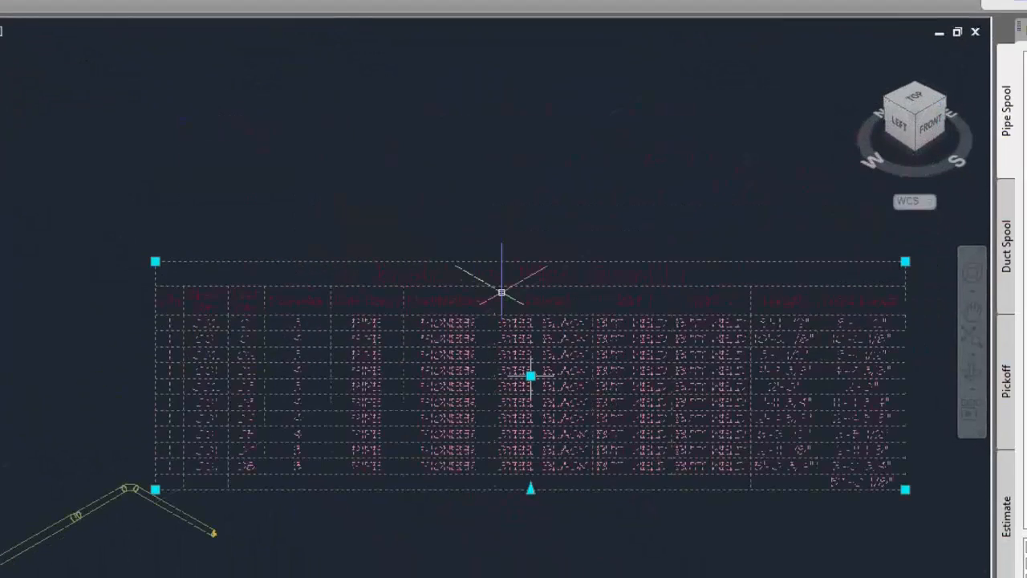
pyautogui.press('Escape')
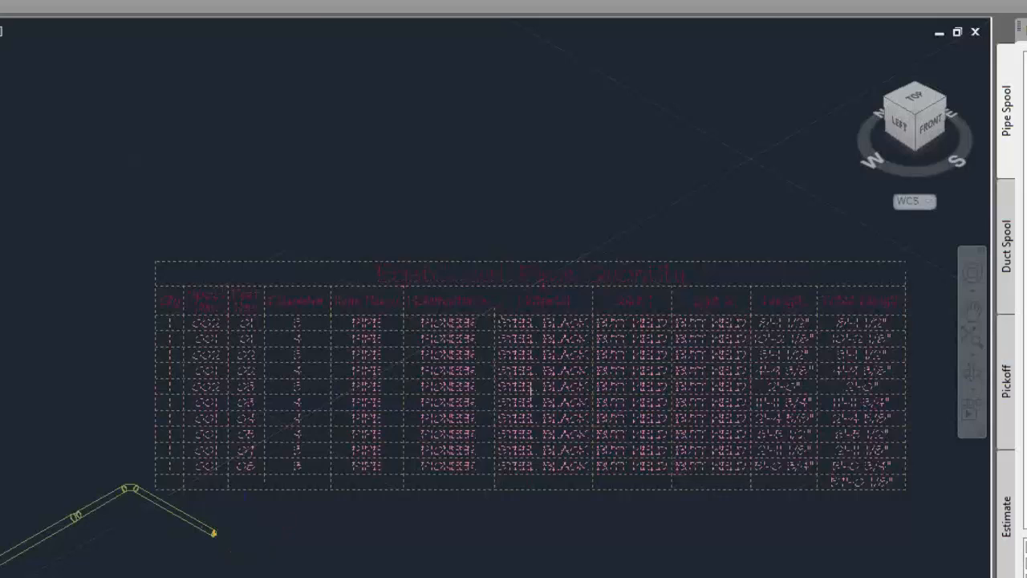
pyautogui.click(512, 577)
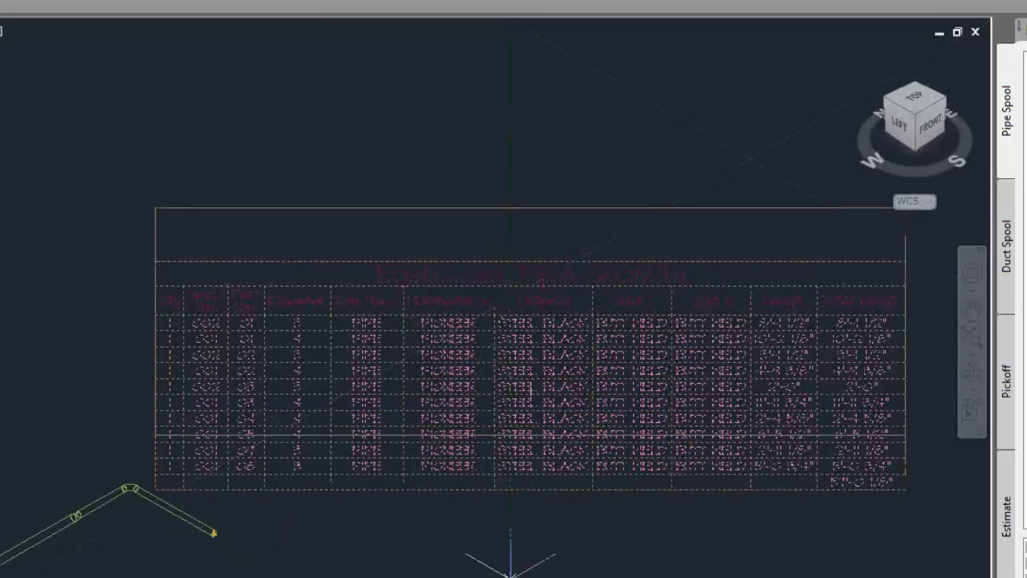
pyautogui.click(502, 533)
pyautogui.scroll(-2, 553, 521)
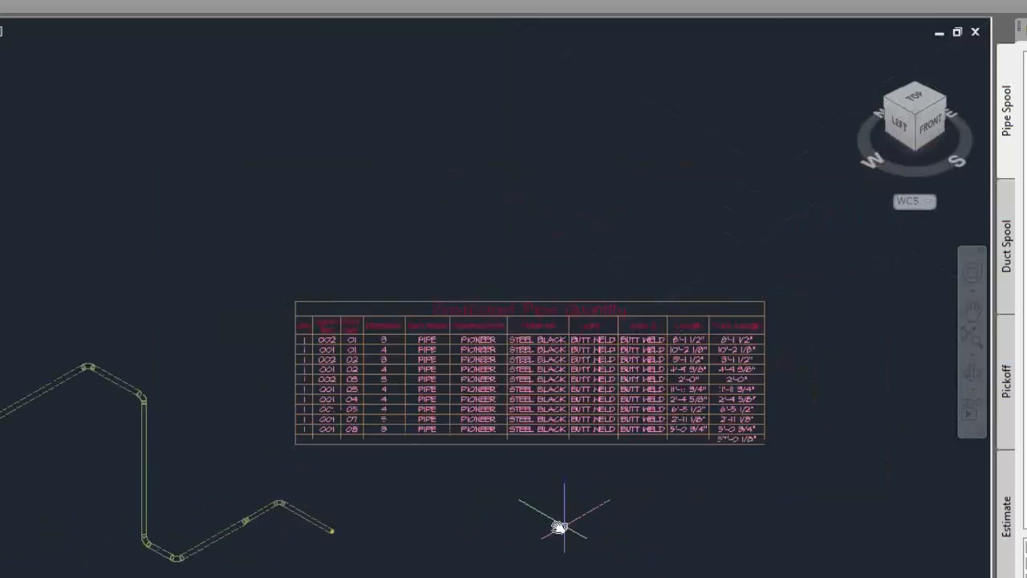
# - Edit the EastCoast Pipe Quantity table style and add ECPipeFittingBOM:SpoolNumber as a sorting property
pyautogui.scroll(2, 345, 312)
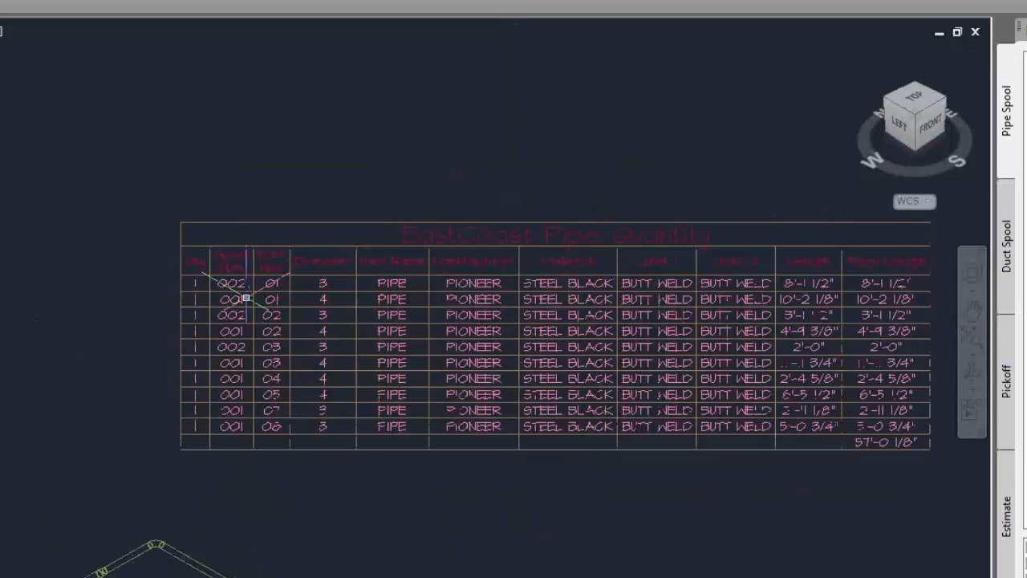
pyautogui.scroll(3, 275, 259)
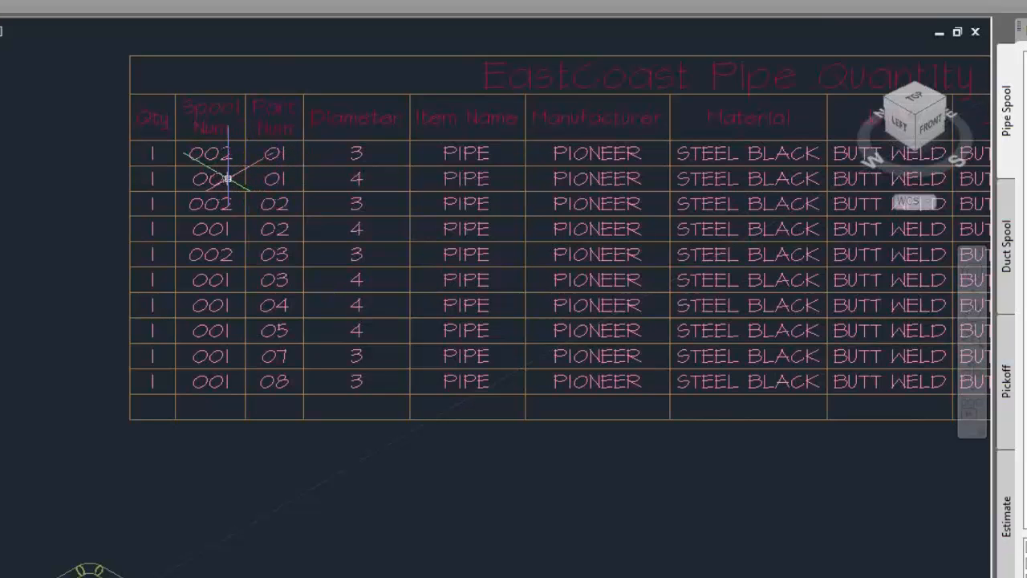
pyautogui.scroll(-3, 425, 248)
pyautogui.moveTo(569, 385); pyautogui.dragTo(341, 361, button='middle')
pyautogui.click(329, 199)
pyautogui.rightClick(324, 191)
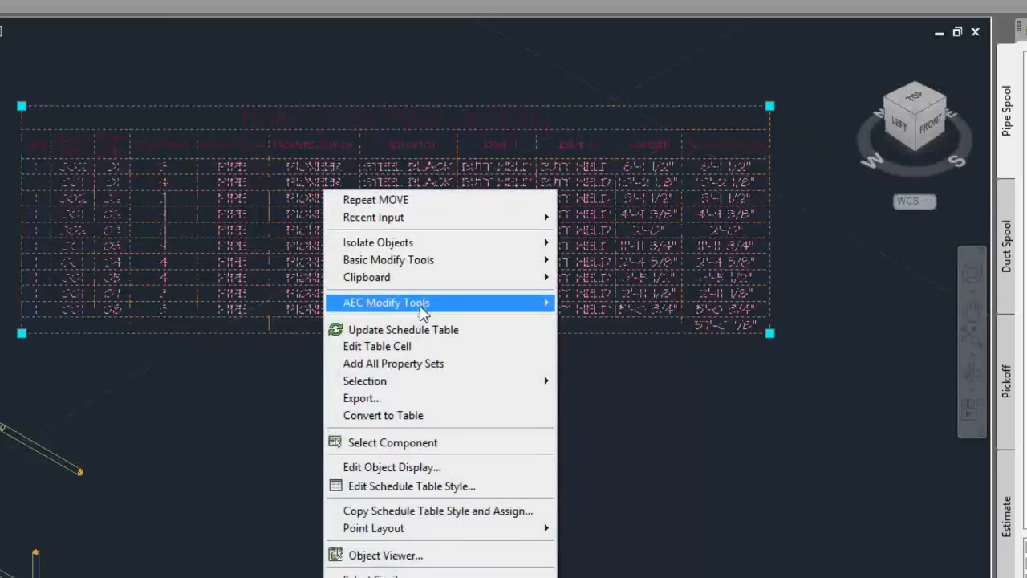
pyautogui.click(412, 486)
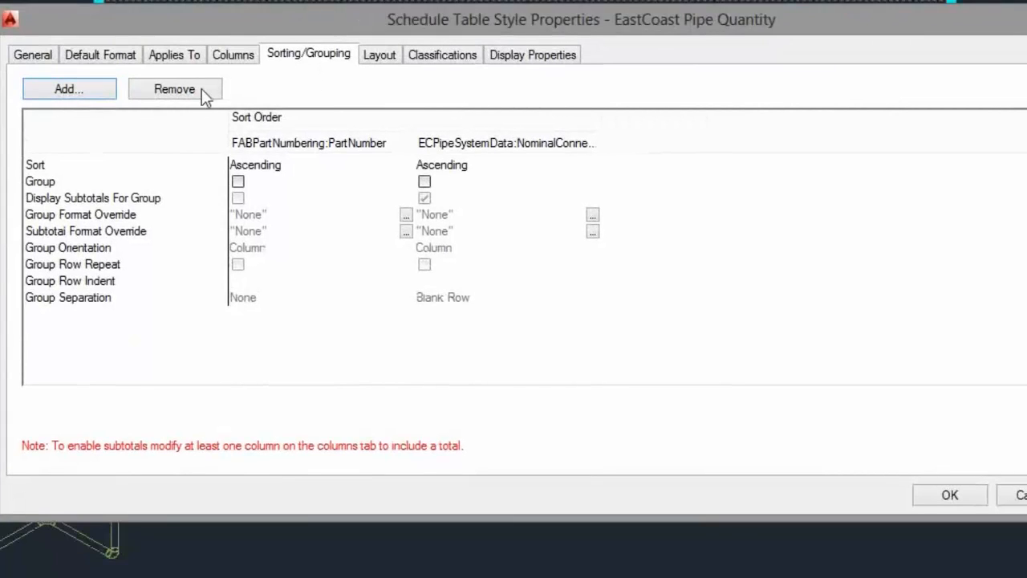
pyautogui.click(88, 92)
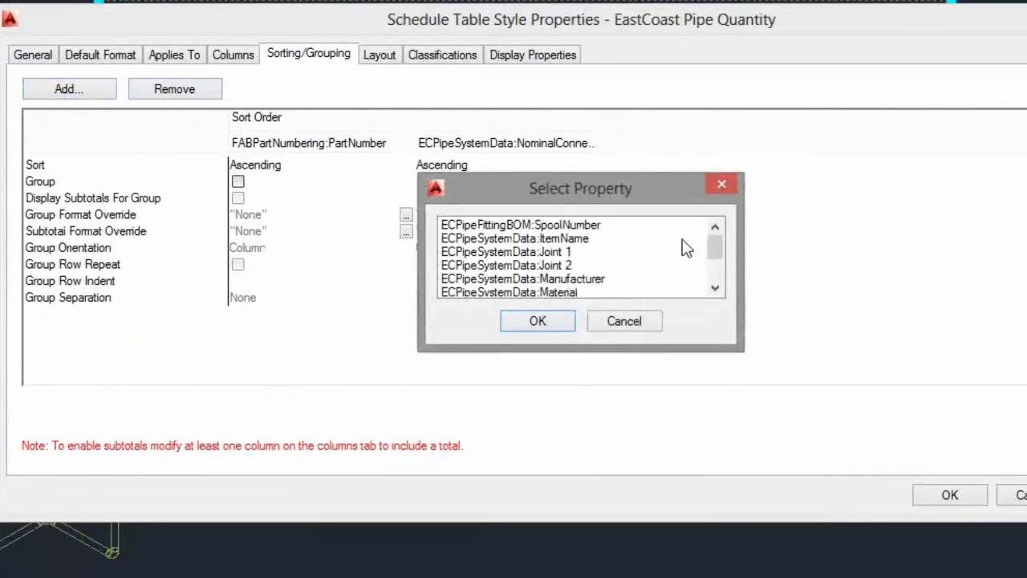
pyautogui.moveTo(718, 249)
pyautogui.mouseDown()
pyautogui.moveTo(722, 271)
pyautogui.moveTo(724, 244)
pyautogui.mouseUp()
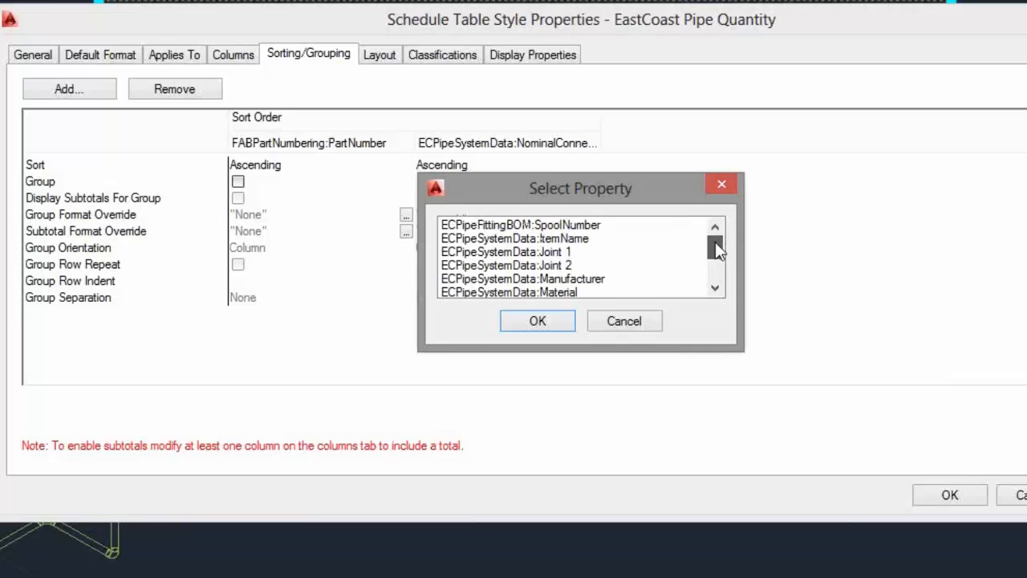
pyautogui.click(573, 226)
pyautogui.click(541, 325)
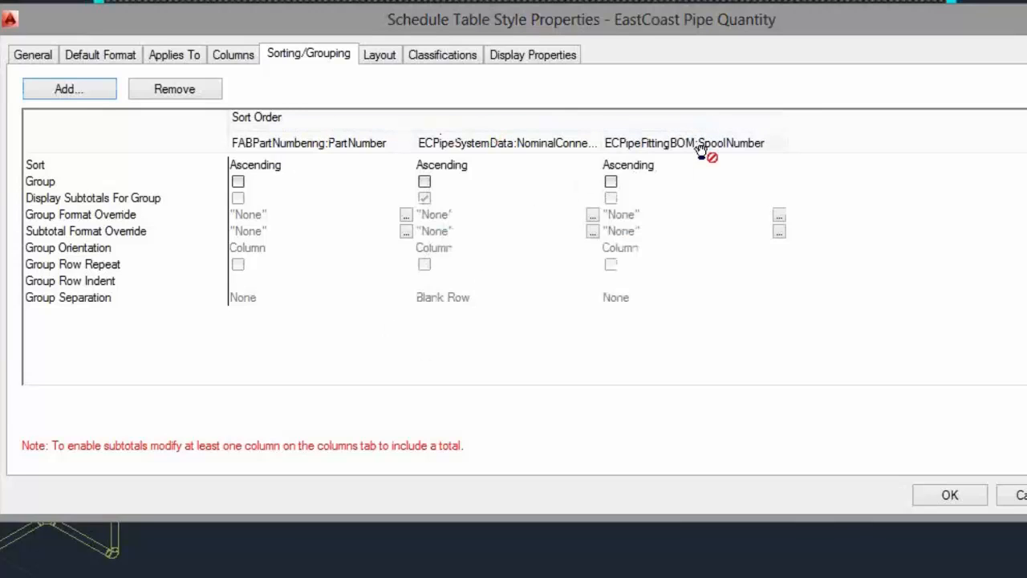
# - Put SpoolNumber first in the sort order, enable grouping for it, and apply the style
pyautogui.moveTo(701, 151); pyautogui.dragTo(297, 174)
pyautogui.moveTo(247, 144); pyautogui.dragTo(245, 146)
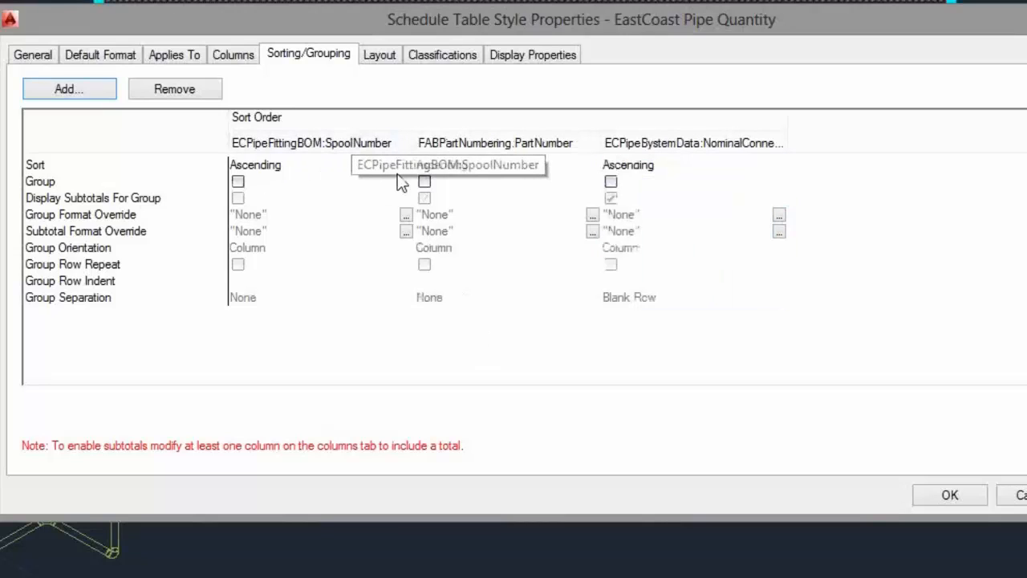
pyautogui.click(241, 190)
pyautogui.click(238, 181)
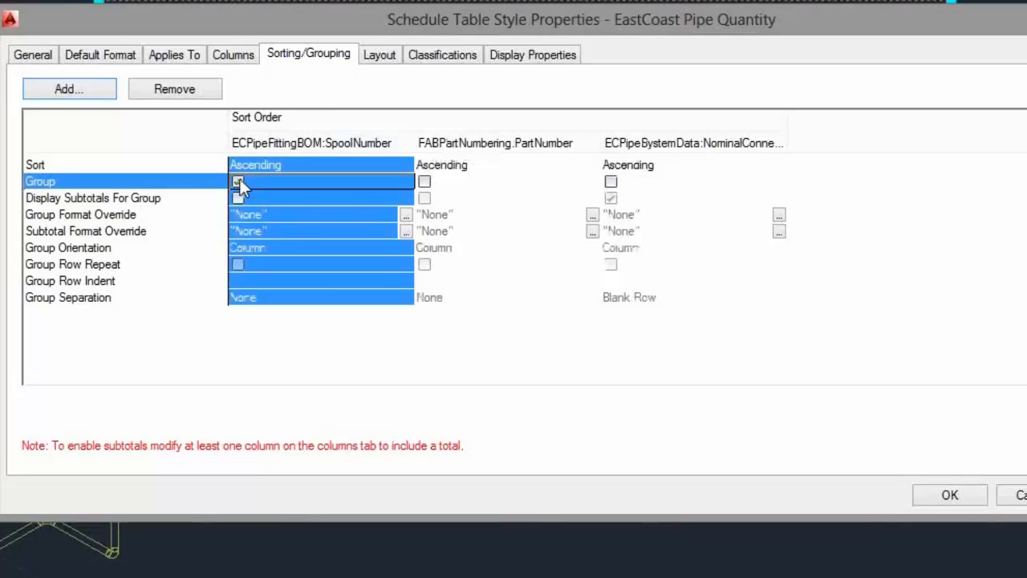
pyautogui.click(950, 495)
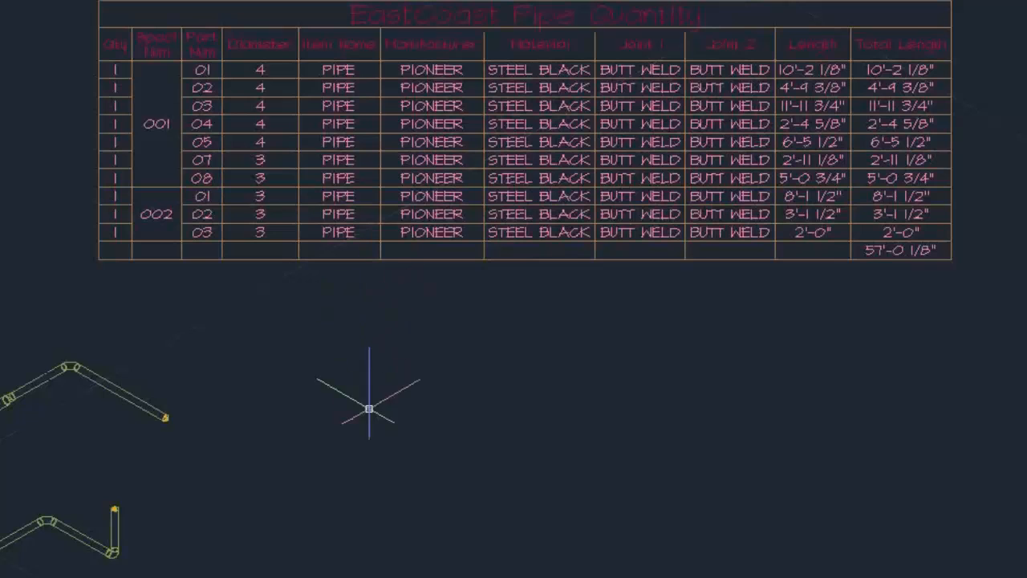
# - Examine the spool and part number grouping in the EastCoast Pipe Quantity schedule
pyautogui.moveTo(224, 350)
pyautogui.mouseDown(button='middle')
pyautogui.moveTo(282, 365)
pyautogui.moveTo(394, 363)
pyautogui.mouseUp(button='middle')
pyautogui.scroll(2, 281, 126)
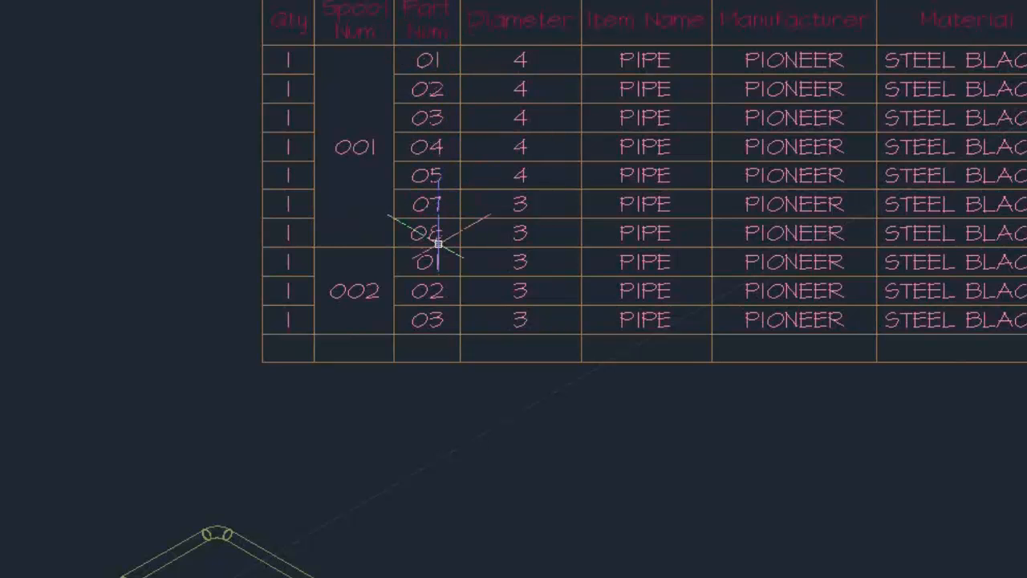
pyautogui.scroll(-2, 496, 335)
pyautogui.moveTo(626, 450); pyautogui.dragTo(408, 316, button='middle')
pyautogui.scroll(-2, 487, 370)
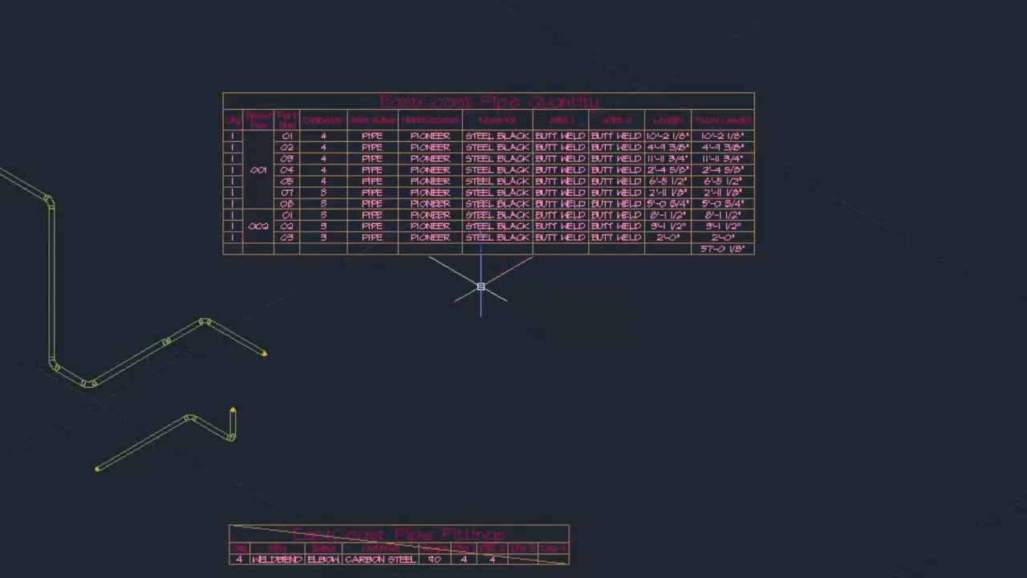
pyautogui.scroll(2, 354, 140)
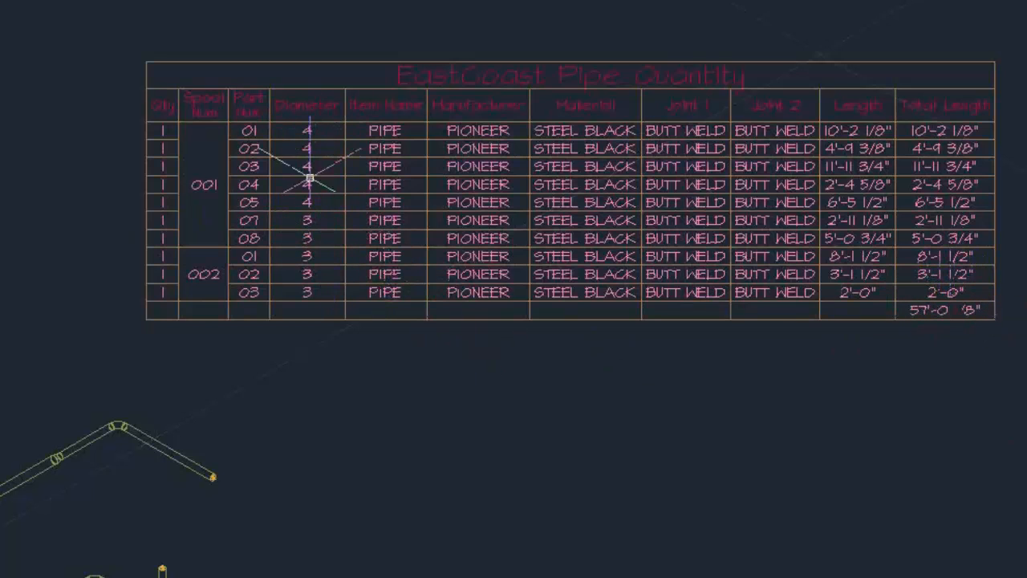
# - Edit the EastCoast Pipe Quantity table style to group by the ECPipeSystemData nominal connection property with group subtotals displayed, and apply it
pyautogui.click(493, 165)
pyautogui.rightClick(484, 136)
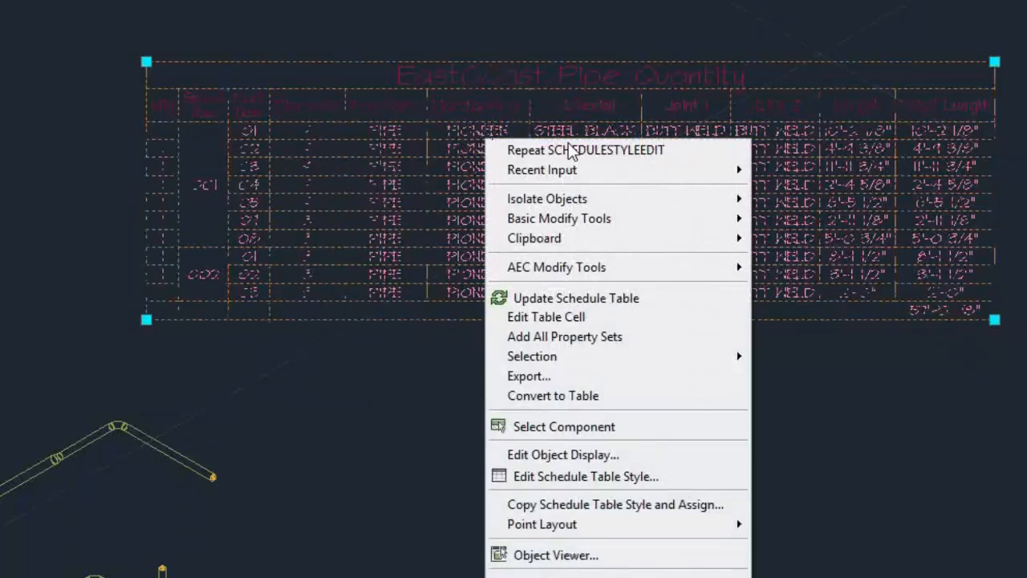
pyautogui.click(576, 476)
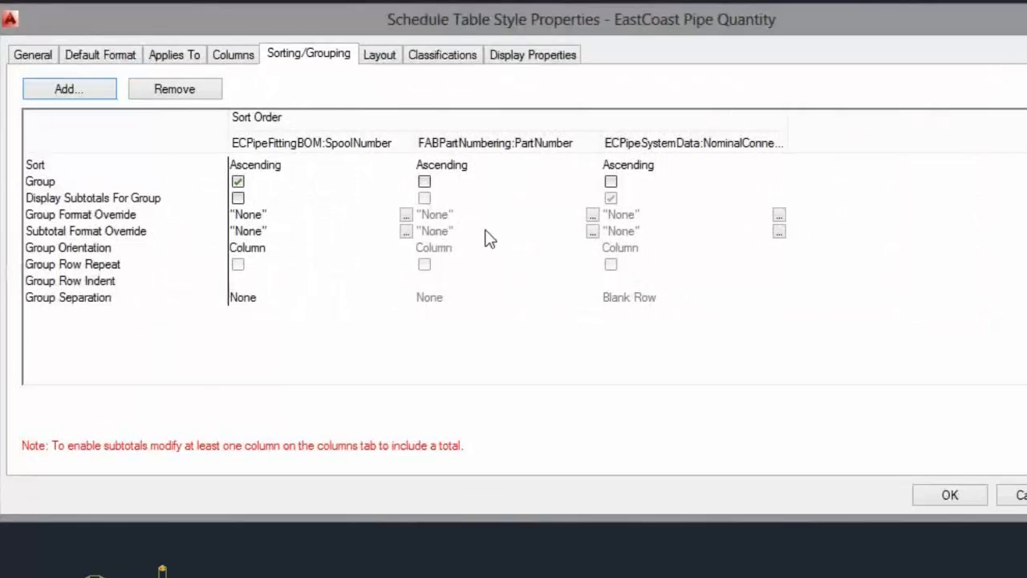
pyautogui.moveTo(319, 27)
pyautogui.mouseDown()
pyautogui.moveTo(398, 2)
pyautogui.moveTo(359, 2)
pyautogui.mouseUp()
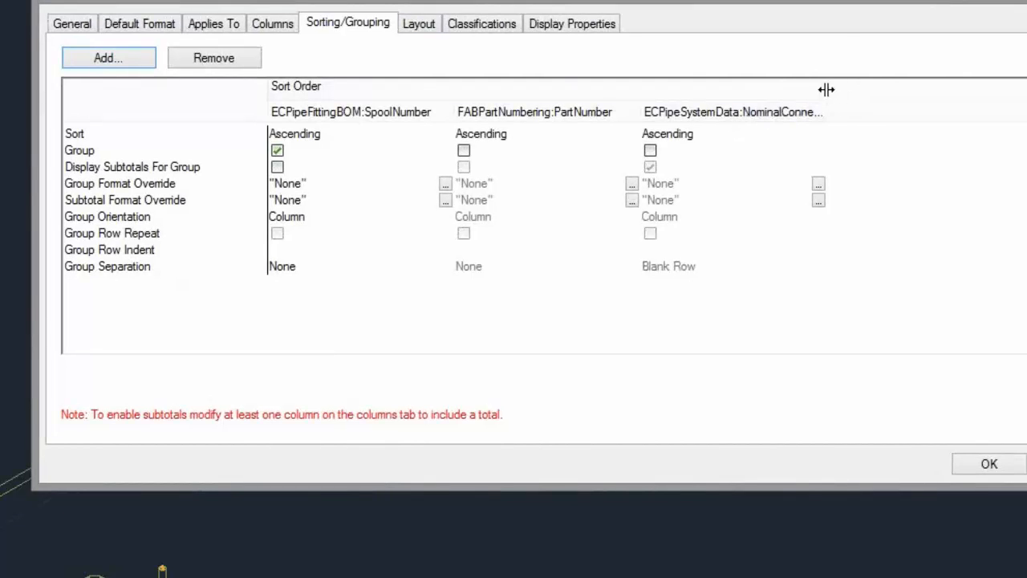
pyautogui.moveTo(827, 89); pyautogui.dragTo(882, 89)
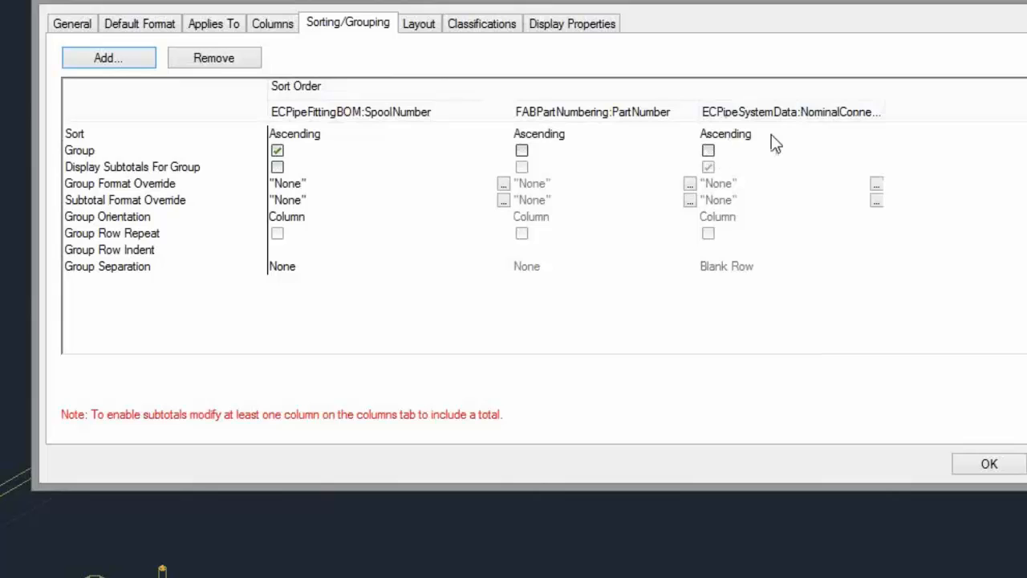
pyautogui.click(709, 151)
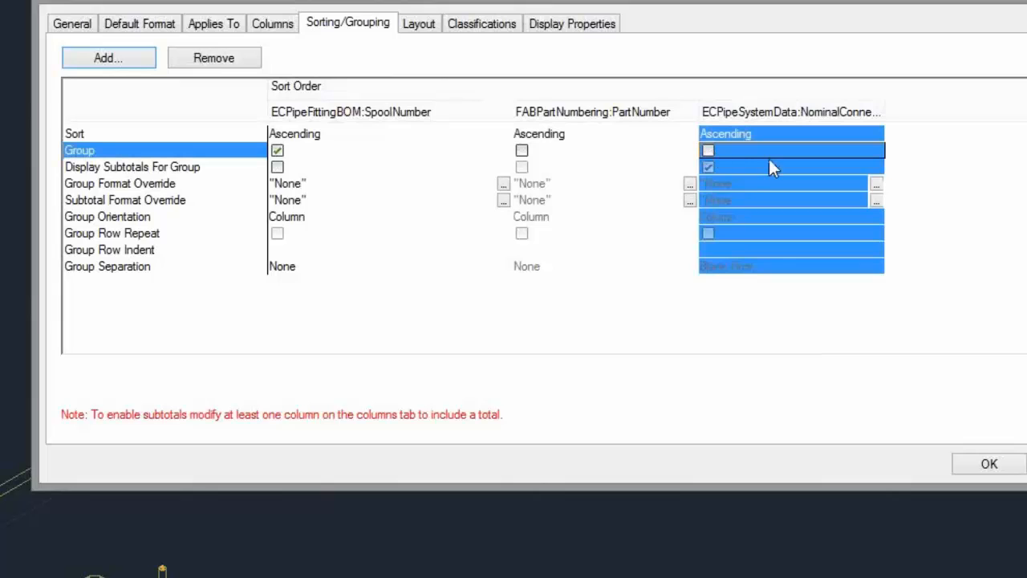
pyautogui.click(708, 151)
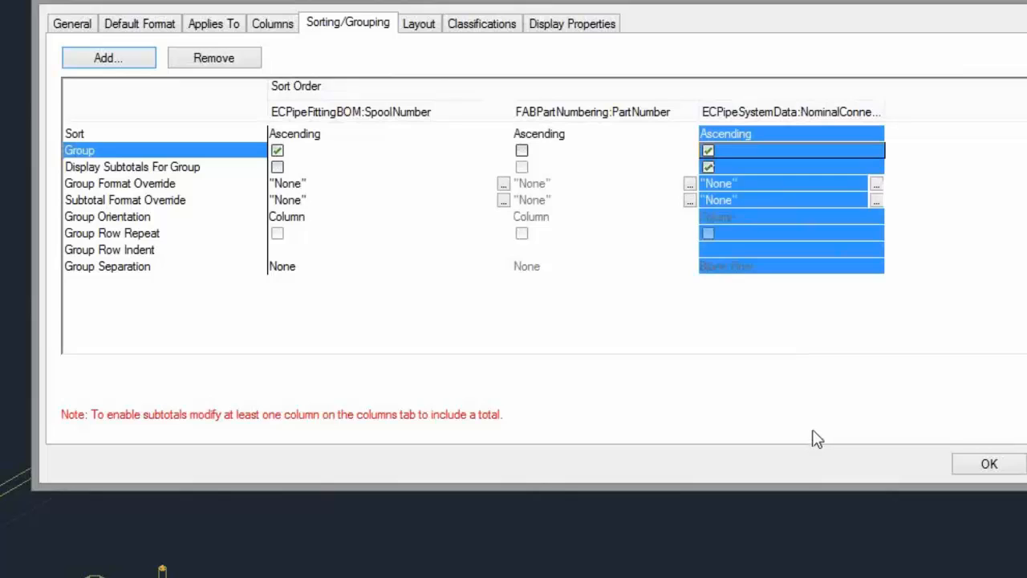
pyautogui.click(709, 165)
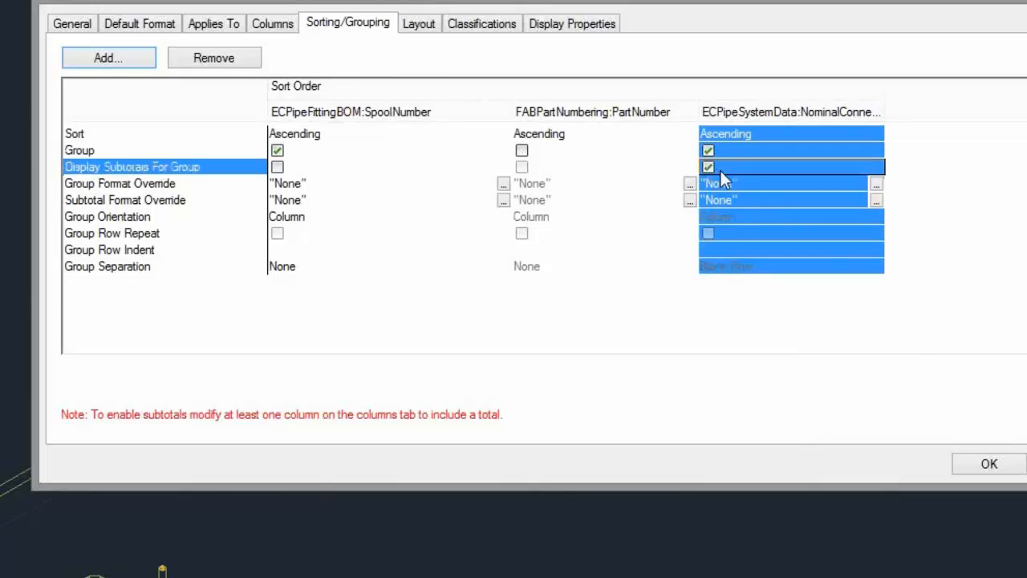
pyautogui.click(708, 168)
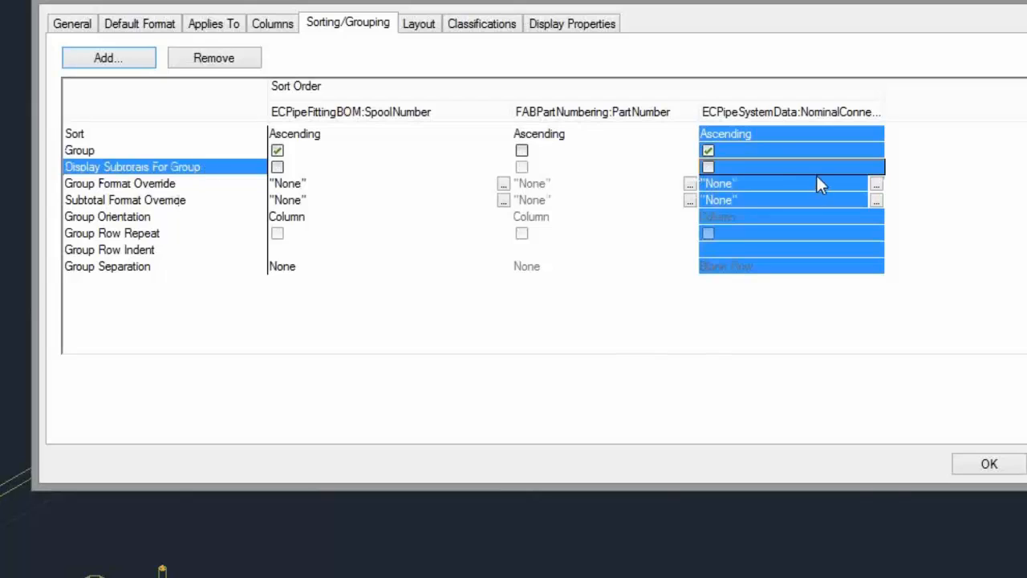
pyautogui.click(707, 167)
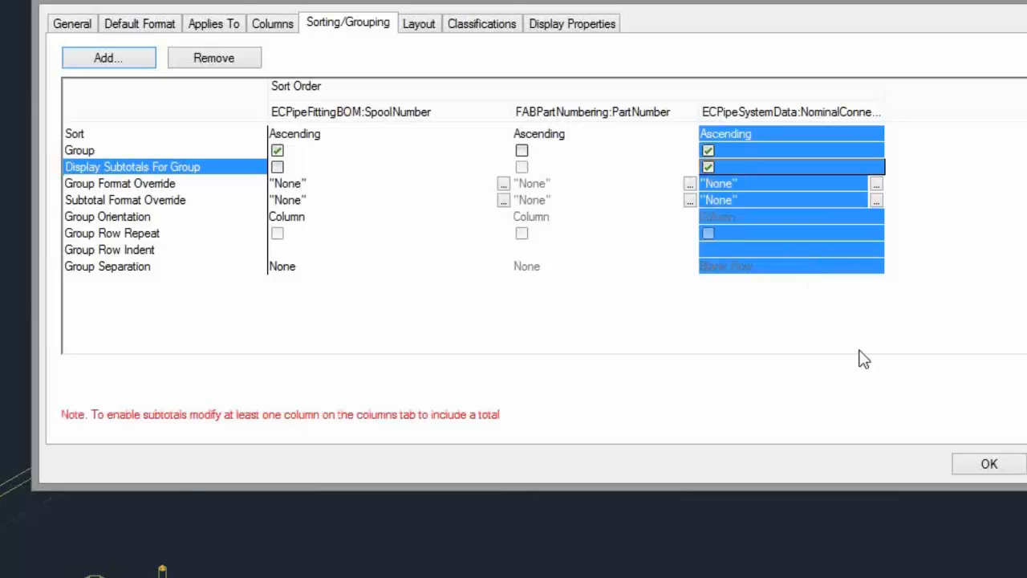
pyautogui.click(987, 466)
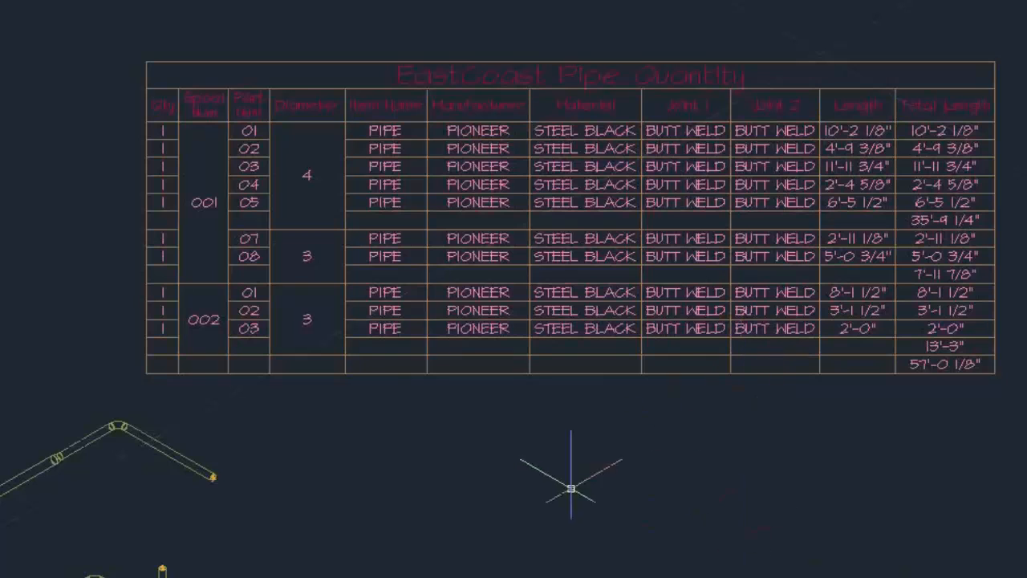
# - Examine the diameter groups within each spool and their subtotals in the Total Length column of the pipe schedule
pyautogui.moveTo(747, 499); pyautogui.dragTo(712, 429, button='middle')
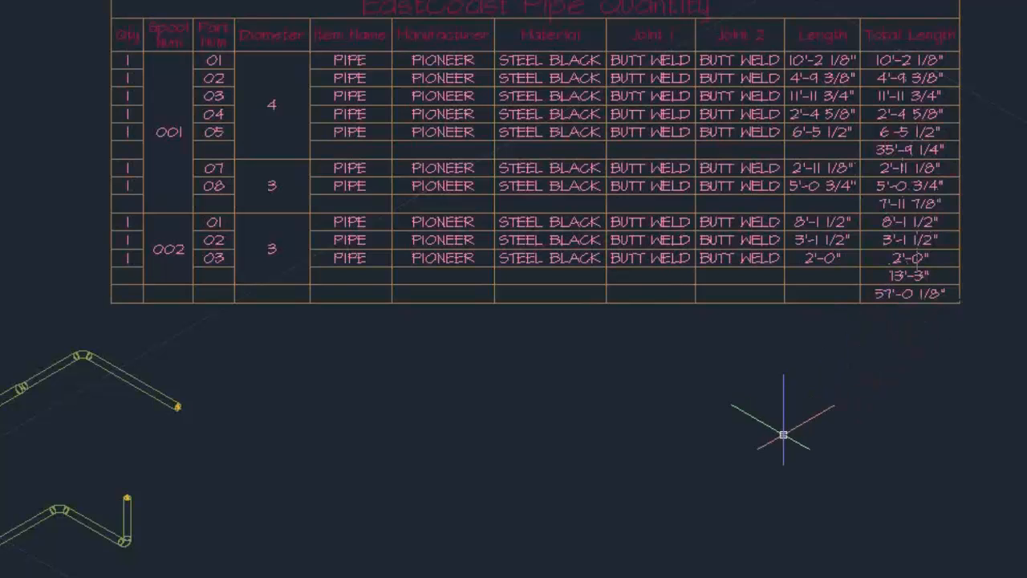
pyautogui.scroll(-2, 458, 69)
pyautogui.scroll(4, 449, 73)
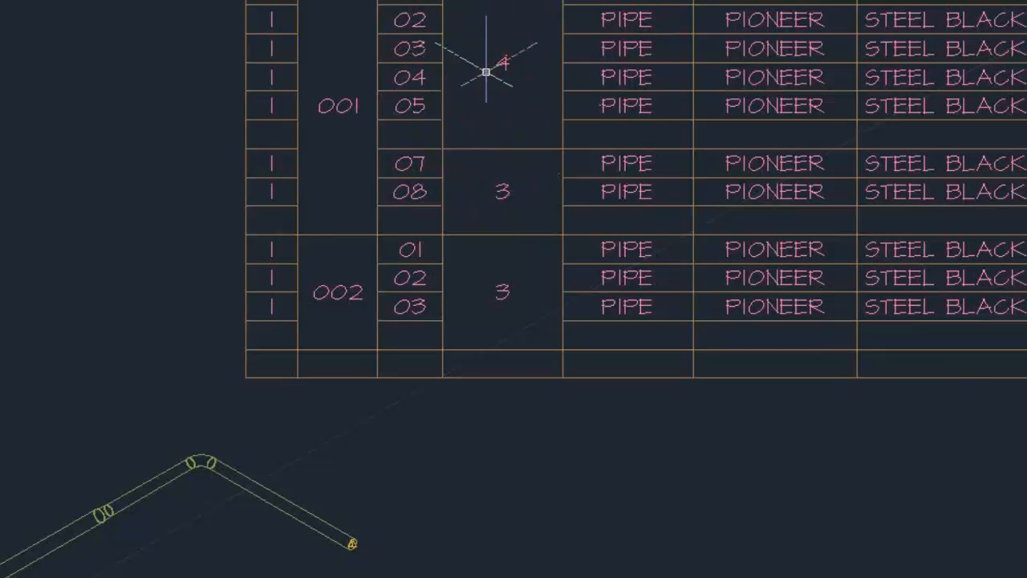
pyautogui.scroll(-2, 290, 59)
pyautogui.moveTo(711, 86); pyautogui.dragTo(523, 88, button='middle')
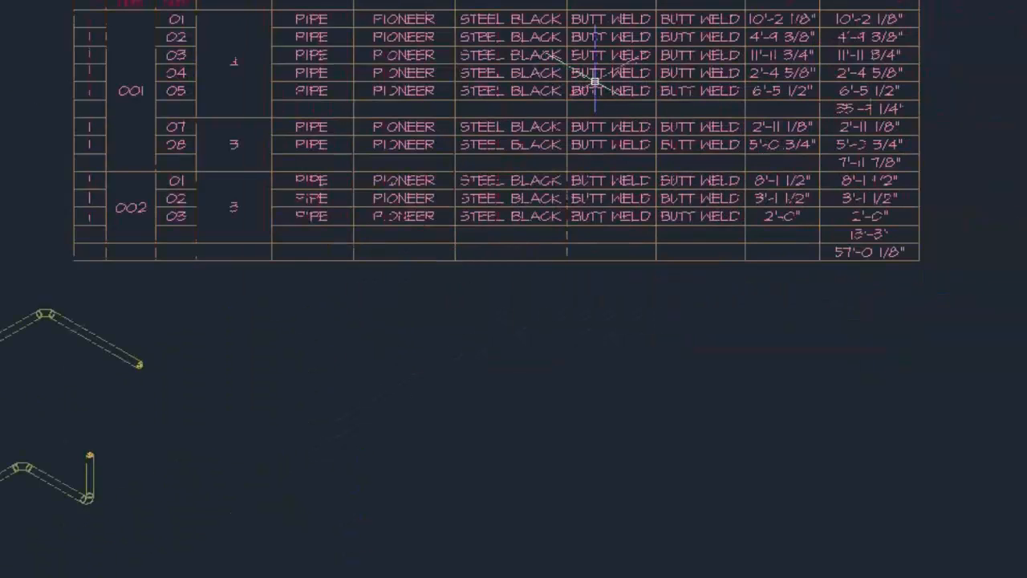
pyautogui.moveTo(220, 87); pyautogui.dragTo(338, 73, button='middle')
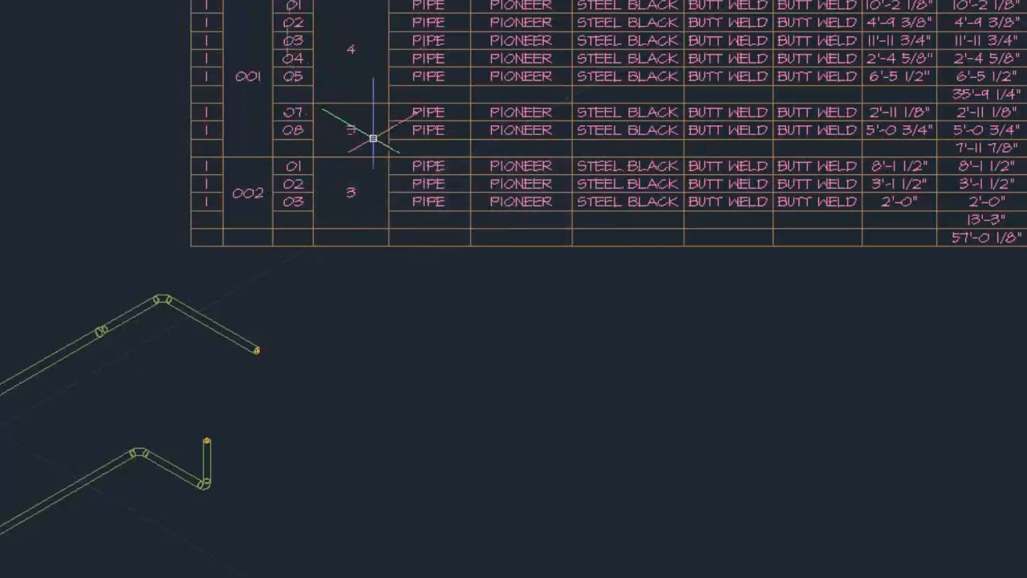
pyautogui.scroll(-3, 490, 329)
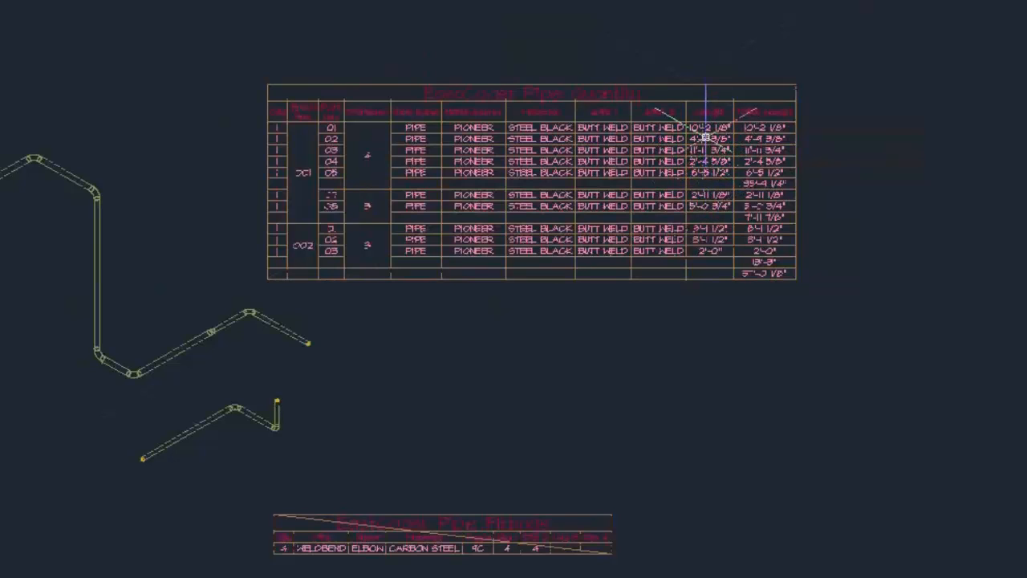
pyautogui.scroll(2, 700, 119)
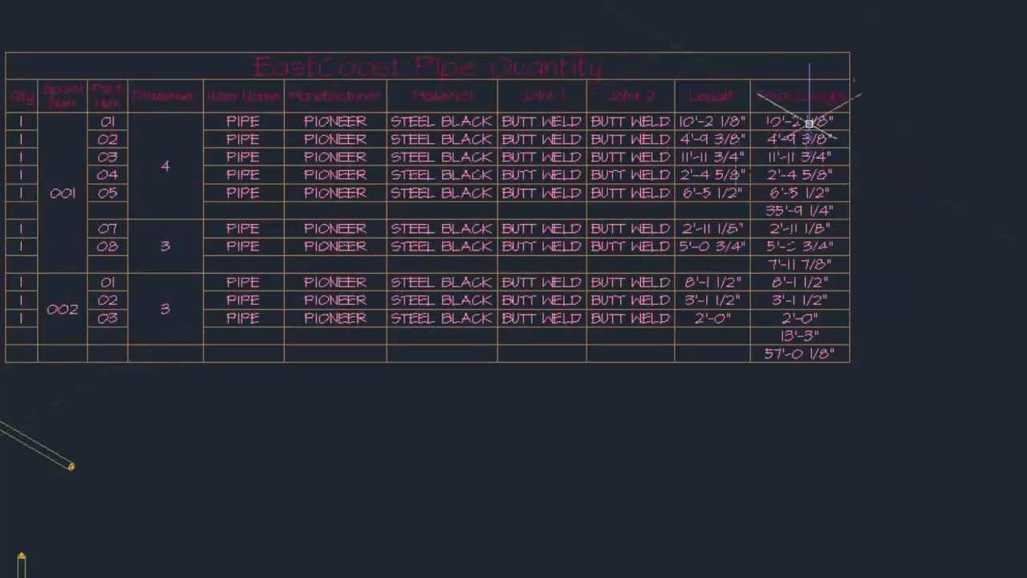
pyautogui.moveTo(711, 91); pyautogui.dragTo(619, 46, button='middle')
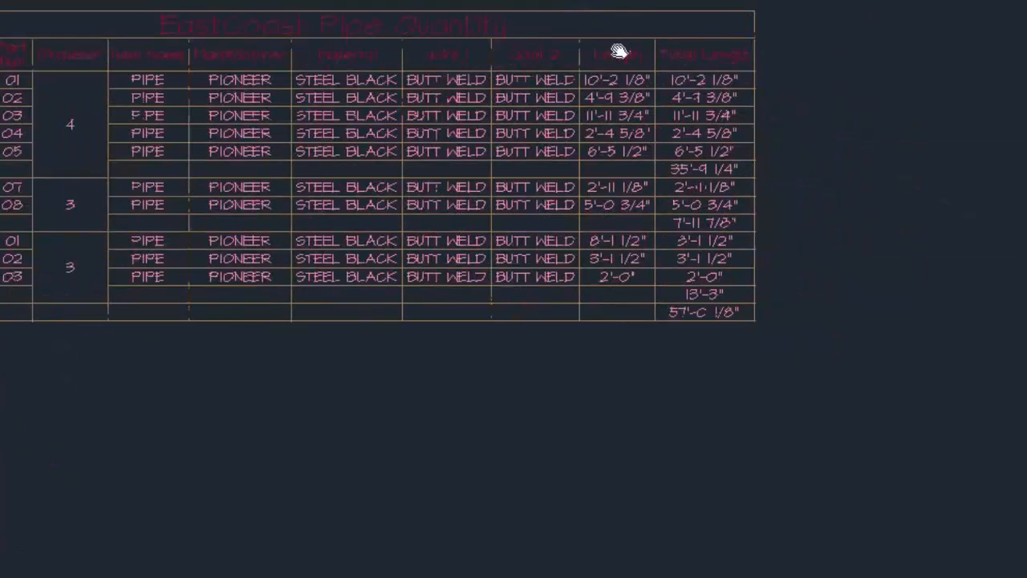
pyautogui.moveTo(590, 98); pyautogui.dragTo(673, 105, button='middle')
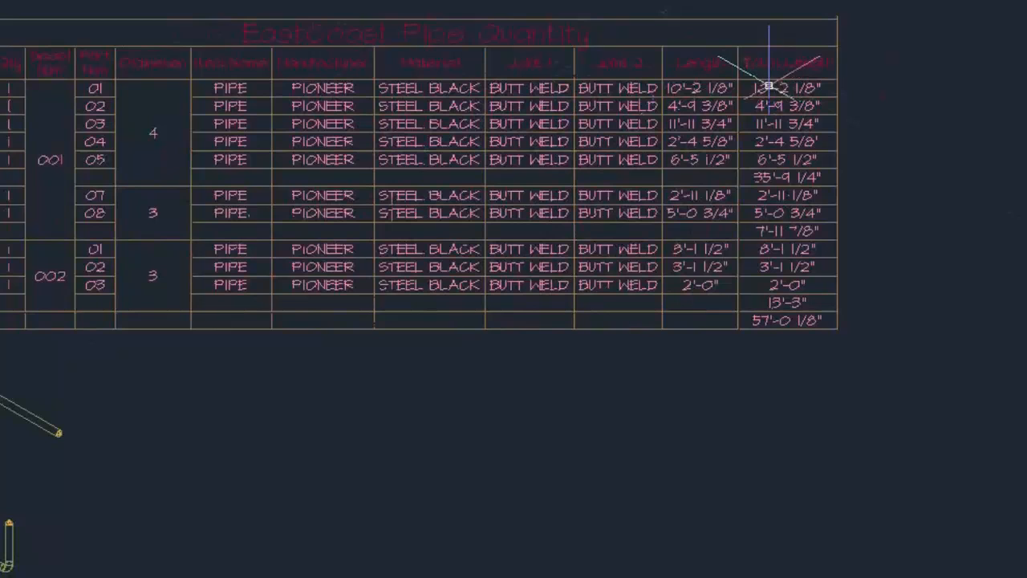
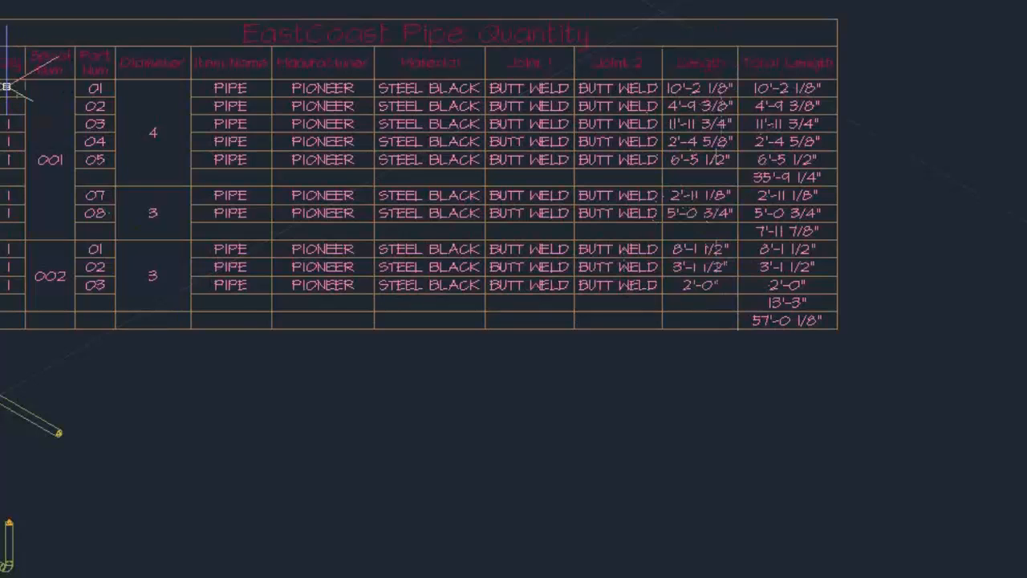
# - Copy the straight end pipe of the 4" run three times, spacing the copies parallel beside the original
pyautogui.scroll(-2, 0, 104)
pyautogui.moveTo(0, 120)
pyautogui.mouseDown(button='middle')
pyautogui.moveTo(522, 0)
pyautogui.moveTo(511, 204)
pyautogui.mouseUp(button='middle')
pyautogui.click(279, 271)
pyautogui.click(212, 216)
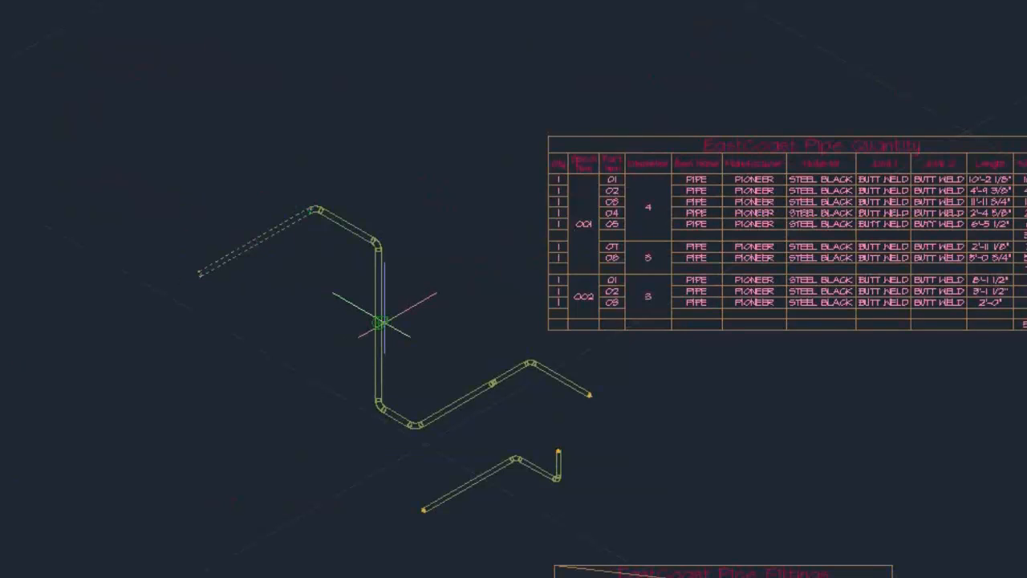
pyautogui.click(179, 306)
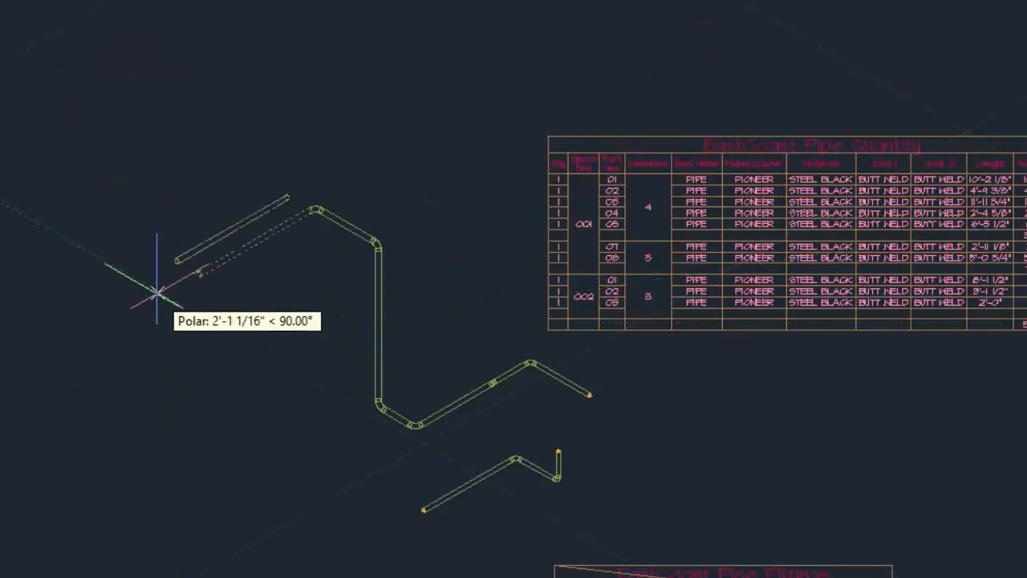
pyautogui.click(156, 293)
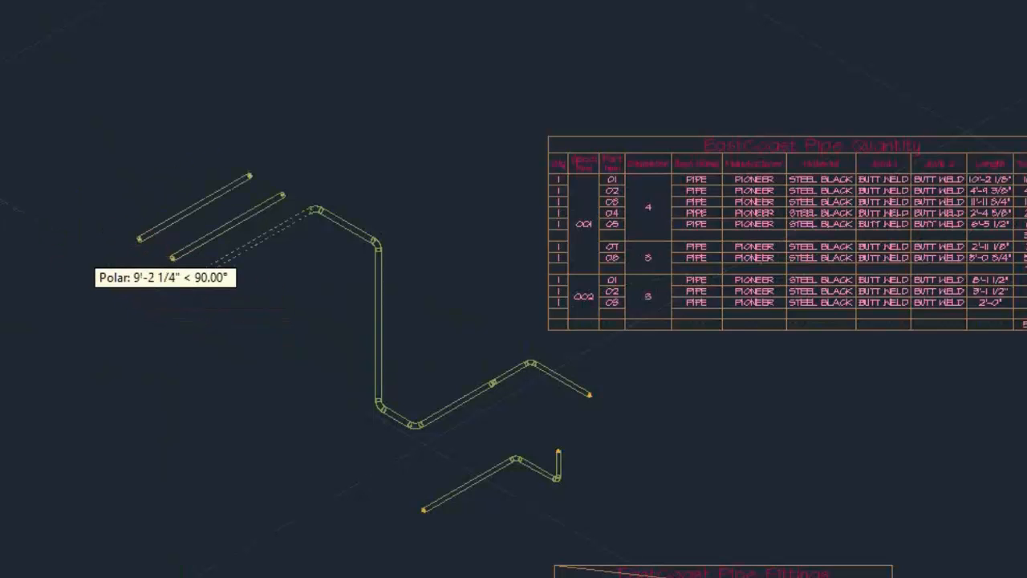
pyautogui.click(84, 253)
pyautogui.rightClick(139, 295)
pyautogui.click(157, 304)
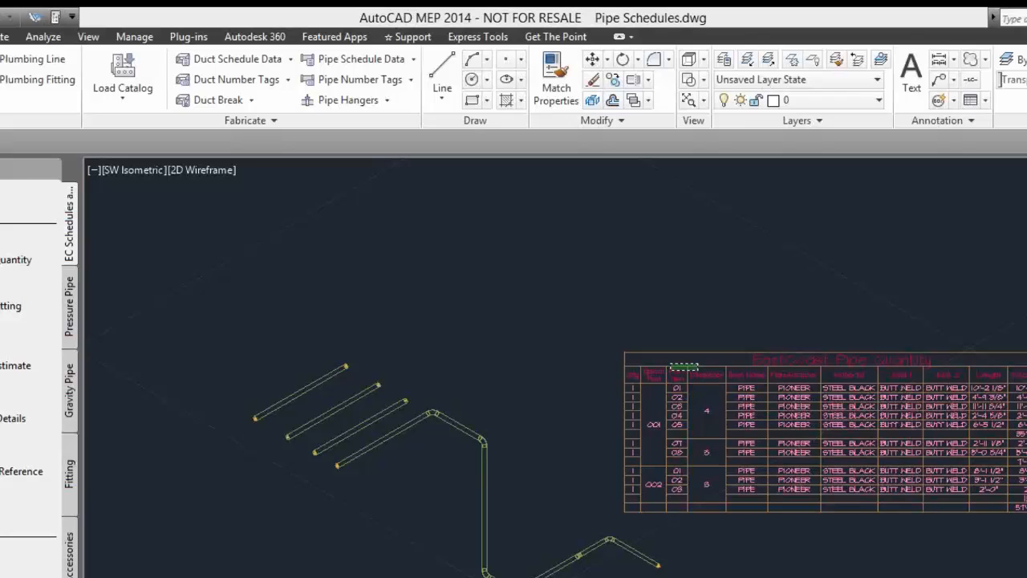
# - Add the copied 4" pipes to the objects covered by the EastCoast Pipe Quantity schedule
pyautogui.click(684, 367)
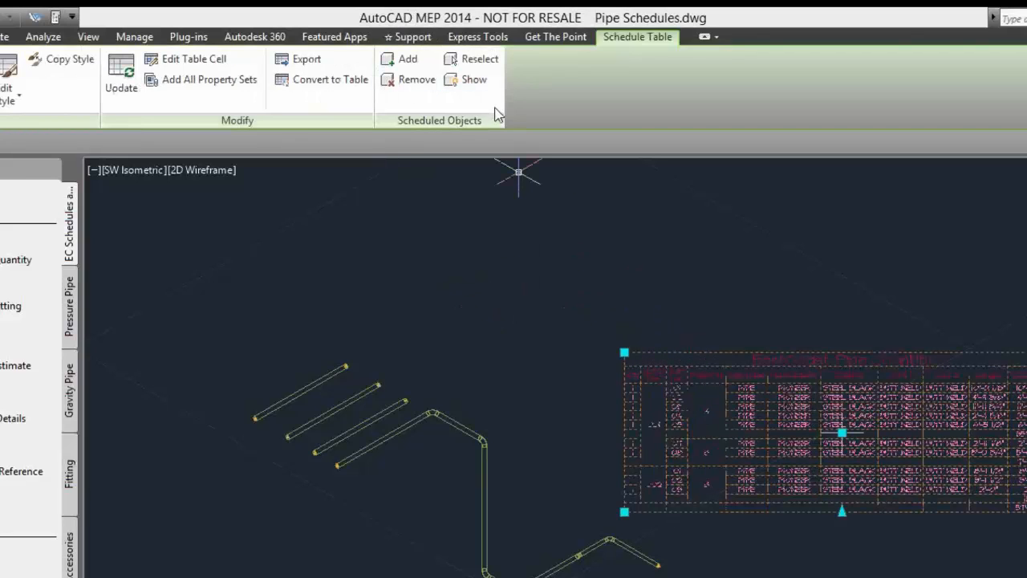
pyautogui.click(413, 66)
pyautogui.click(181, 279)
pyautogui.click(459, 540)
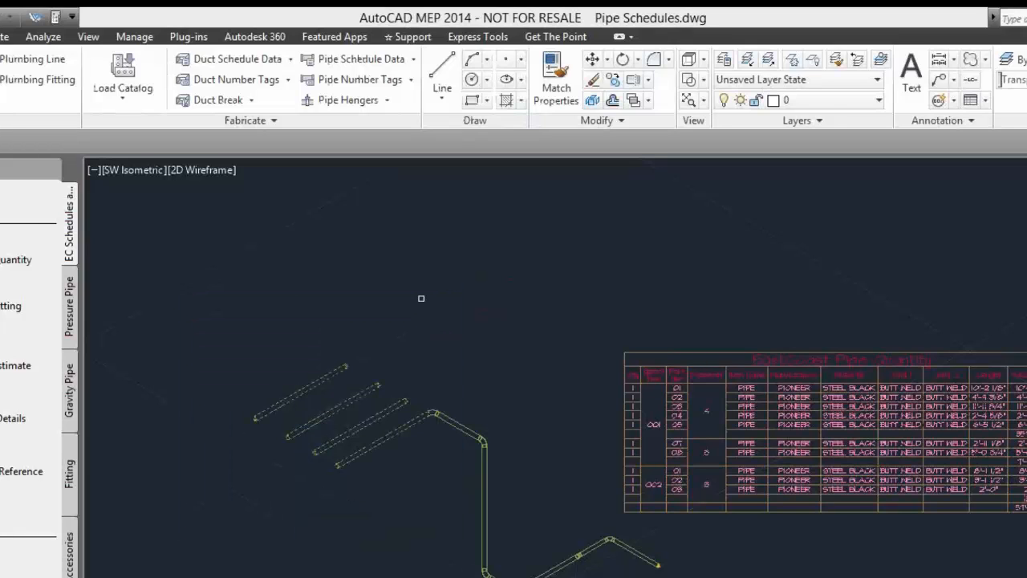
pyautogui.press('Return')
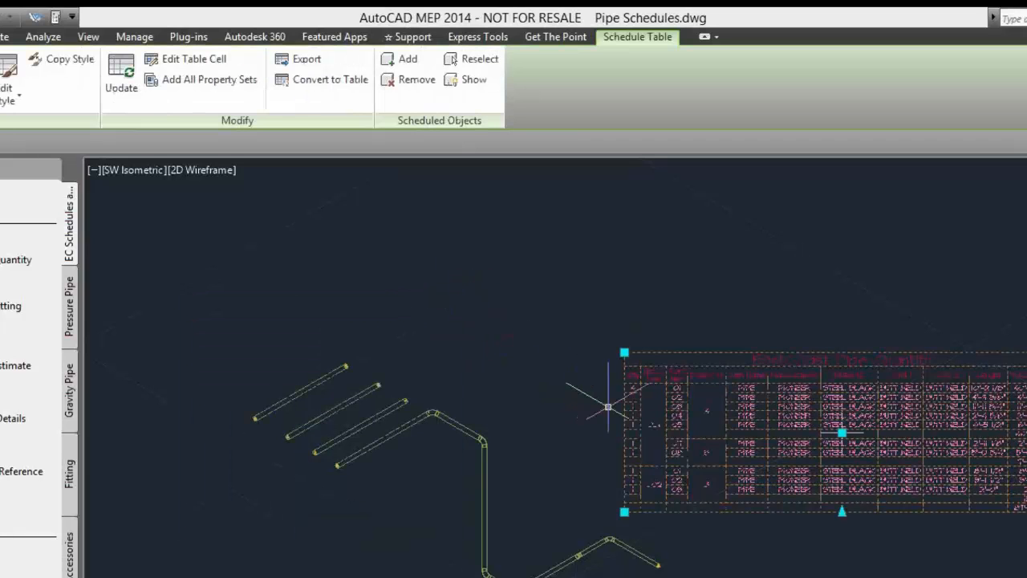
pyautogui.scroll(6, 607, 407)
pyautogui.press('Escape')
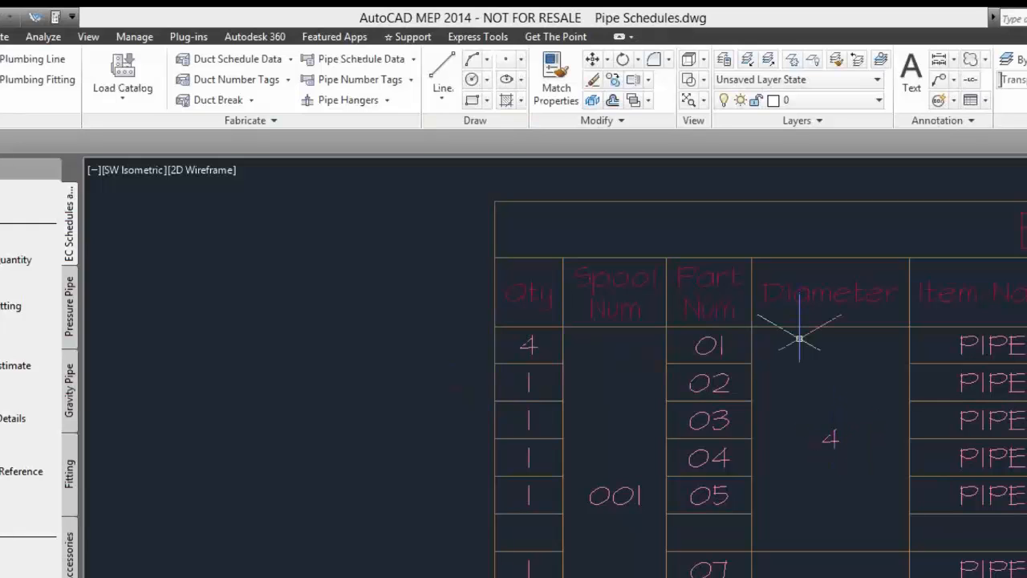
# - Compare the quantity of part 01 in spool 001 with the copied pipes in the model
pyautogui.scroll(-2, 799, 338)
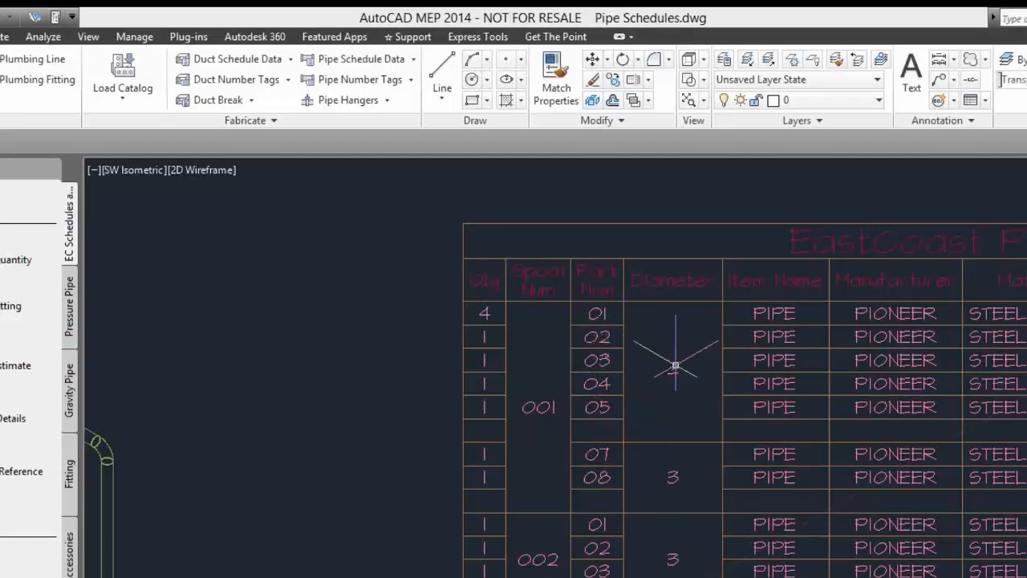
pyautogui.scroll(-2, 600, 325)
pyautogui.moveTo(600, 325); pyautogui.dragTo(944, 301, button='middle')
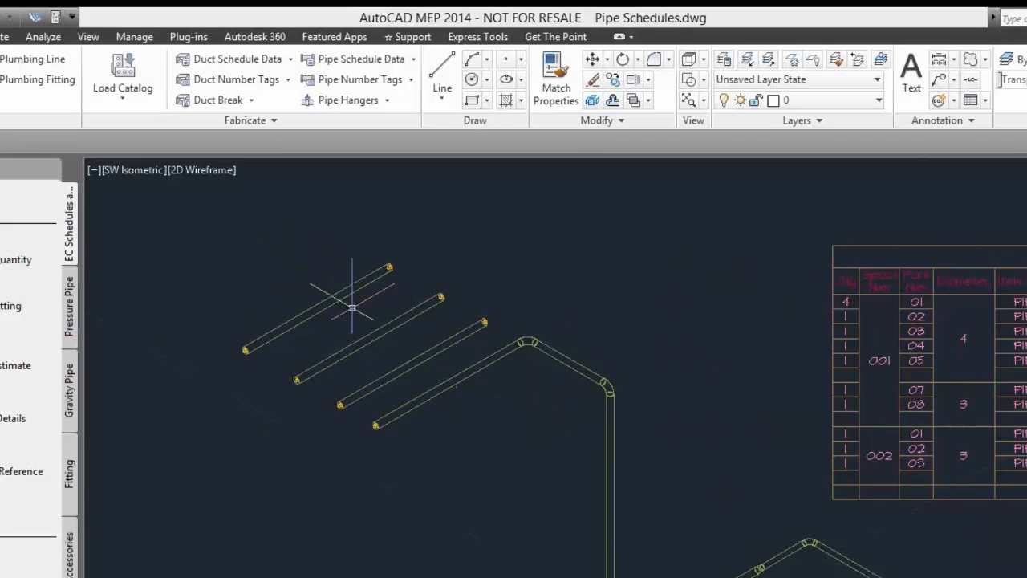
pyautogui.scroll(-2, 592, 339)
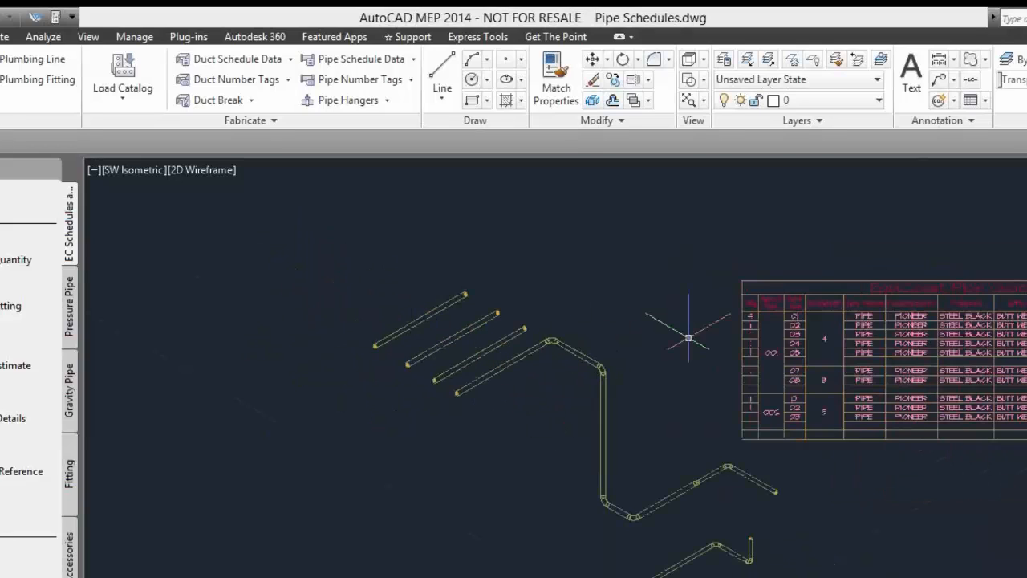
pyautogui.moveTo(688, 339); pyautogui.dragTo(606, 322, button='middle')
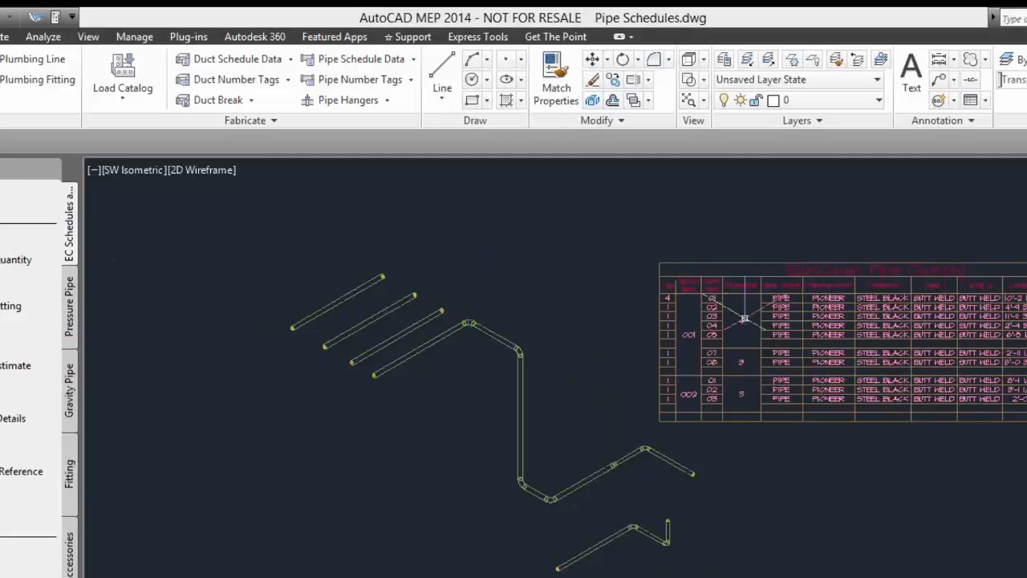
pyautogui.scroll(2, 709, 323)
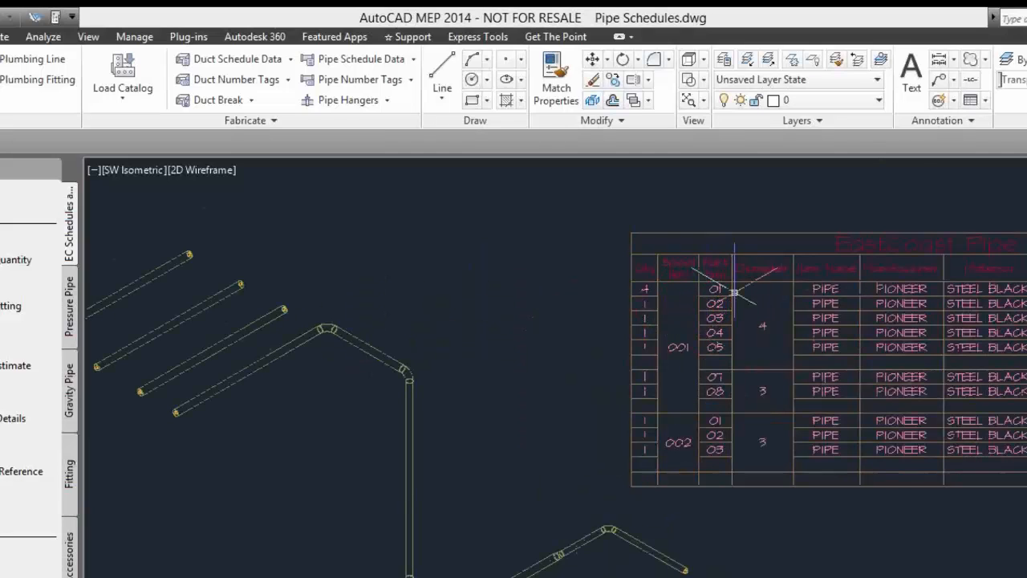
# - Open the EastCoast Pipe Quantity schedule's style at its column definitions and widen the Total Length column to read its data format
pyautogui.scroll(-2, 559, 309)
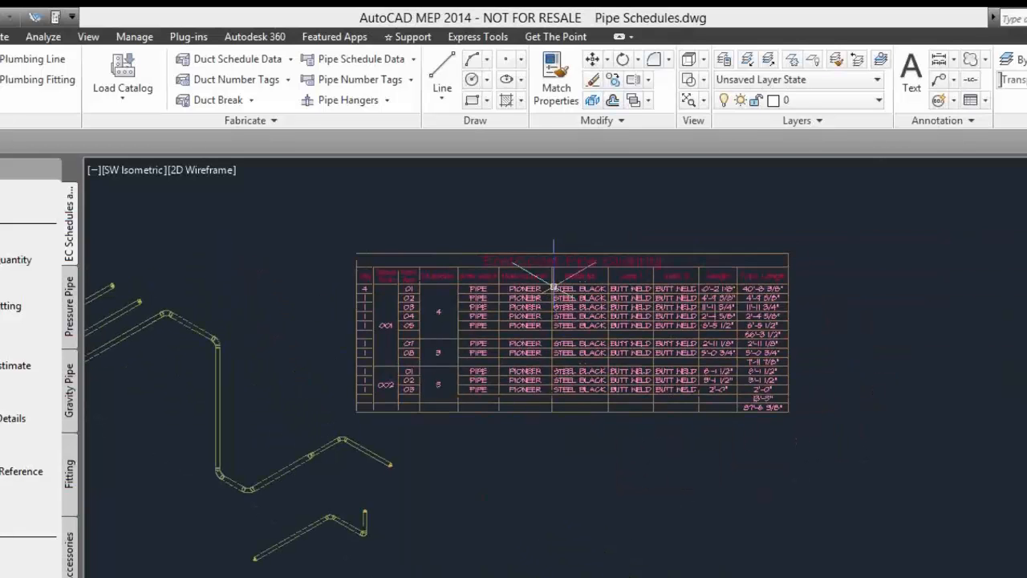
pyautogui.scroll(2, 433, 285)
pyautogui.scroll(-1, 310, 323)
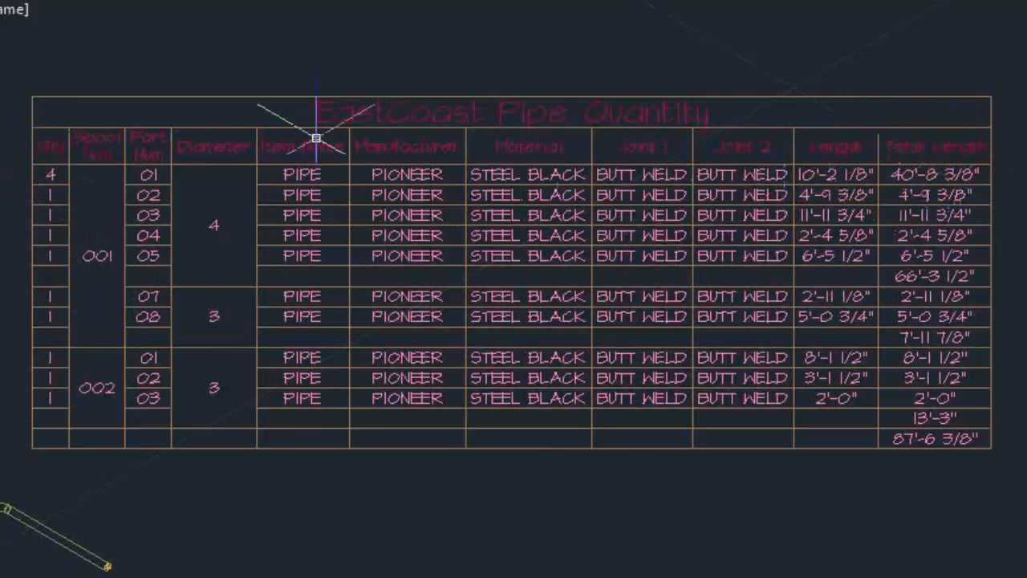
pyautogui.moveTo(853, 351)
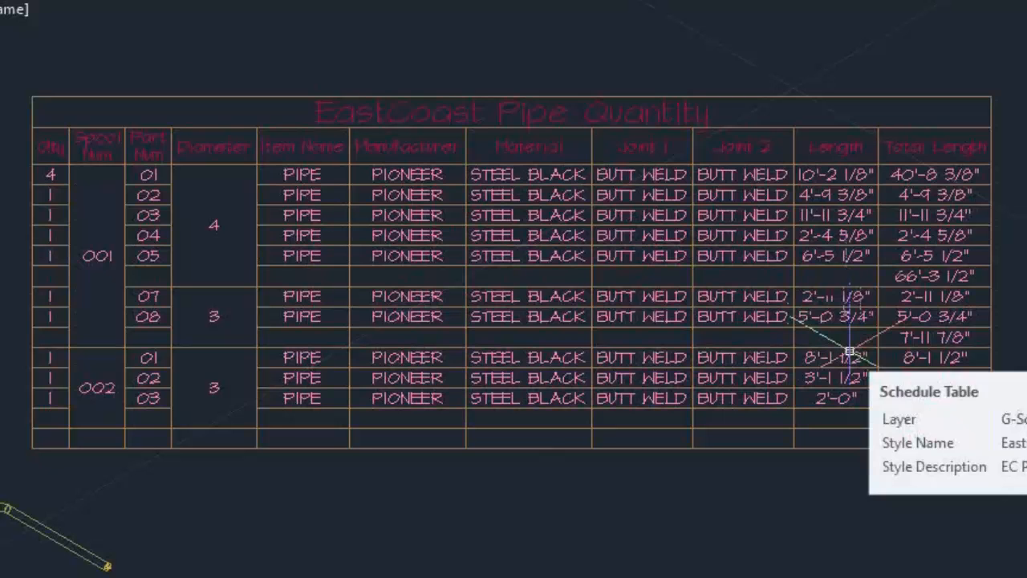
pyautogui.click(496, 185)
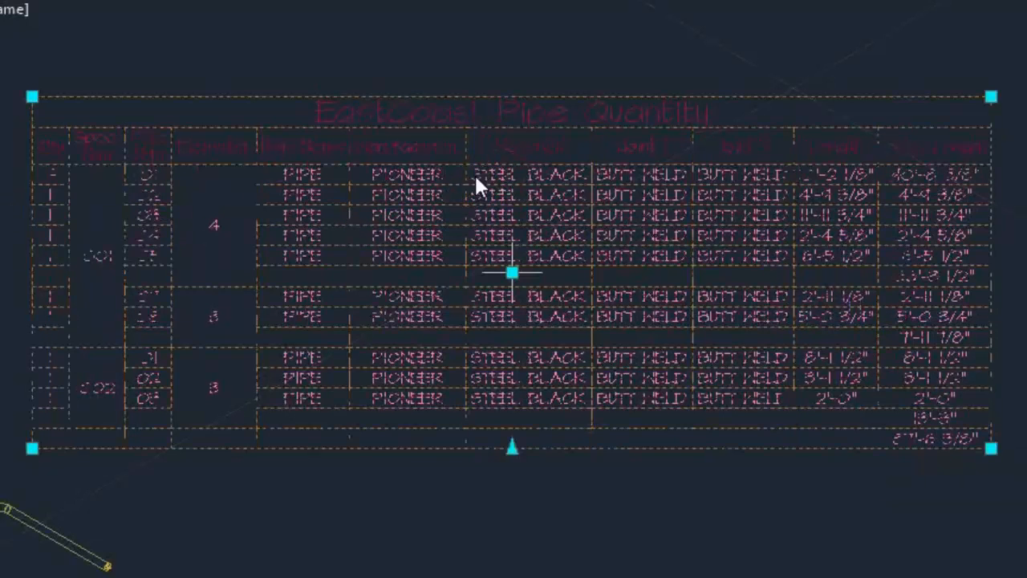
pyautogui.rightClick(476, 179)
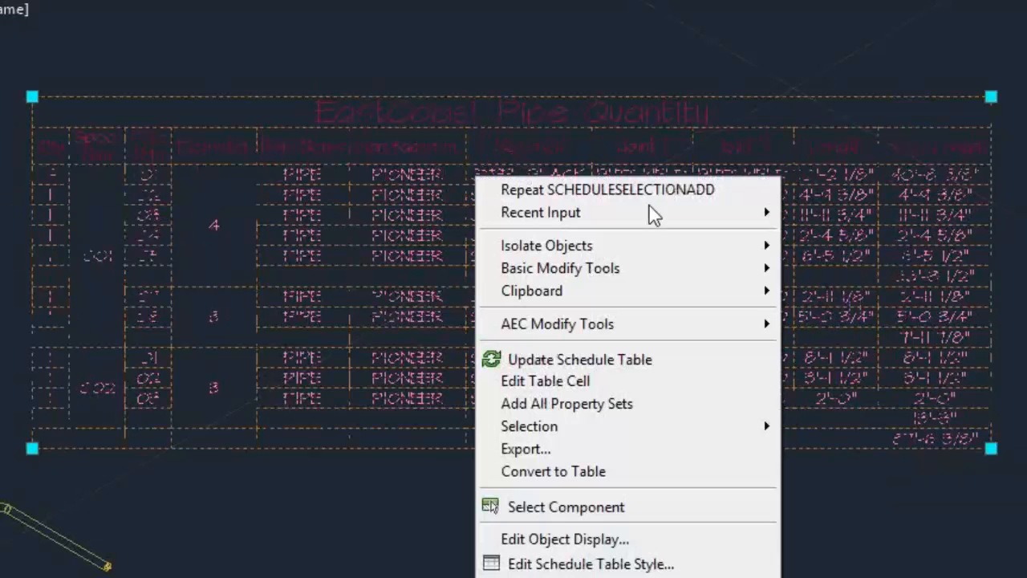
pyautogui.click(615, 566)
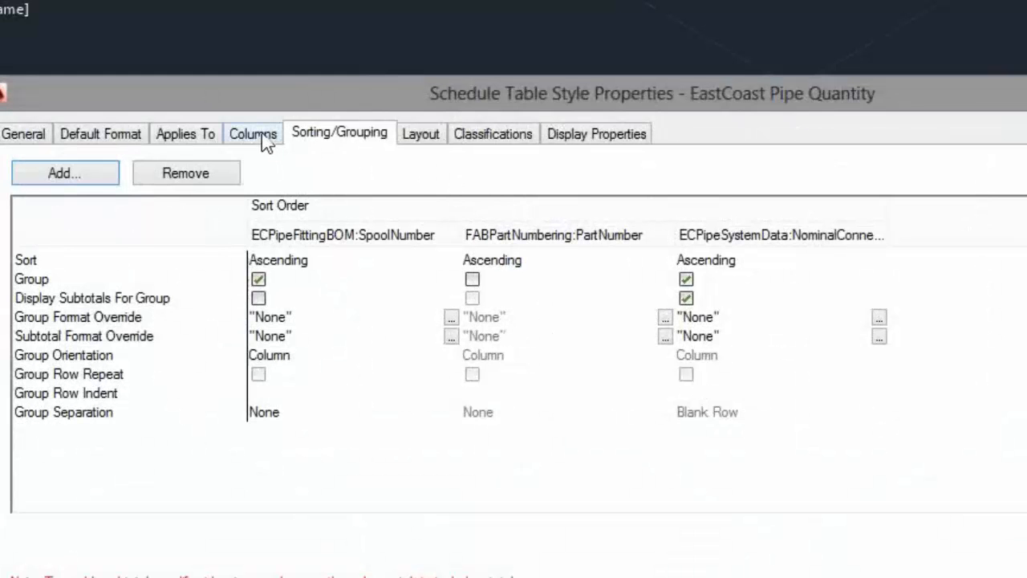
pyautogui.click(254, 135)
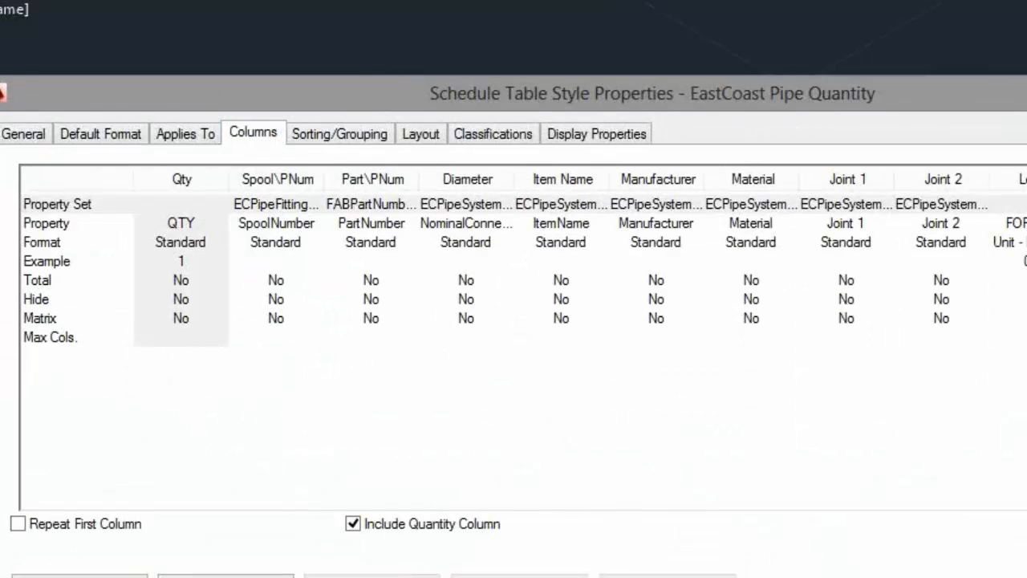
pyautogui.click(963, 135)
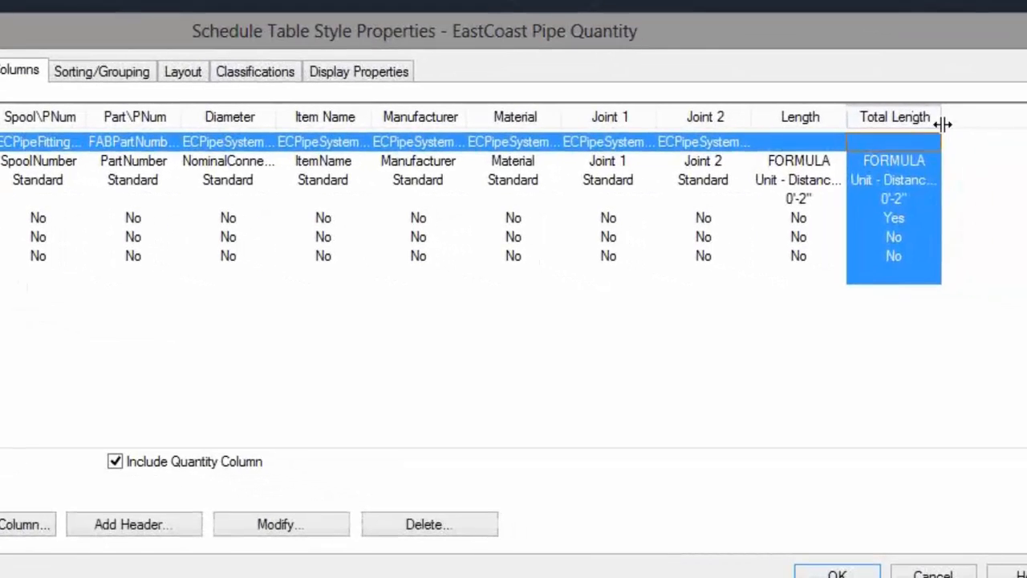
pyautogui.moveTo(942, 114); pyautogui.dragTo(1023, 117)
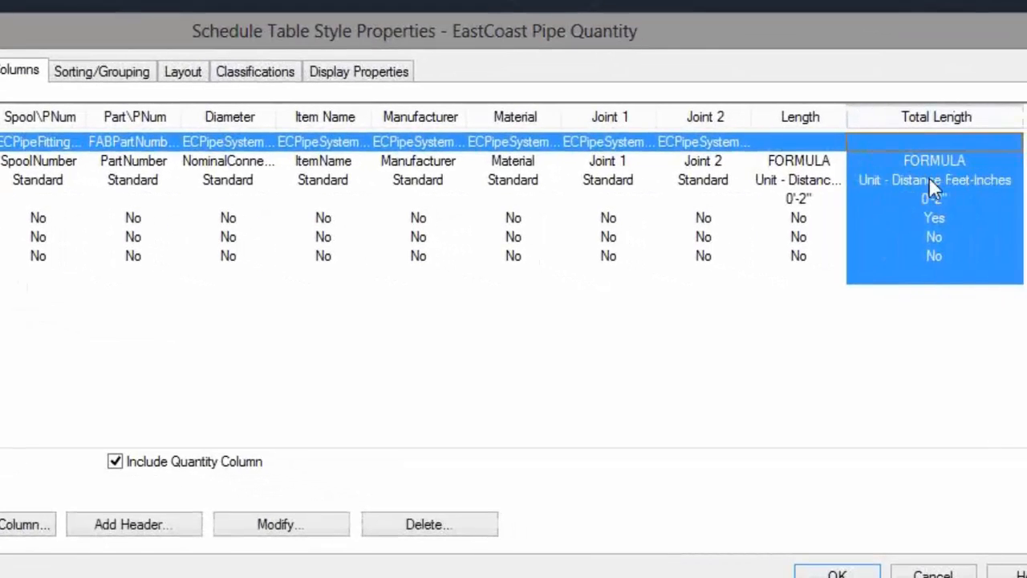
# - Examine the formula definition of the Length column, enlarging the editor to show its settings in full
pyautogui.click(805, 117)
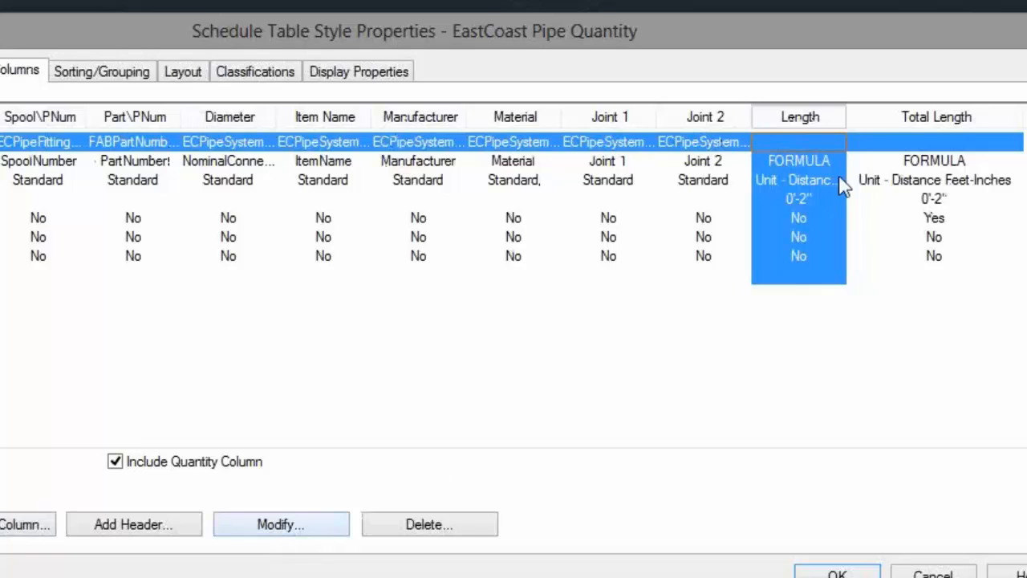
pyautogui.click(276, 526)
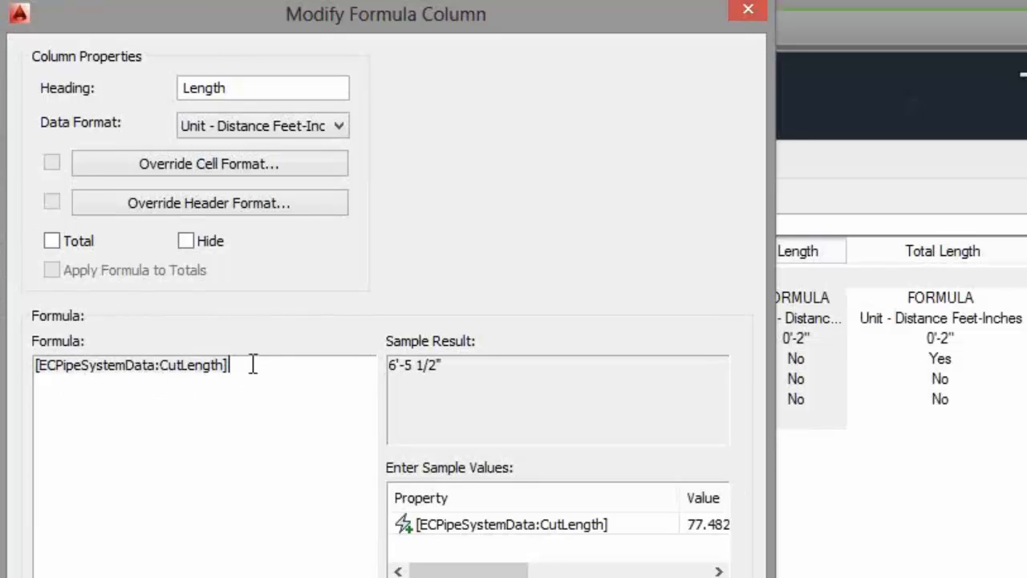
pyautogui.moveTo(769, 463); pyautogui.dragTo(987, 454)
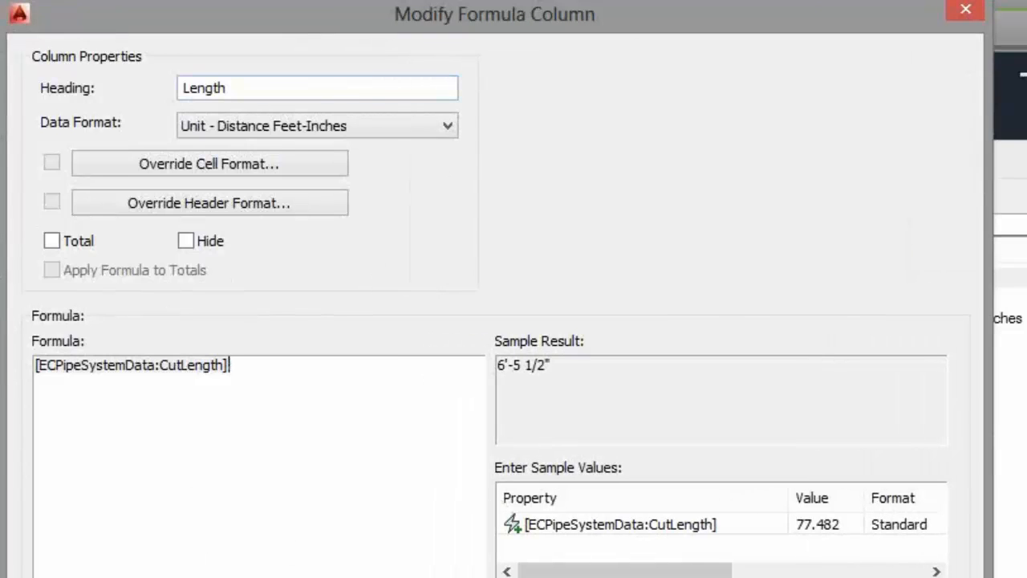
pyautogui.press('Return')
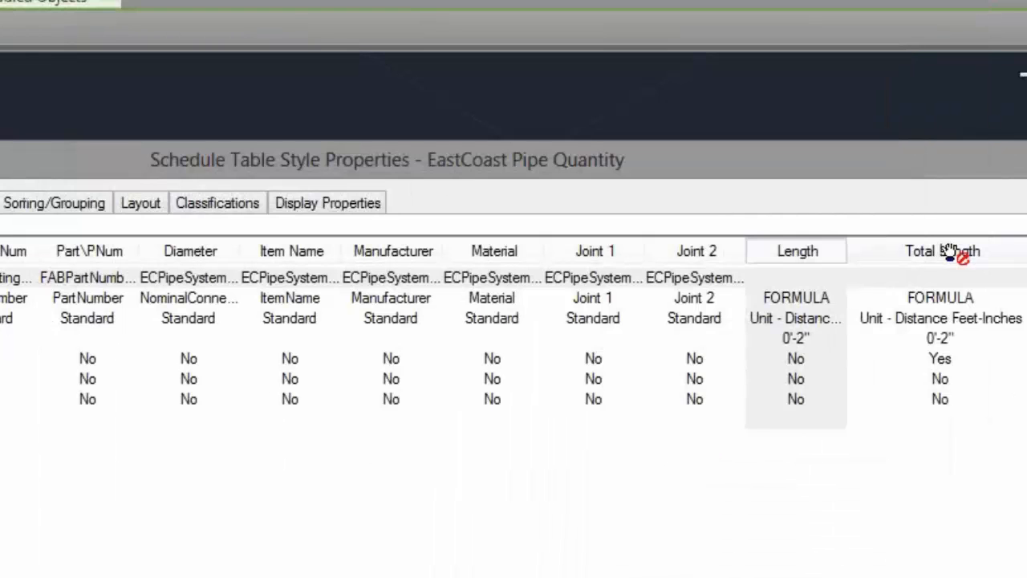
# - Examine the formula definition of the Total Length column and the Qty column in the schedule style
pyautogui.click(956, 252)
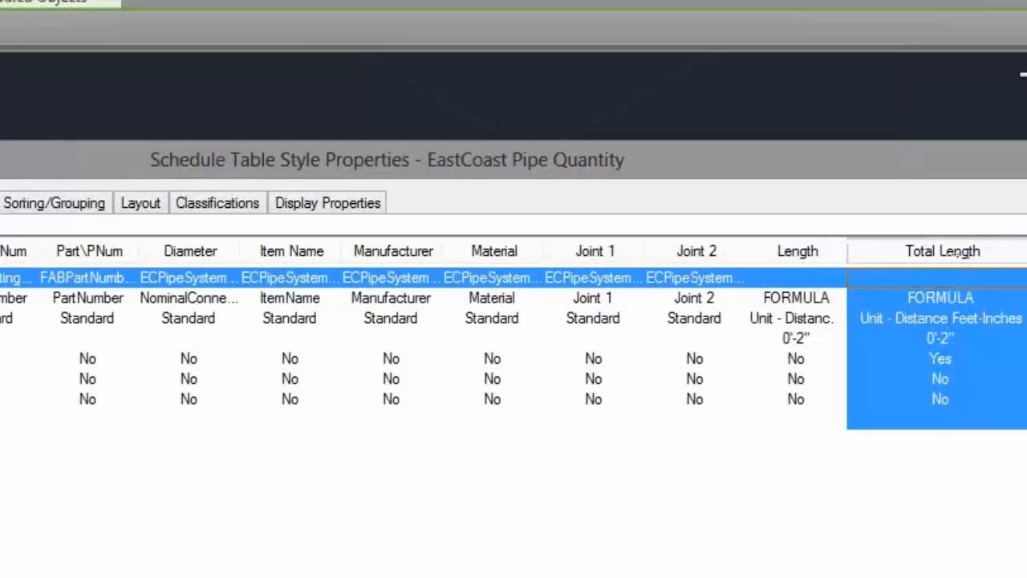
pyautogui.click(408, 575)
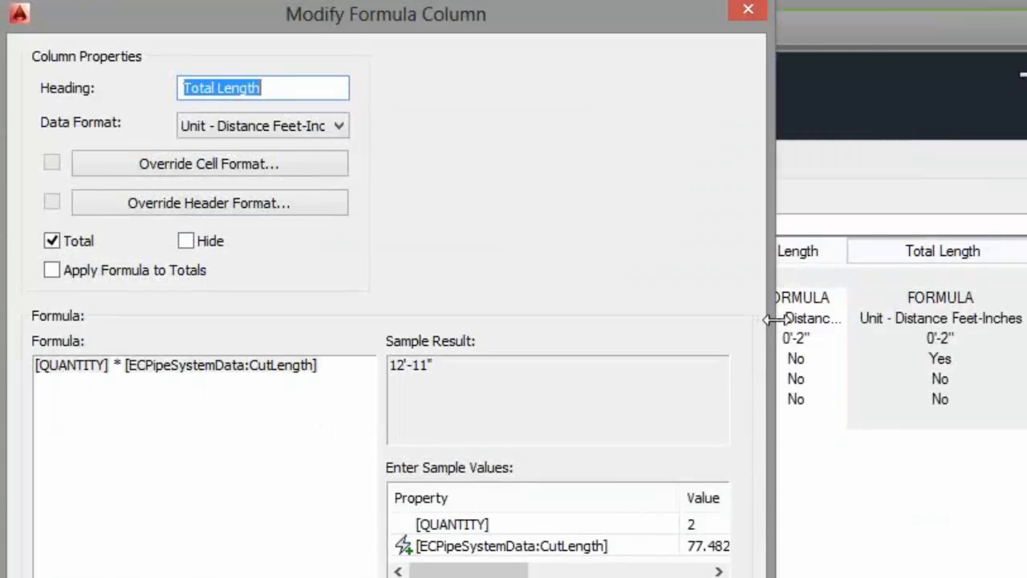
pyautogui.moveTo(773, 319); pyautogui.dragTo(935, 304)
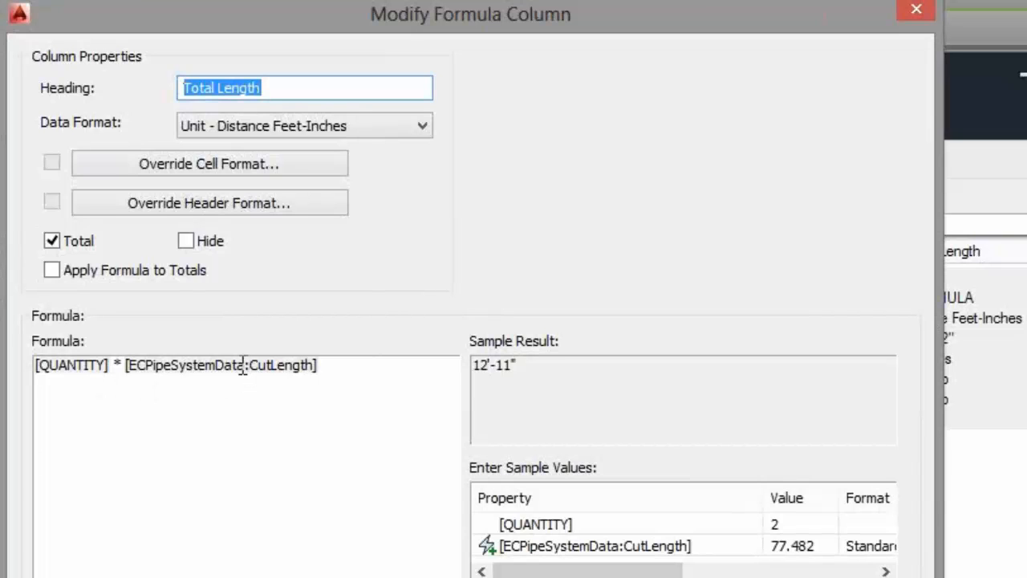
pyautogui.click(336, 375)
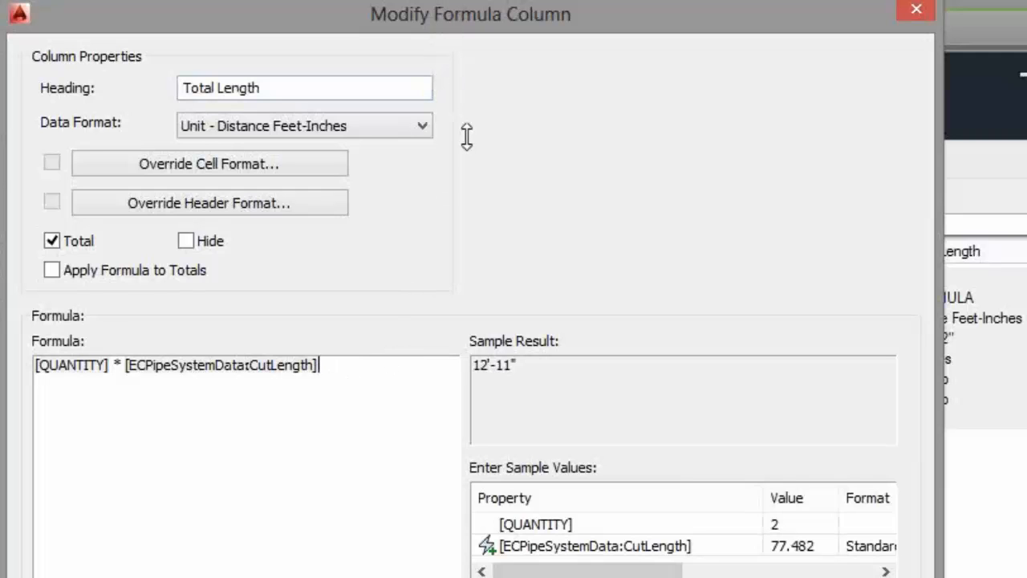
pyautogui.moveTo(433, 19); pyautogui.dragTo(408, 8)
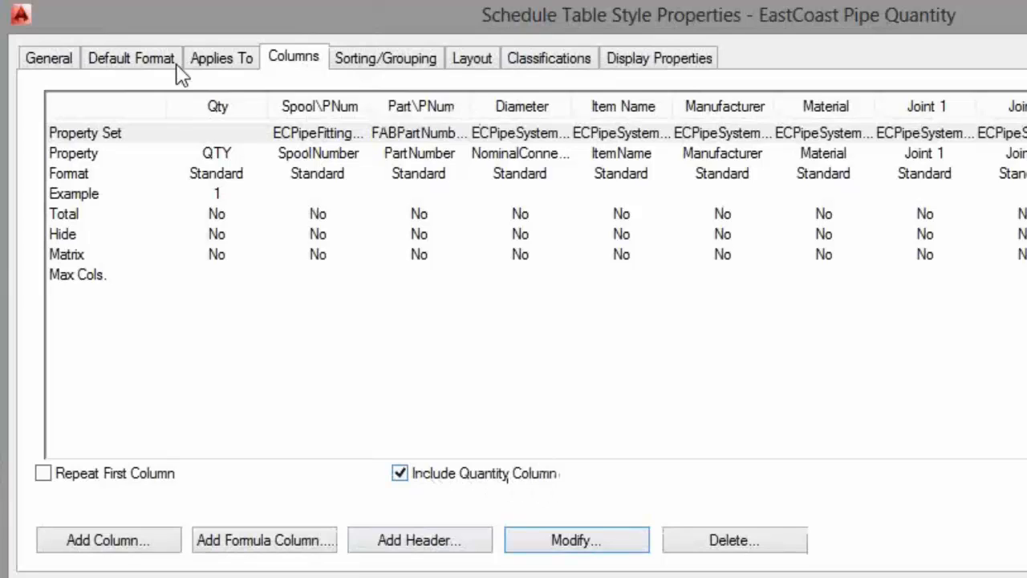
pyautogui.click(217, 105)
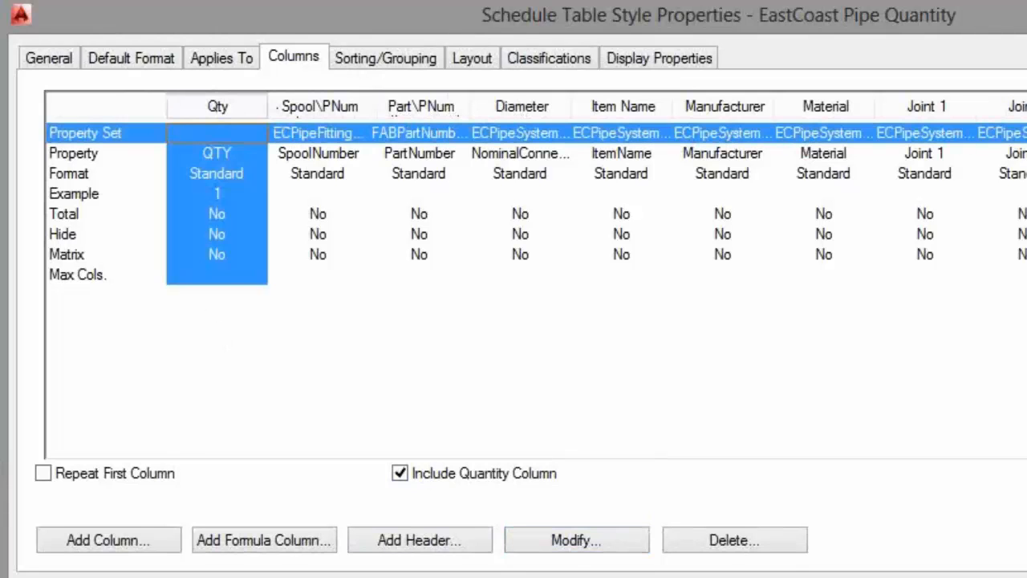
pyautogui.press('Delete')
# - Reopen the Total Length column's formula and insert the [QUANTITY] variable three times on a second line
pyautogui.moveTo(1026, 108); pyautogui.dragTo(169, 110)
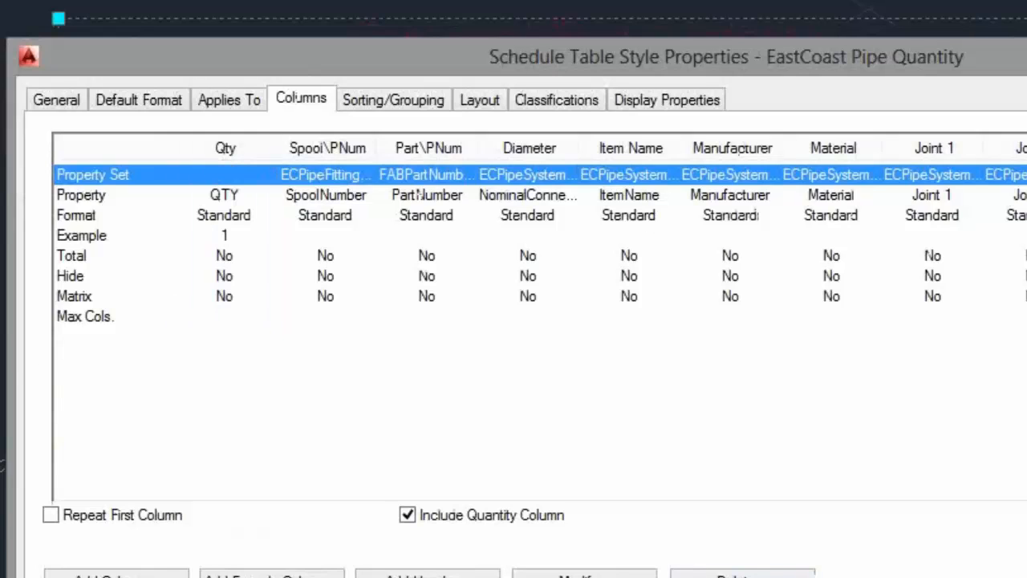
pyautogui.click(585, 574)
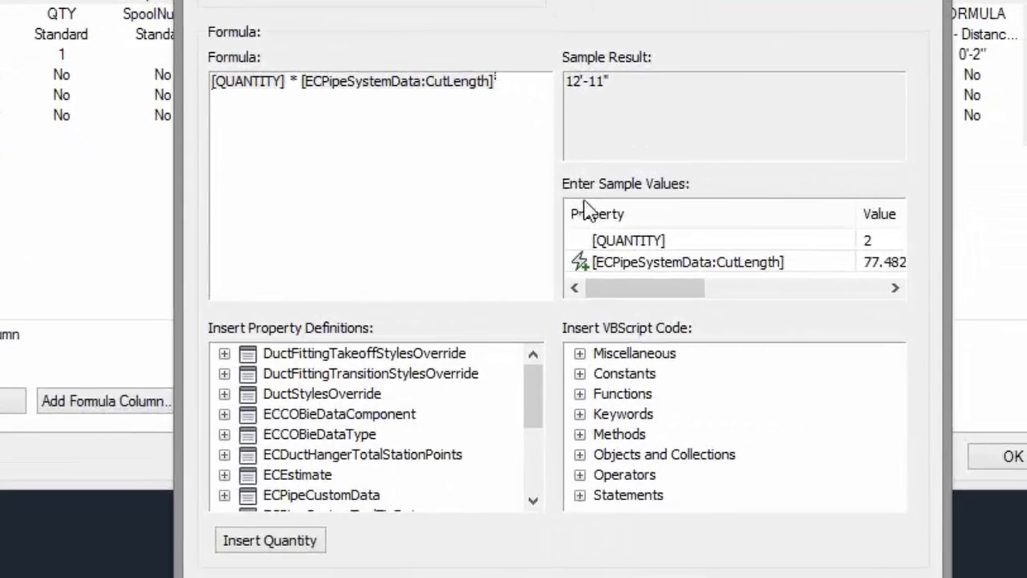
pyautogui.click(484, 177)
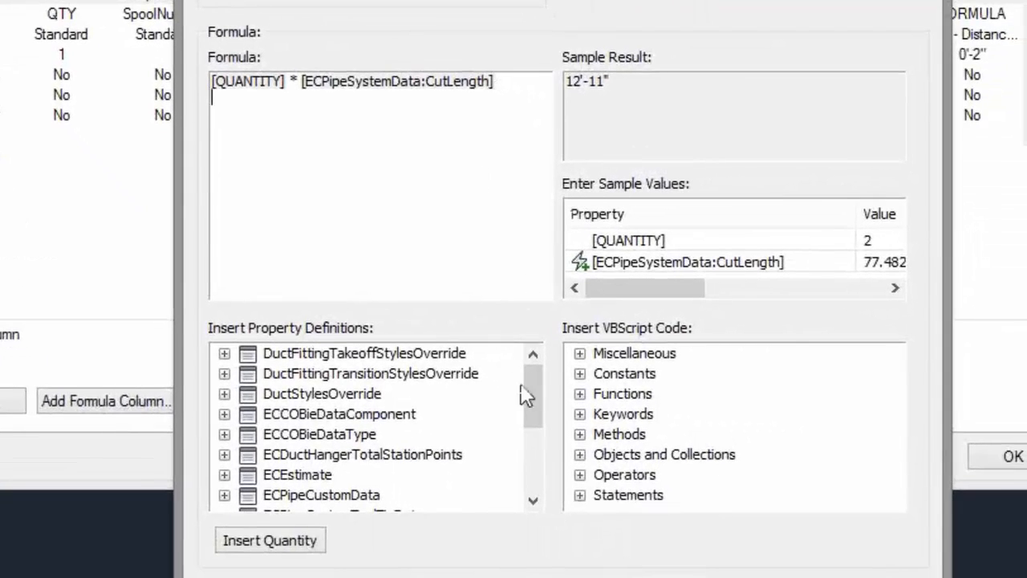
pyautogui.click(275, 546)
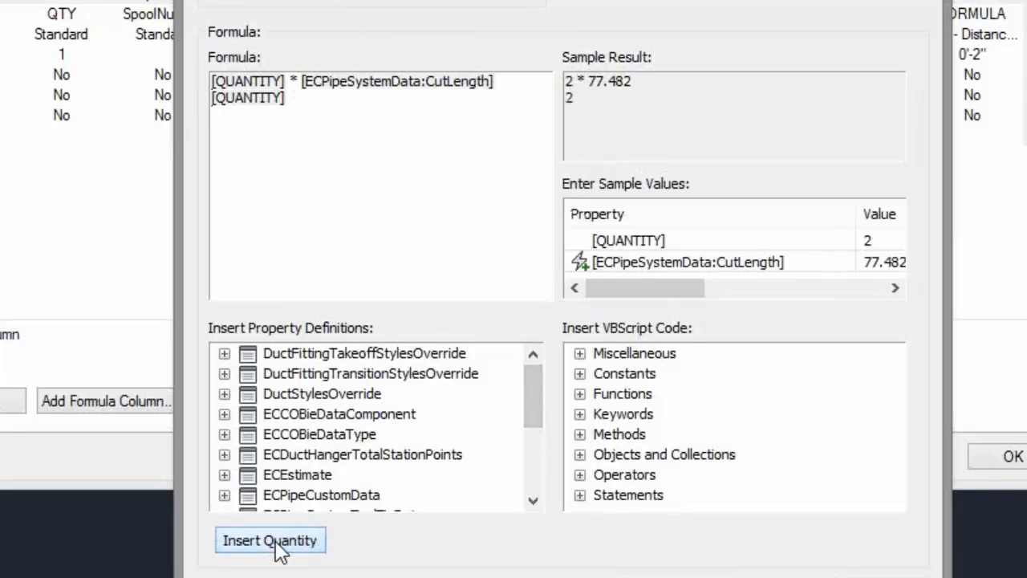
pyautogui.click(276, 546)
pyautogui.click(276, 546)
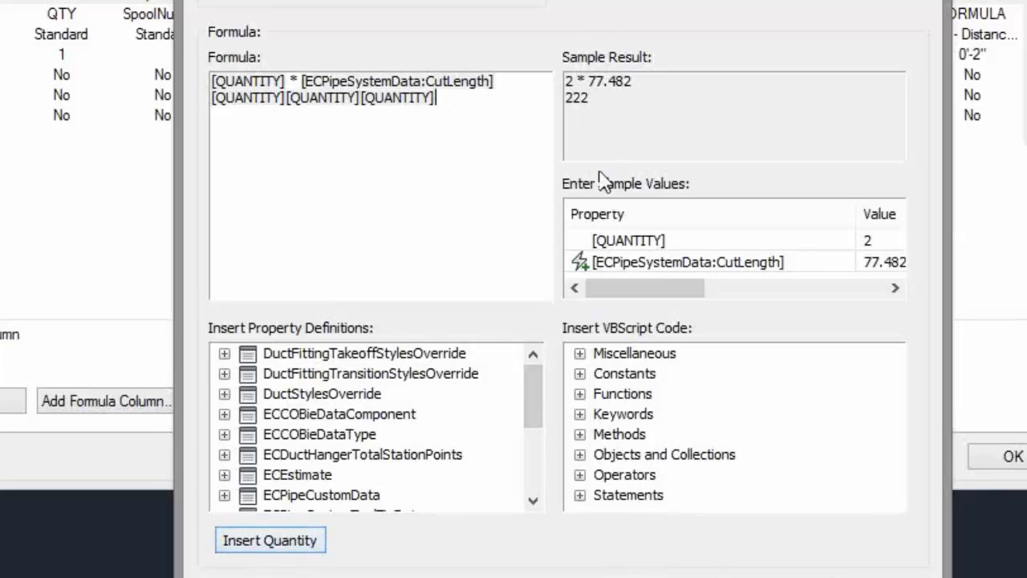
# - Remove the second line of [QUANTITY] entries from the Total Length formula, leaving [QUANTITY] * [ECPipeSystemData:CutLength], and apply the style changes
pyautogui.press('BackSpace')
pyautogui.press('BackSpace')
pyautogui.press('BackSpace')
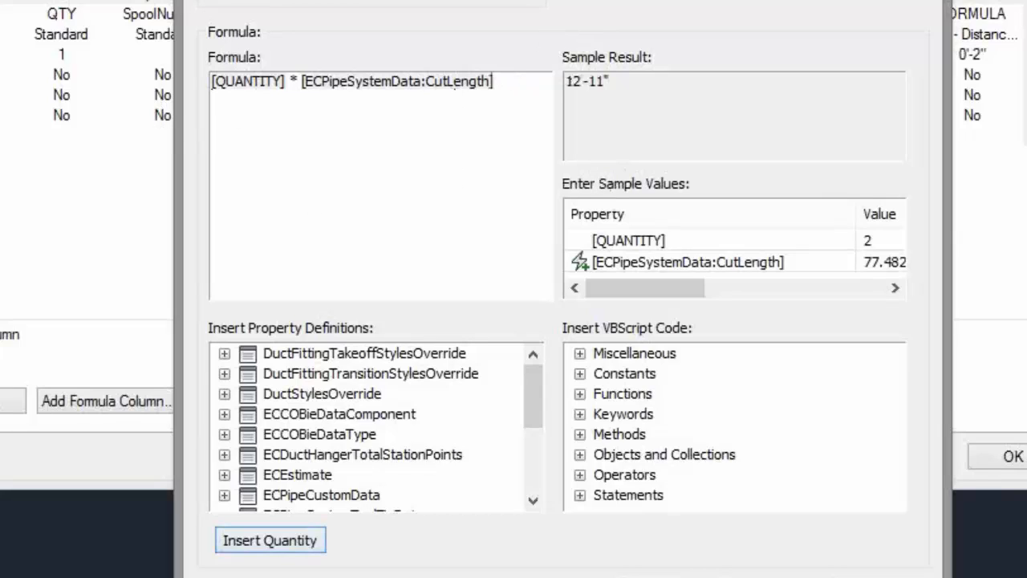
pyautogui.click(650, 576)
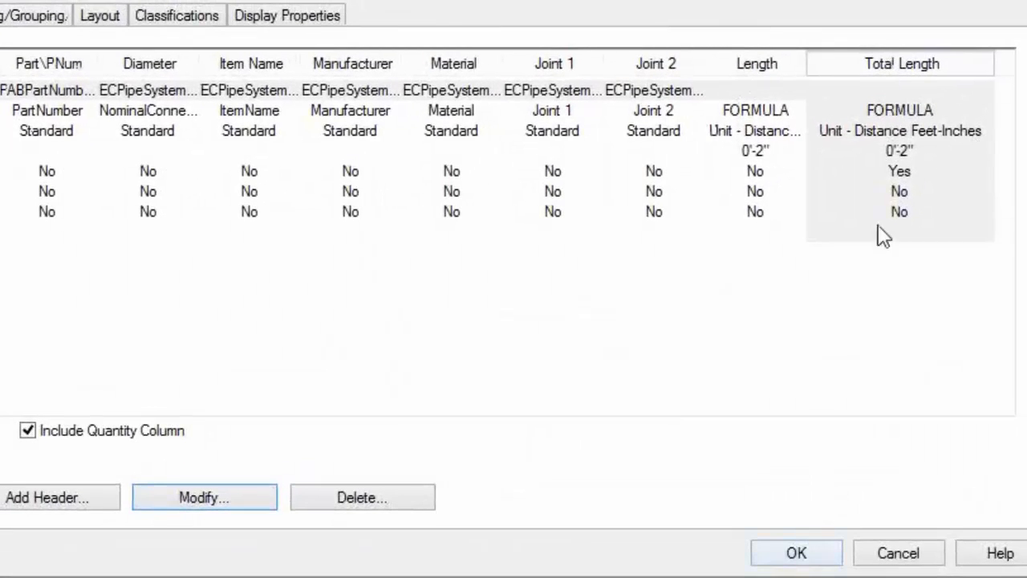
pyautogui.click(810, 552)
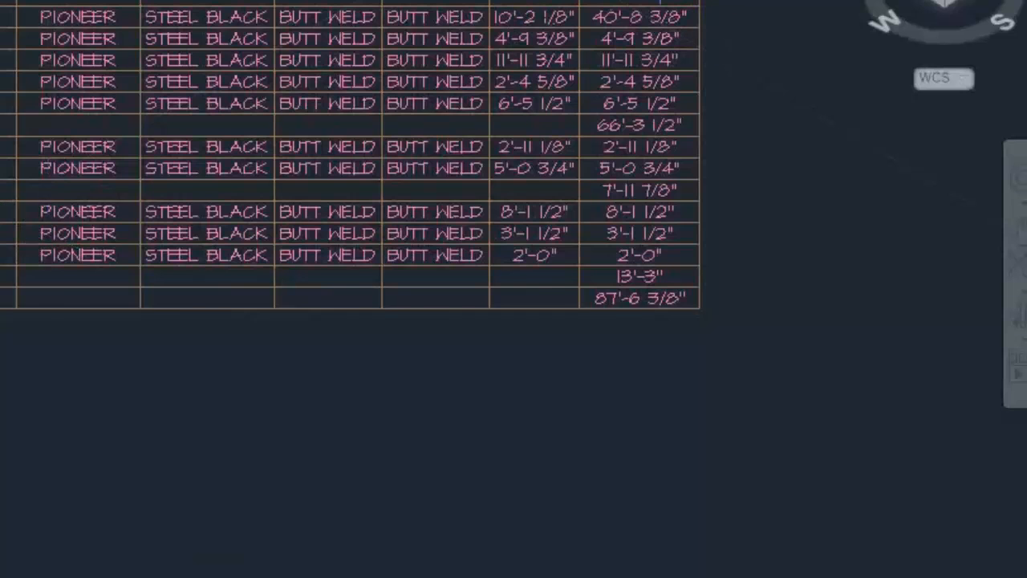
# - Add a header named Joints above the Joint 1 and Joint 2 columns in the schedule table style and apply it
pyautogui.scroll(4, 660, 1)
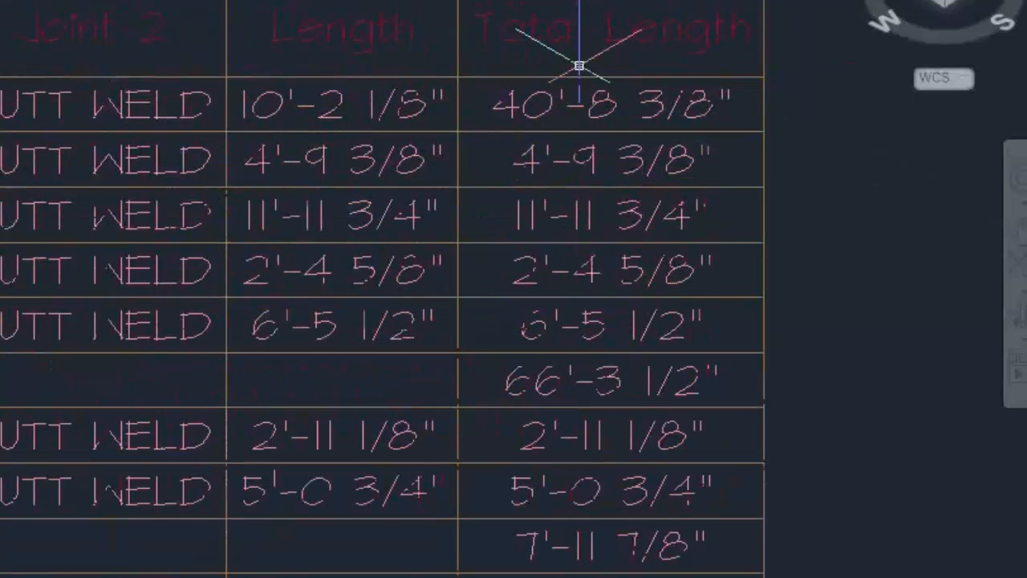
pyautogui.scroll(-2, 561, 77)
pyautogui.moveTo(282, 191); pyautogui.dragTo(449, 147, button='middle')
pyautogui.scroll(-2, 448, 146)
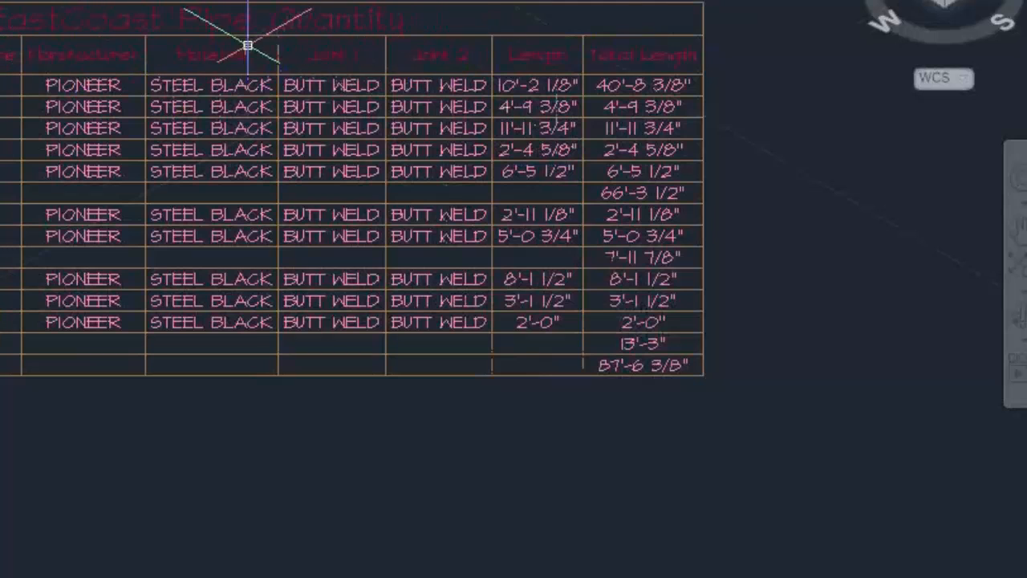
pyautogui.click(386, 34)
pyautogui.rightClick(386, 34)
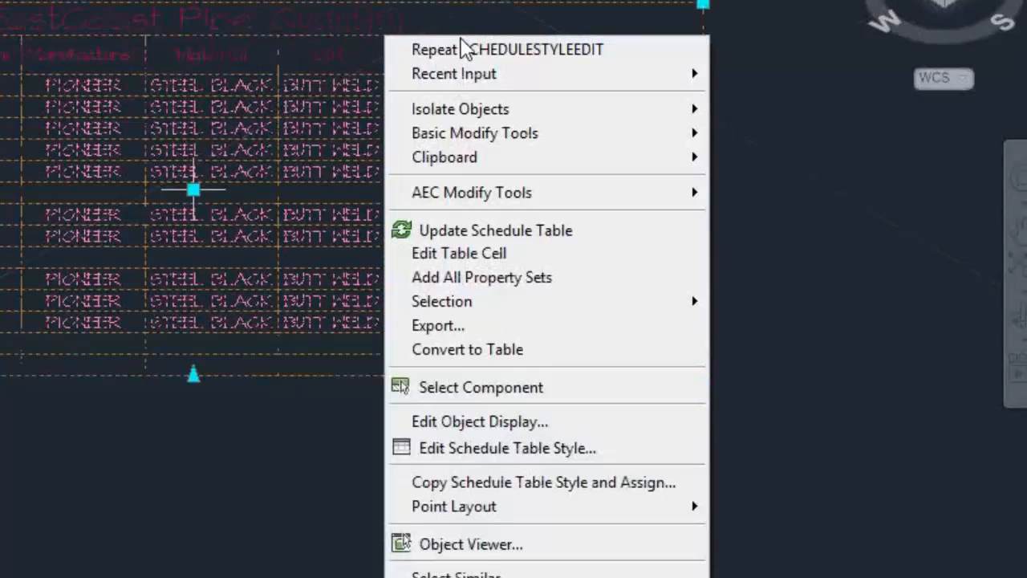
pyautogui.click(483, 449)
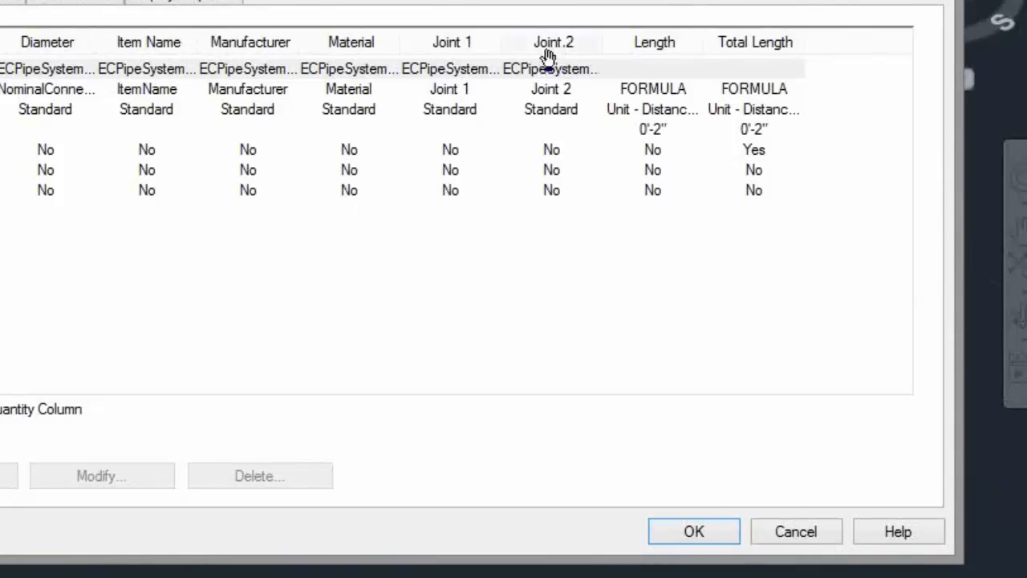
pyautogui.click(464, 46)
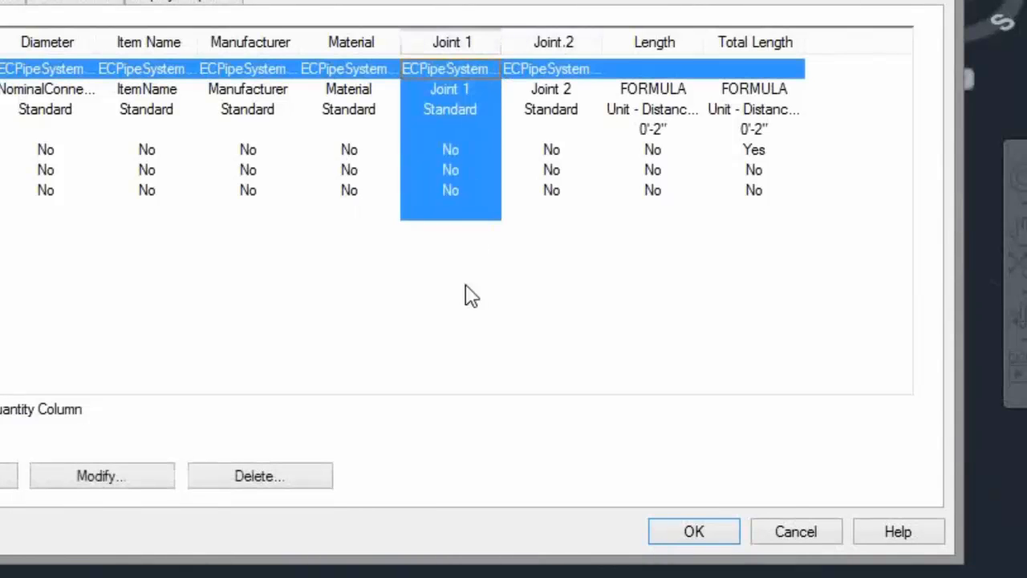
pyautogui.keyDown('ctrl'); pyautogui.click(562, 44); pyautogui.keyUp('ctrl')
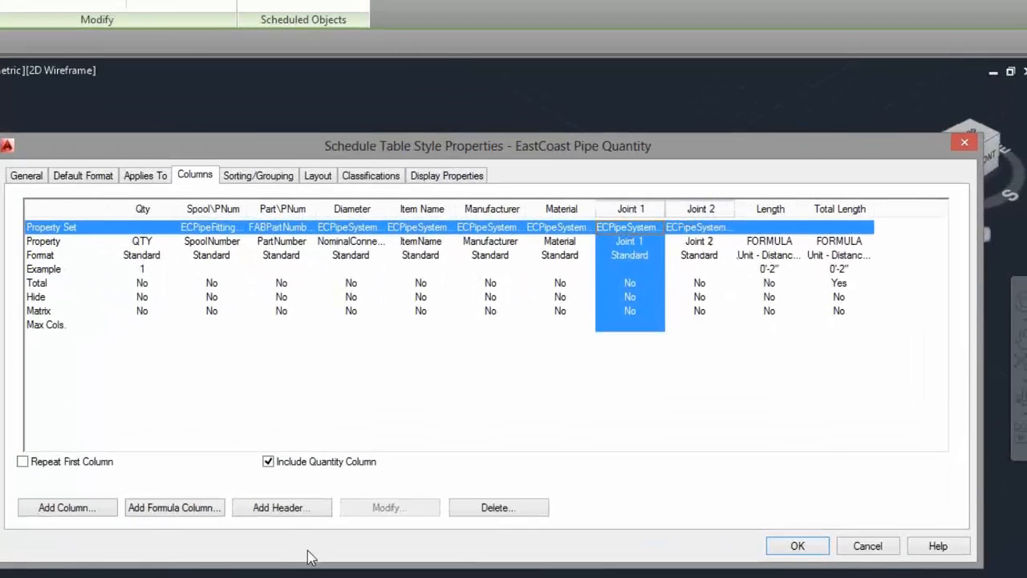
pyautogui.click(280, 507)
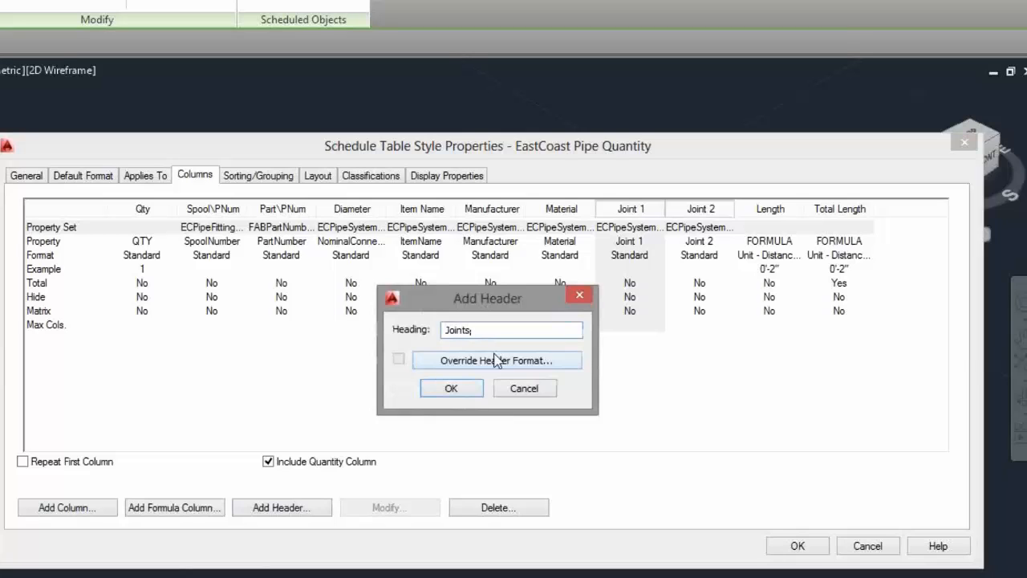
pyautogui.click(452, 389)
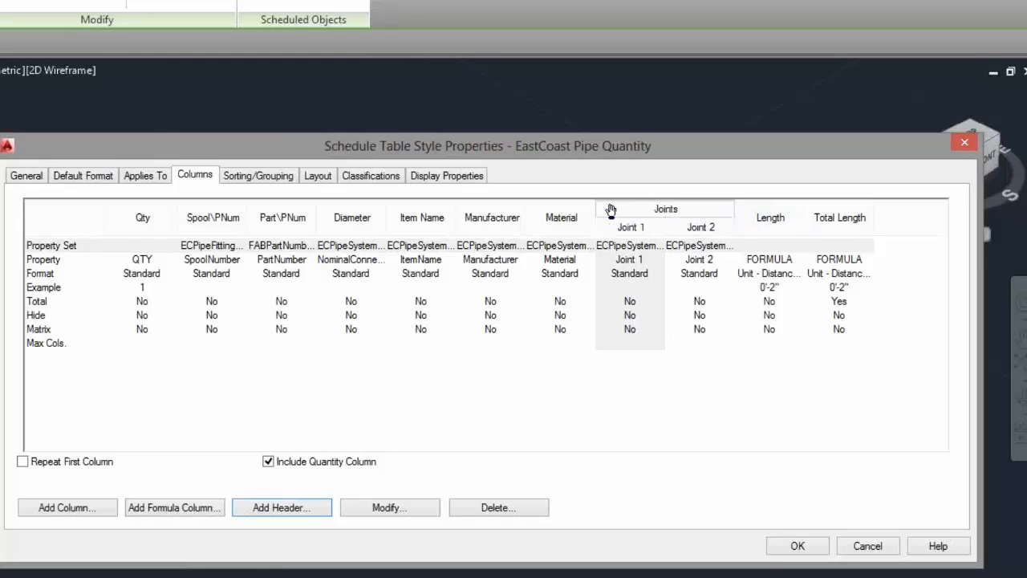
pyautogui.click(810, 551)
# - Add a header Spool\PInfo above the Spool\PNum and Part\PNum columns in the schedule table style and apply it
pyautogui.scroll(4, 569, 206)
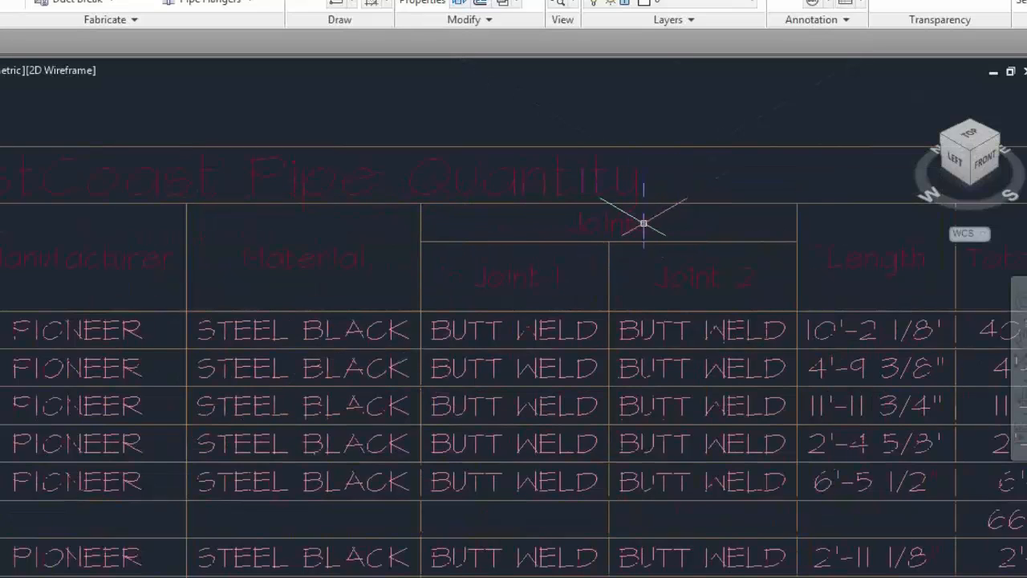
pyautogui.scroll(-4, 572, 246)
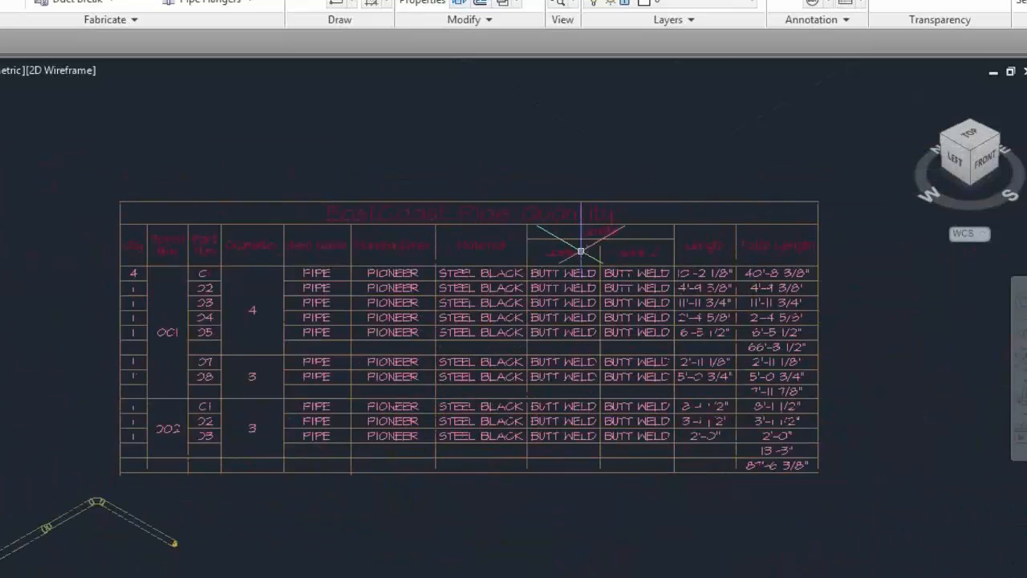
pyautogui.scroll(3, 583, 248)
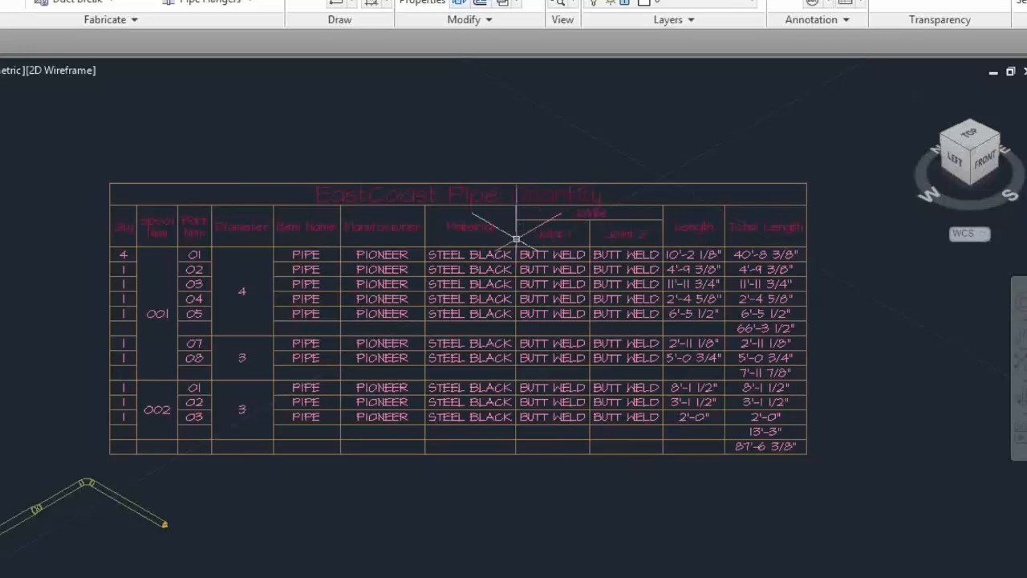
pyautogui.moveTo(424, 271); pyautogui.dragTo(432, 237, button='middle')
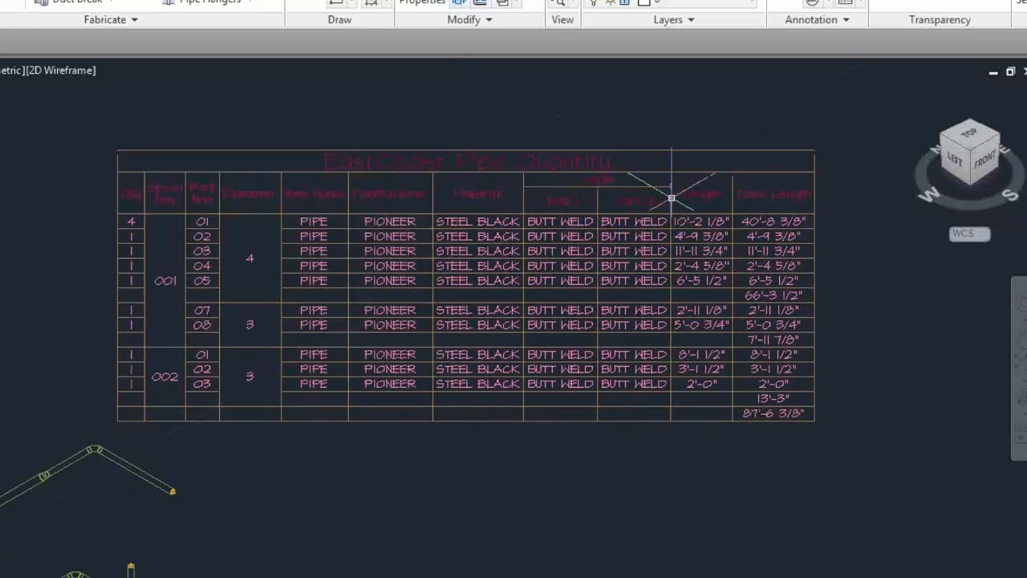
pyautogui.click(192, 192)
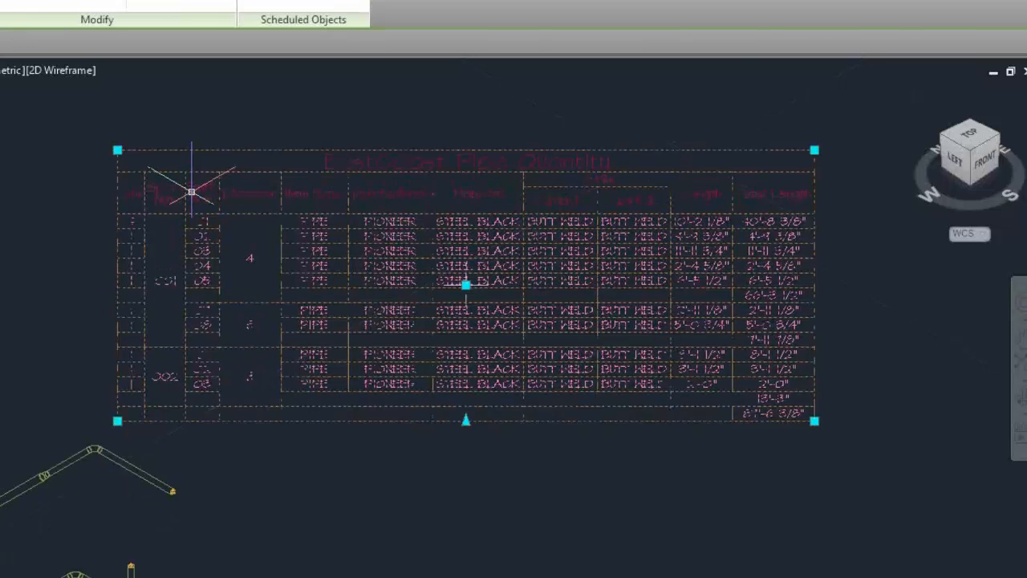
pyautogui.rightClick(193, 192)
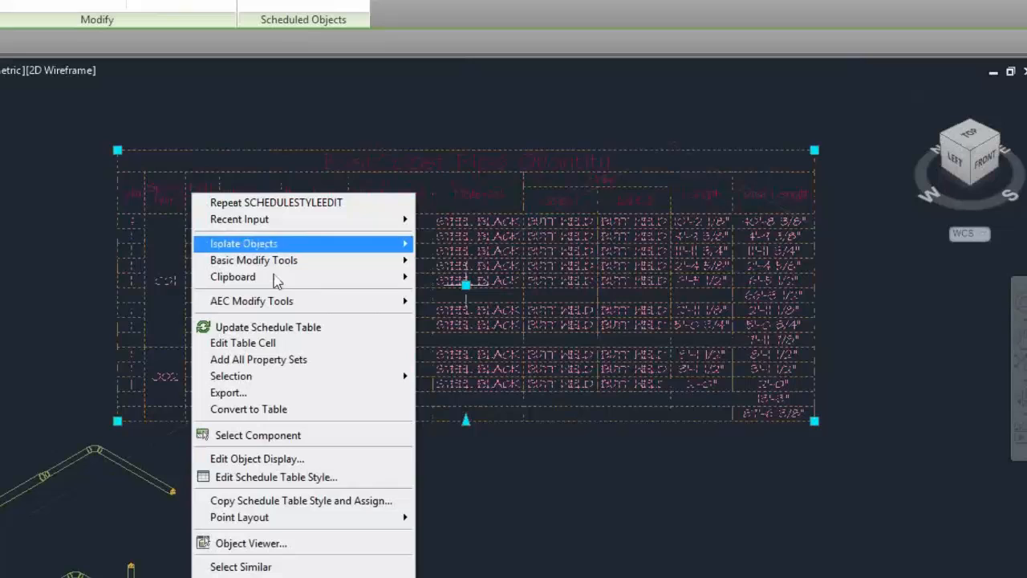
pyautogui.click(269, 478)
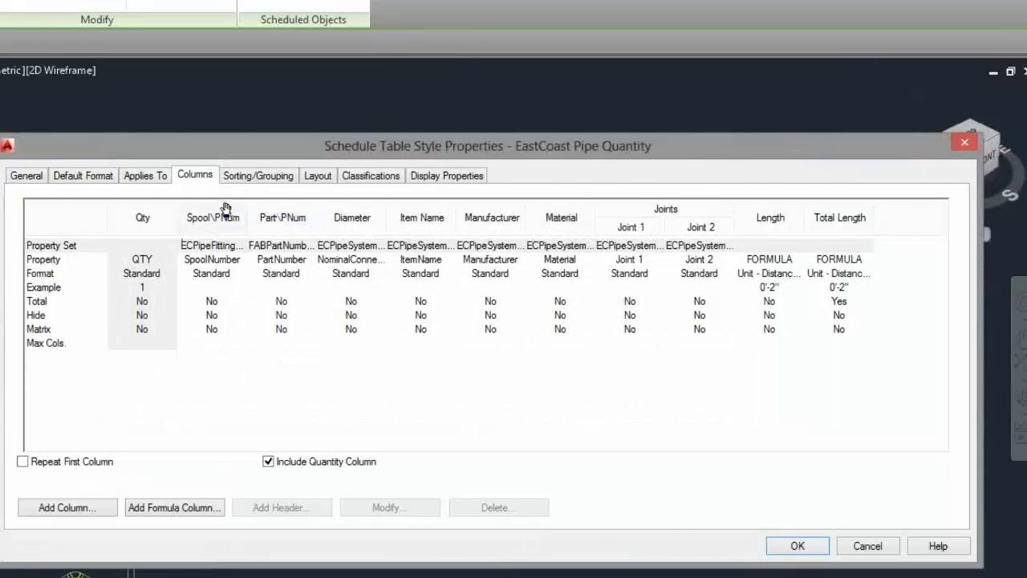
pyautogui.click(211, 219)
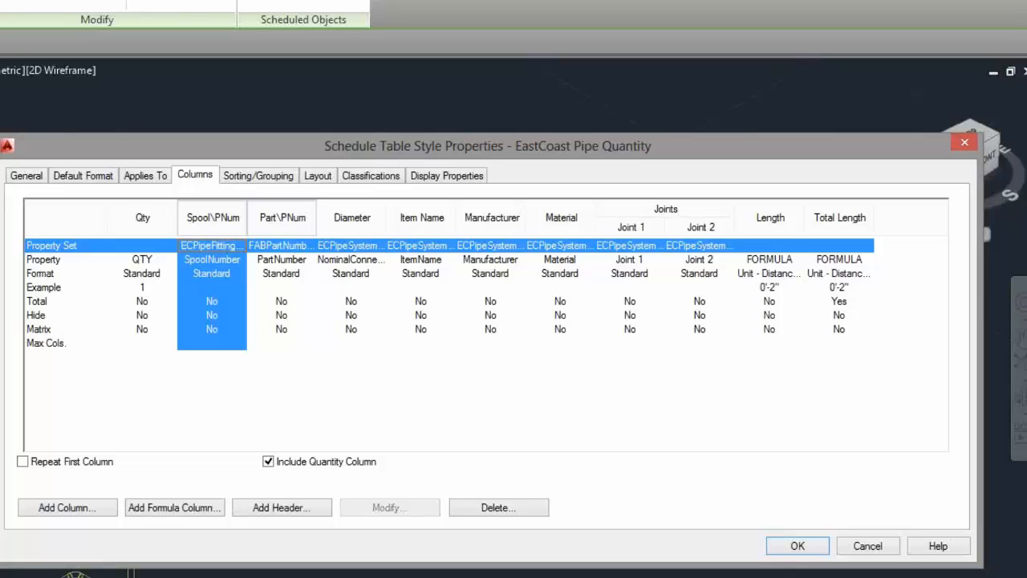
pyautogui.click(289, 508)
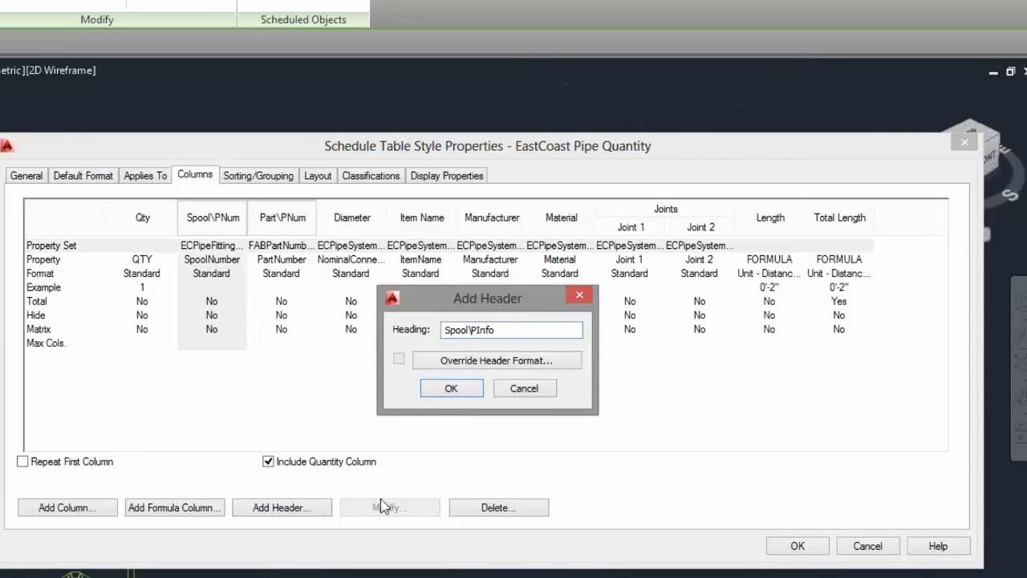
pyautogui.click(453, 390)
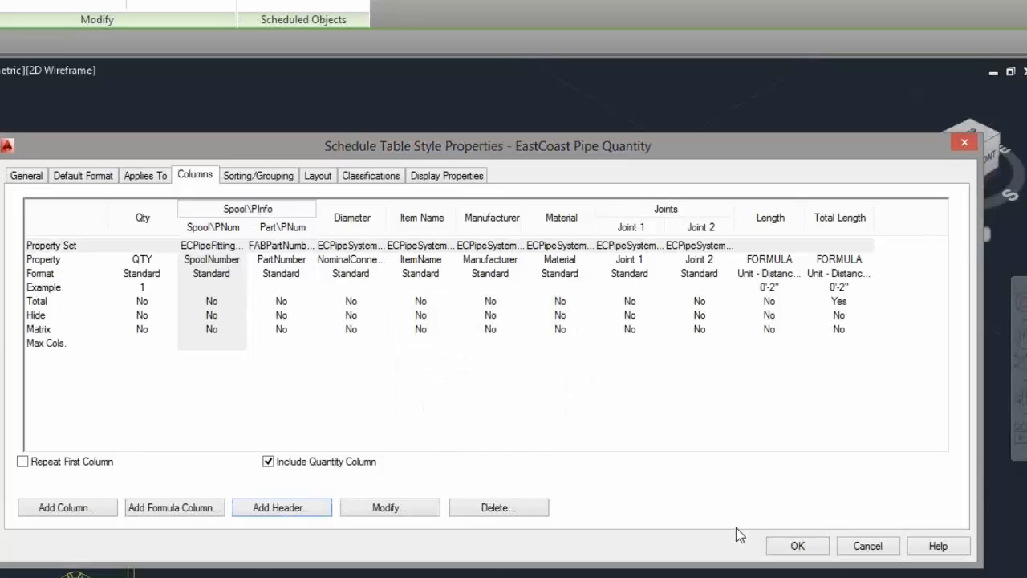
pyautogui.click(797, 546)
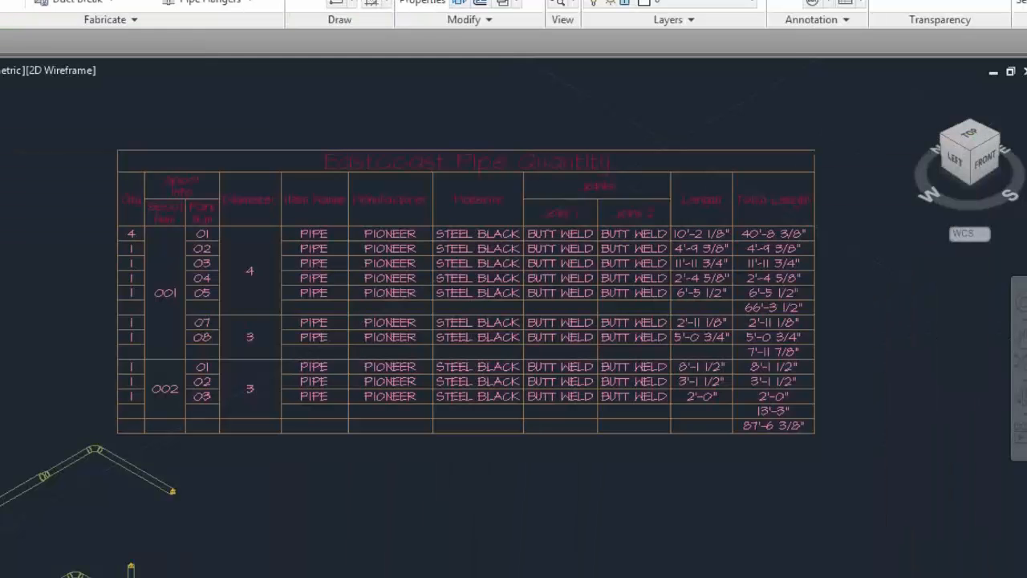
# - Move the pipe quantity schedule table up and to the left in the drawing, above the pipe runs
pyautogui.scroll(5, 139, 165)
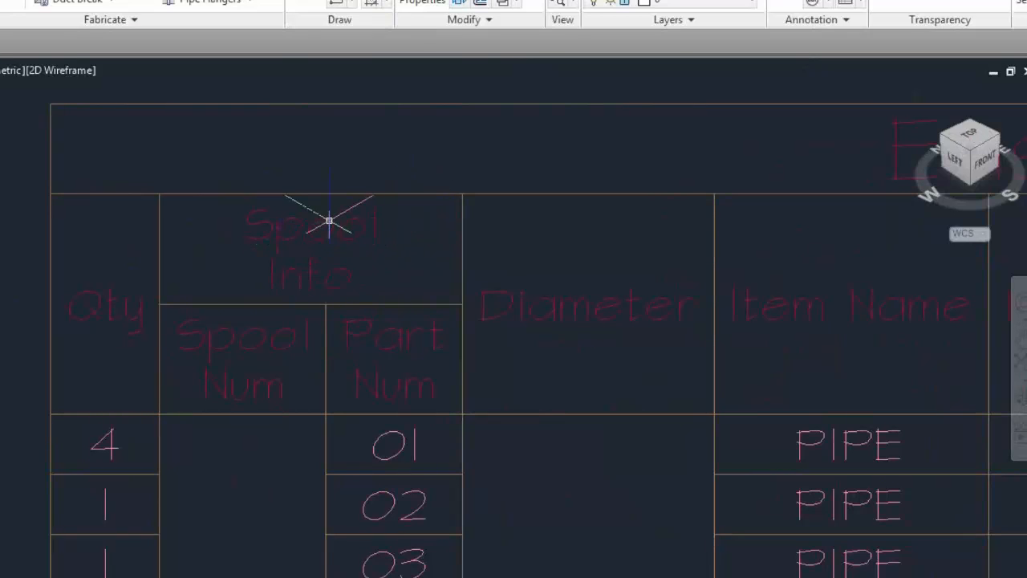
pyautogui.scroll(-8, 273, 265)
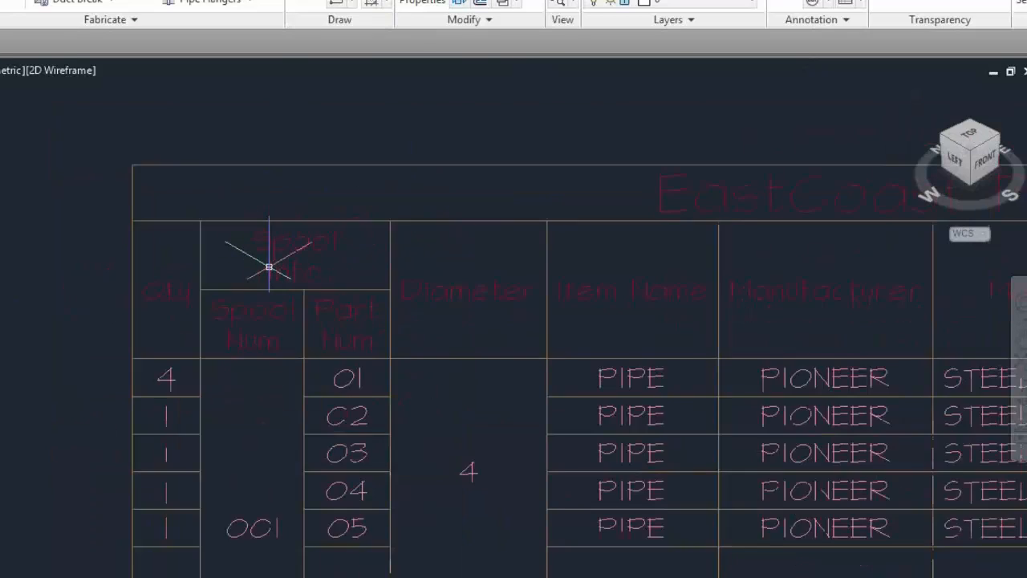
pyautogui.moveTo(281, 266)
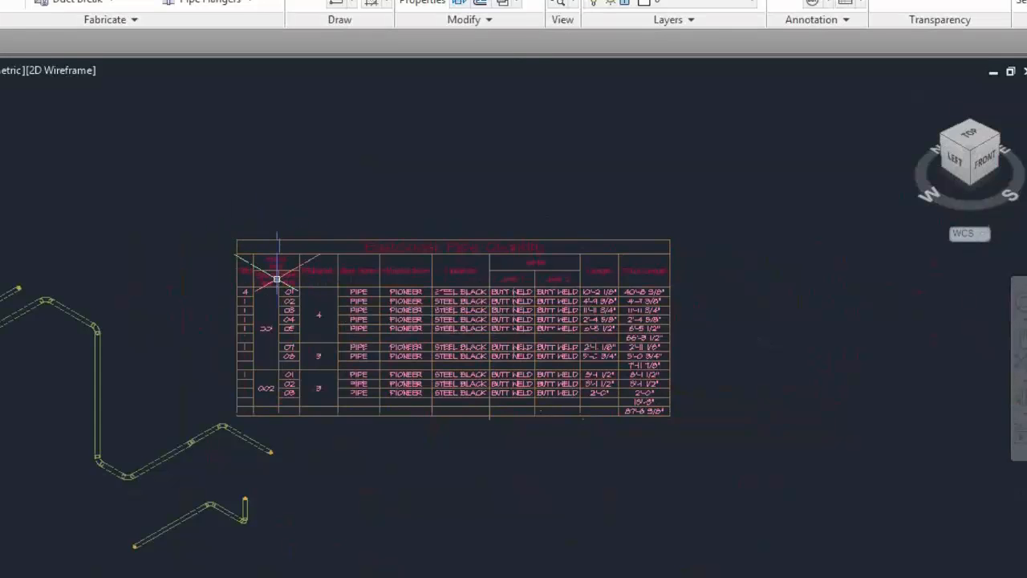
pyautogui.scroll(5, 275, 277)
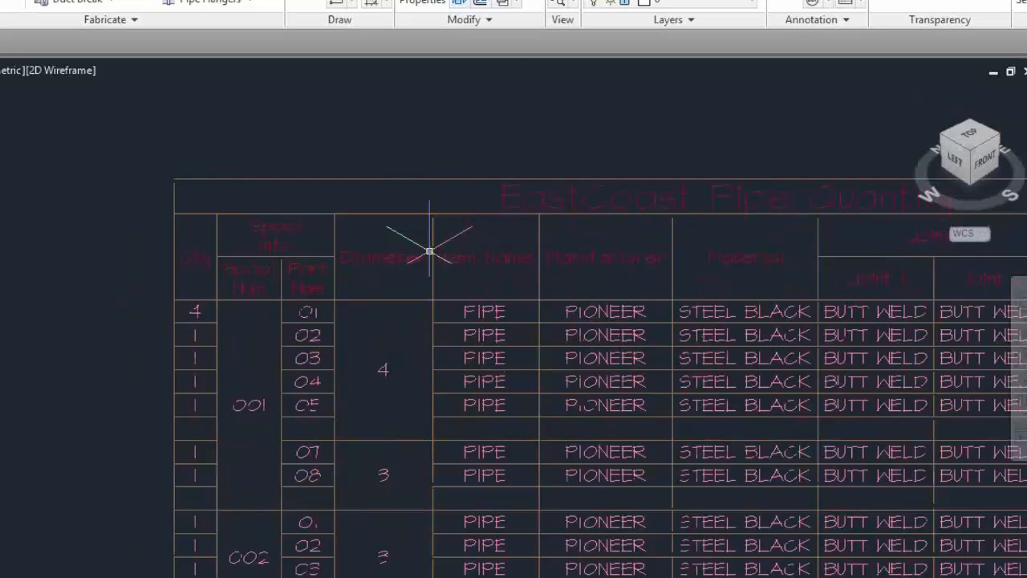
pyautogui.scroll(-3, 429, 251)
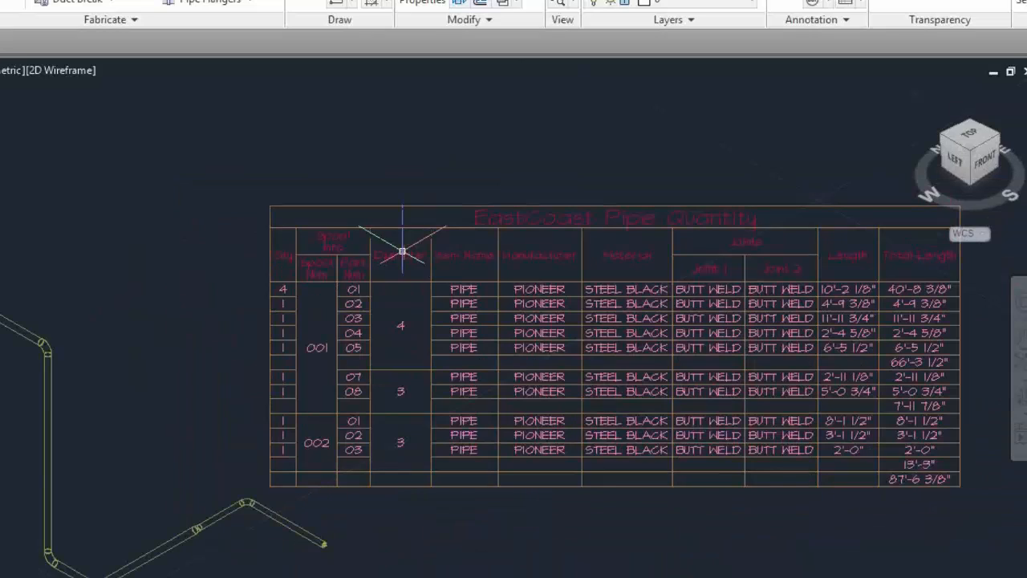
pyautogui.click(631, 222)
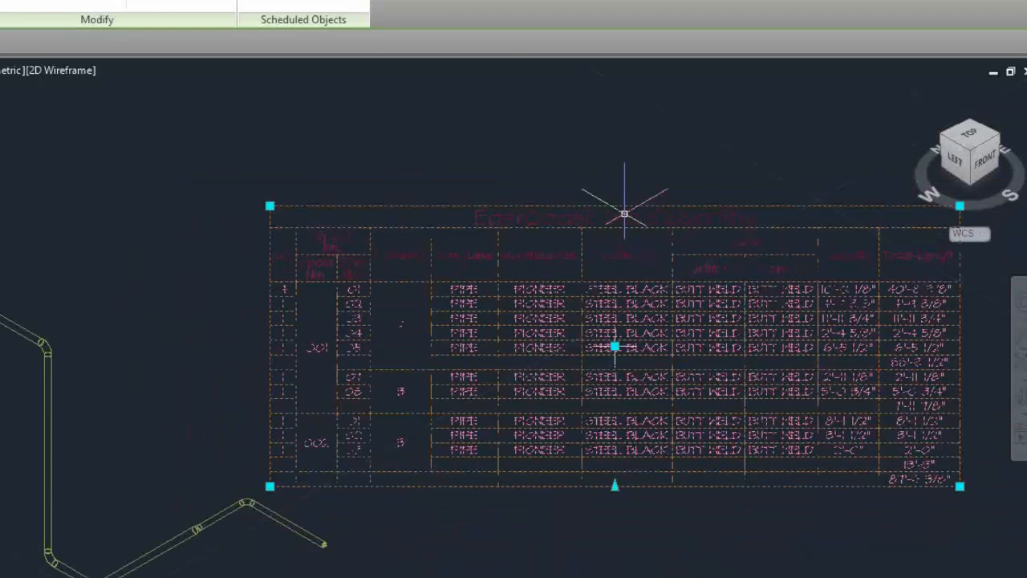
pyautogui.moveTo(624, 213); pyautogui.dragTo(527, 104)
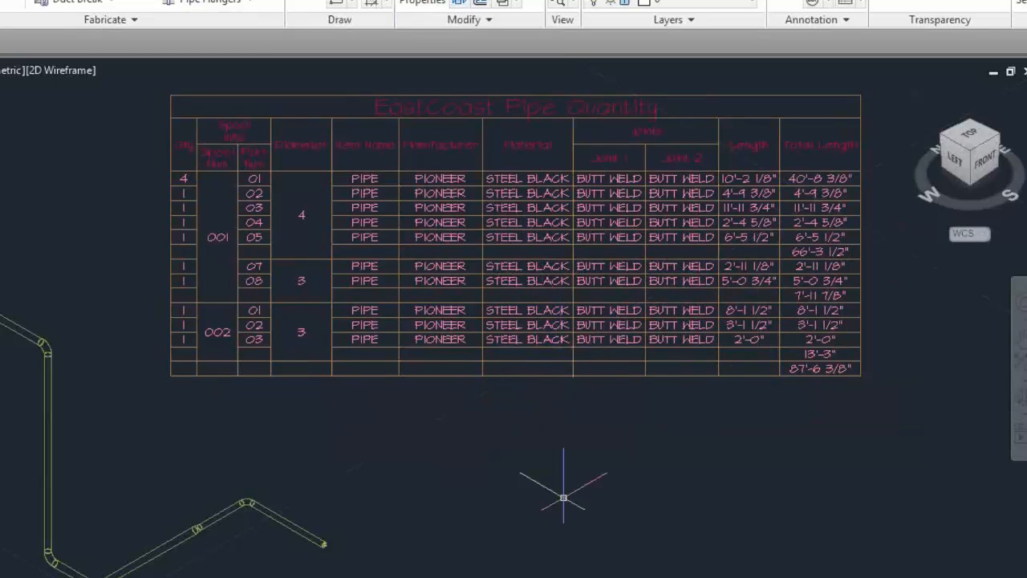
# - Start a new formula column in the pipe quantity schedule table style, headed Joint and placed after the Joint 1 column
pyautogui.click(616, 175)
pyautogui.rightClick(565, 177)
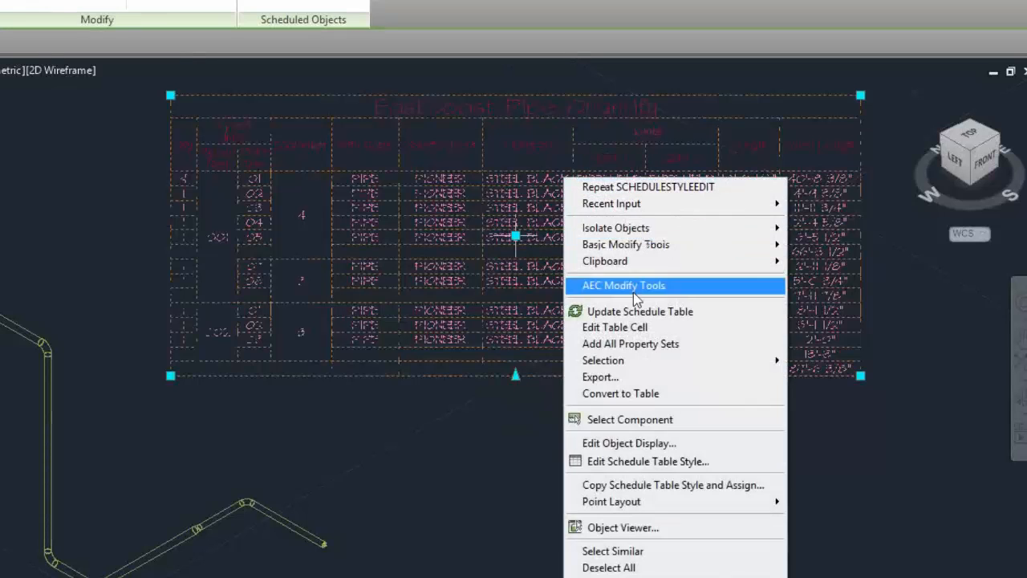
pyautogui.click(644, 463)
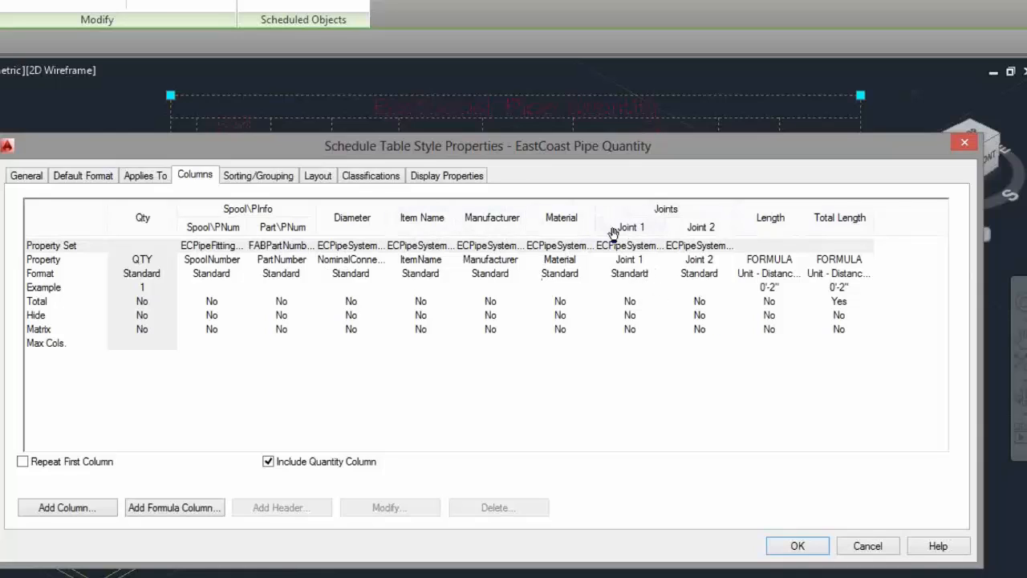
pyautogui.click(645, 229)
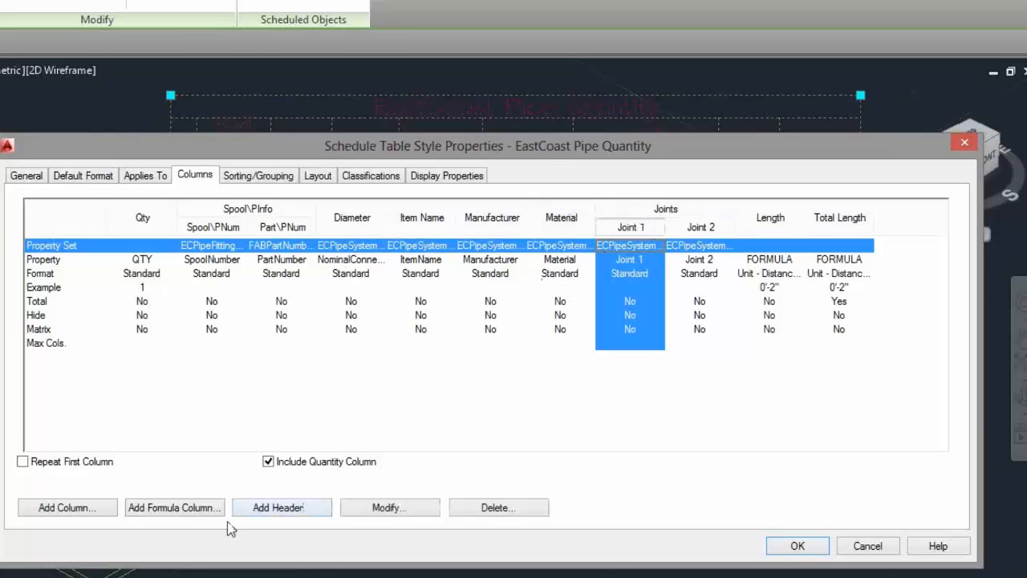
pyautogui.click(171, 514)
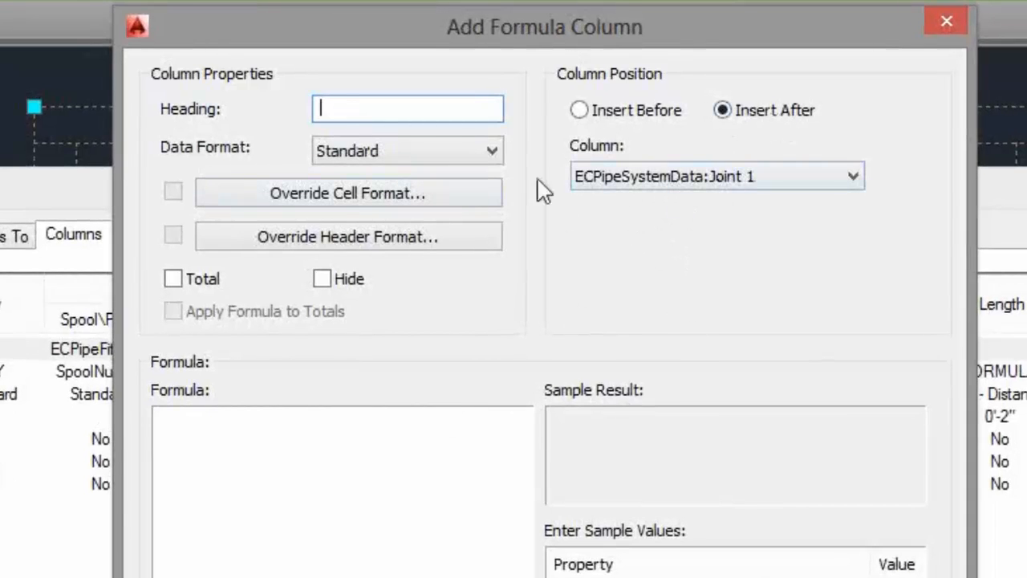
pyautogui.write('oint')
# - Enter the formula line Joint = UCase("[ECPipeSystemData:Joint 1]") for the new column, inserting the property from the ECPipeSystemData definitions
pyautogui.click(214, 415)
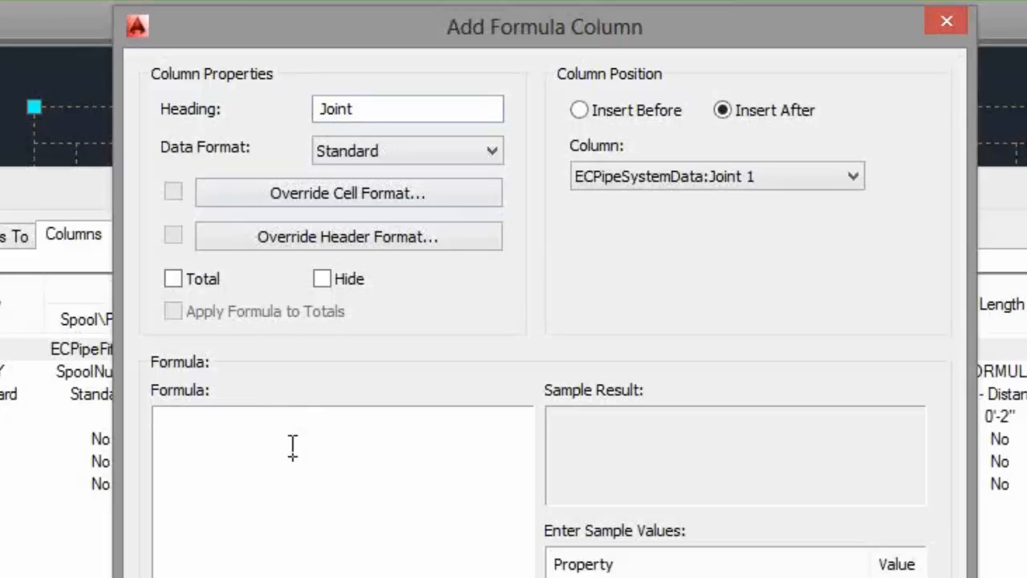
pyautogui.write('Joint =')
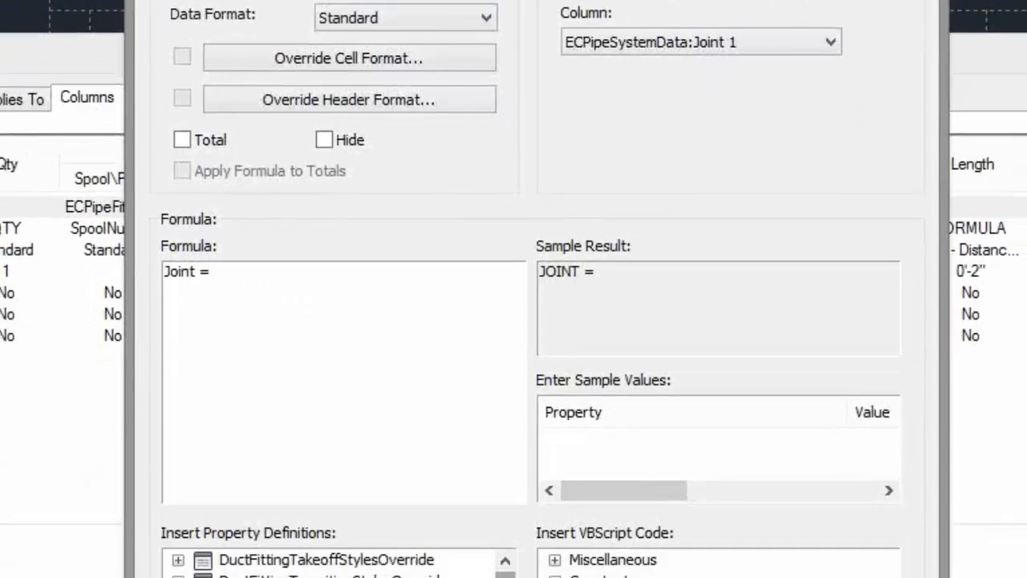
pyautogui.moveTo(503, 375); pyautogui.dragTo(501, 406)
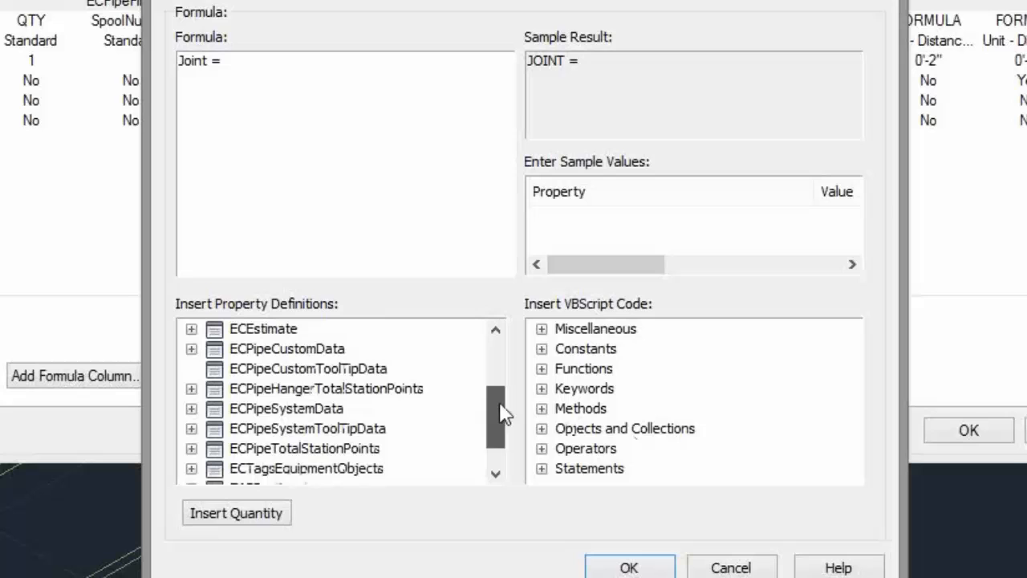
pyautogui.click(191, 409)
pyautogui.moveTo(500, 363); pyautogui.dragTo(507, 401)
pyautogui.doubleClick(275, 389)
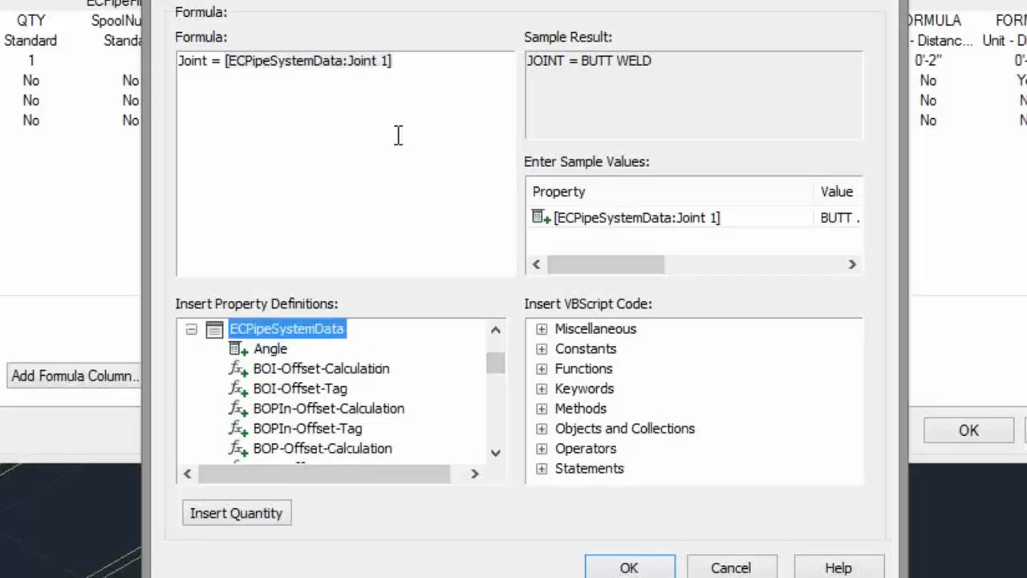
pyautogui.click(451, 62)
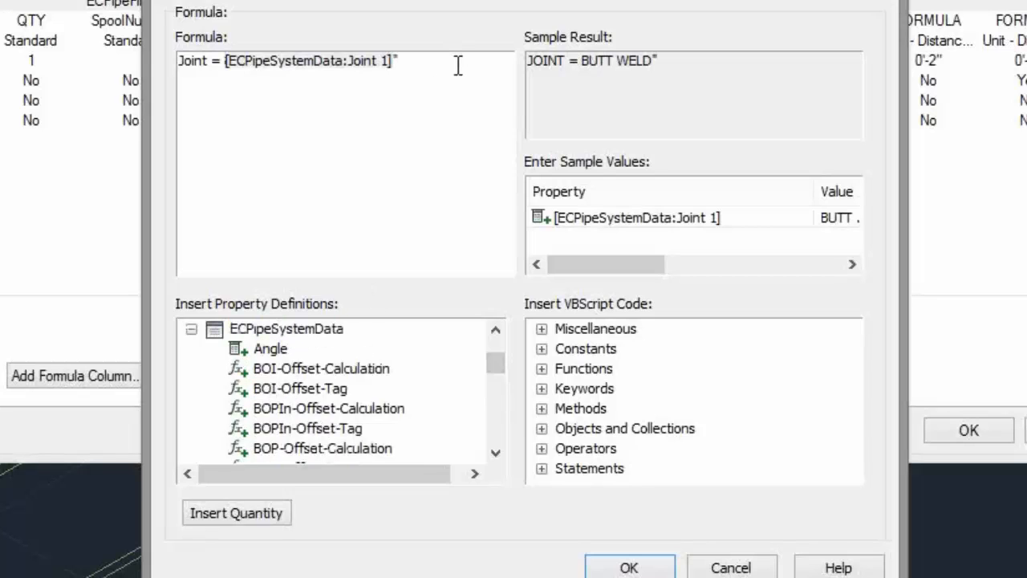
pyautogui.write('"')
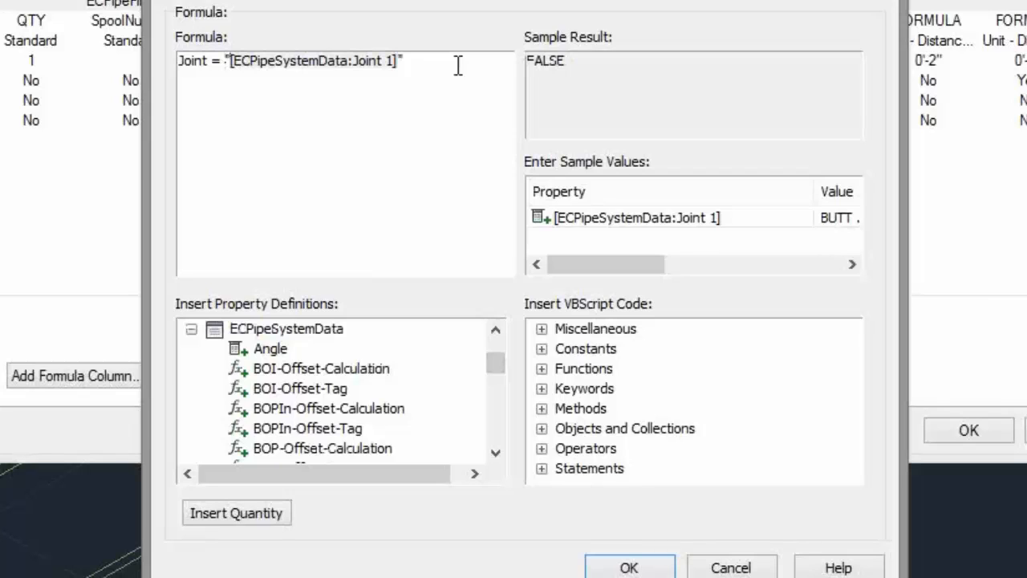
pyautogui.write('UCase')
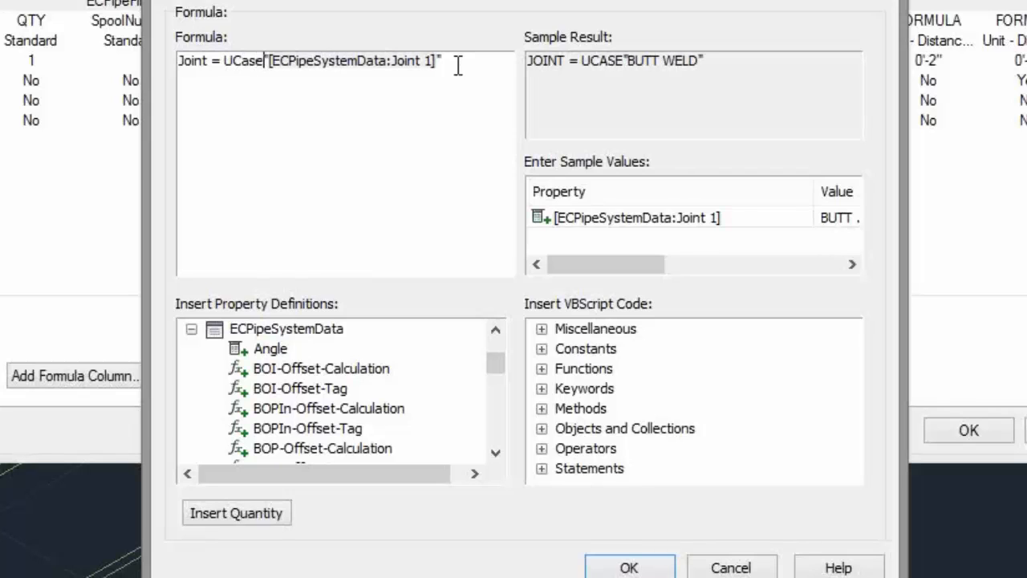
pyautogui.write('(')
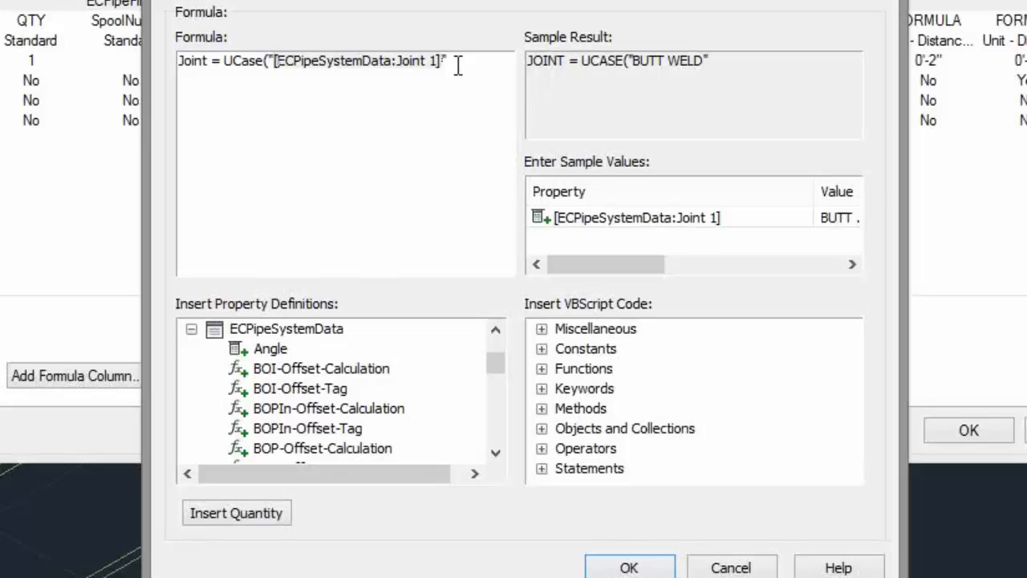
pyautogui.write(')')
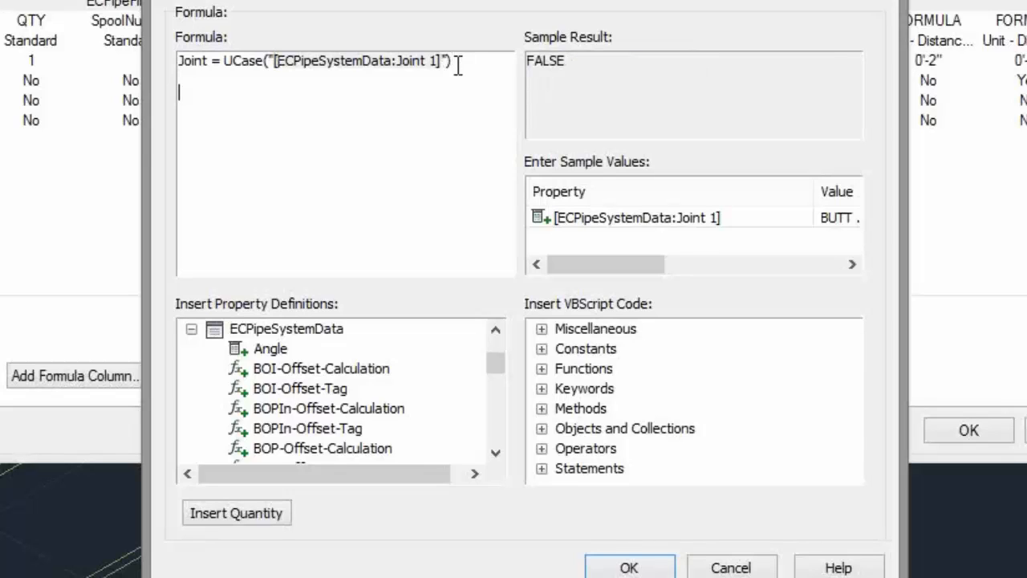
# - Add an If block setting RESULT = "BW" when Joint = "BUTT WELD", closed with End If, and apply the column and style changes
pyautogui.press('Return')
pyautogui.press('Return')
pyautogui.write('If J')
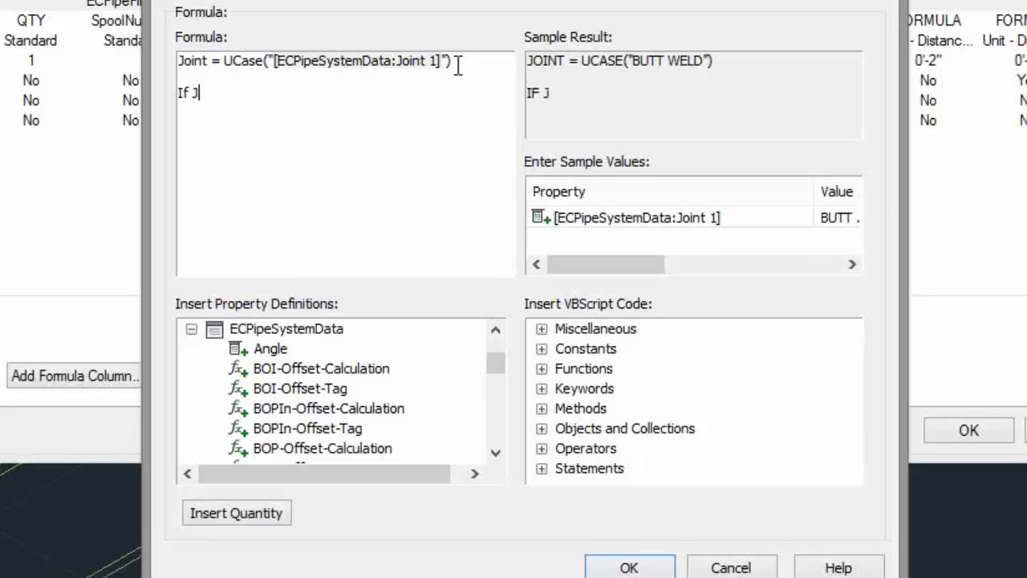
pyautogui.write('oint')
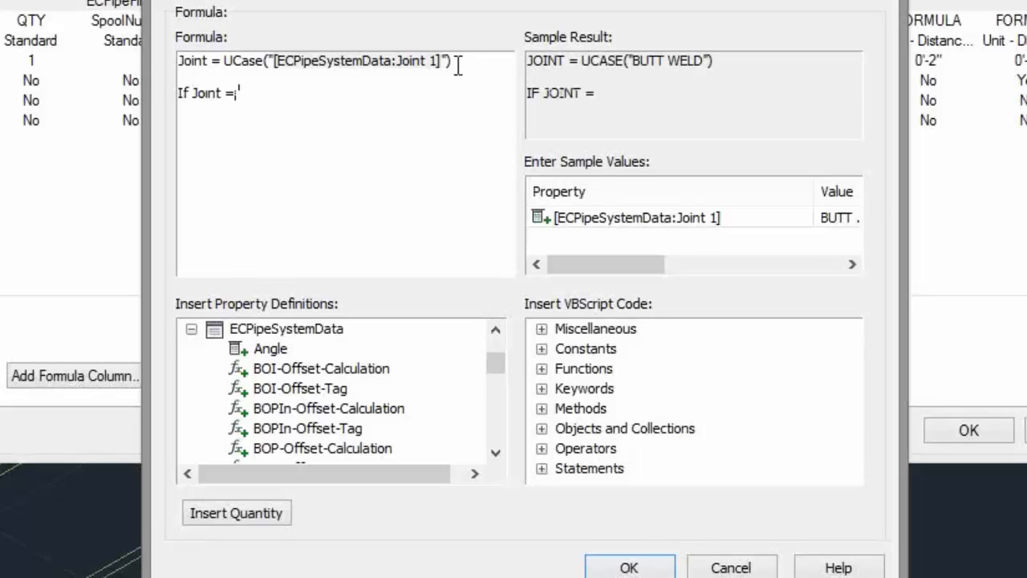
pyautogui.write(' = "BUTT WE')
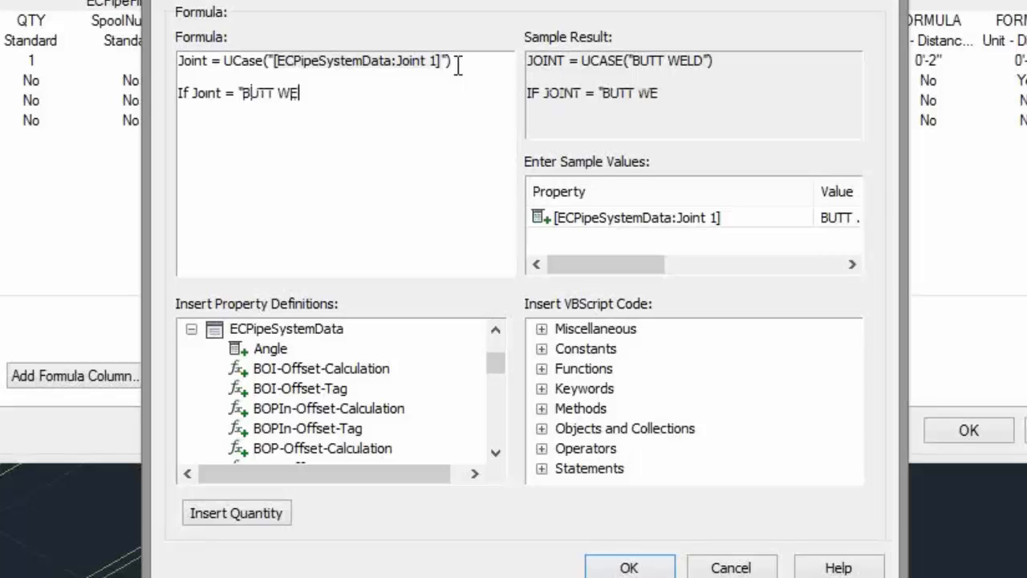
pyautogui.write('LD" T')
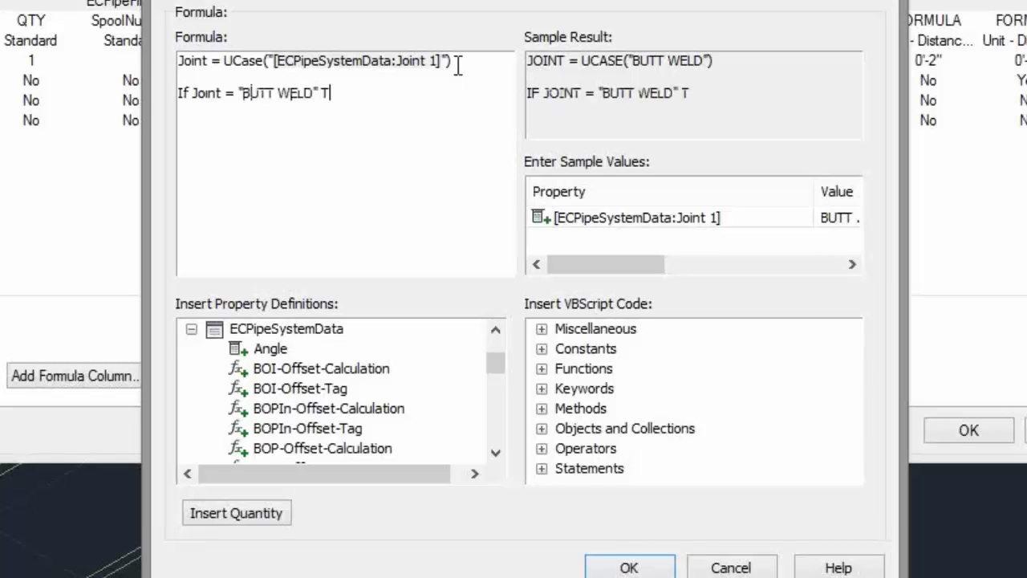
pyautogui.write('hen')
pyautogui.press('Return')
pyautogui.press('Tab')
pyautogui.write('RESUL')
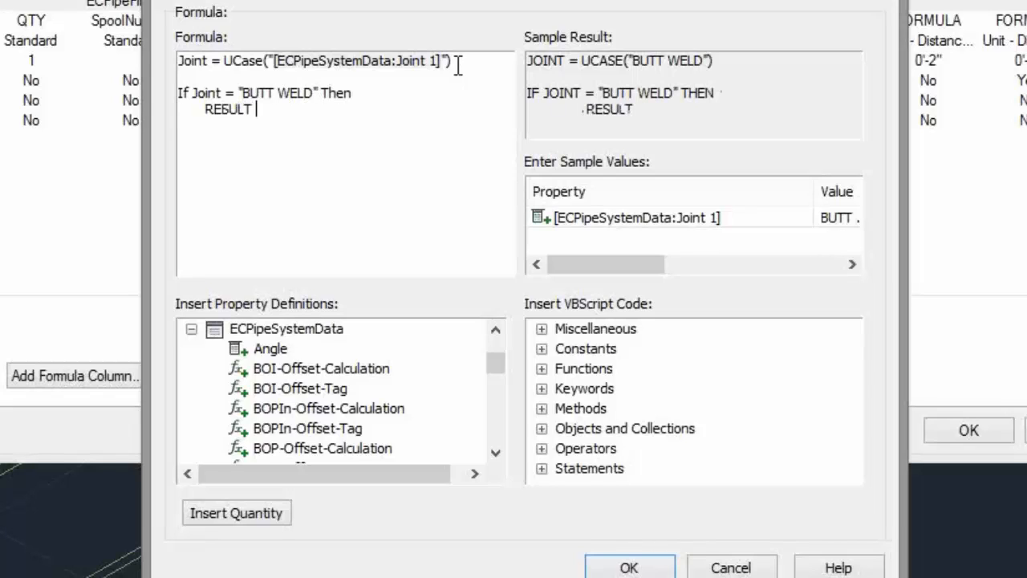
pyautogui.write('T = "BW')
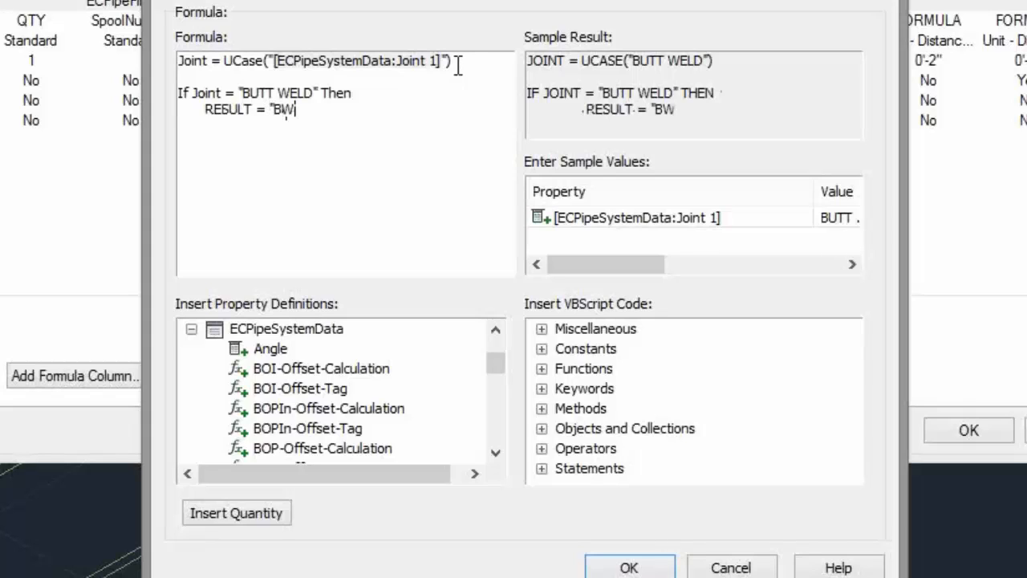
pyautogui.write('" End If')
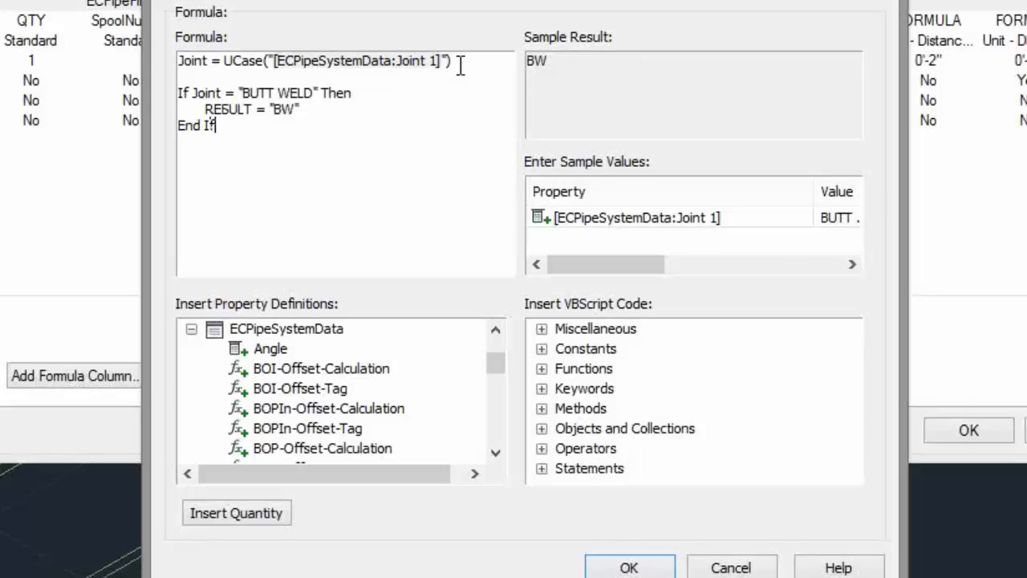
pyautogui.click(334, 79)
pyautogui.click(651, 571)
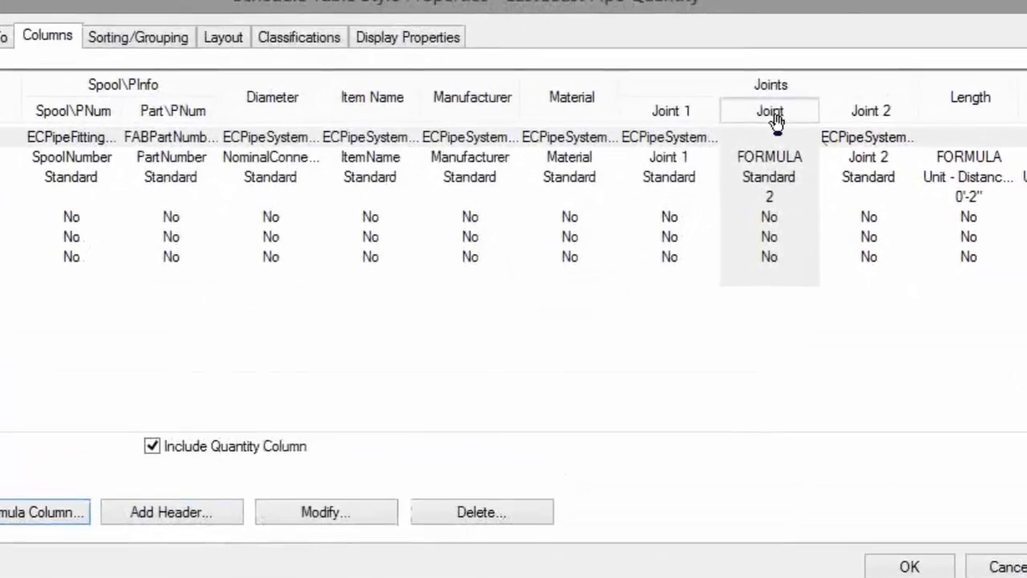
pyautogui.click(912, 566)
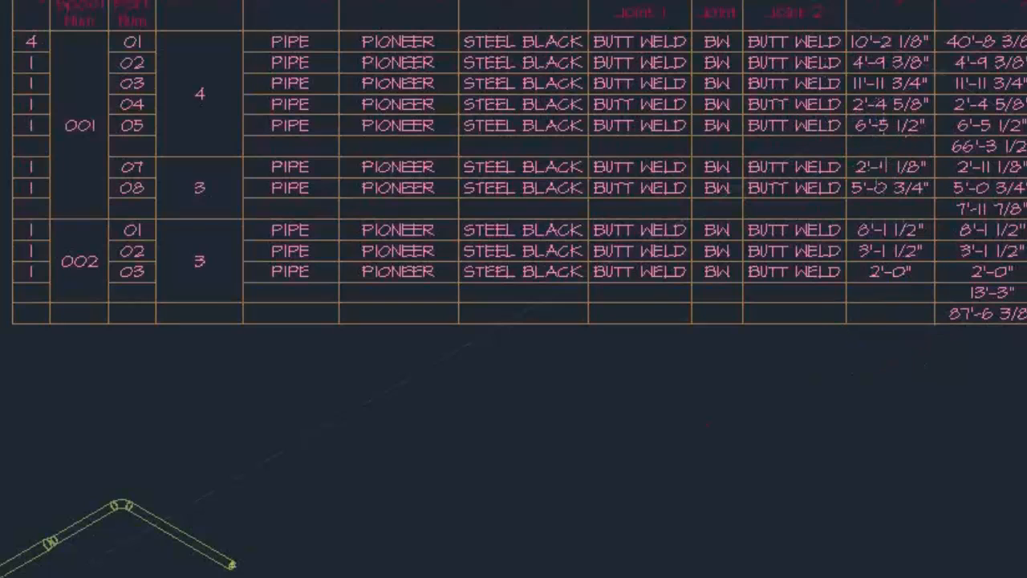
# - Examine the new Joint column between Joint 1 and Joint 2 in the schedule table
pyautogui.scroll(6, 709, 26)
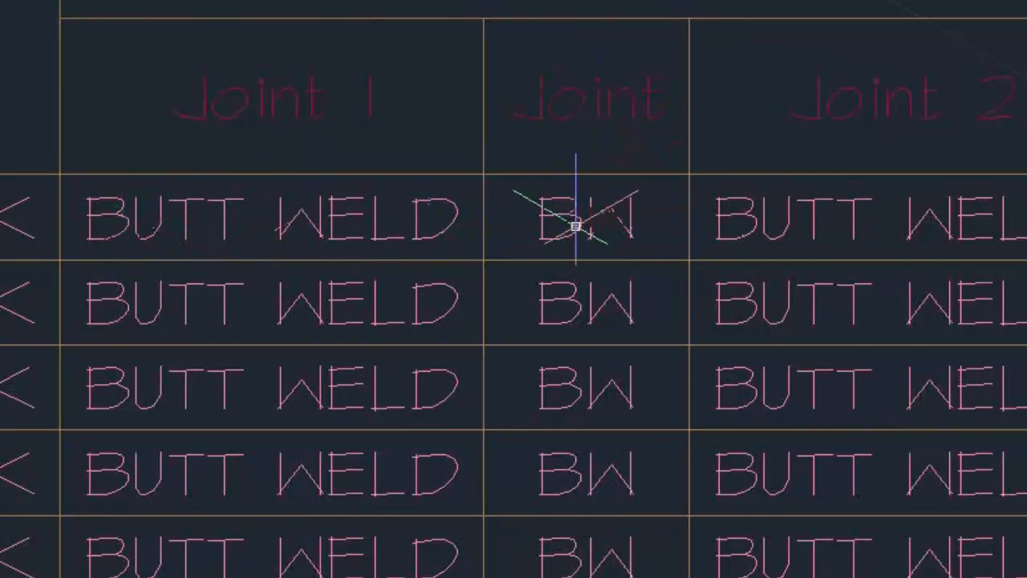
pyautogui.scroll(-2, 592, 211)
pyautogui.scroll(-2, 589, 216)
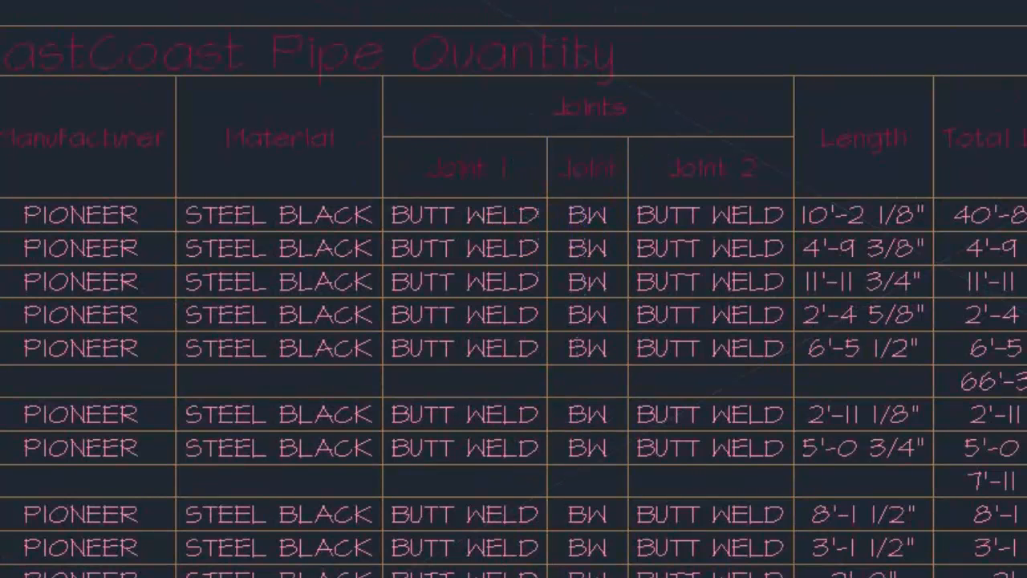
pyautogui.moveTo(589, 230)
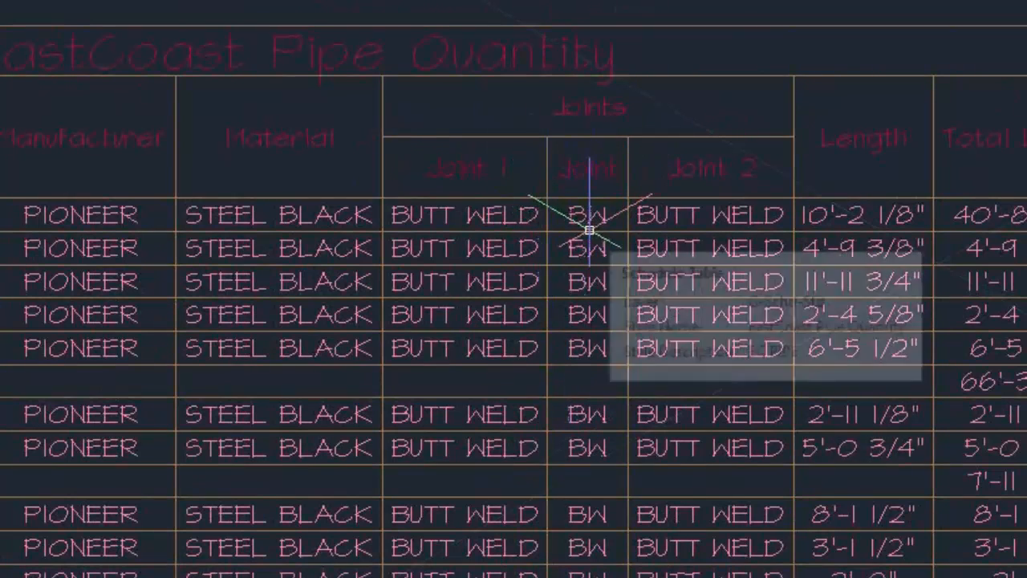
pyautogui.scroll(-2, 589, 230)
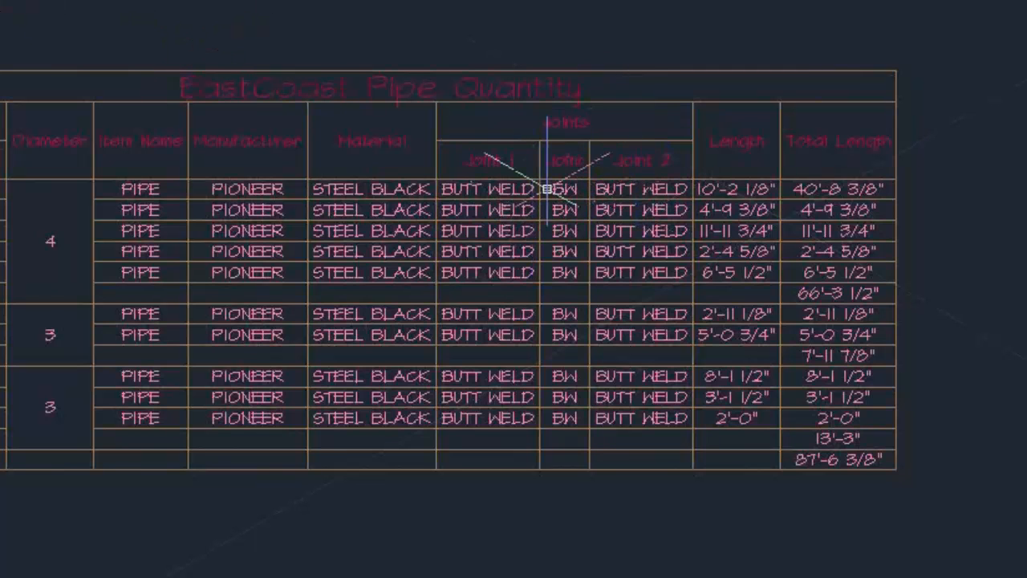
pyautogui.scroll(2, 546, 189)
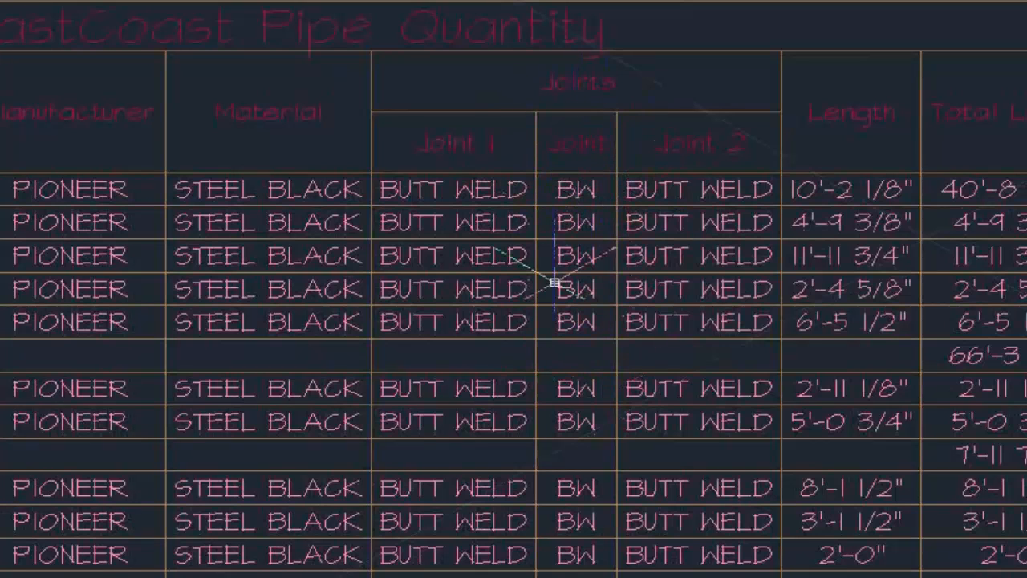
pyautogui.scroll(-4, 560, 237)
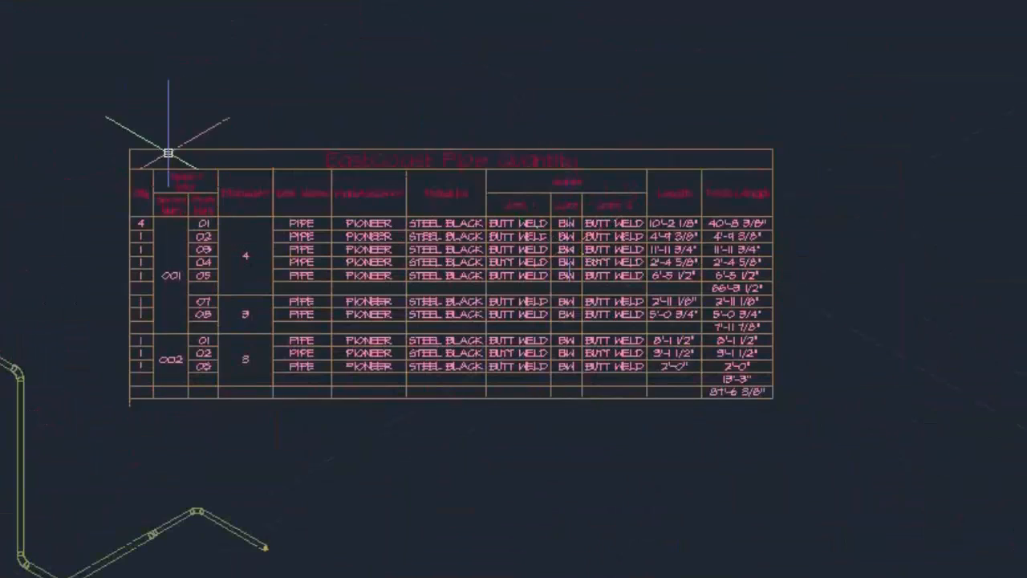
# - Move the schedule table straight up in the drawing, farther away from the pipe runs, and deselect it
pyautogui.moveTo(276, 257); pyautogui.dragTo(312, 131, button='middle')
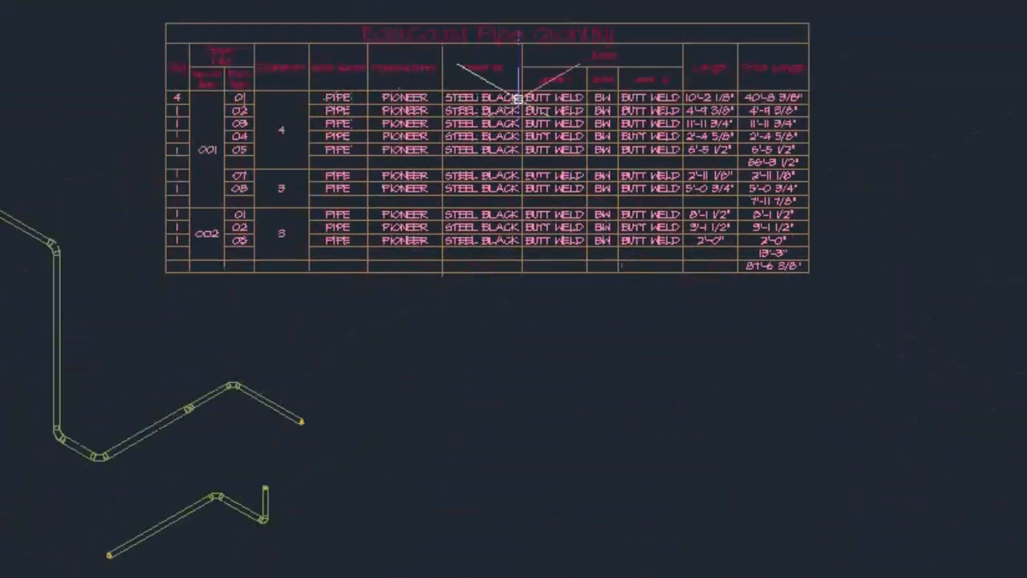
pyautogui.click(475, 30)
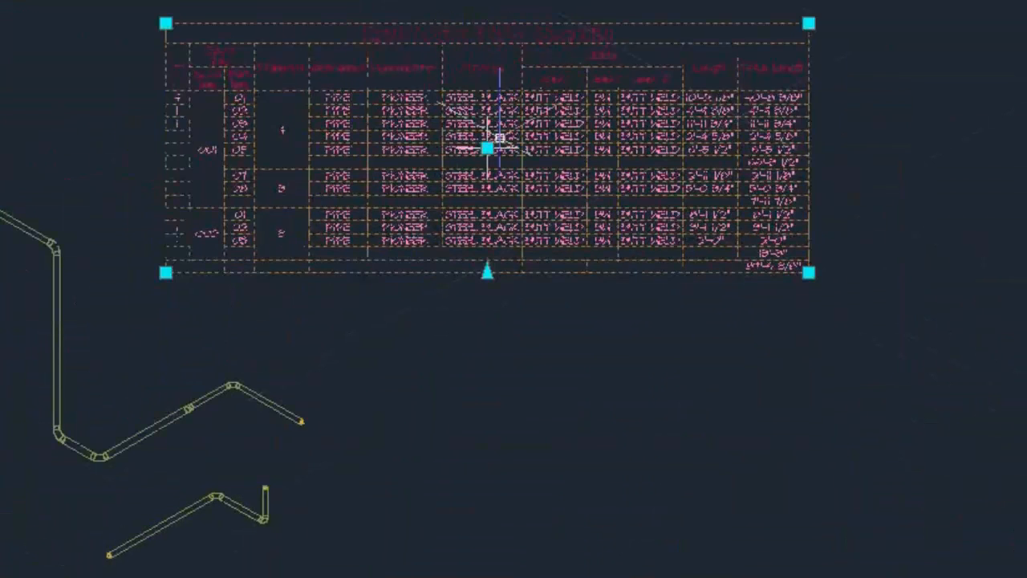
pyautogui.click(487, 149)
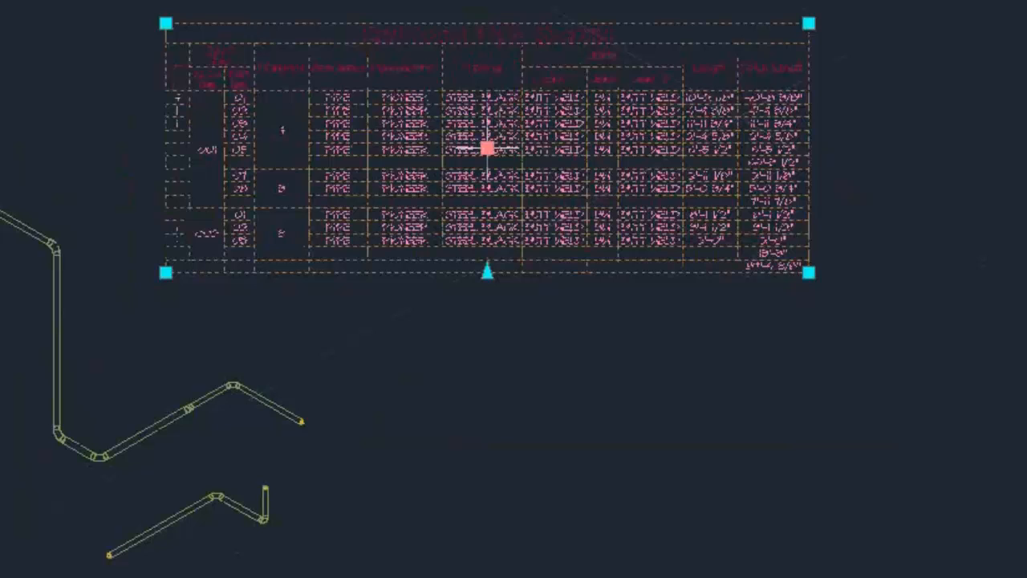
pyautogui.click(486, 11)
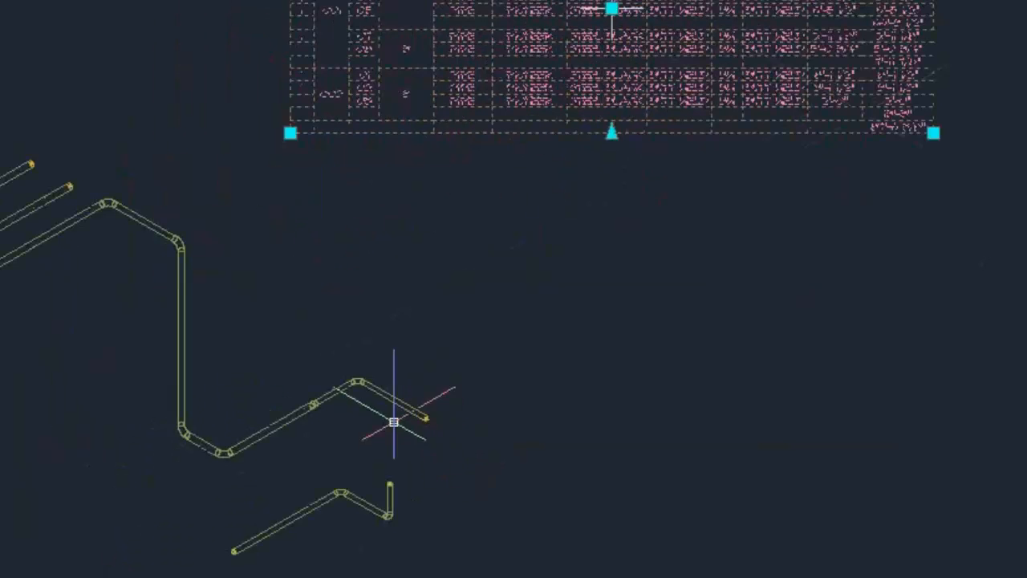
pyautogui.press('Escape')
# - Extend the main pipe run from its open end with three more pipe segments in alternating directions, the second about 8'-2" long
pyautogui.click(403, 388)
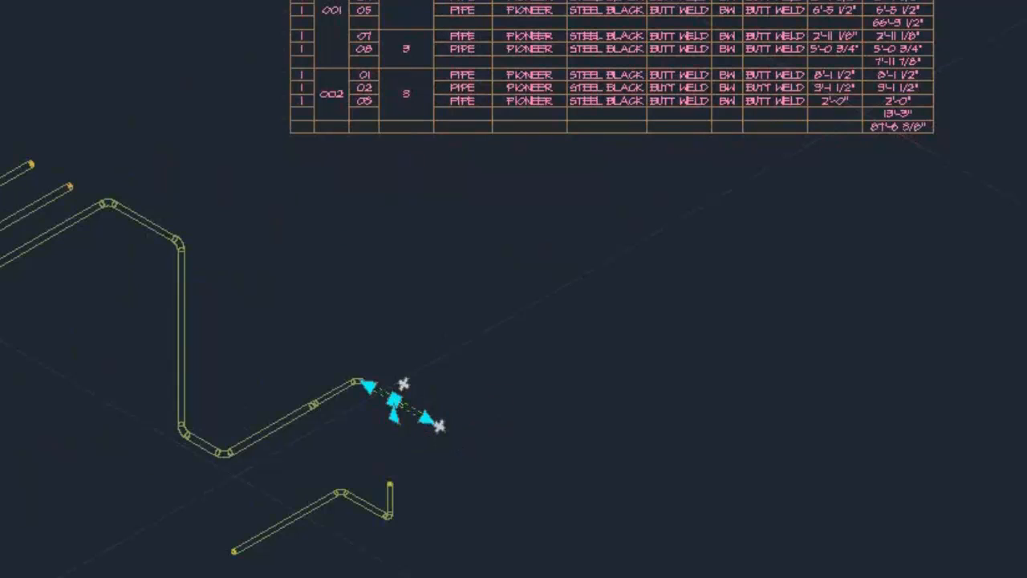
pyautogui.click(439, 426)
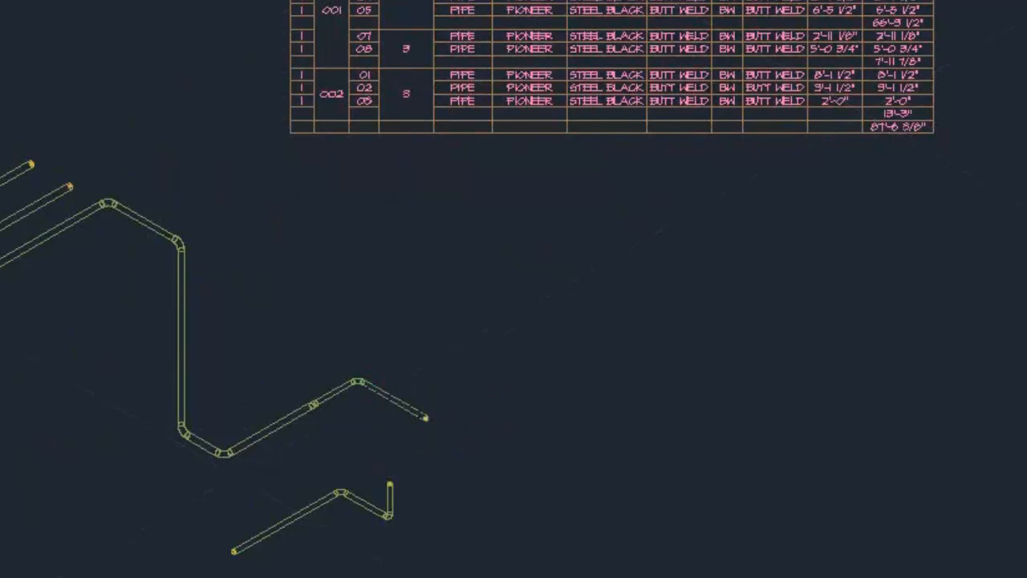
pyautogui.click(550, 347)
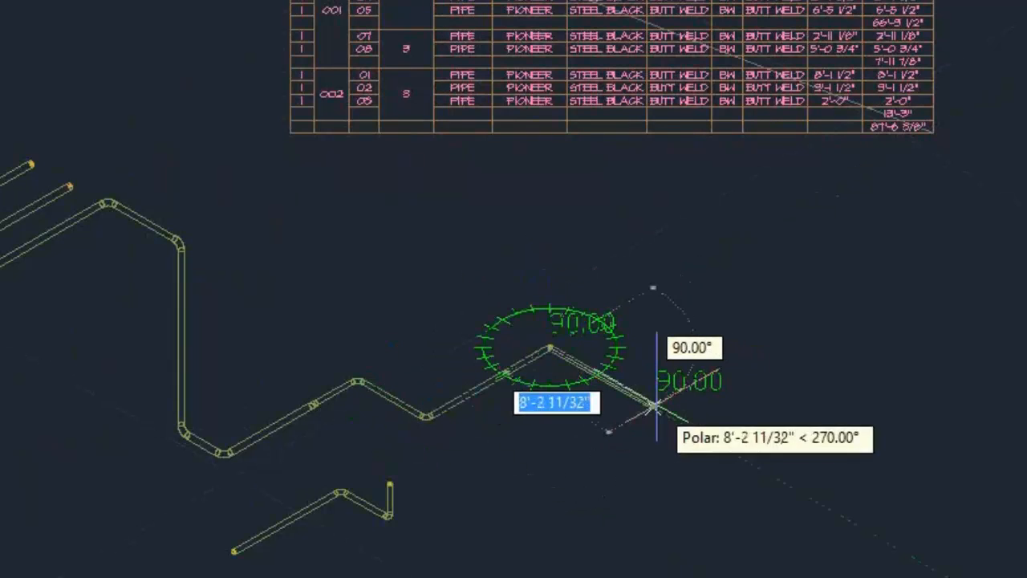
pyautogui.click(654, 405)
pyautogui.click(581, 447)
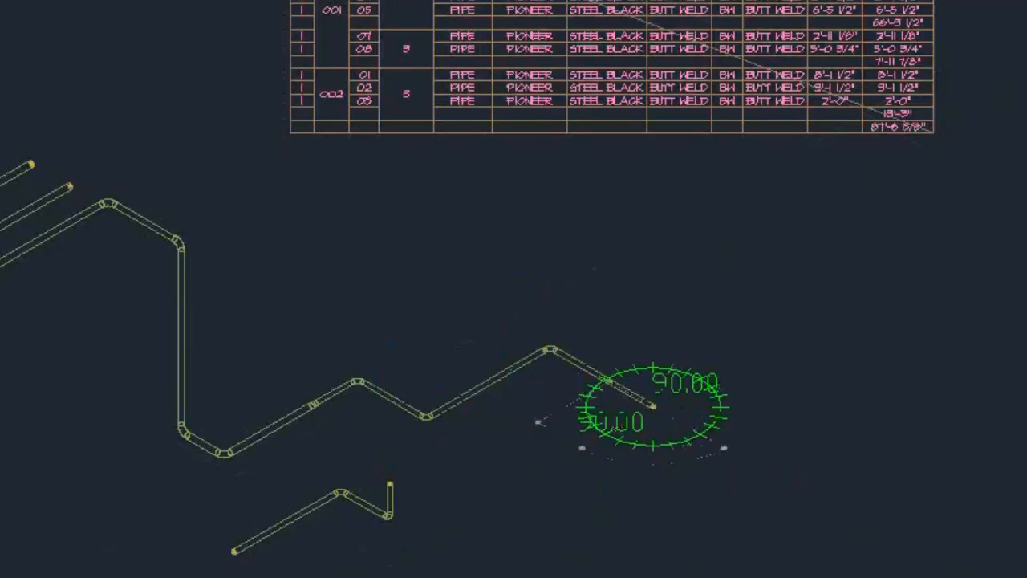
pyautogui.rightClick(566, 446)
# - Update the out-of-date EastCoast Pipe Quantity schedule table
pyautogui.click(630, 1)
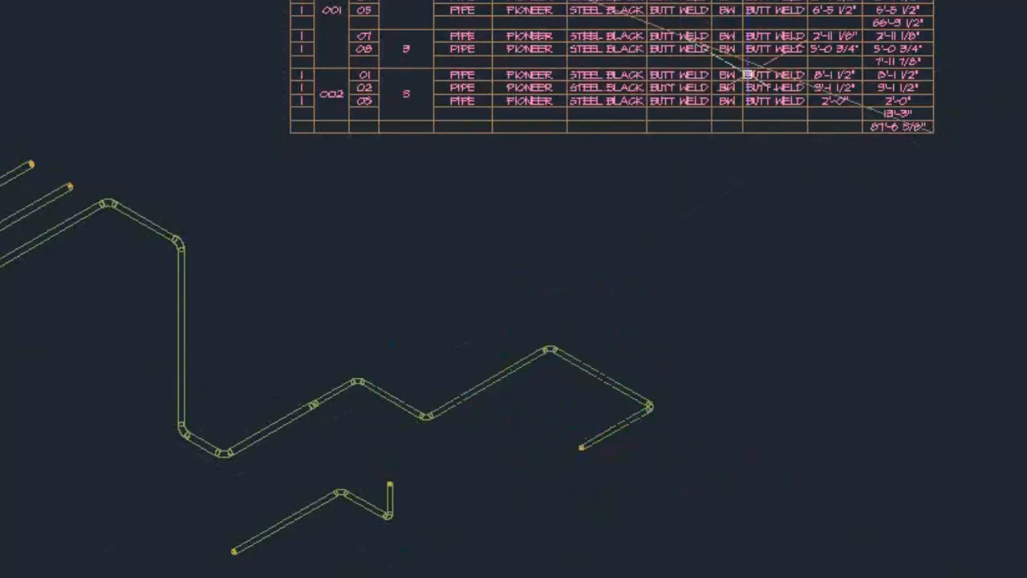
pyautogui.click(617, 4)
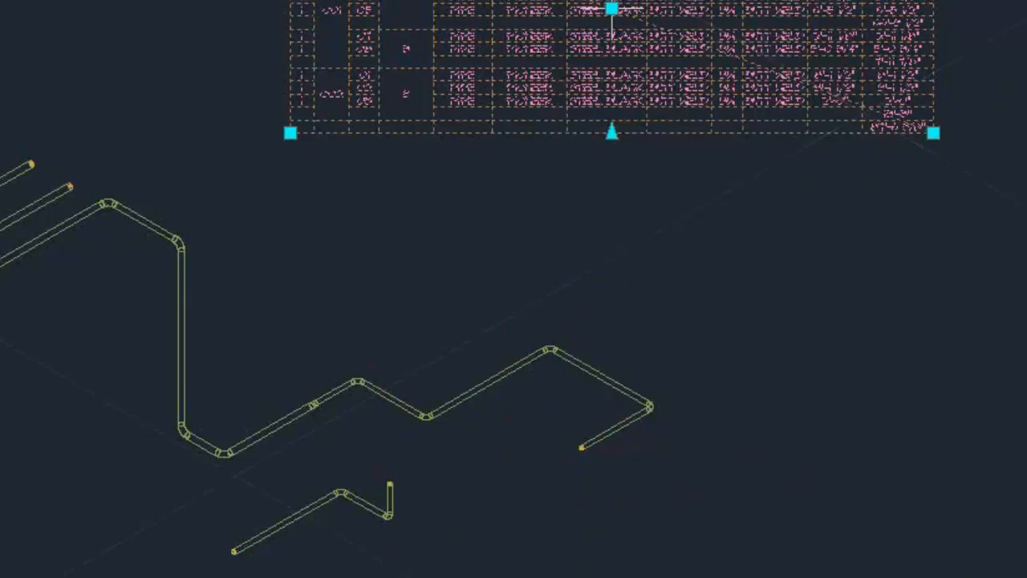
pyautogui.rightClick(536, 50)
pyautogui.click(624, 175)
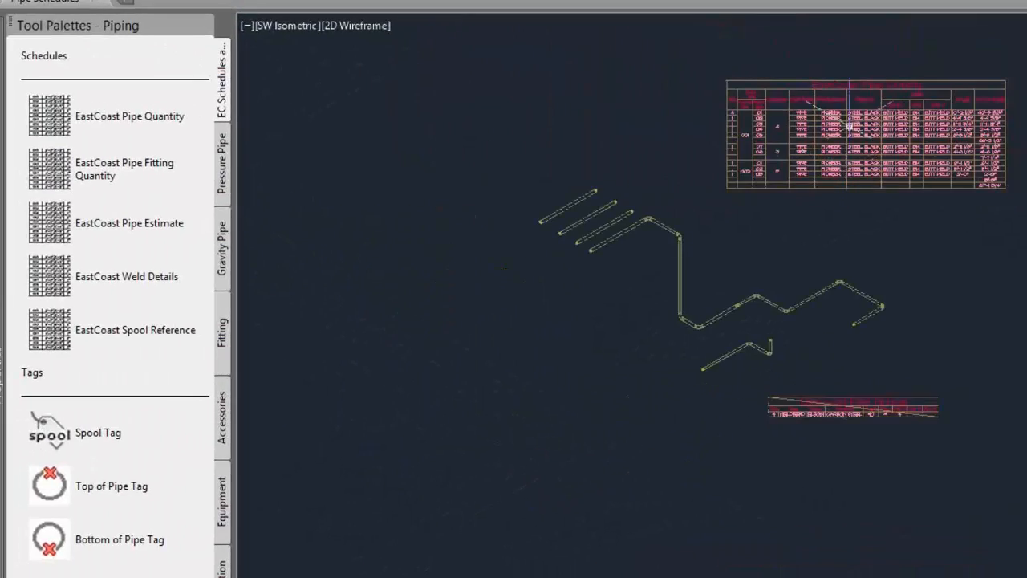
# - Set the EastCoast Pipe Quantity schedule table's Update automatically property to Yes
pyautogui.click(849, 125)
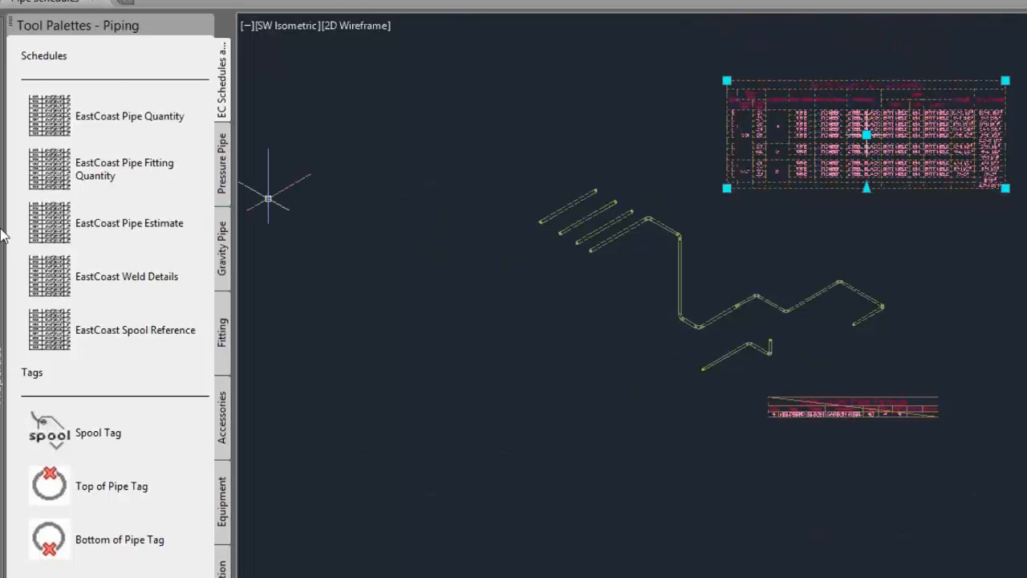
pyautogui.hotkey('ctrl', '1')
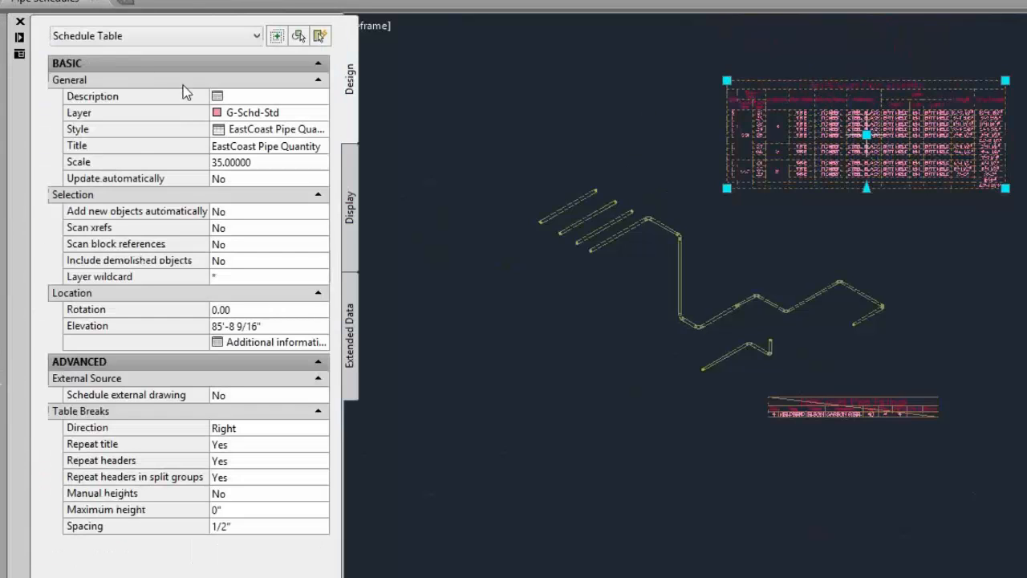
pyautogui.click(253, 178)
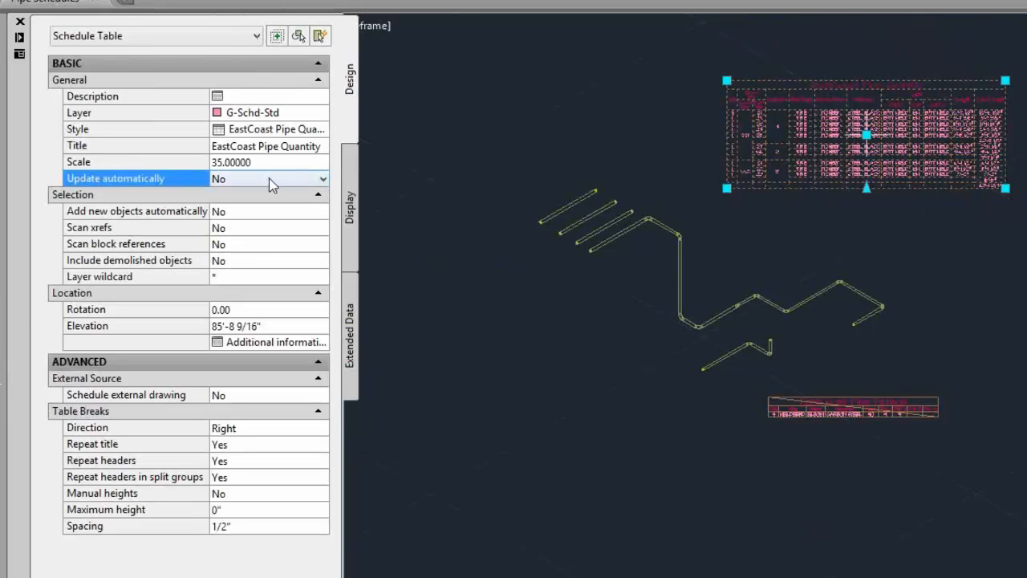
pyautogui.click(271, 177)
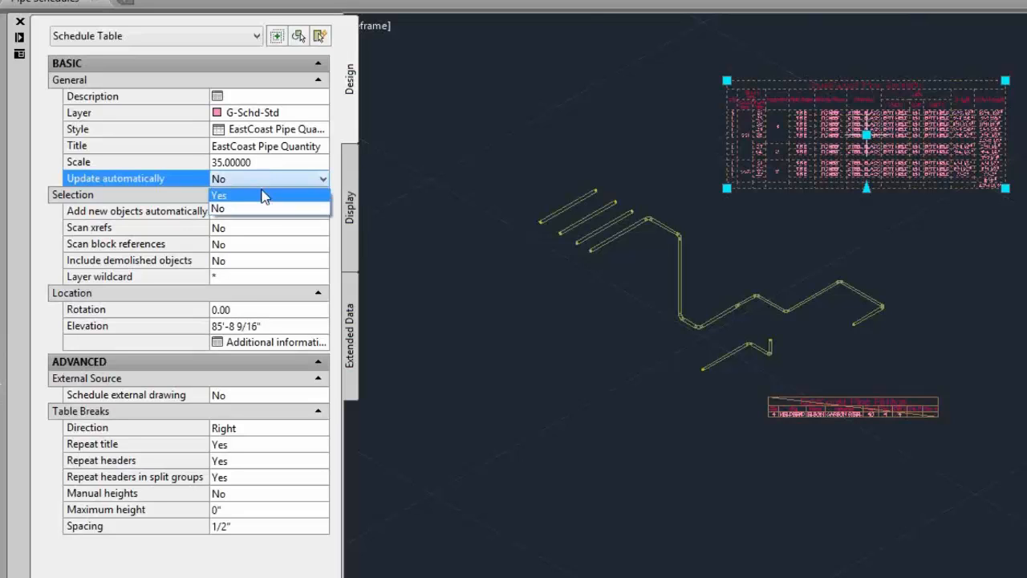
pyautogui.click(264, 196)
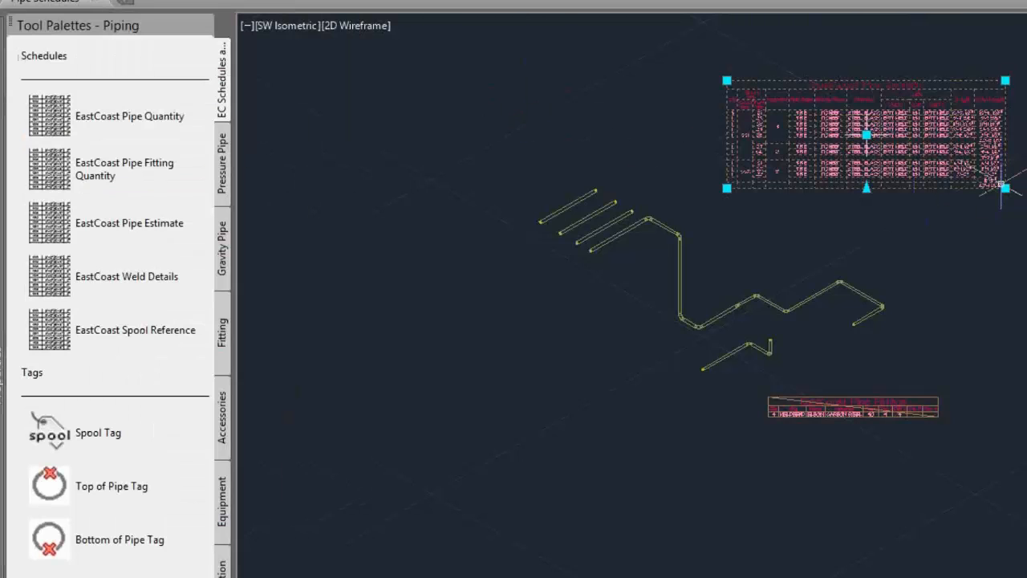
# - Continue the pipe run from its new open end with two more segments, a short one followed by a longer one
pyautogui.scroll(3, 1003, 187)
pyautogui.scroll(2, 803, 248)
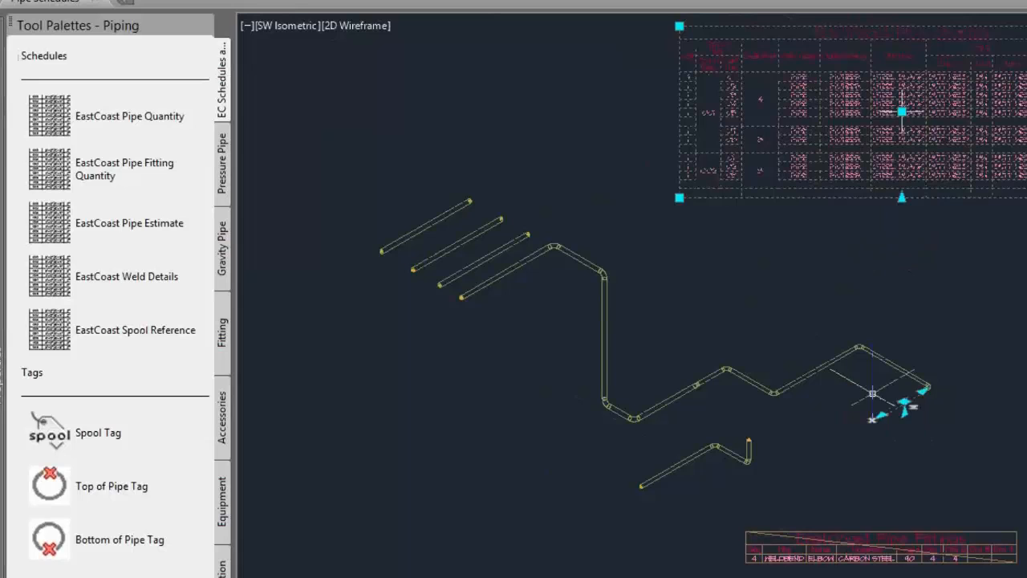
pyautogui.press('Escape')
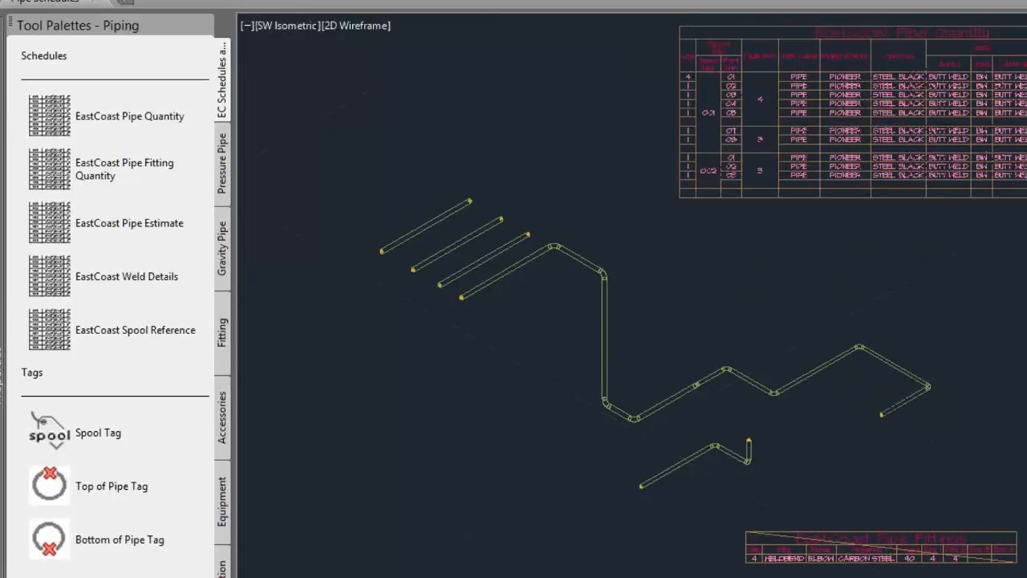
pyautogui.click(883, 414)
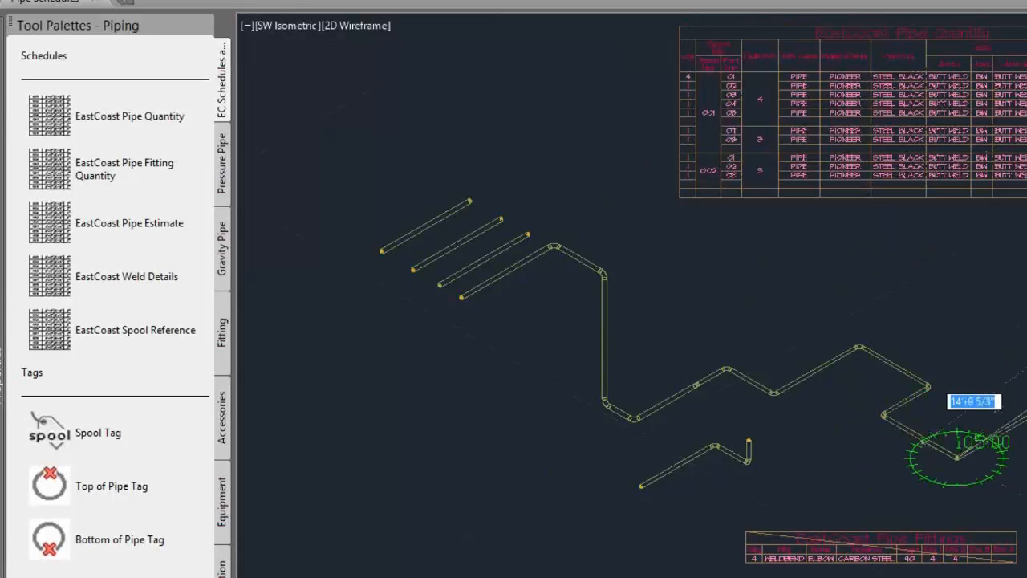
pyautogui.click(1026, 416)
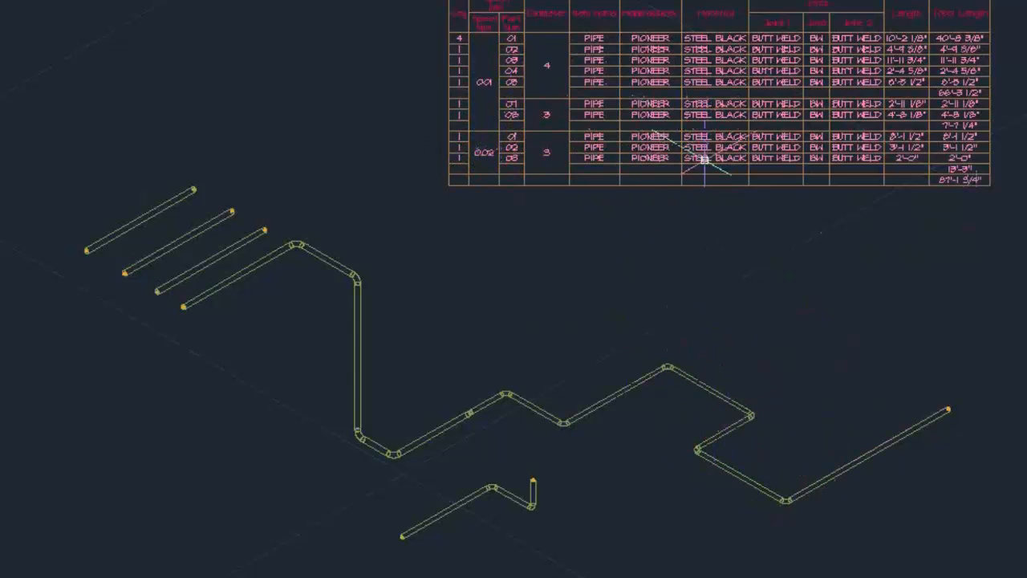
# - Set the EastCoast Pipe Quantity schedule table's Add new objects automatically property to Yes
pyautogui.click(698, 100)
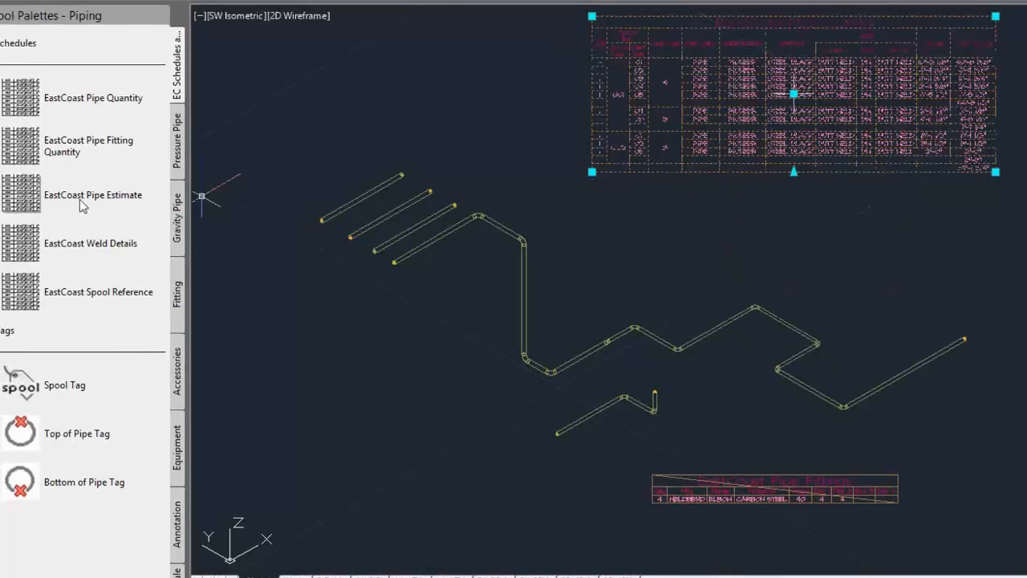
pyautogui.moveTo(0, 212)
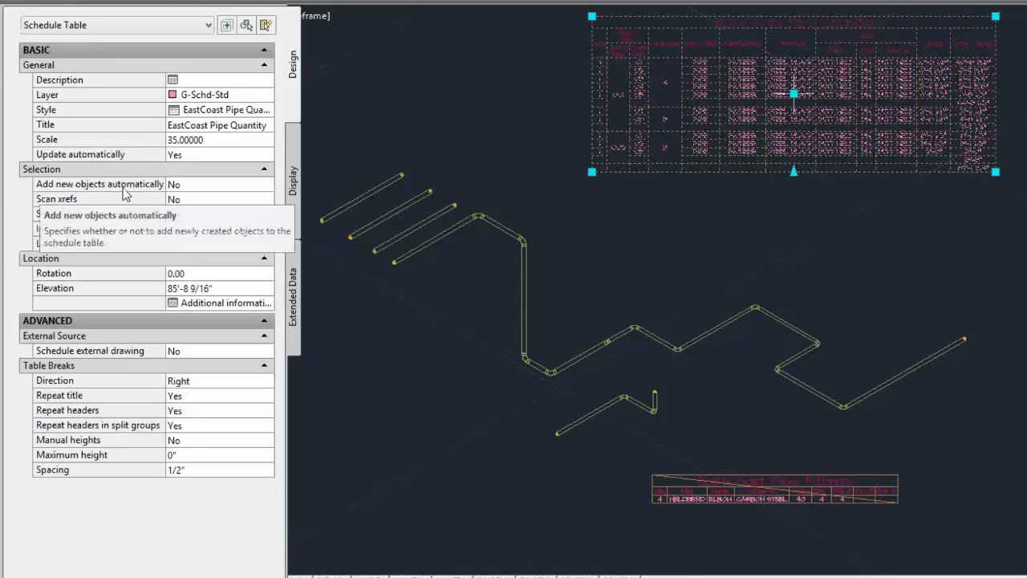
pyautogui.click(188, 187)
pyautogui.click(209, 187)
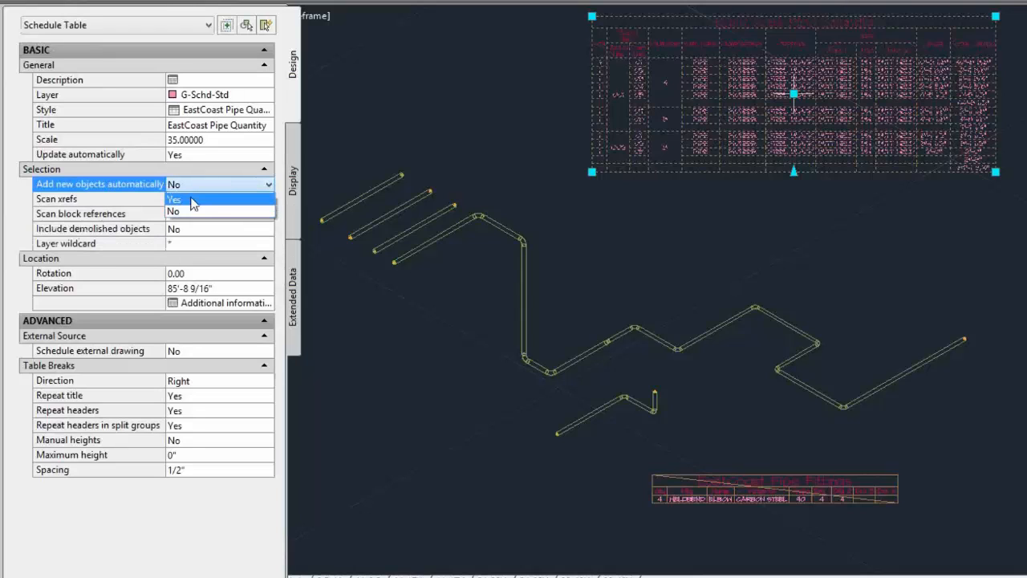
pyautogui.click(193, 200)
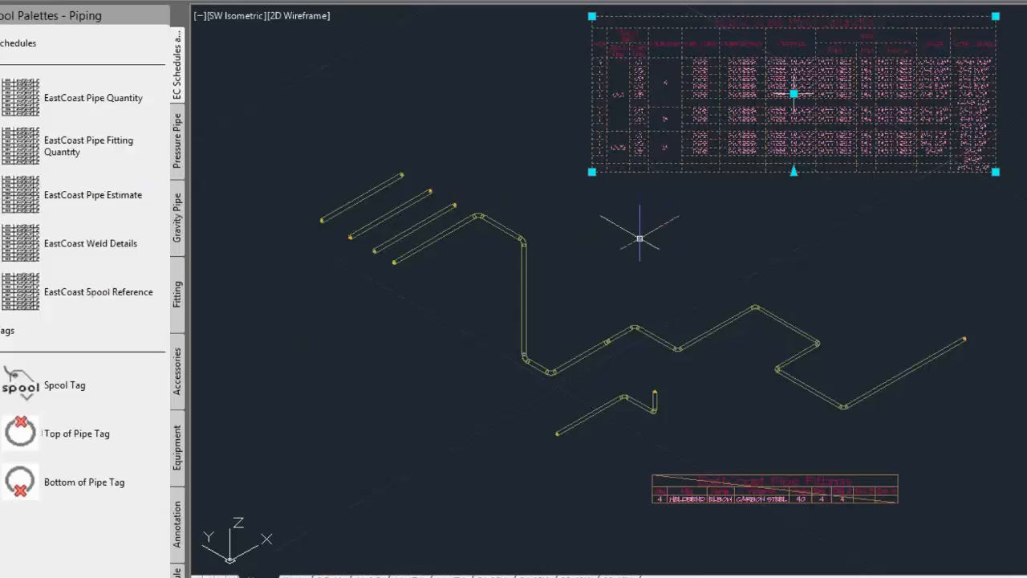
# - Review the schedule table's Add new objects automatically setting in its properties, then deselect the table and close the properties
pyautogui.scroll(-2, 640, 238)
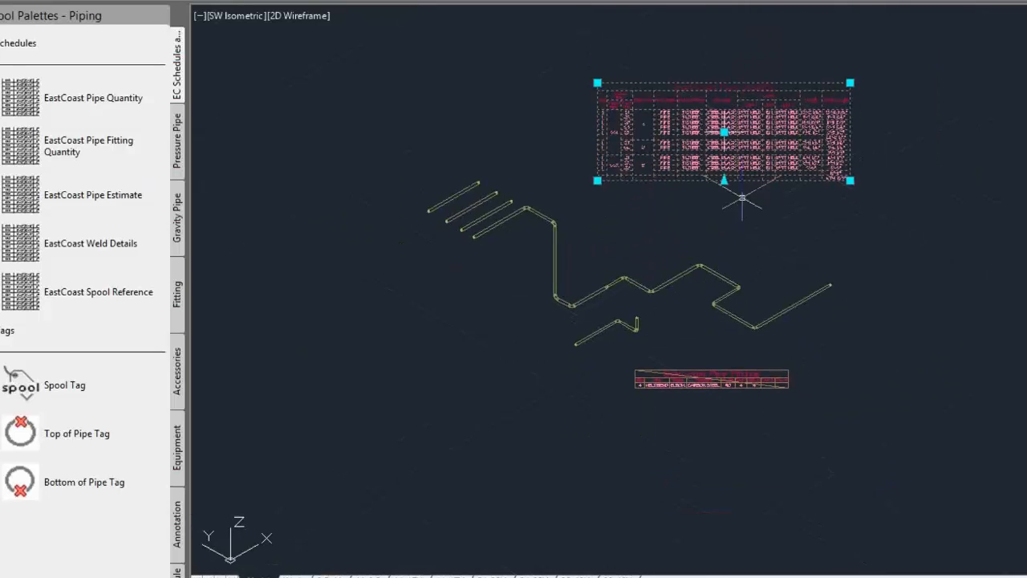
pyautogui.scroll(2, 707, 184)
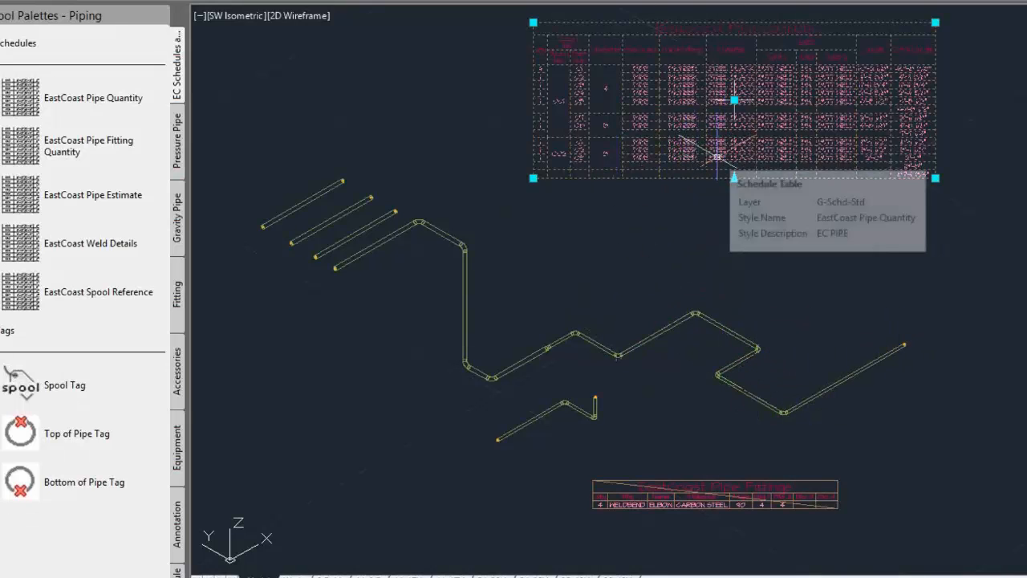
pyautogui.doubleClick(734, 100)
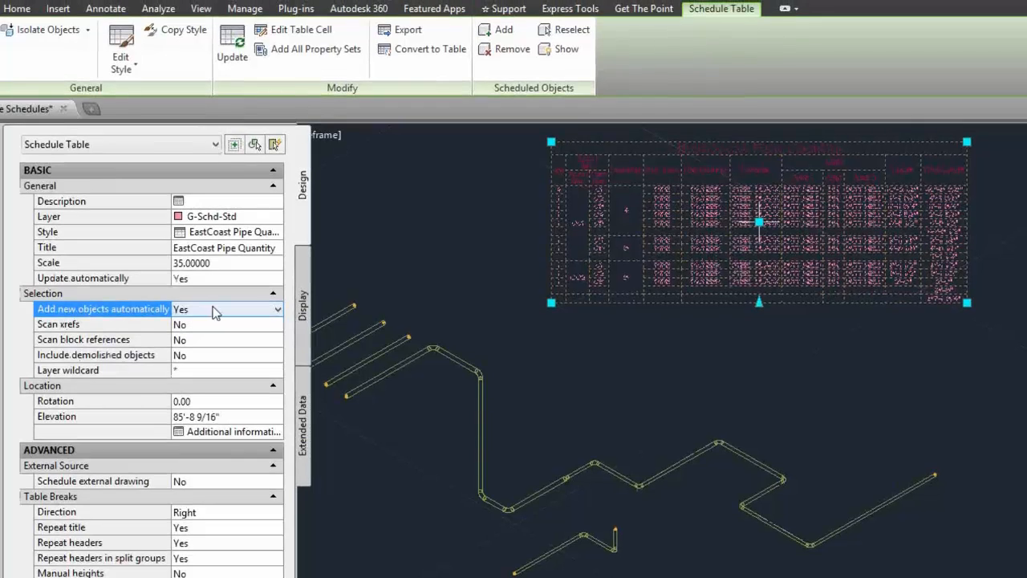
pyautogui.press('Escape')
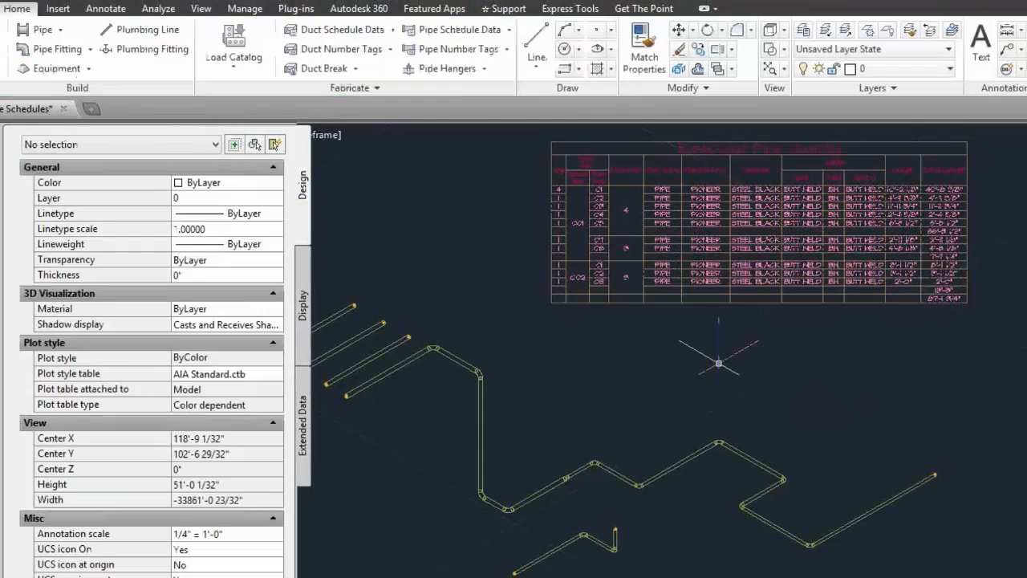
pyautogui.hotkey('ctrl', '1')
# - Add all the drawn piping, including the newly drawn segments, to the EastCoast Pipe Quantity schedule table's scheduled objects
pyautogui.click(728, 201)
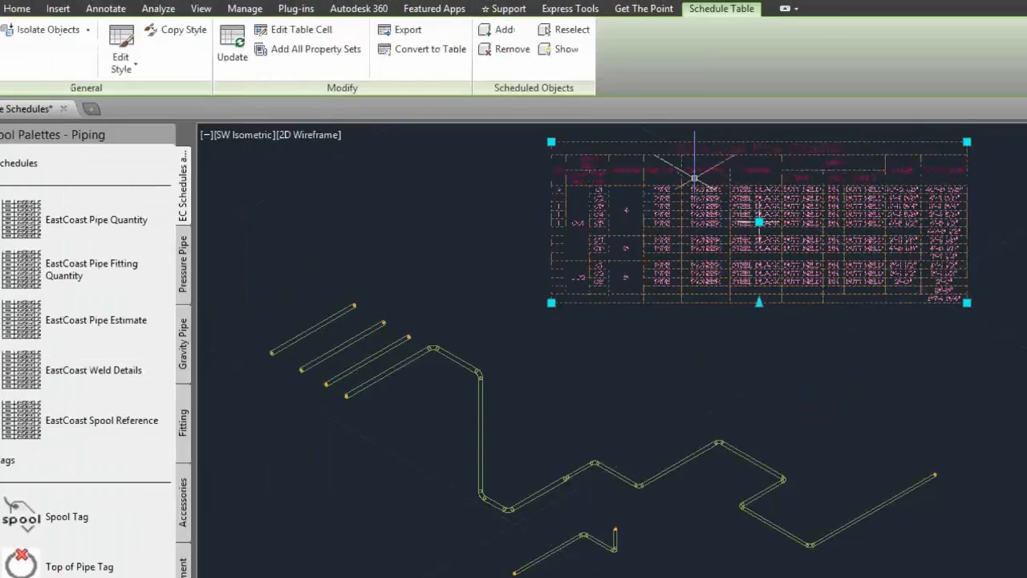
pyautogui.click(499, 30)
pyautogui.scroll(-2, 580, 396)
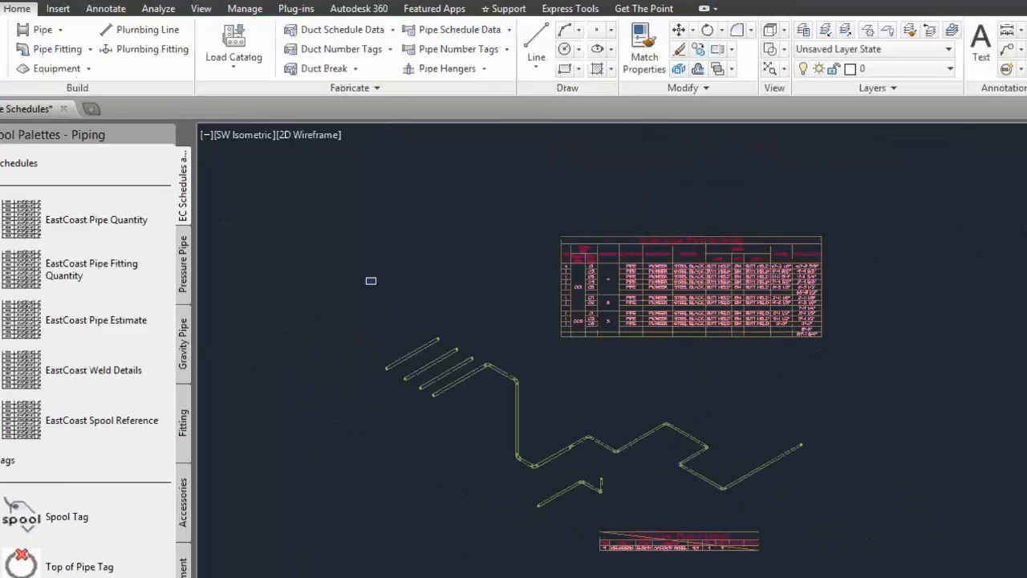
pyautogui.click(371, 280)
pyautogui.click(875, 495)
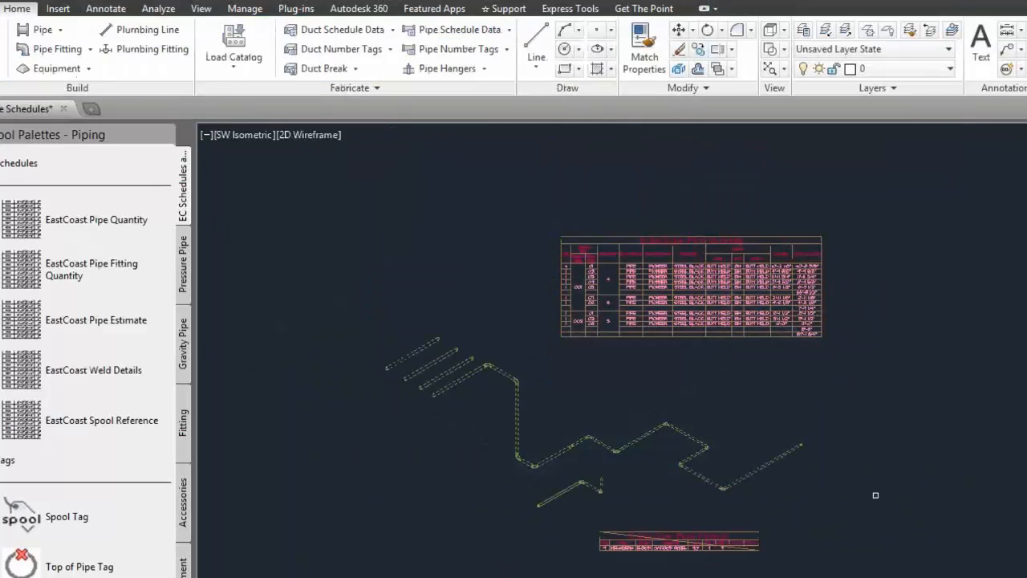
pyautogui.click(399, 394)
pyautogui.click(672, 507)
pyautogui.press('Return')
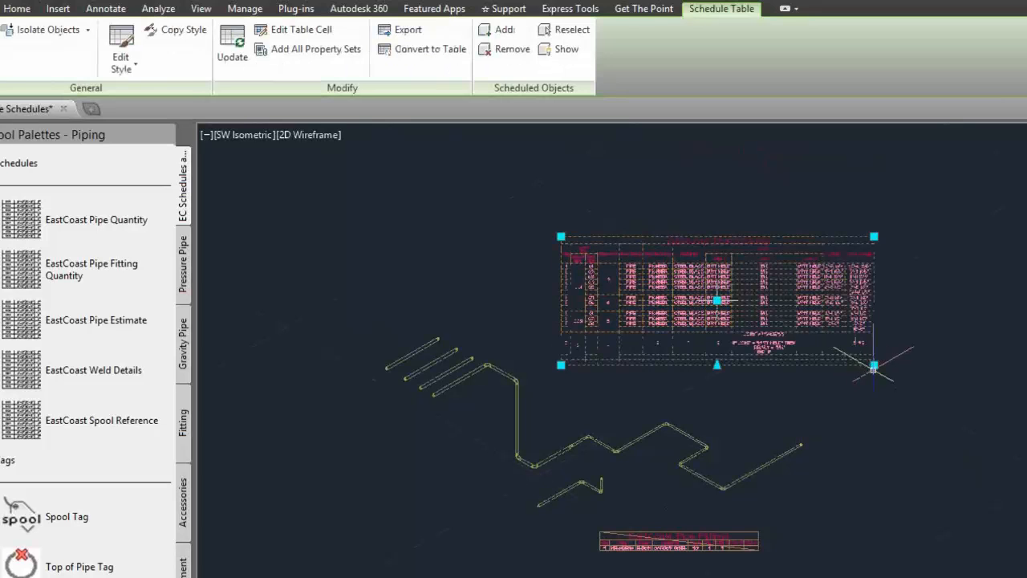
# - Deselect the schedule table and examine the row of newly added pipes at its end, including the Joint formula column
pyautogui.scroll(4, 726, 332)
pyautogui.press('Escape')
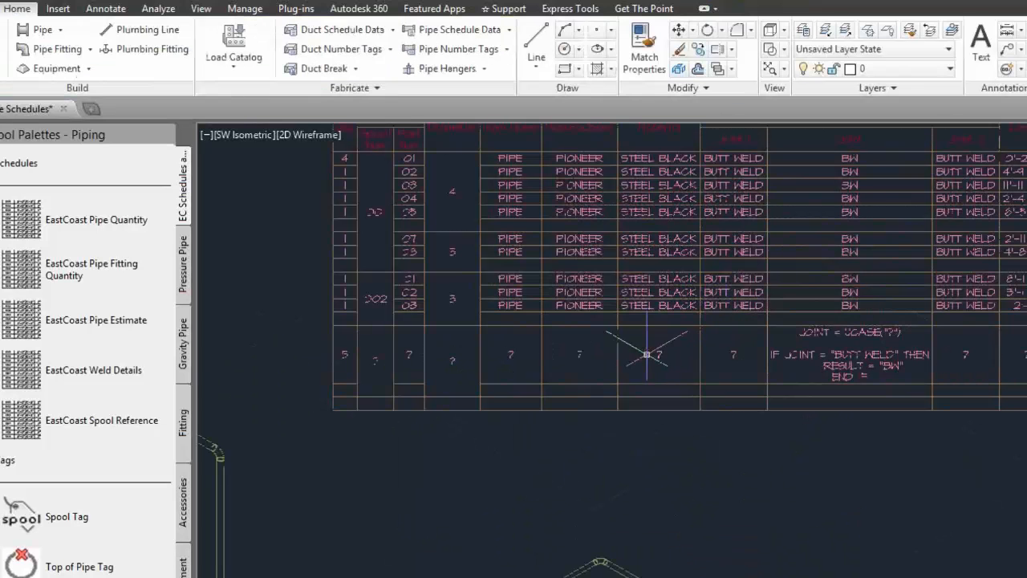
pyautogui.scroll(-3, 522, 328)
pyautogui.moveTo(552, 294); pyautogui.dragTo(616, 303, button='middle')
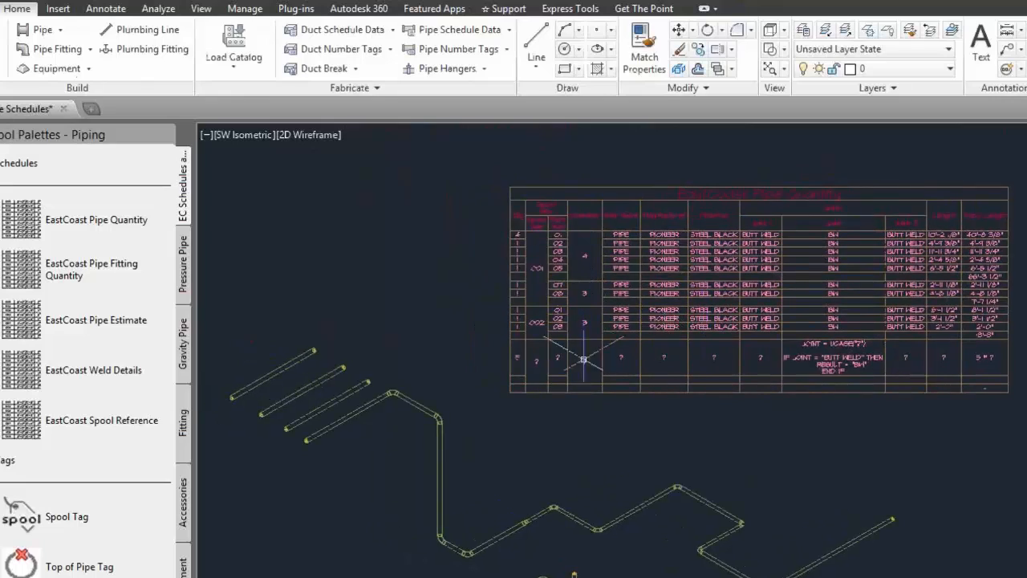
pyautogui.moveTo(723, 358); pyautogui.dragTo(684, 341, button='middle')
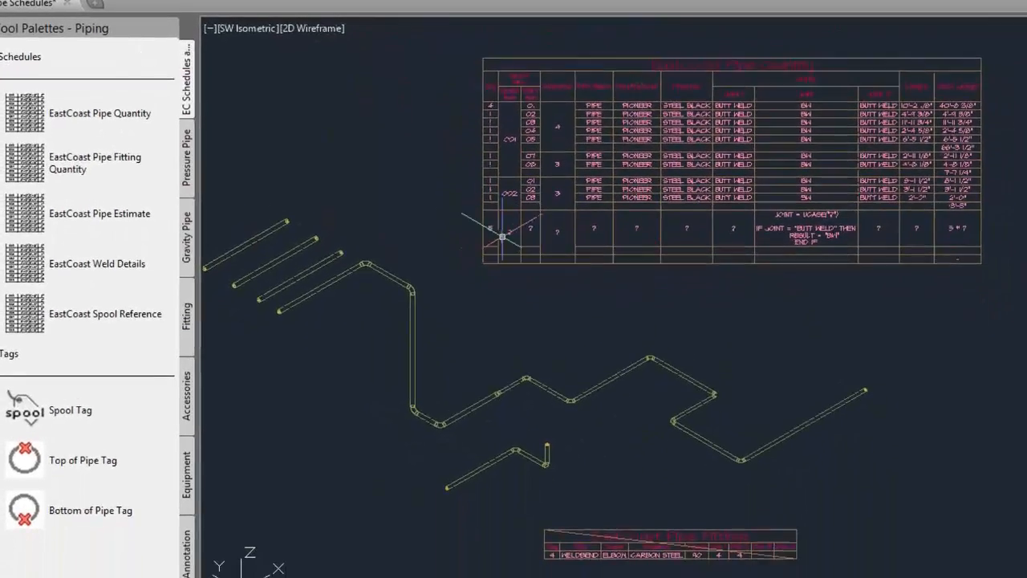
pyautogui.scroll(4, 478, 298)
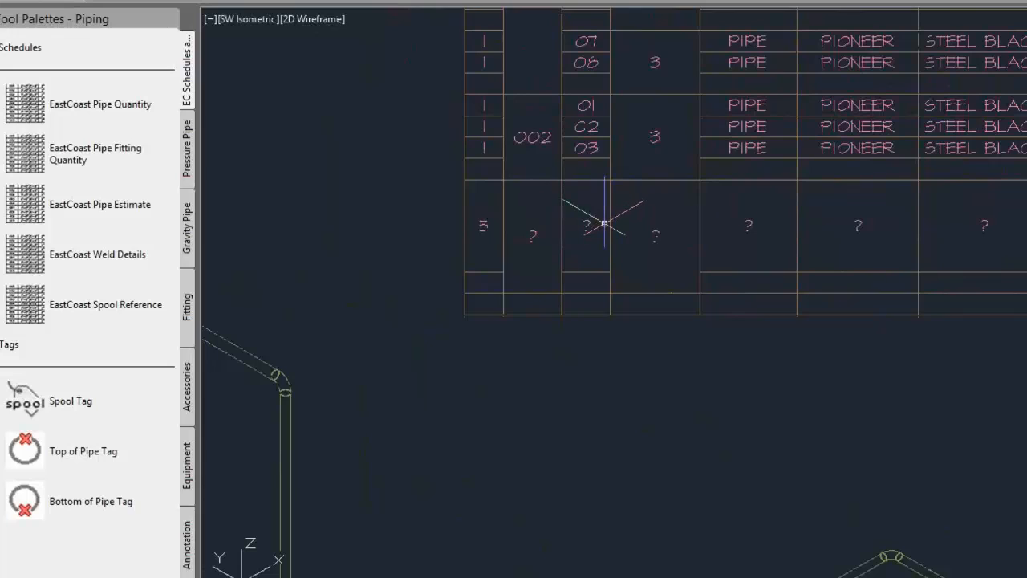
pyautogui.scroll(-6, 605, 223)
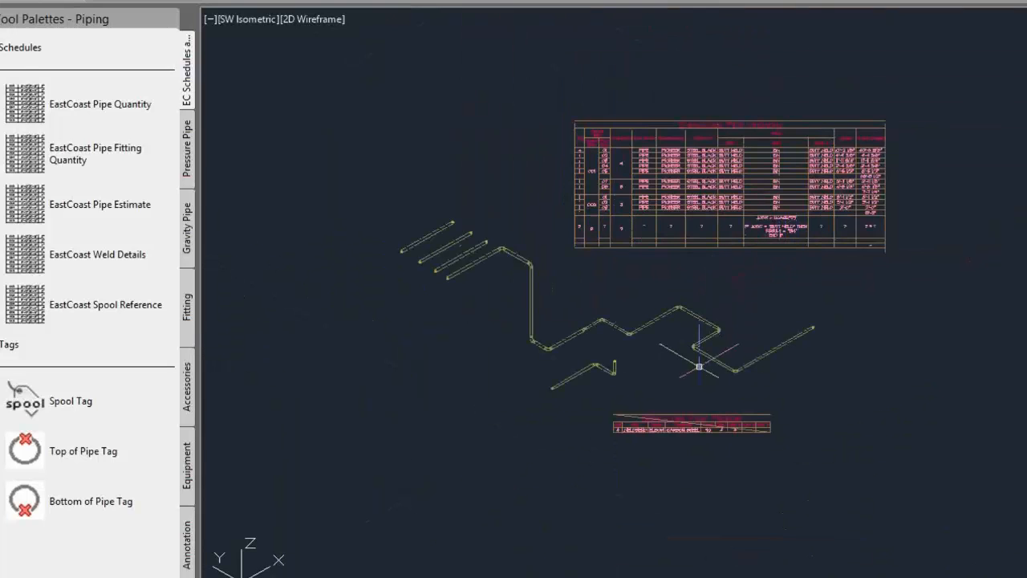
# - Check the properties of one of the newly drawn pipes below the schedule tables, then deselect the pipe
pyautogui.click(711, 358)
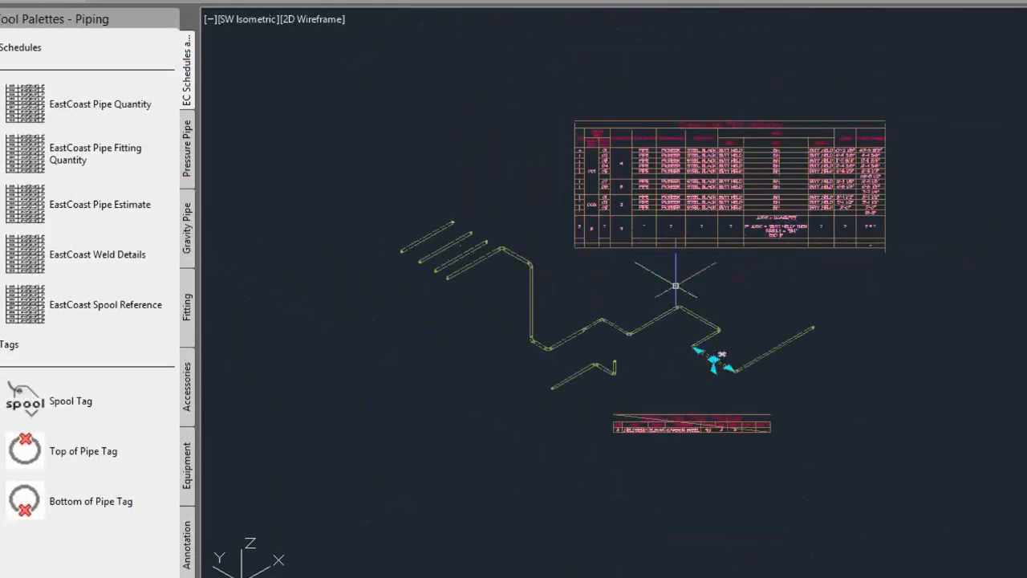
pyautogui.scroll(3, 666, 284)
pyautogui.moveTo(683, 199); pyautogui.dragTo(545, 263, button='middle')
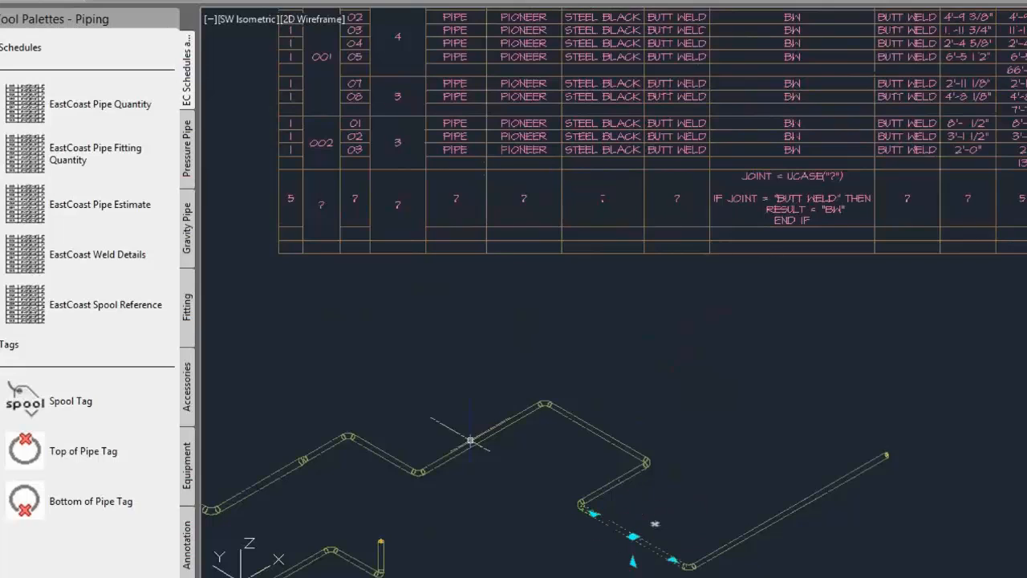
pyautogui.hotkey('ctrl', '1')
pyautogui.click(308, 309)
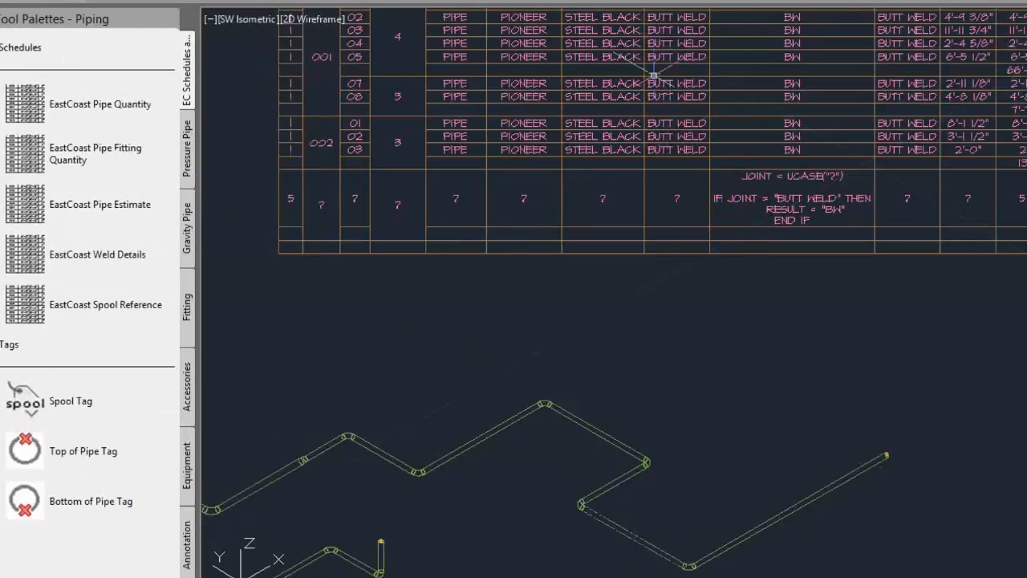
# - Update the EastCoast Pipe Quantity schedule table
pyautogui.click(654, 74)
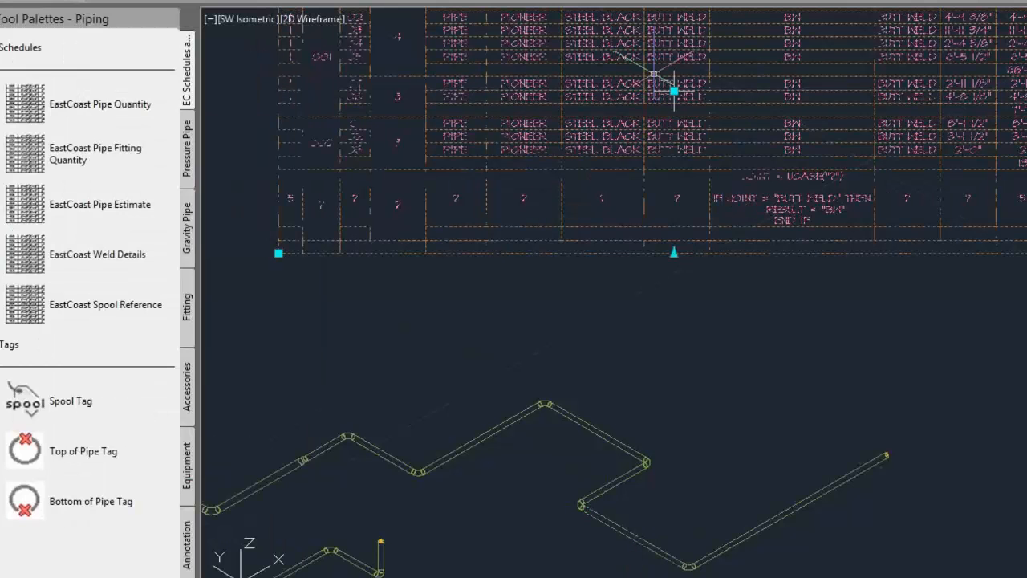
pyautogui.rightClick(625, 76)
pyautogui.click(690, 205)
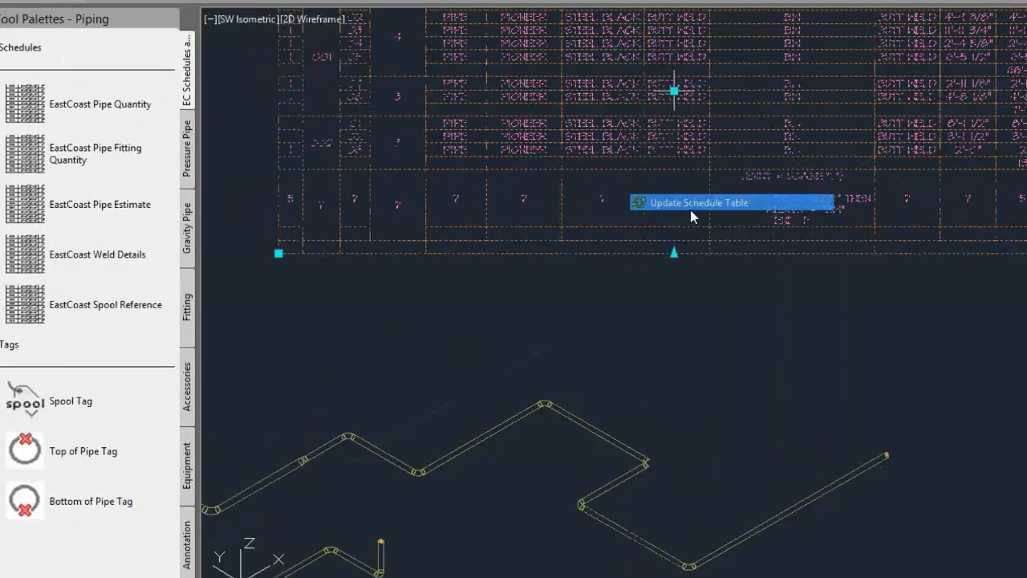
# - Review the property sets behind the Spool Num, Item Name and Diameter columns in the EastCoast Pipe Quantity style, widening those columns
pyautogui.rightClick(617, 87)
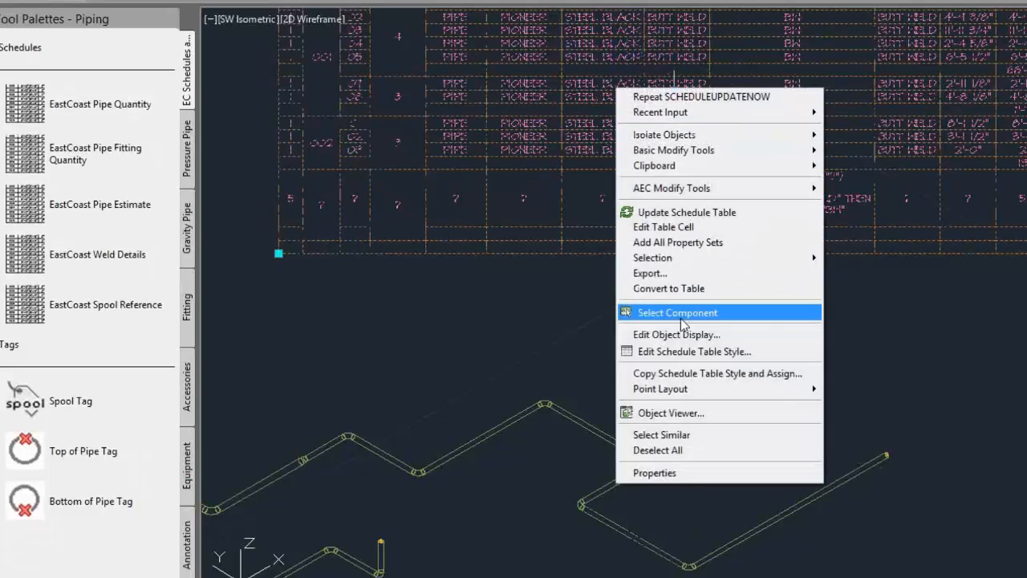
pyautogui.click(679, 352)
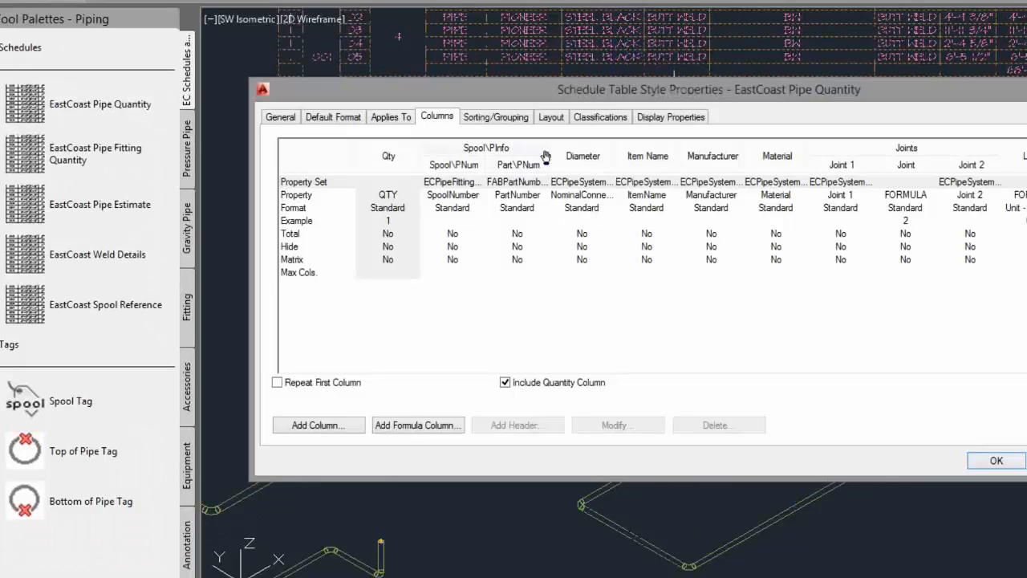
pyautogui.moveTo(548, 149); pyautogui.dragTo(602, 149)
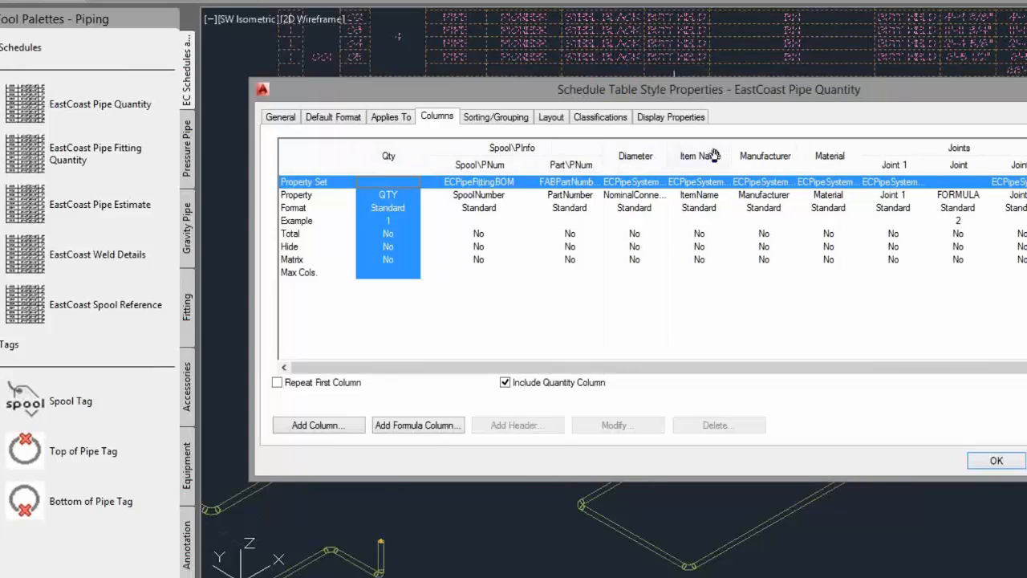
pyautogui.moveTo(730, 153); pyautogui.dragTo(821, 153)
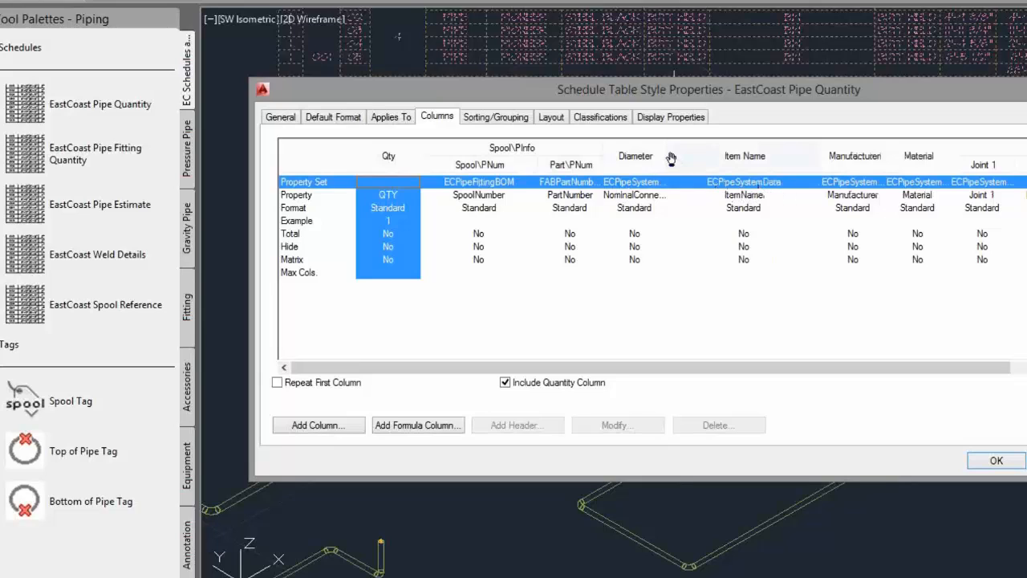
pyautogui.moveTo(666, 152); pyautogui.dragTo(725, 152)
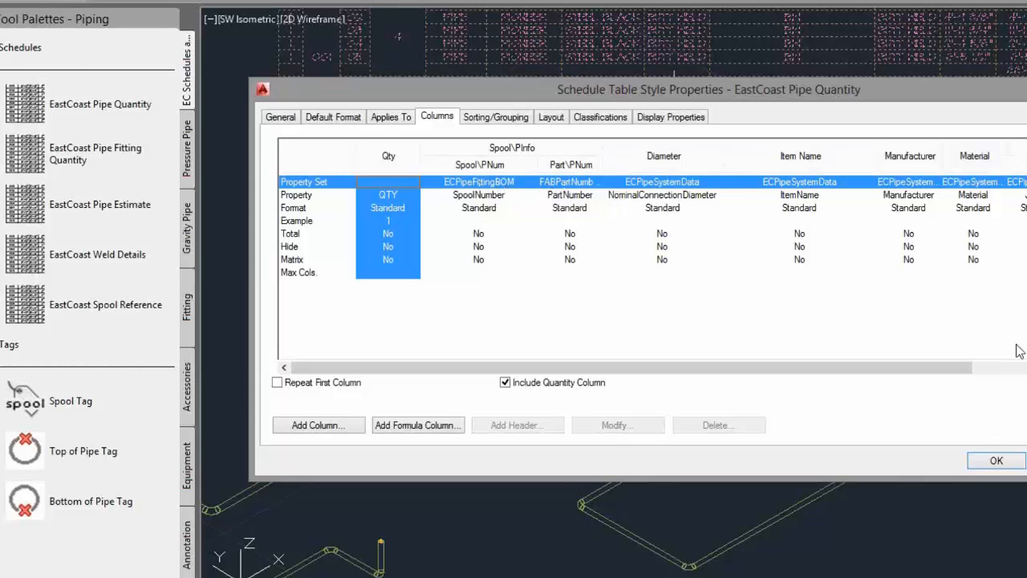
pyautogui.click(992, 459)
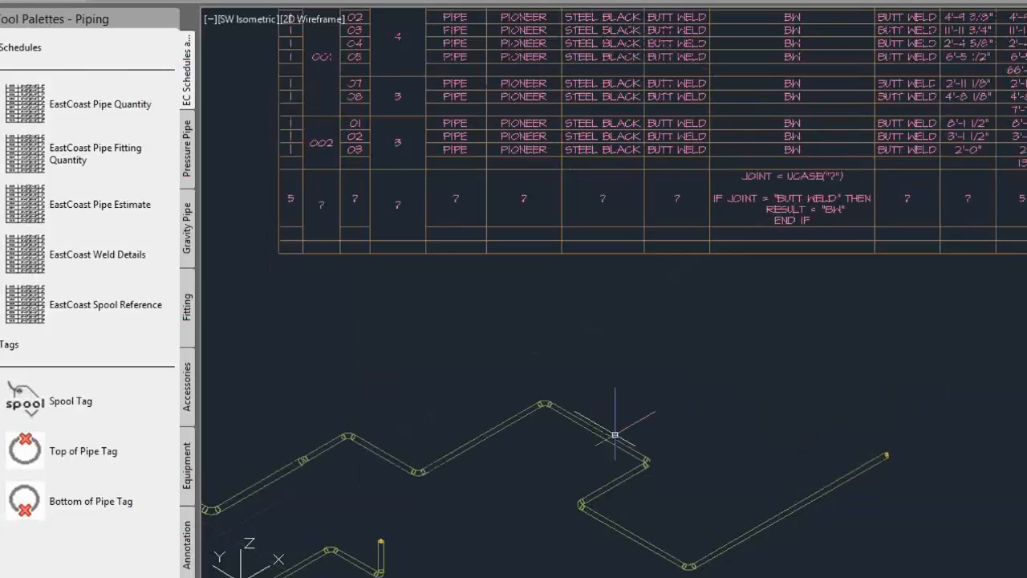
# - Attach pipe schedule data to all the piping in the drawing
pyautogui.moveTo(138, 257)
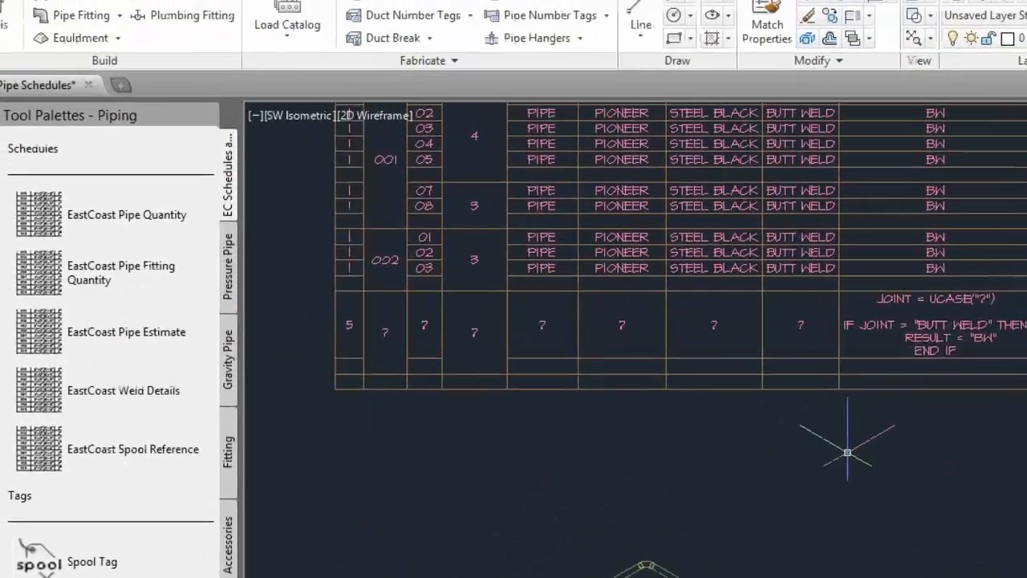
pyautogui.scroll(-5, 848, 453)
pyautogui.moveTo(840, 481); pyautogui.dragTo(848, 379, button='middle')
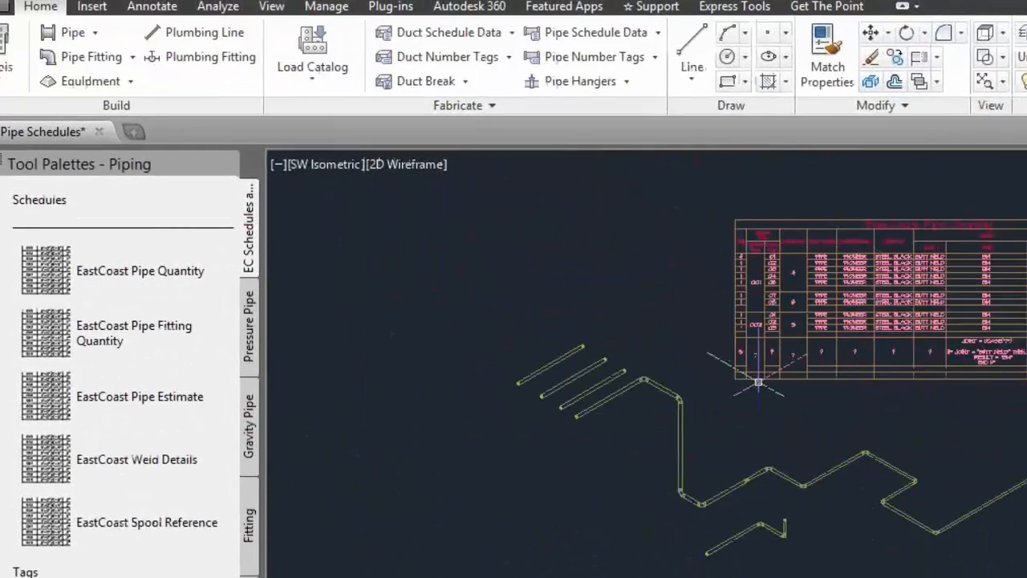
pyautogui.click(657, 32)
pyautogui.click(577, 64)
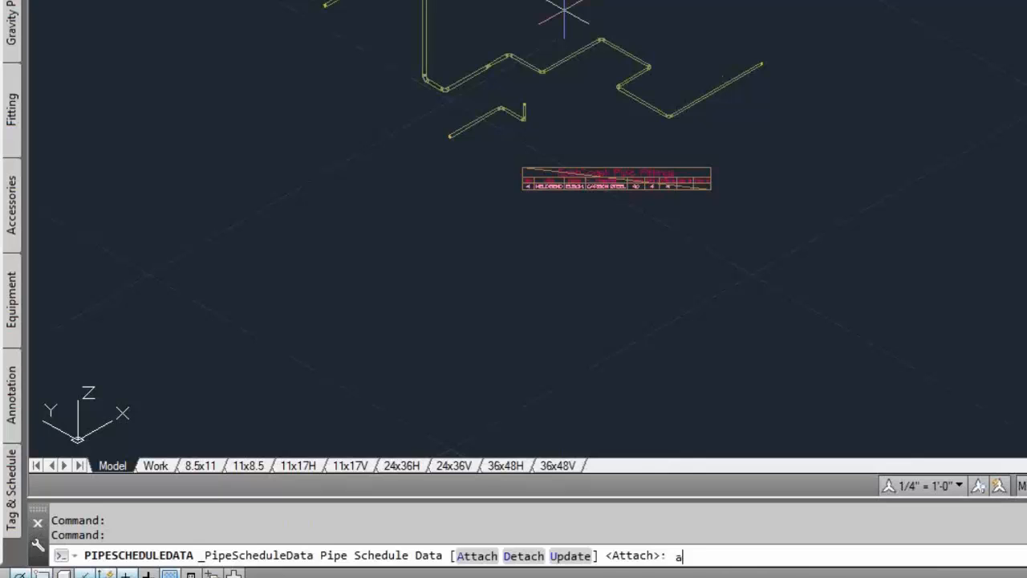
pyautogui.write('a')
pyautogui.press('Return')
pyautogui.write('all')
pyautogui.press('Return')
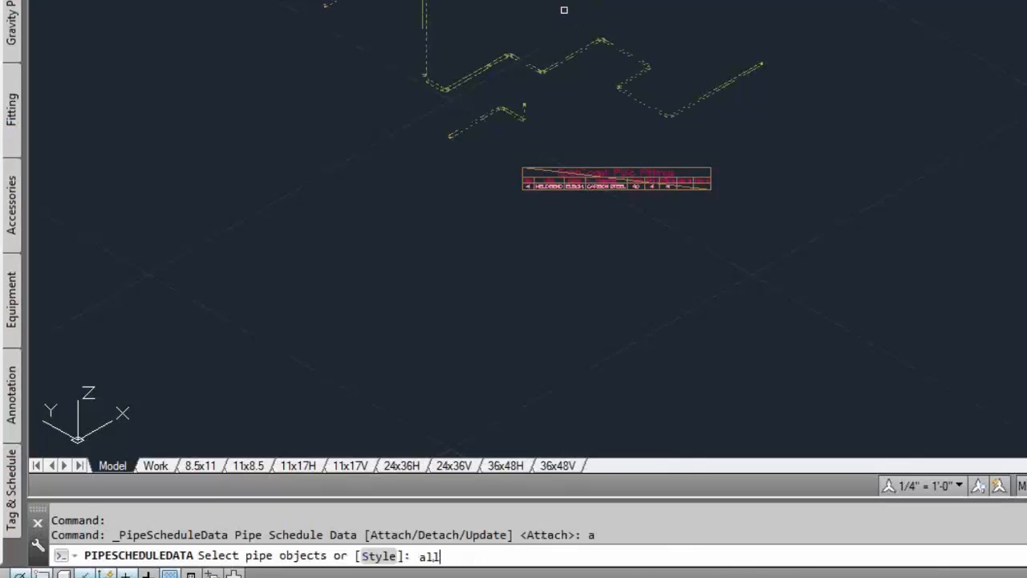
pyautogui.press('Return')
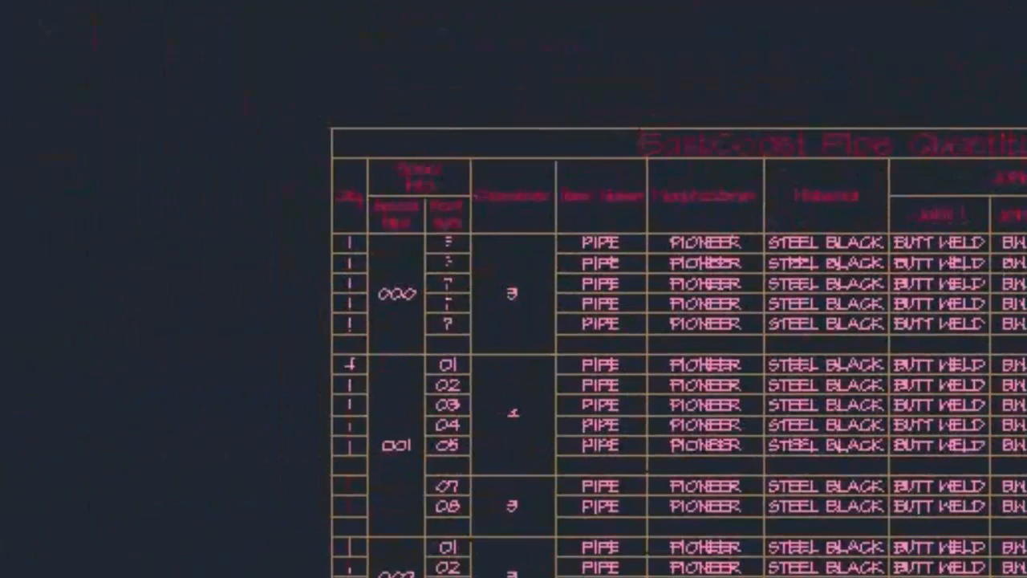
# - Examine the spool number, part number and diameter cells of the new pipe rows at the start of the schedule
pyautogui.scroll(6, 437, 234)
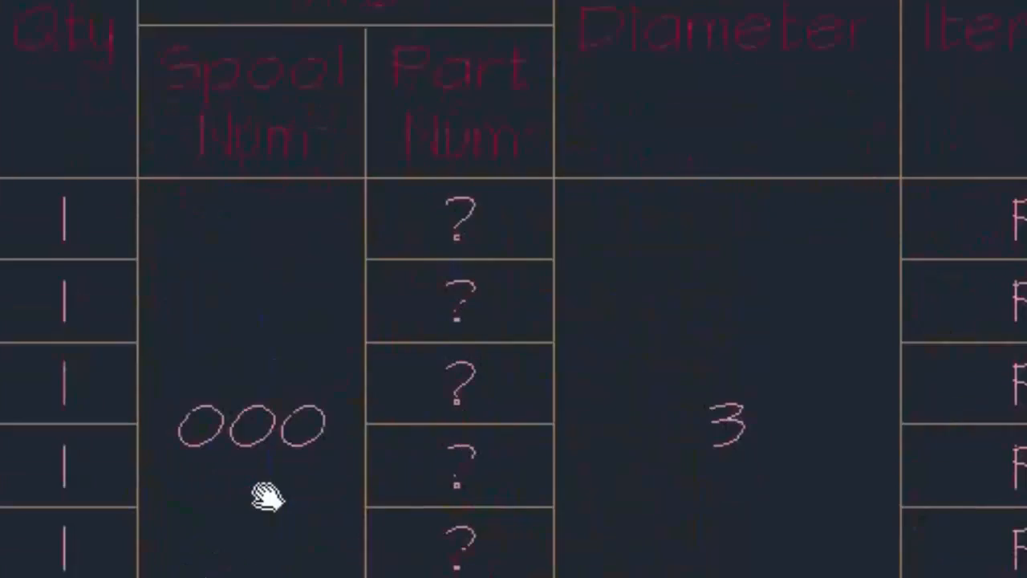
pyautogui.moveTo(268, 497); pyautogui.dragTo(290, 412, button='middle')
pyautogui.moveTo(281, 286); pyautogui.dragTo(275, 328, button='middle')
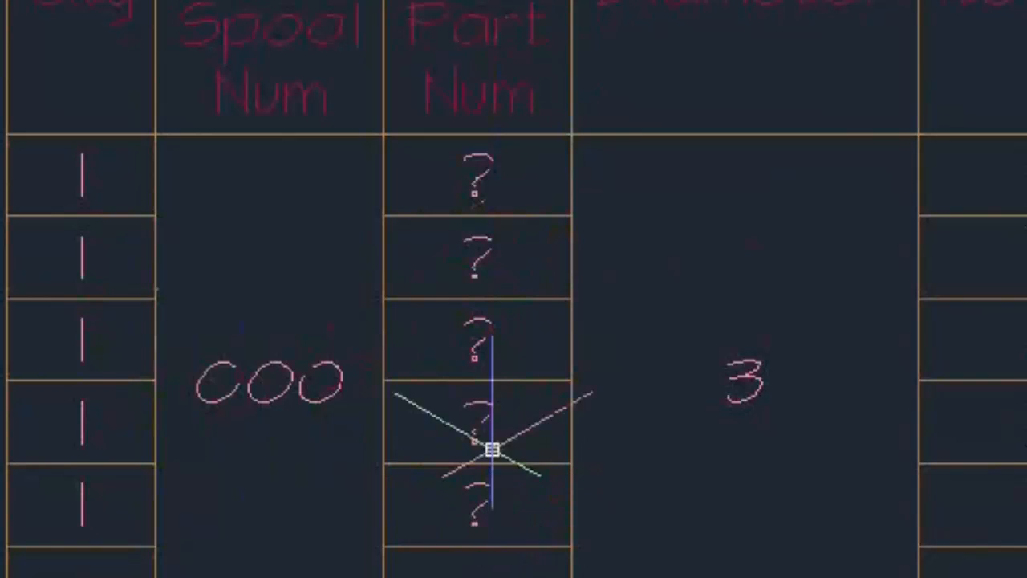
pyautogui.scroll(-1, 477, 326)
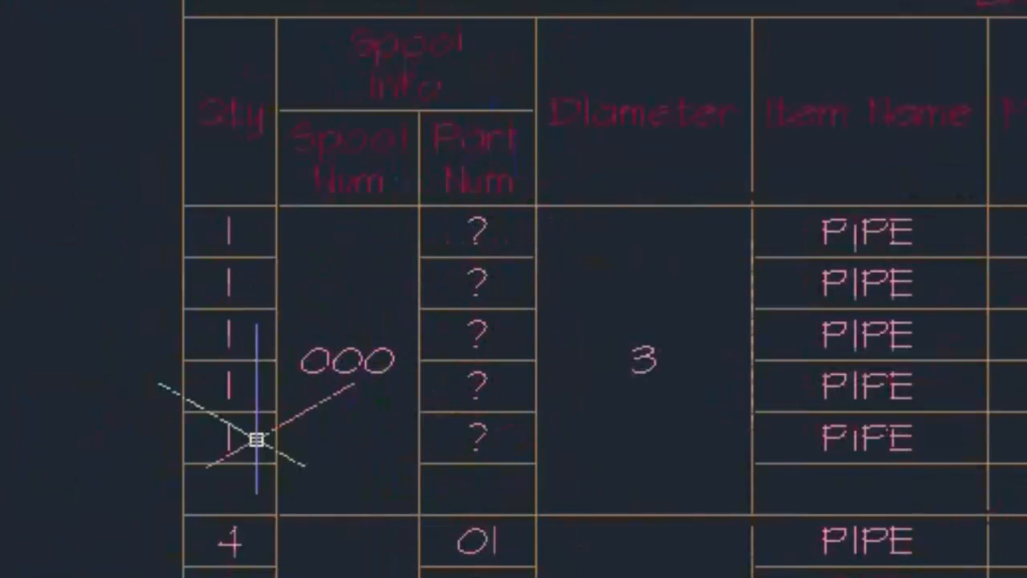
pyautogui.scroll(-1, 602, 257)
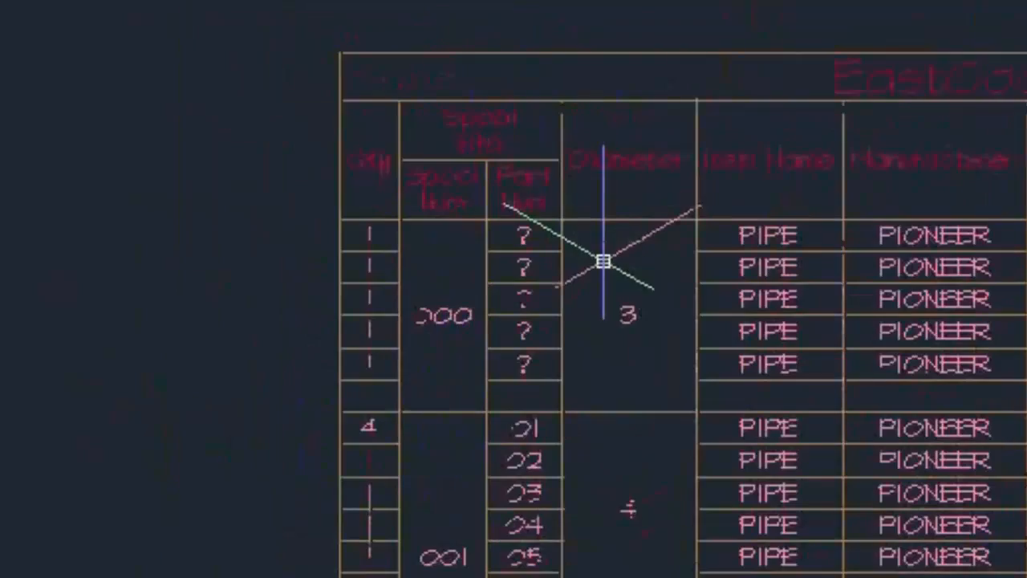
pyautogui.scroll(-1, 572, 413)
# - Define a new spool from the newly drawn pipe run in the Pipe Schedules category and check its rows in the schedule
pyautogui.moveTo(573, 413); pyautogui.dragTo(452, 175, button='middle')
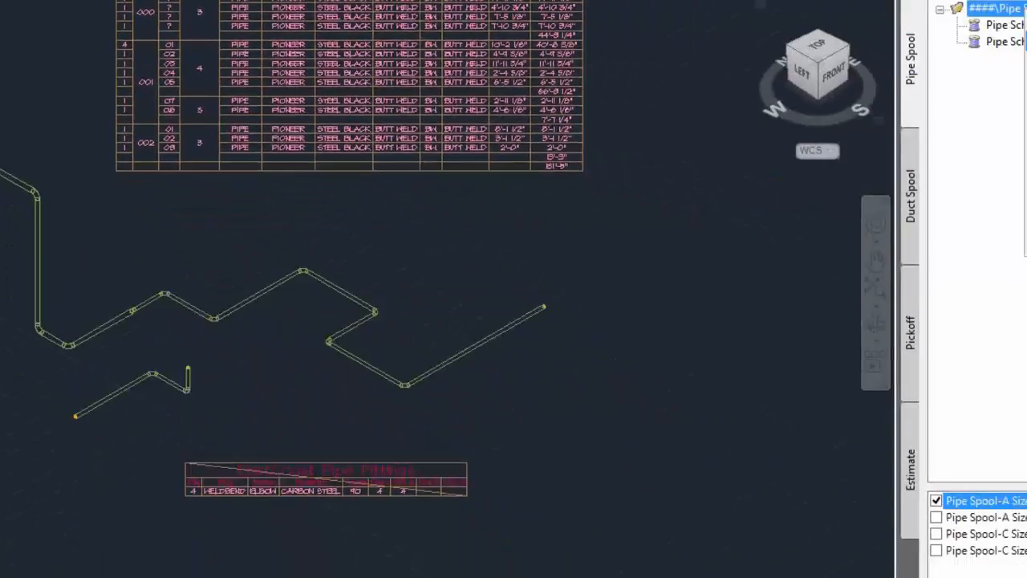
pyautogui.rightClick(857, 8)
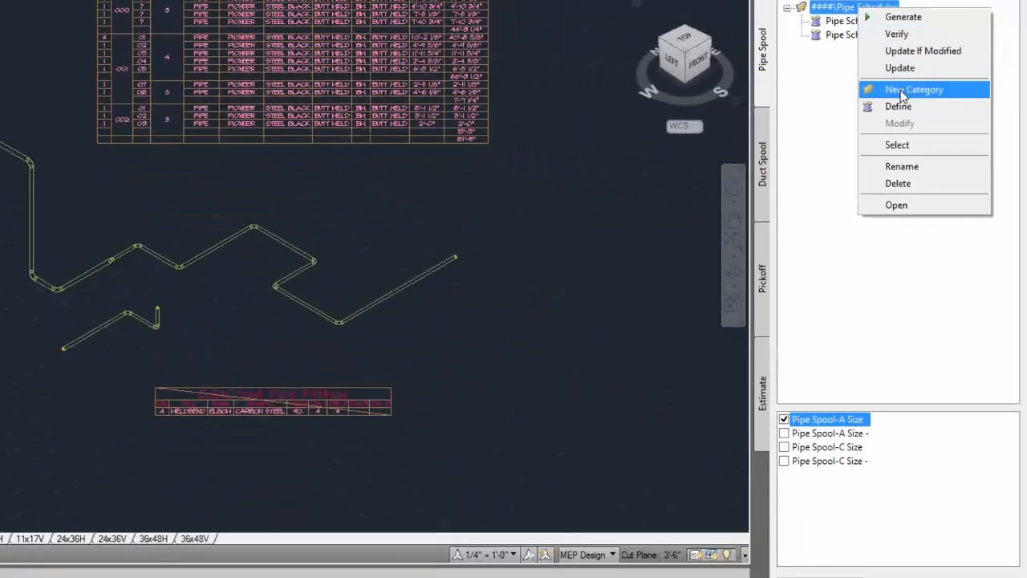
pyautogui.click(901, 107)
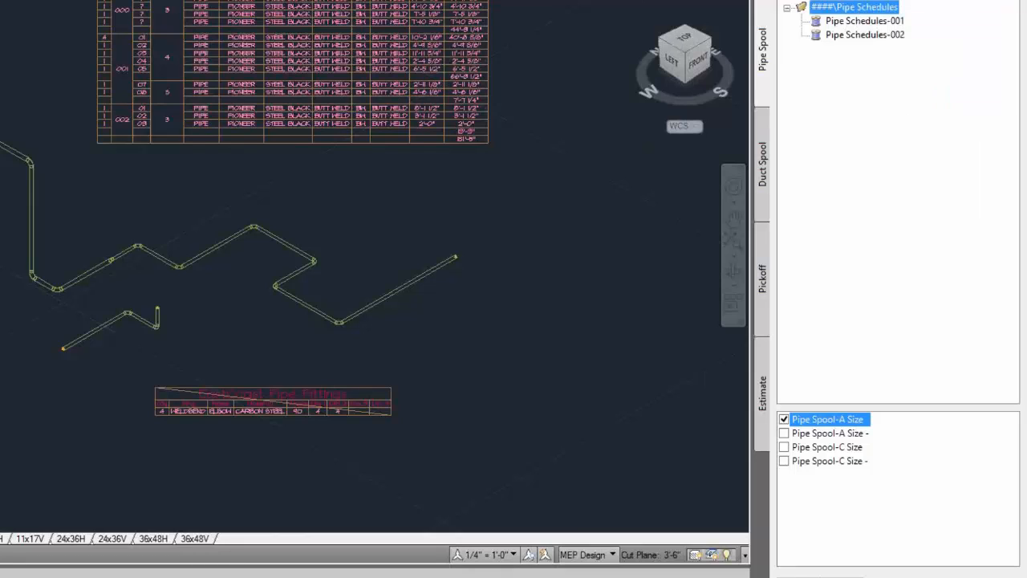
pyautogui.click(1, 57)
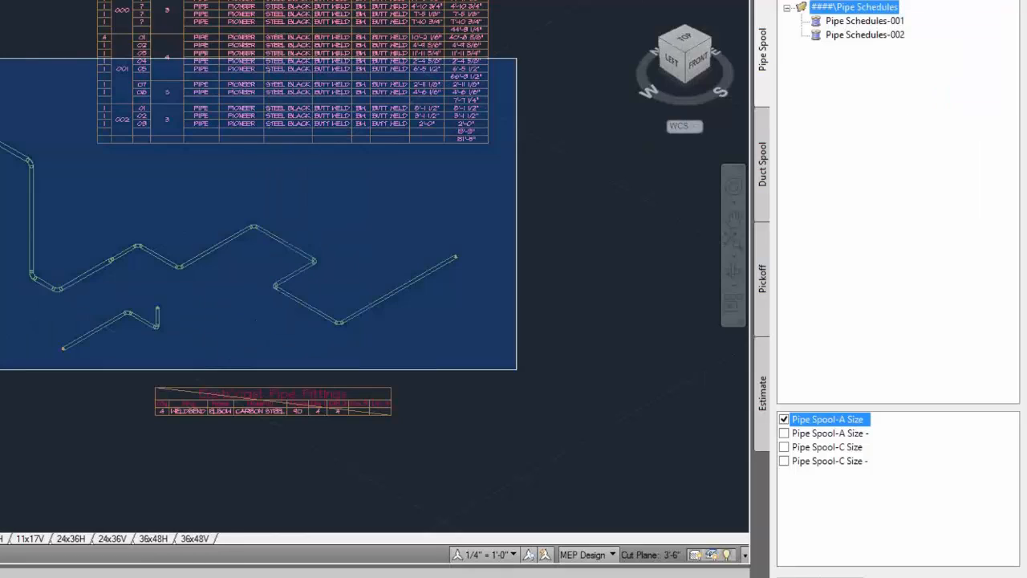
pyautogui.click(632, 378)
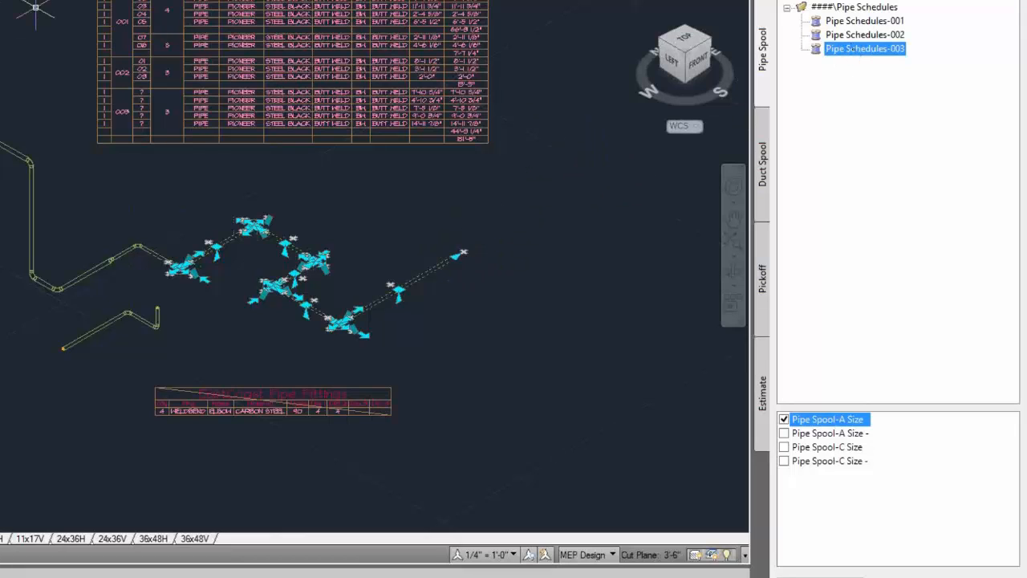
pyautogui.moveTo(36, 10); pyautogui.dragTo(25, 101, button='middle')
pyautogui.scroll(2, 82, 78)
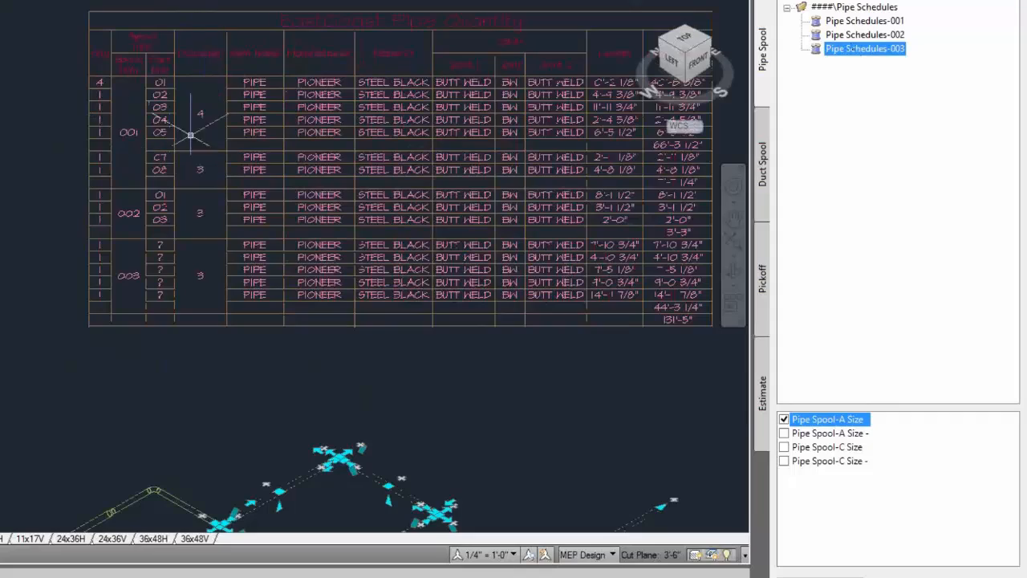
pyautogui.scroll(-2, 341, 137)
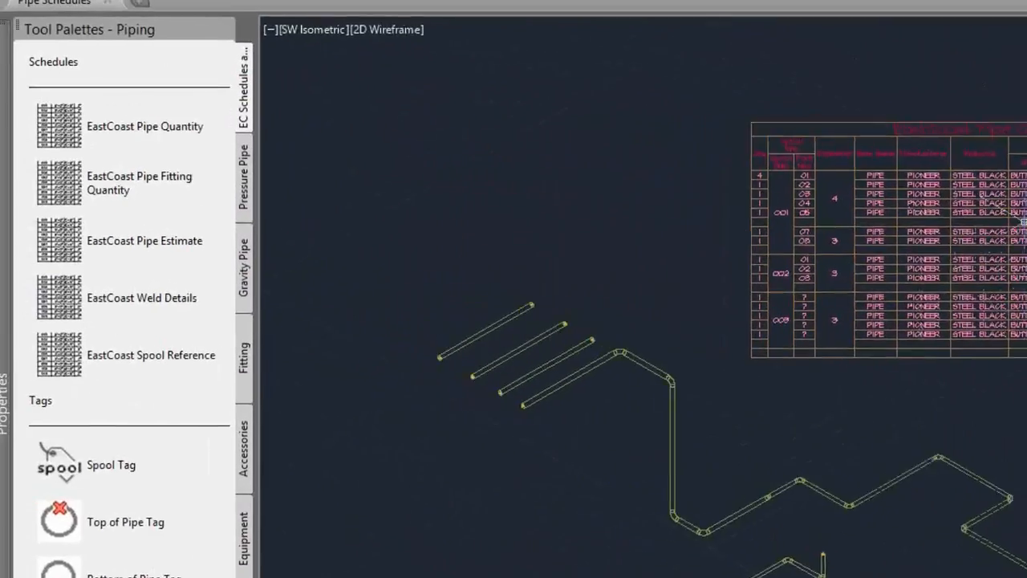
# - Review the schedule table's Add new objects automatically setting in its design properties, then deselect the table
pyautogui.click(396, 133)
pyautogui.moveTo(7, 218)
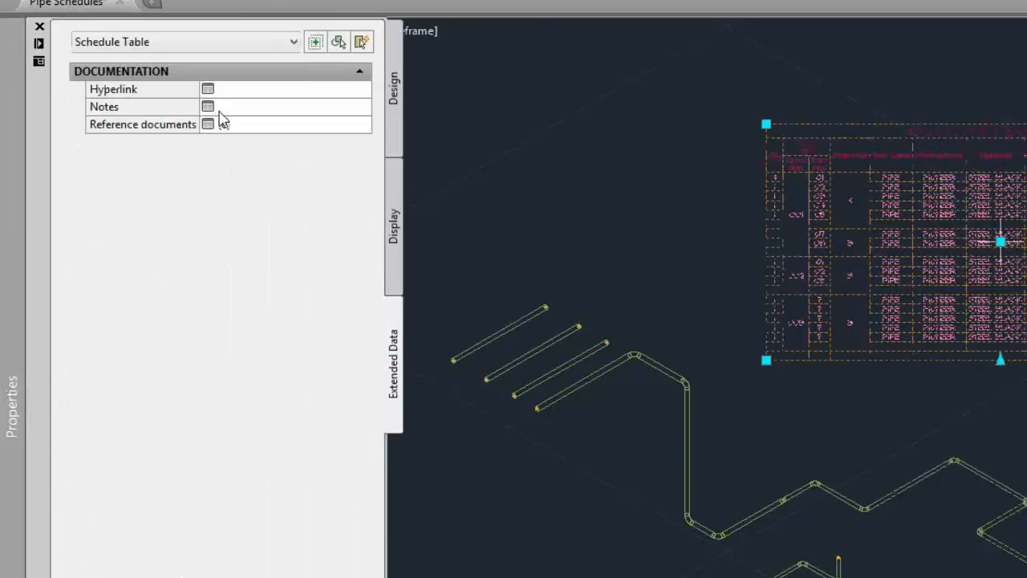
pyautogui.click(394, 135)
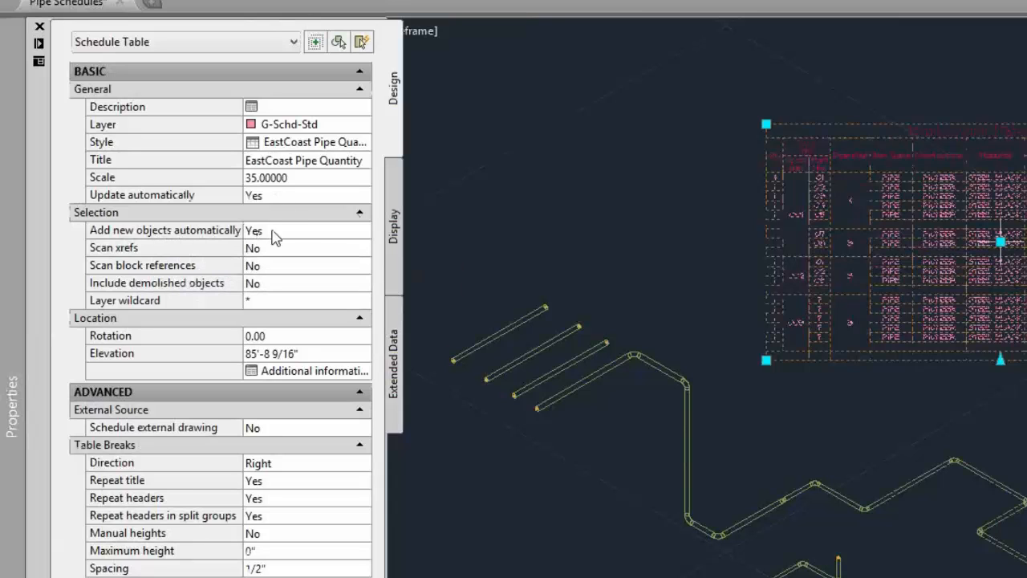
pyautogui.scroll(-2, 705, 218)
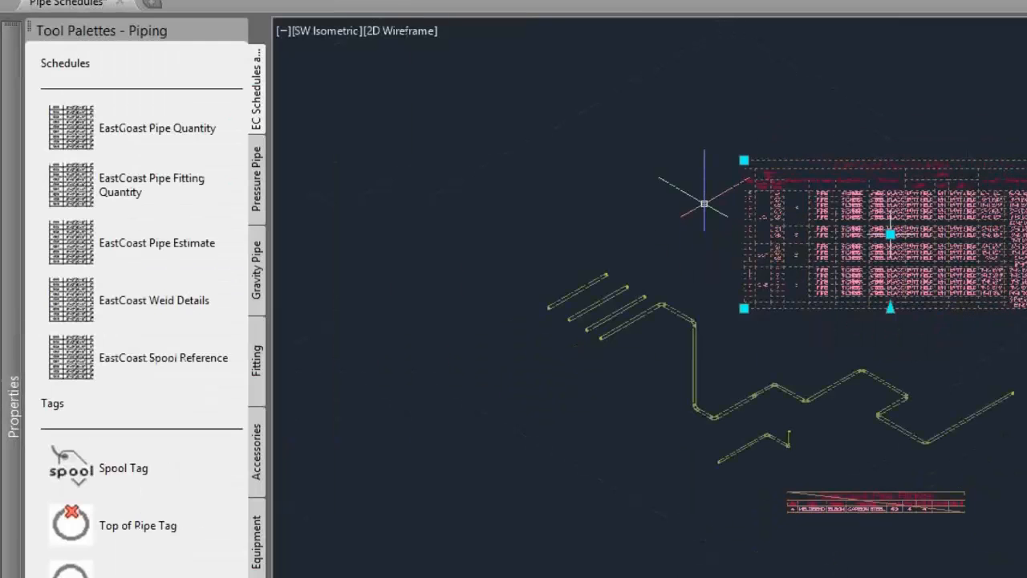
pyautogui.moveTo(664, 190); pyautogui.dragTo(688, 217, button='middle')
pyautogui.press('Escape')
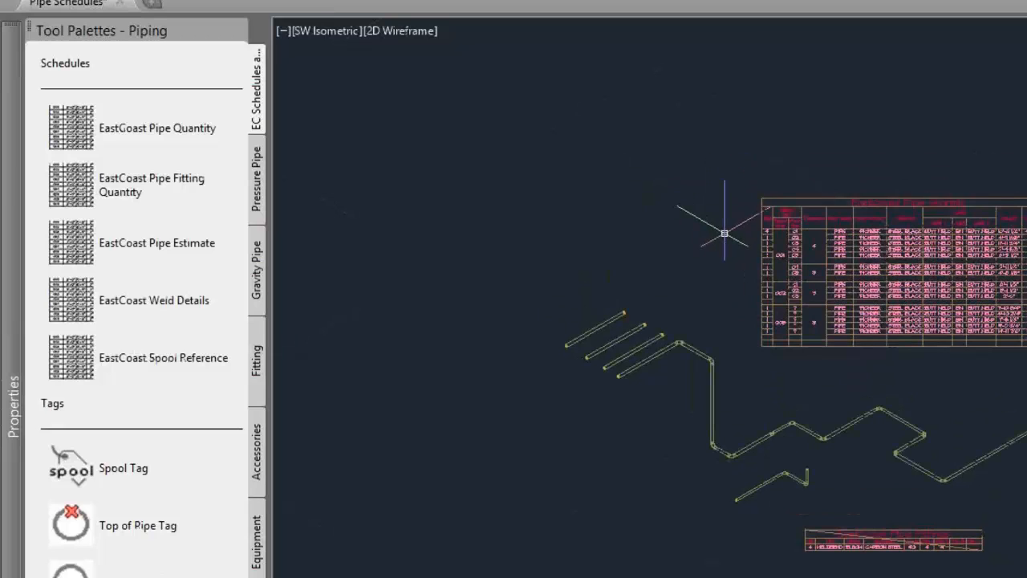
pyautogui.moveTo(634, 339)
pyautogui.mouseDown(button='middle')
pyautogui.moveTo(601, 335)
pyautogui.moveTo(531, 295)
pyautogui.mouseUp(button='middle')
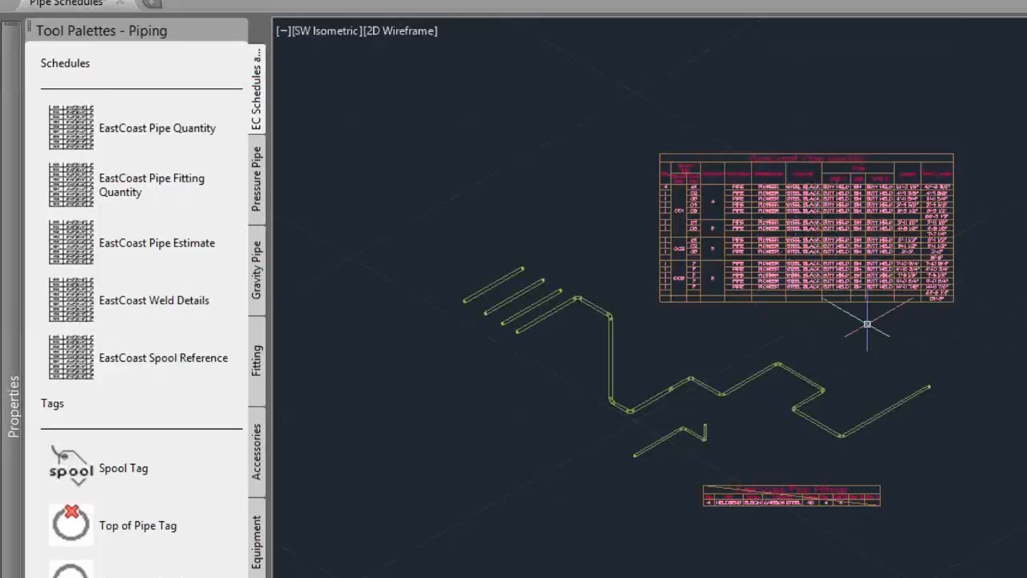
# - Open the EastCoast Pipe Quantity table style to its column definitions and resize the dialog
pyautogui.moveTo(829, 323); pyautogui.dragTo(840, 287, button='middle')
pyautogui.click(818, 184)
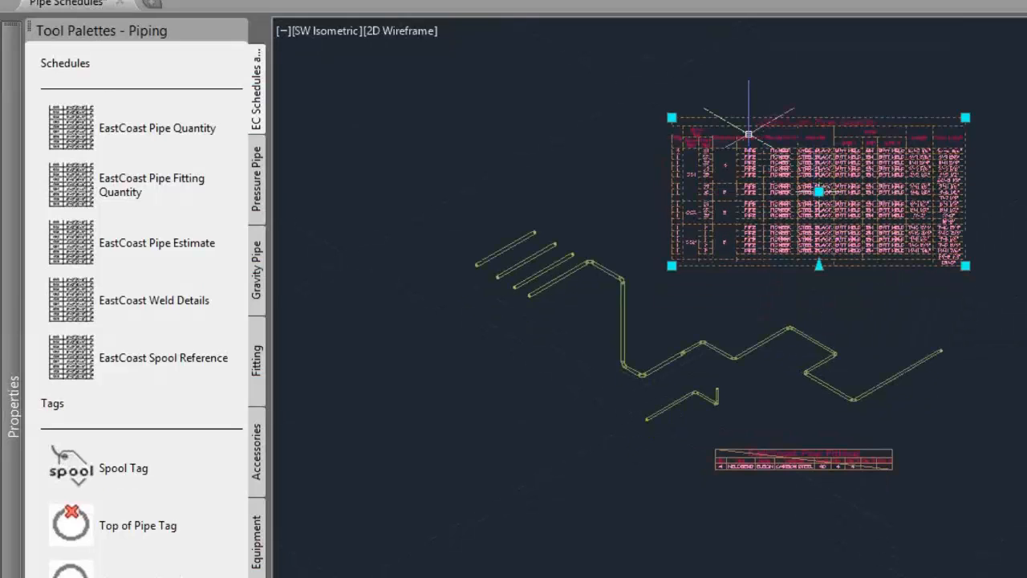
pyautogui.rightClick(750, 135)
pyautogui.click(859, 437)
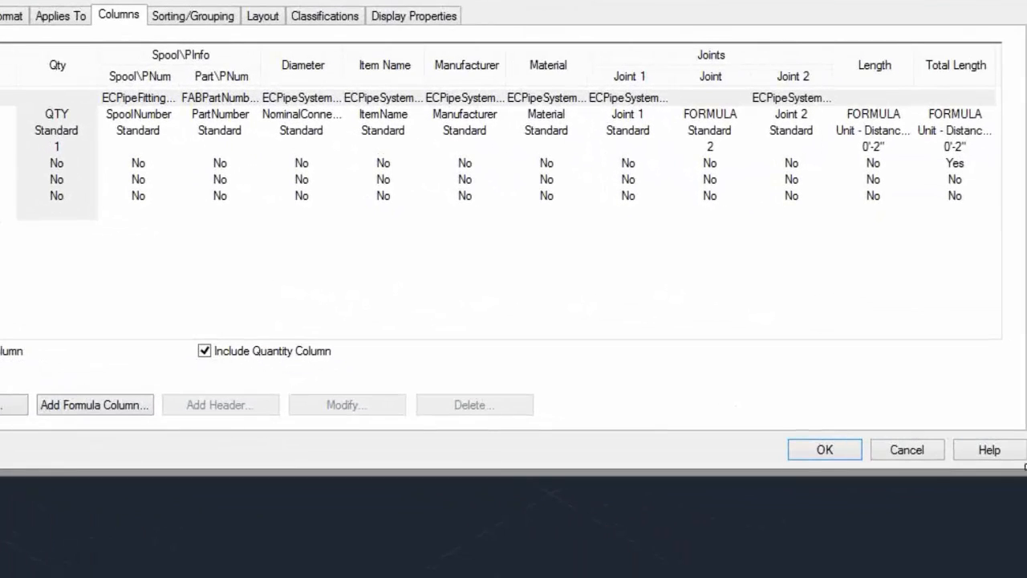
pyautogui.moveTo(1025, 466); pyautogui.dragTo(884, 504)
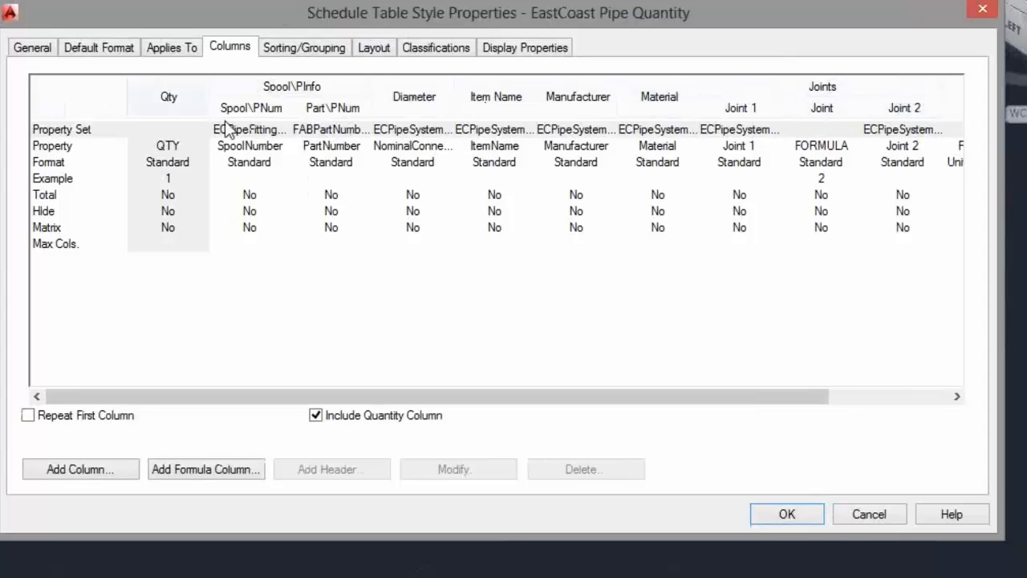
# - Hide the Joint formula column between Joint 1 and Joint 2 and apply the change to the table style
pyautogui.click(814, 111)
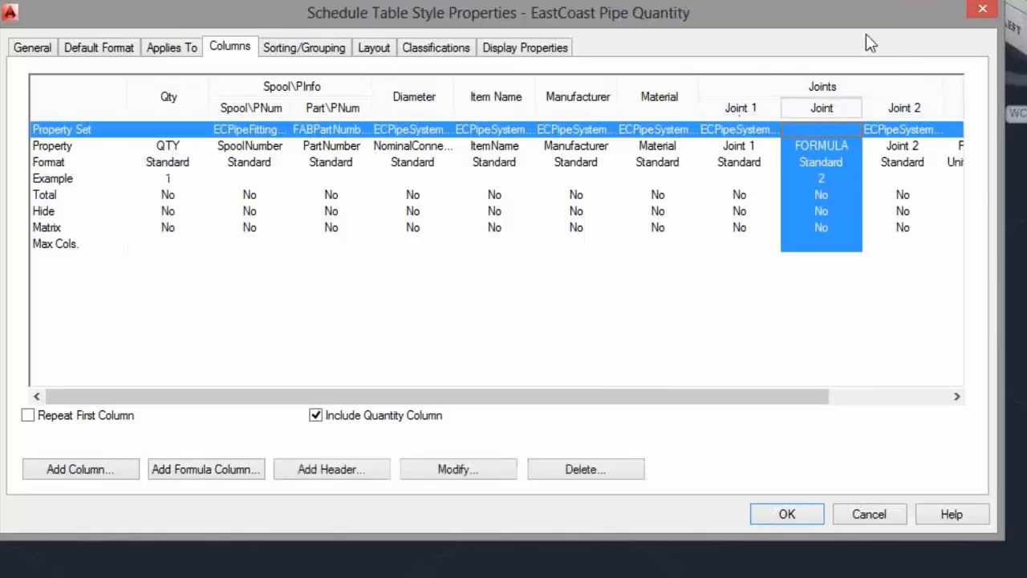
pyautogui.moveTo(859, 17); pyautogui.dragTo(716, 0)
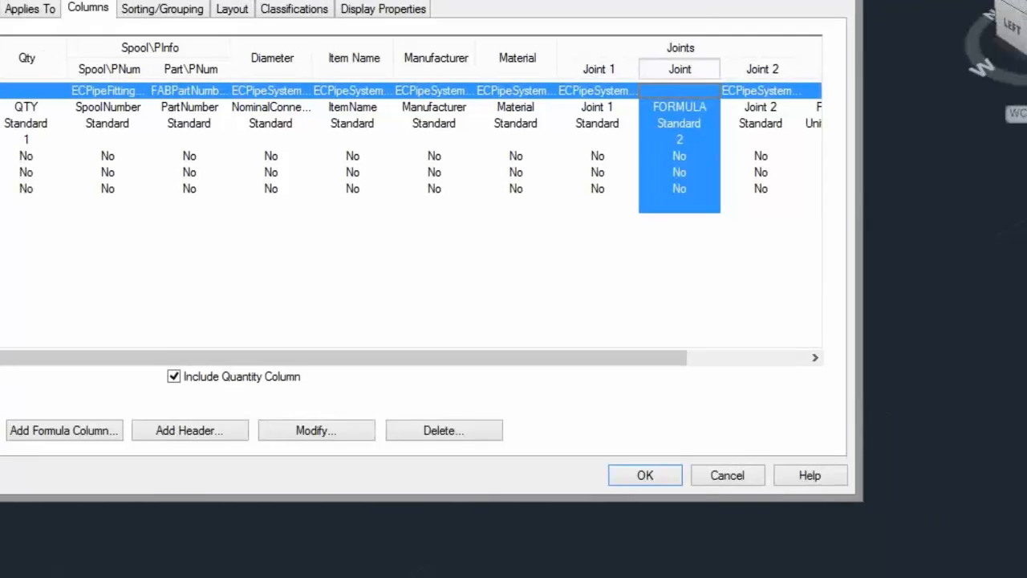
pyautogui.moveTo(852, 498); pyautogui.dragTo(1026, 502)
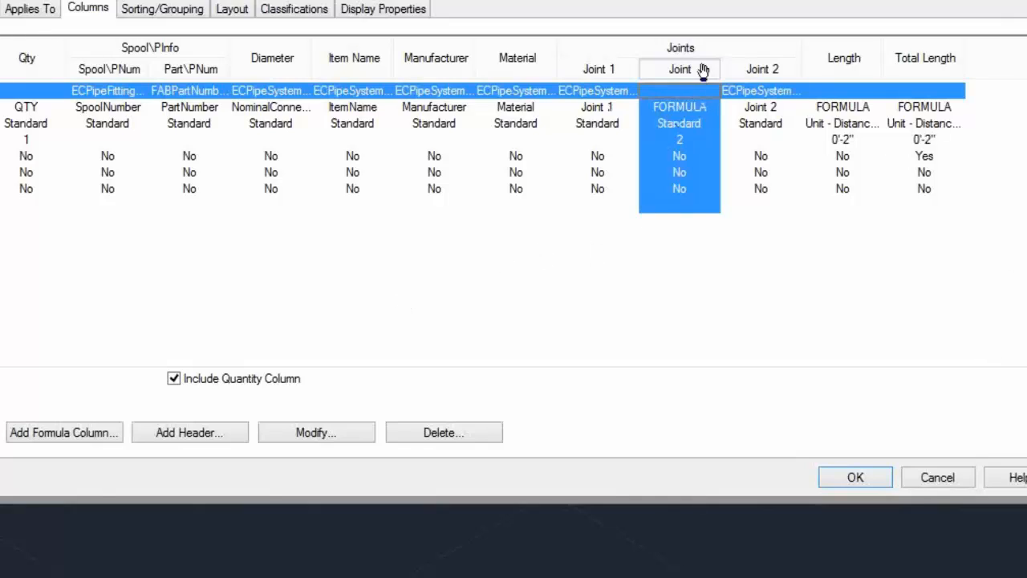
pyautogui.moveTo(703, 70)
pyautogui.mouseDown()
pyautogui.moveTo(707, 49)
pyautogui.moveTo(690, 70)
pyautogui.mouseUp()
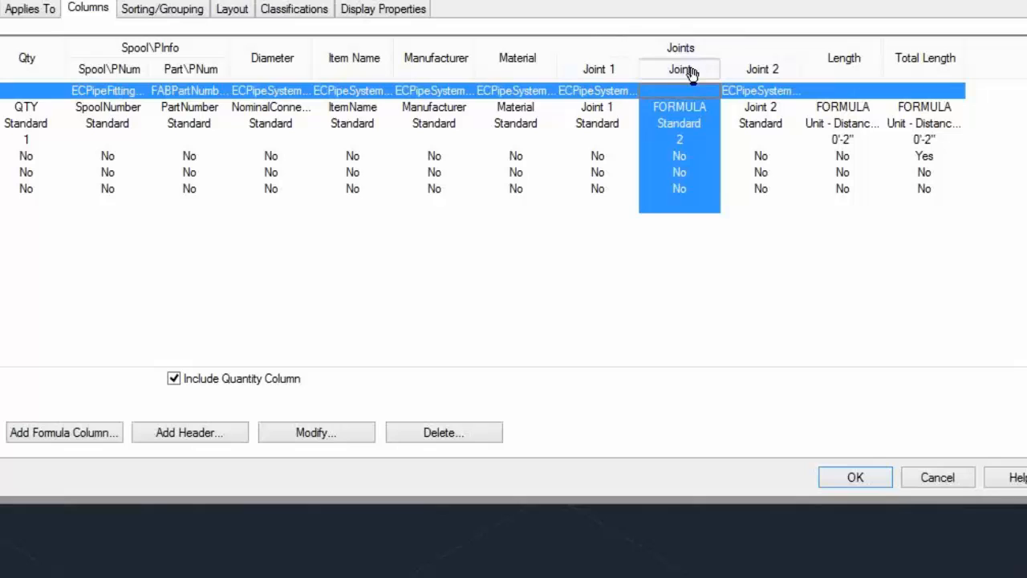
pyautogui.click(322, 433)
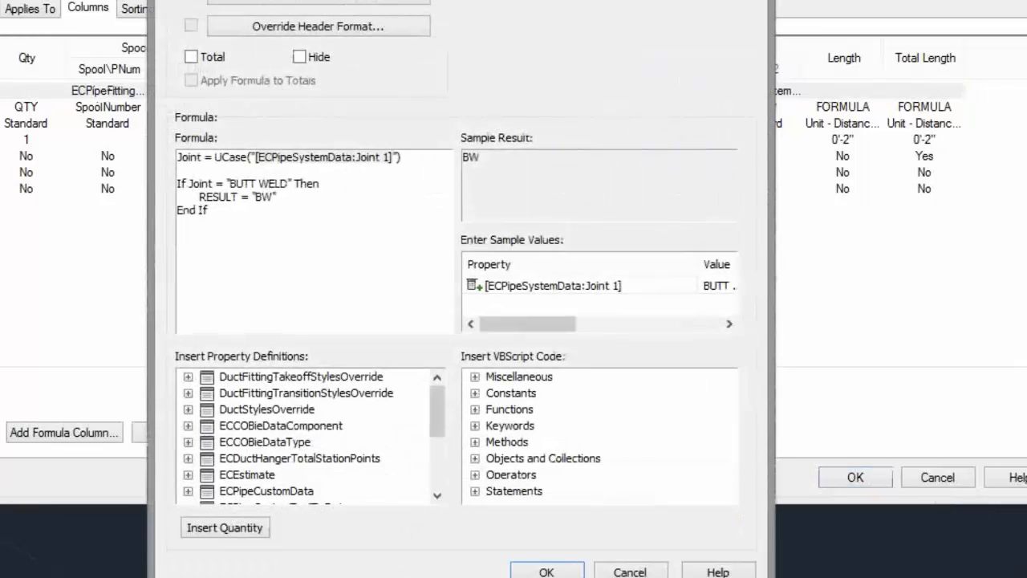
pyautogui.click(299, 58)
pyautogui.click(547, 573)
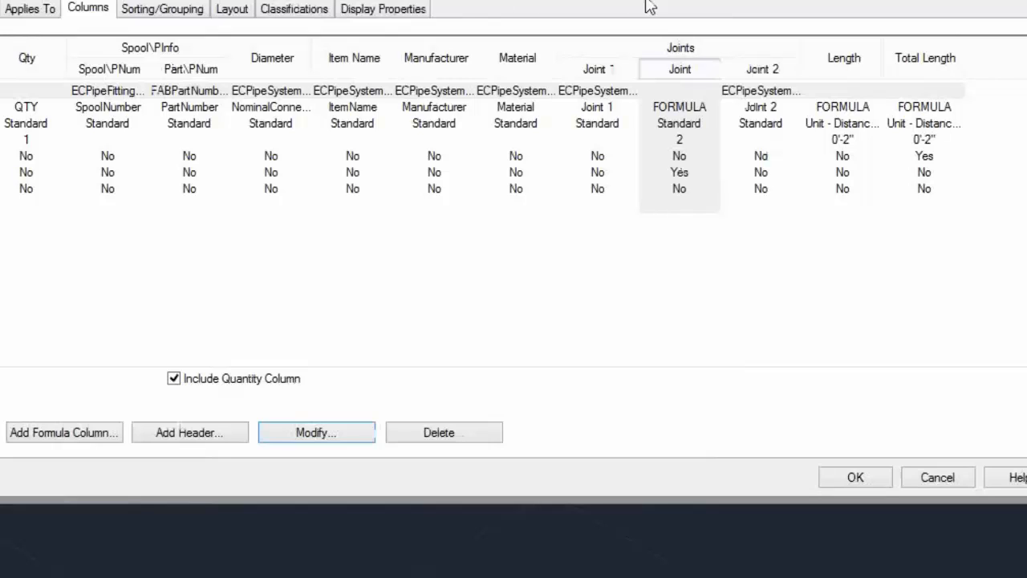
pyautogui.click(874, 479)
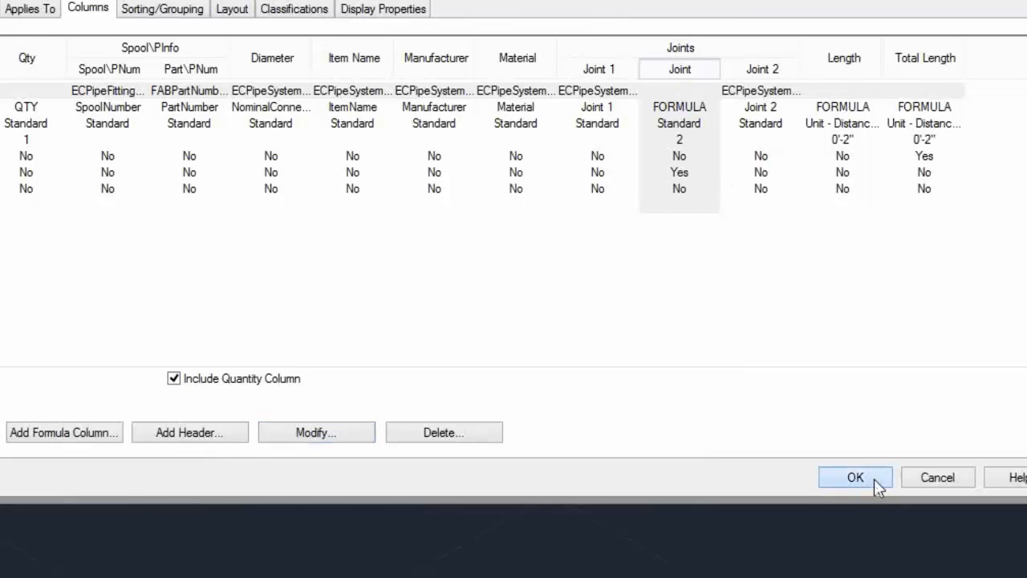
# - Check the Joints columns in the schedule, then reopen its table style's column definitions and widen the dialog
pyautogui.scroll(6, 472, 29)
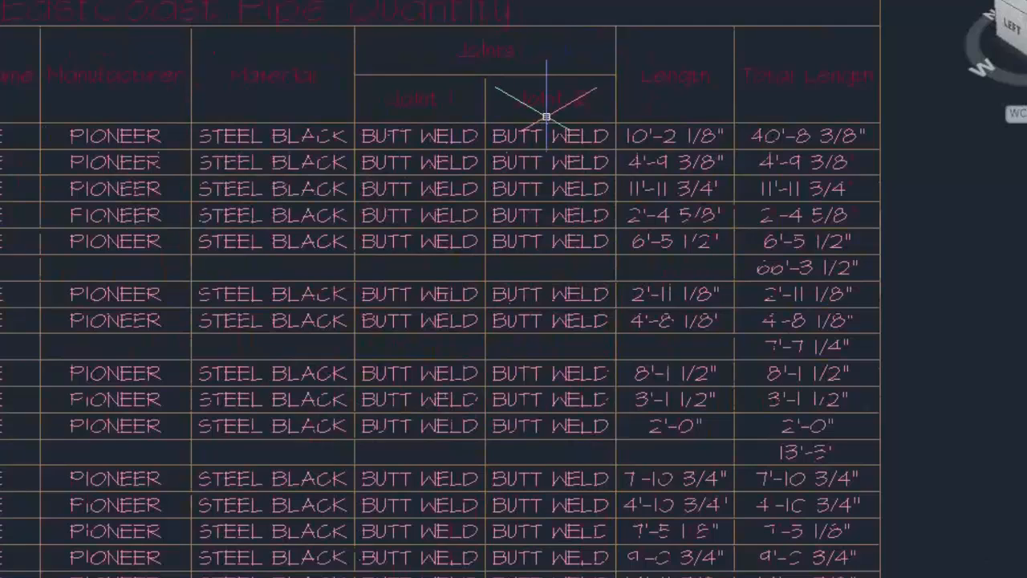
pyautogui.scroll(-5, 546, 118)
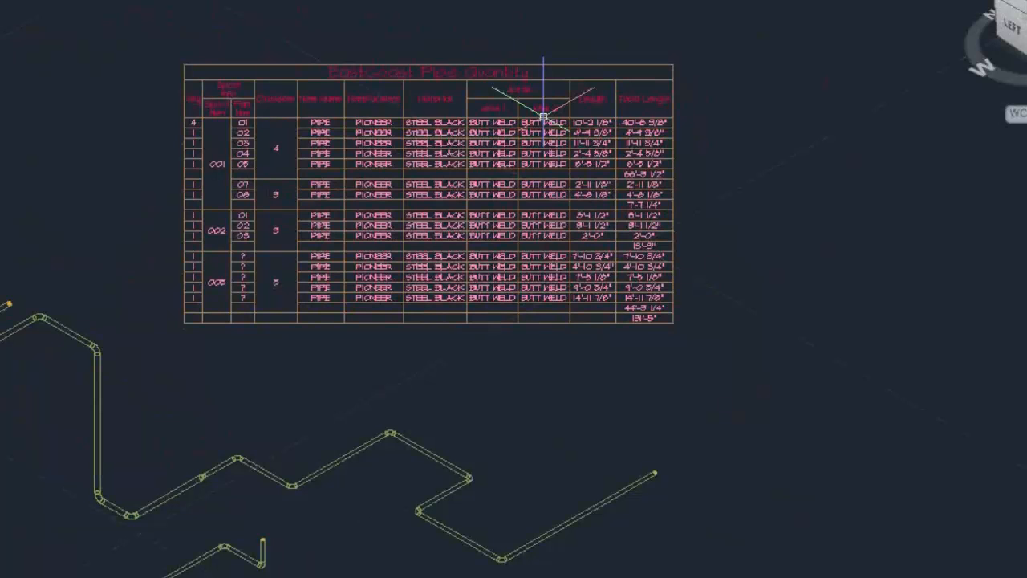
pyautogui.moveTo(528, 115)
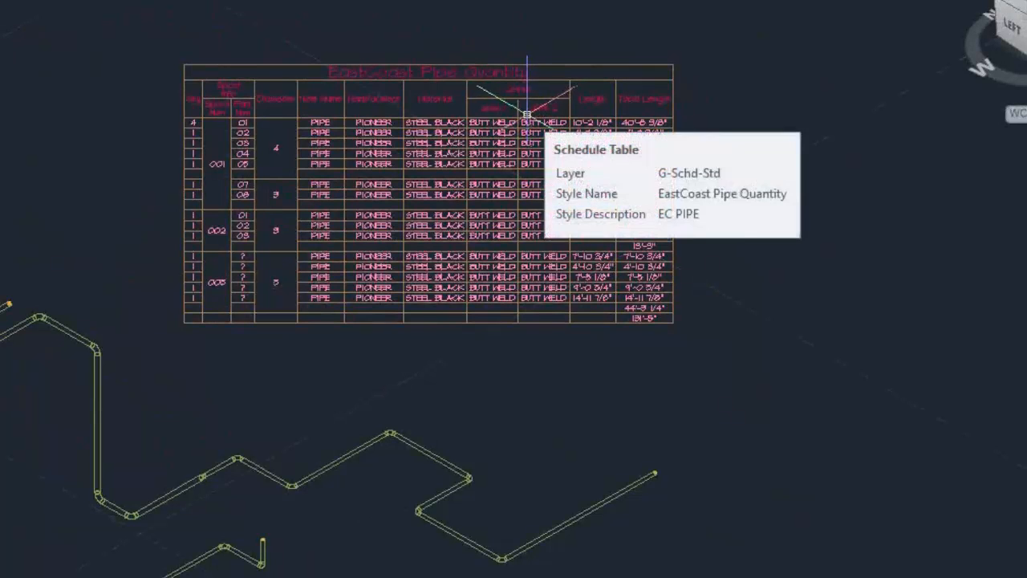
pyautogui.scroll(5, 527, 115)
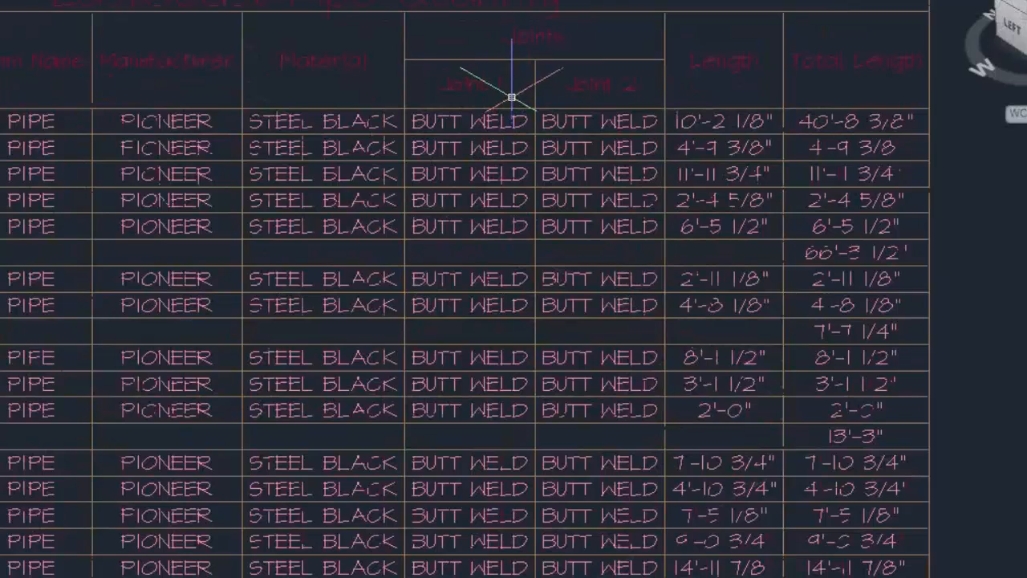
pyautogui.scroll(-5, 511, 96)
pyautogui.click(527, 75)
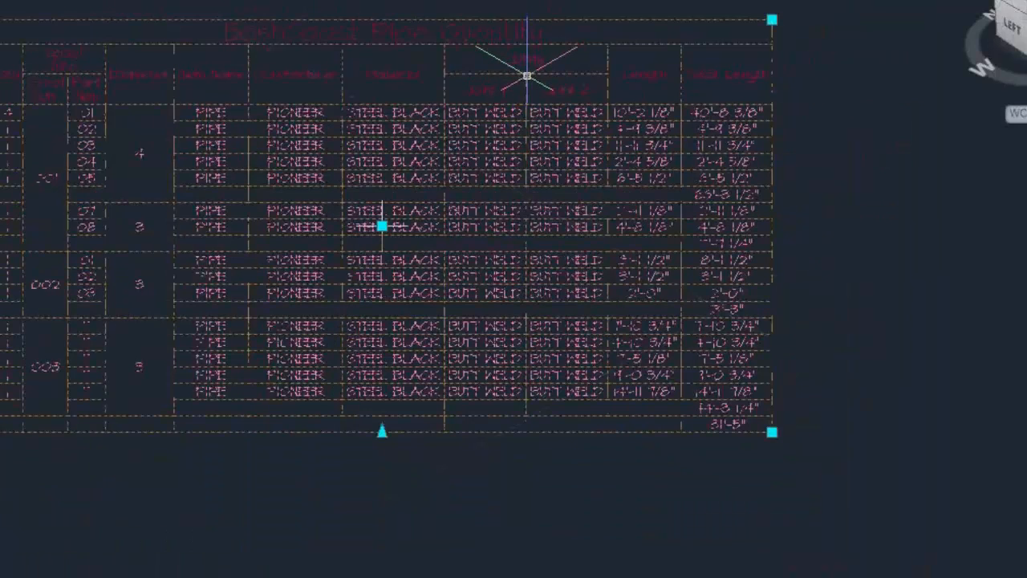
pyautogui.rightClick(525, 76)
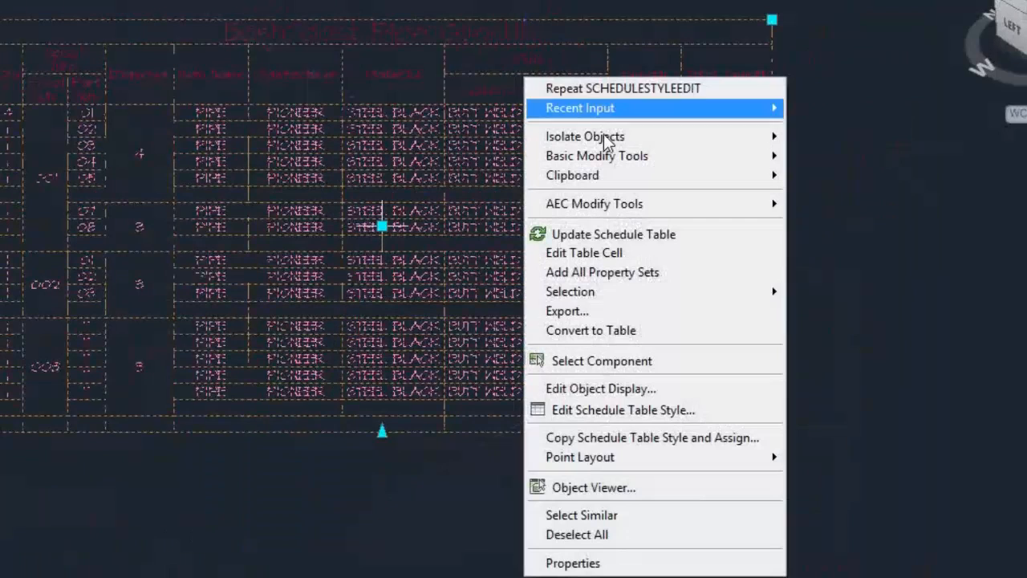
pyautogui.click(596, 411)
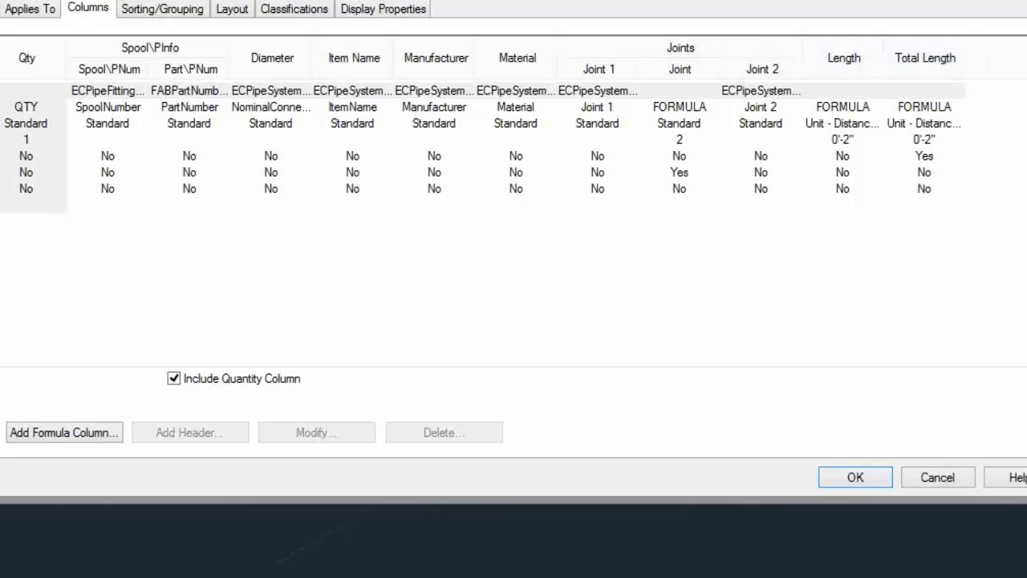
pyautogui.moveTo(1024, 321); pyautogui.dragTo(1026, 321)
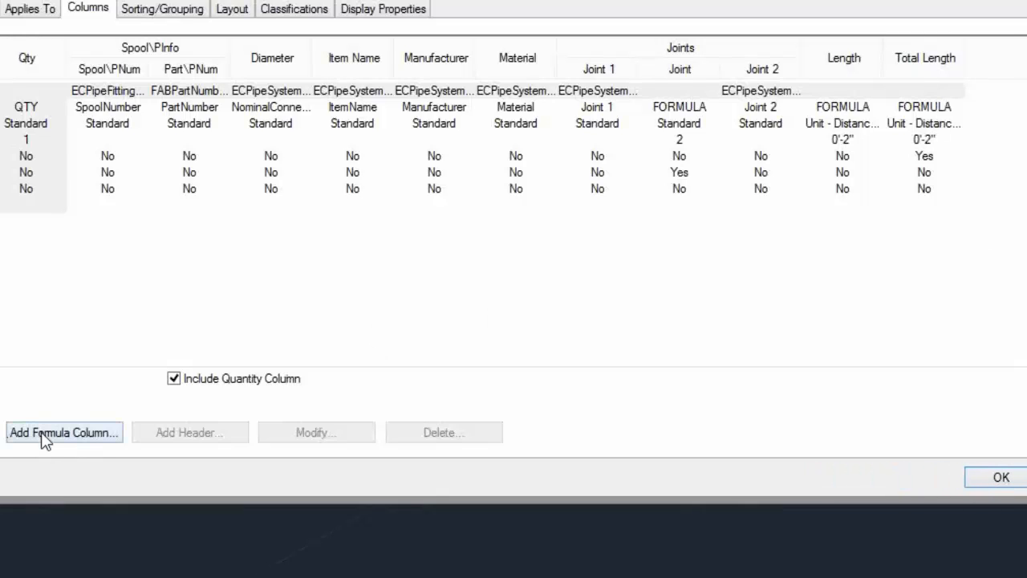
# - Start a formula column headed Total Length, inserted after the Formula: Total Length (1) column
pyautogui.click(64, 432)
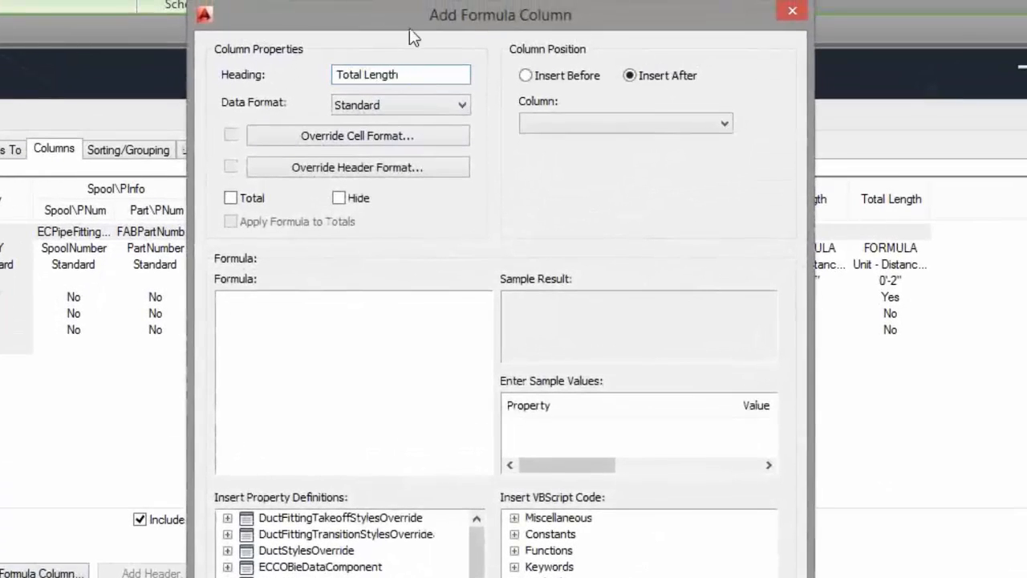
pyautogui.click(710, 124)
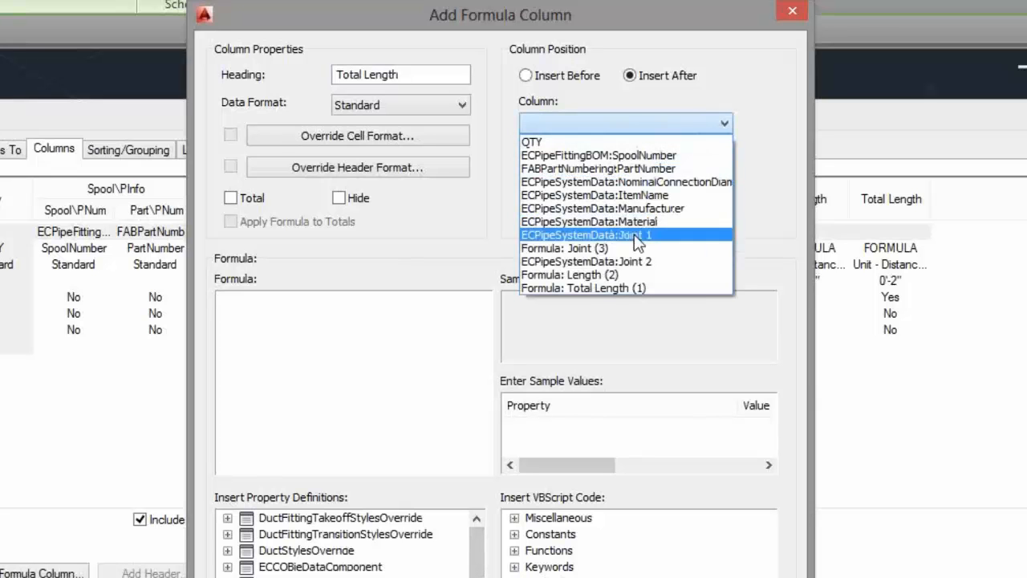
pyautogui.click(589, 288)
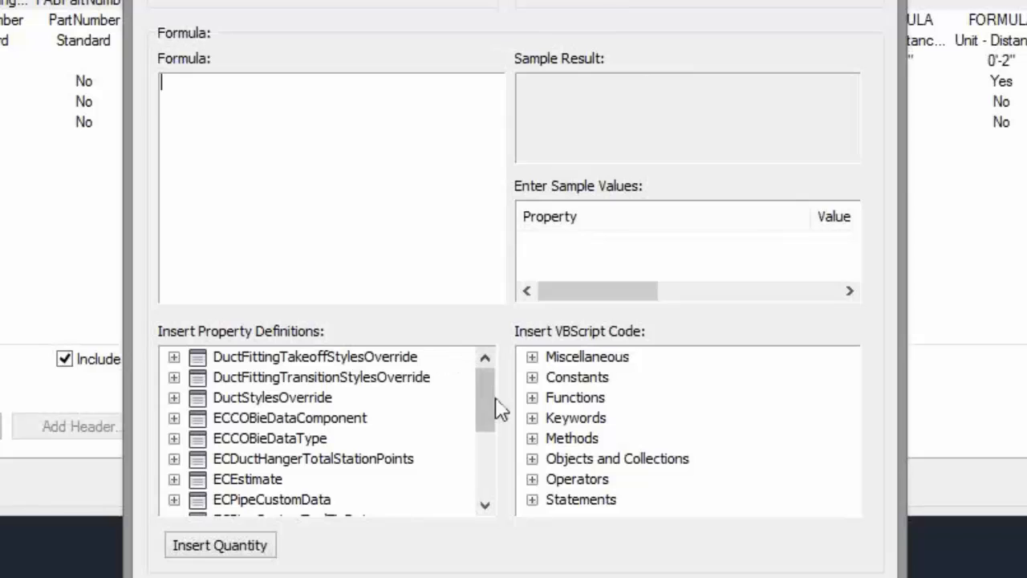
# - Build the column formula as [QUANTITY]*[ECPipeSystemData:CutLength] from the quantity and the pipe's cut length property
pyautogui.moveTo(490, 391)
pyautogui.mouseDown()
pyautogui.moveTo(496, 376)
pyautogui.moveTo(484, 485)
pyautogui.moveTo(489, 382)
pyautogui.mouseUp()
pyautogui.click(225, 550)
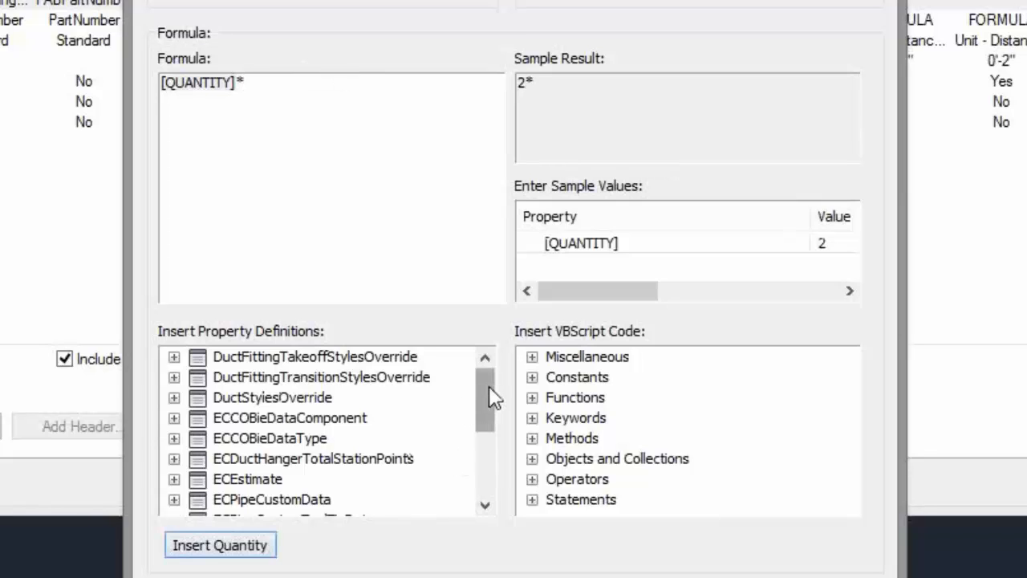
pyautogui.moveTo(489, 406)
pyautogui.mouseDown()
pyautogui.moveTo(493, 426)
pyautogui.moveTo(490, 399)
pyautogui.moveTo(499, 414)
pyautogui.mouseUp()
pyautogui.click(174, 479)
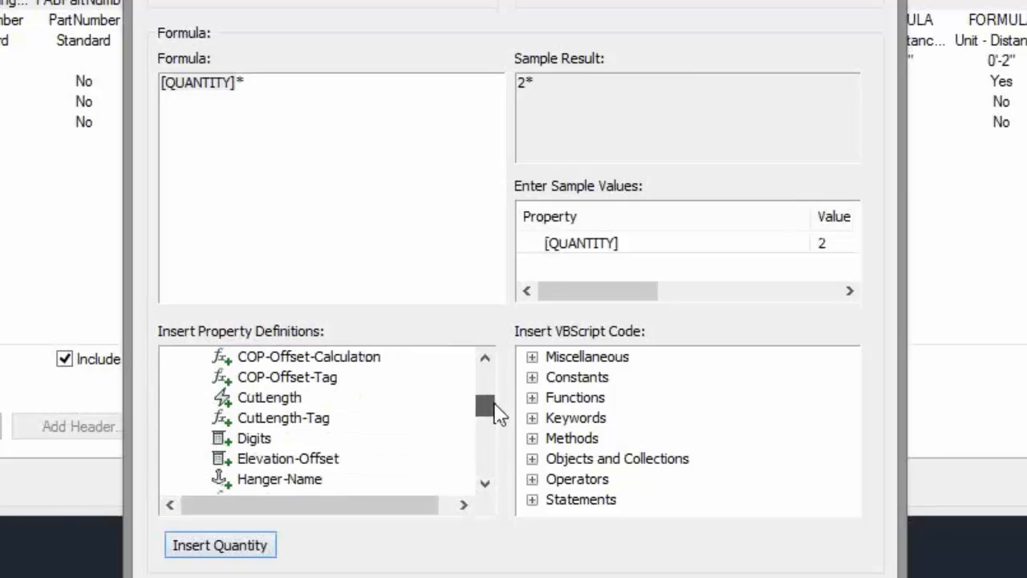
pyautogui.doubleClick(272, 397)
# - Assign the quantity and cut length product to Temp and add the line RESULT = Cstr(Temp) below it
pyautogui.click(448, 76)
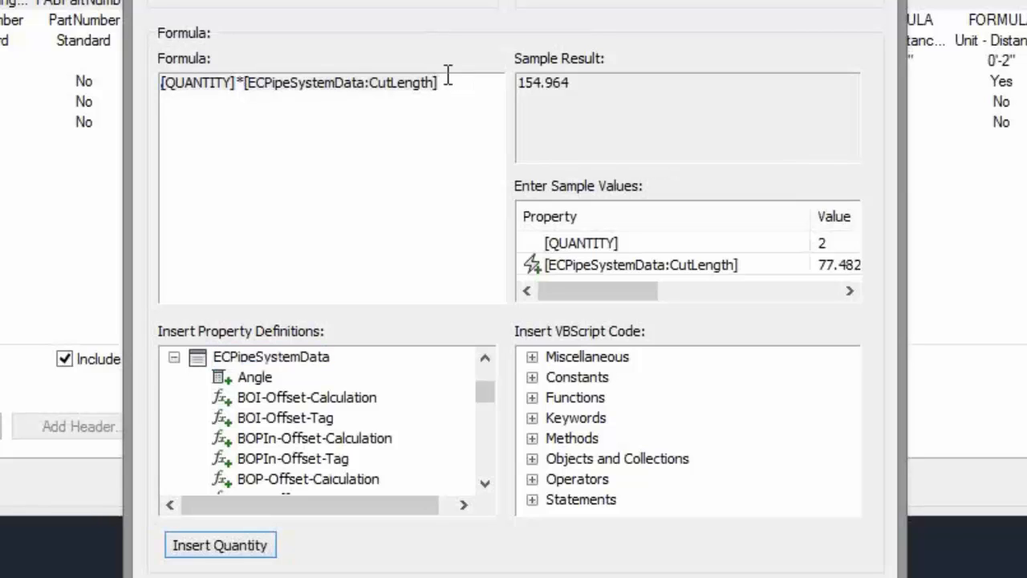
pyautogui.press('Home')
pyautogui.write('Temp =')
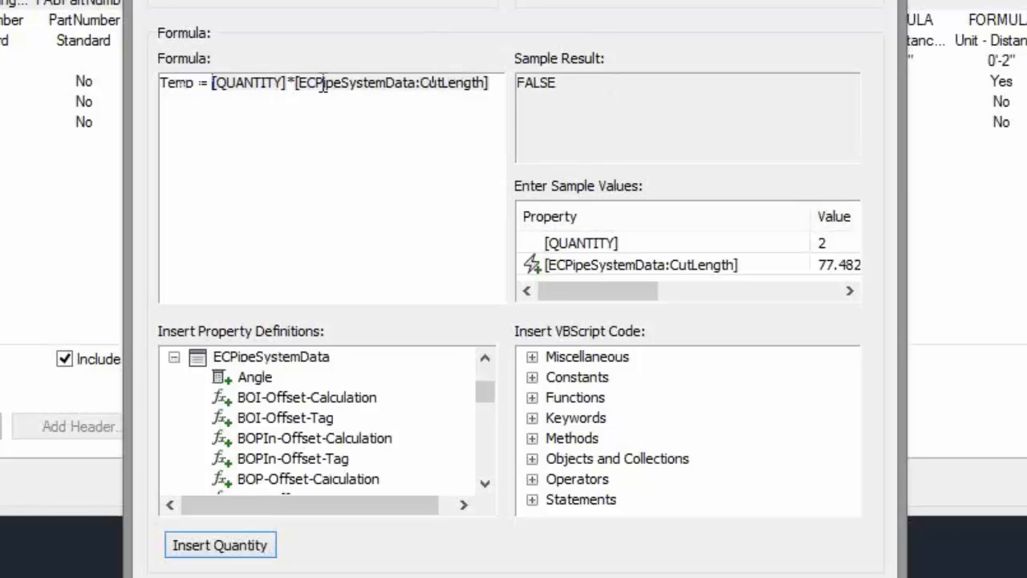
pyautogui.click(493, 83)
pyautogui.write('Cstr')
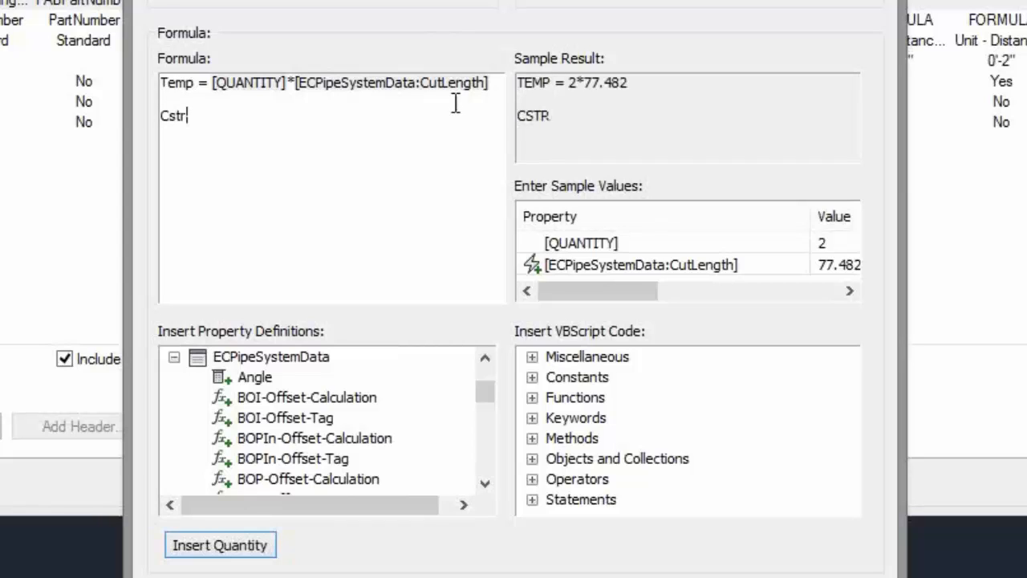
pyautogui.write('(Temp')
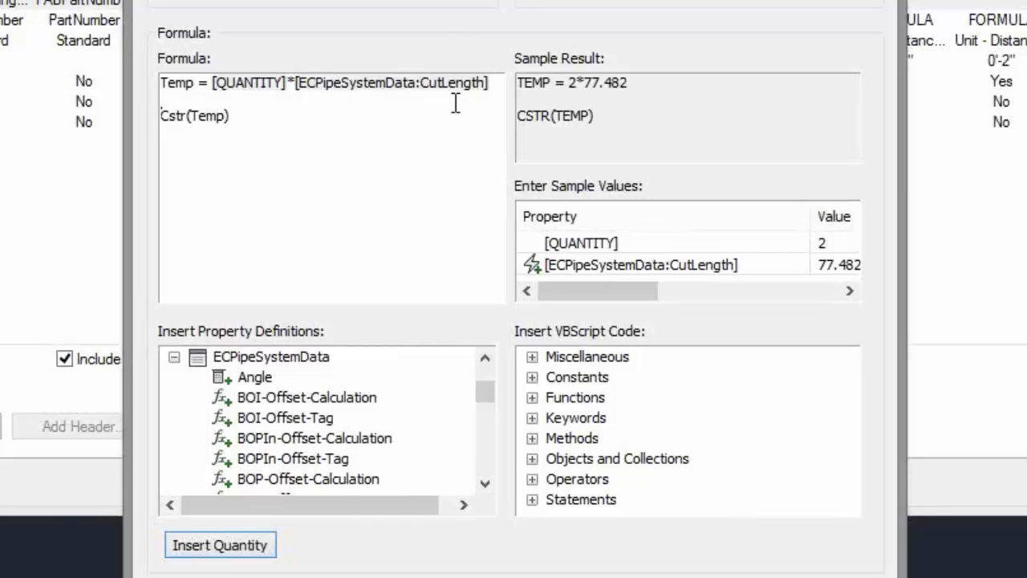
pyautogui.write('RESULT ')
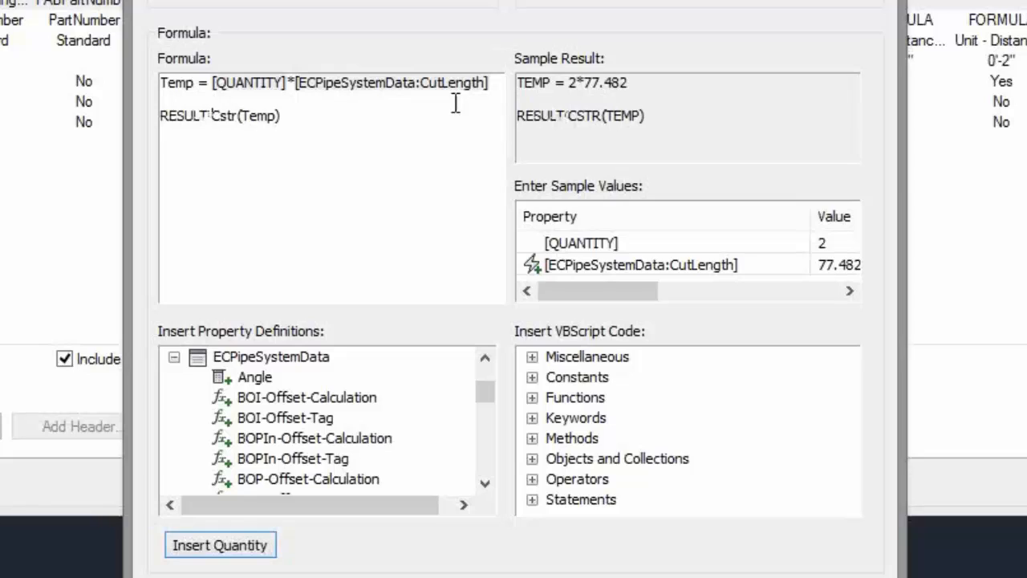
pyautogui.write('=')
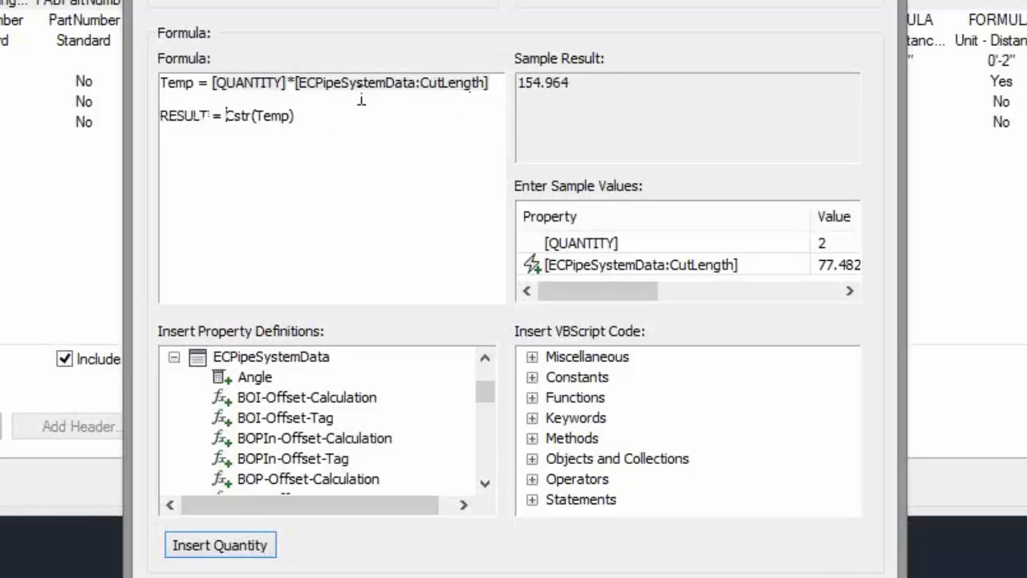
# - Append & "e-e" to the RESULT line, apply the formula column and style, and check the schedule's new column
pyautogui.press('End')
pyautogui.write('&')
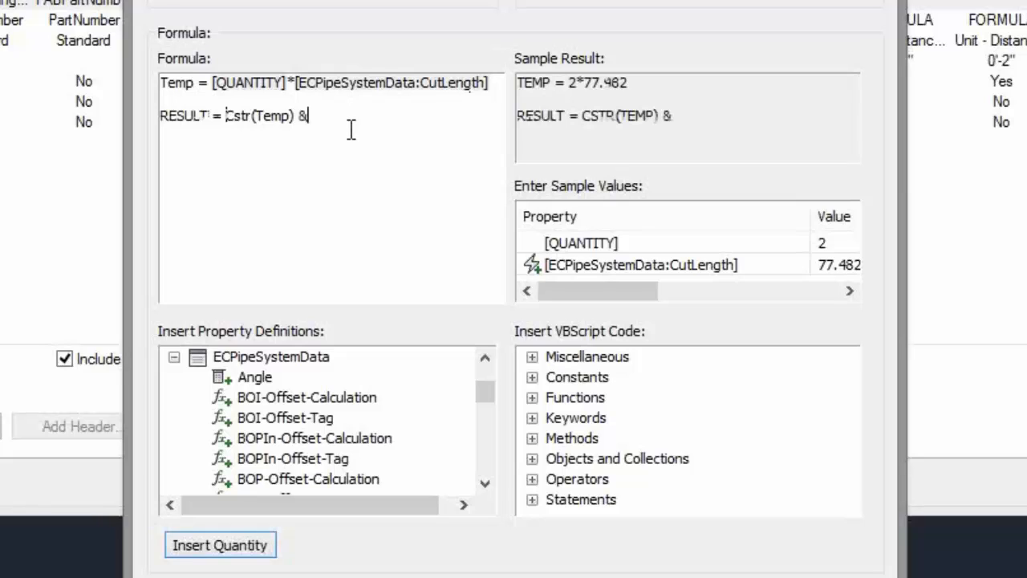
pyautogui.write(' e')
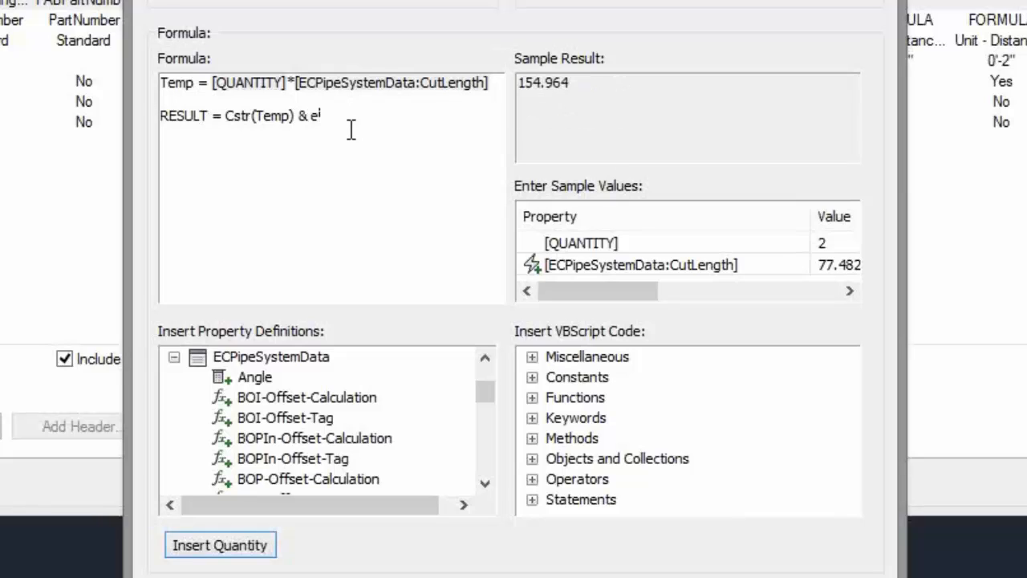
pyautogui.press('BackSpace')
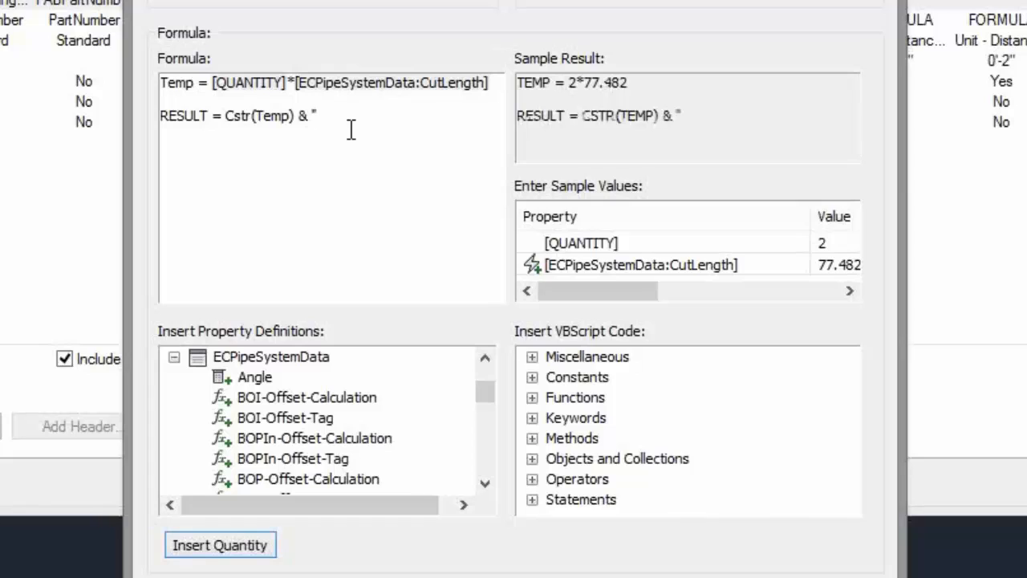
pyautogui.write('"e-e"')
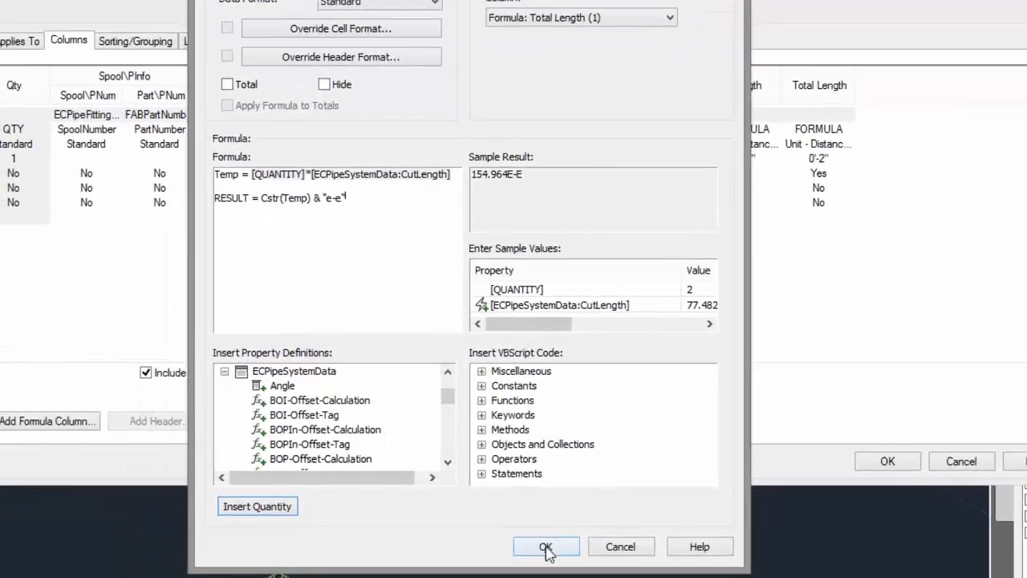
pyautogui.click(541, 545)
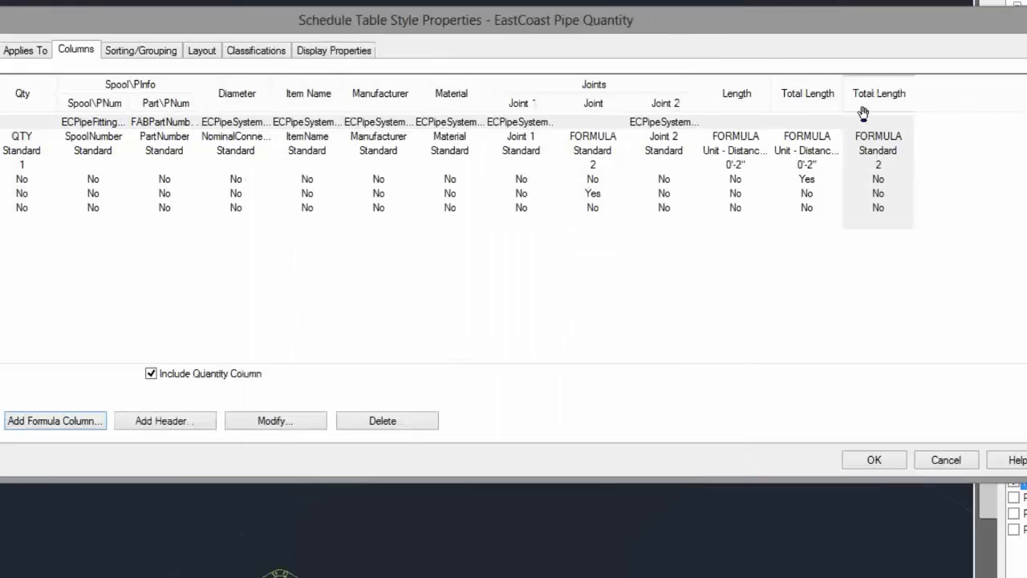
pyautogui.click(889, 462)
pyautogui.scroll(5, 654, 110)
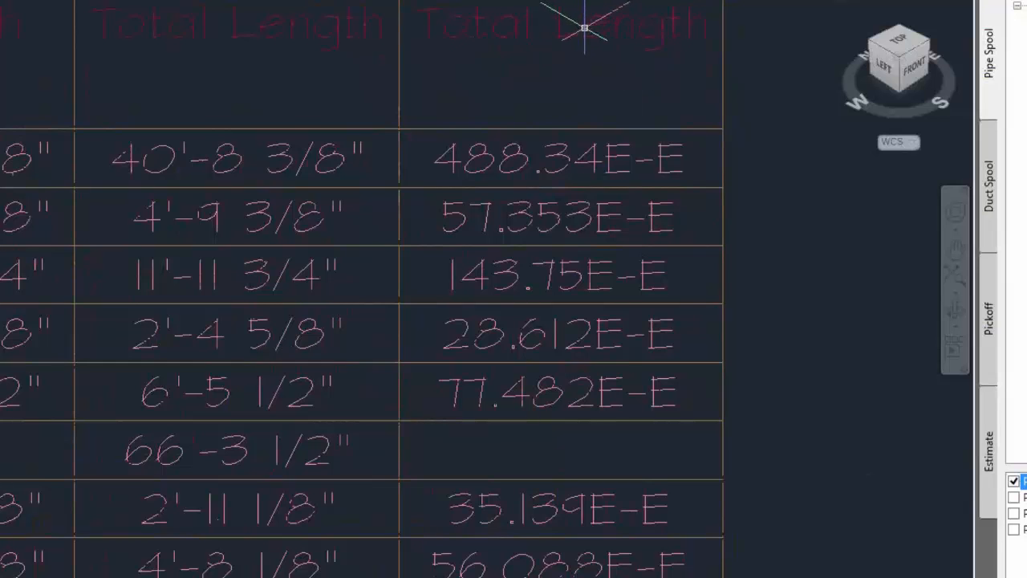
pyautogui.scroll(-3, 562, 35)
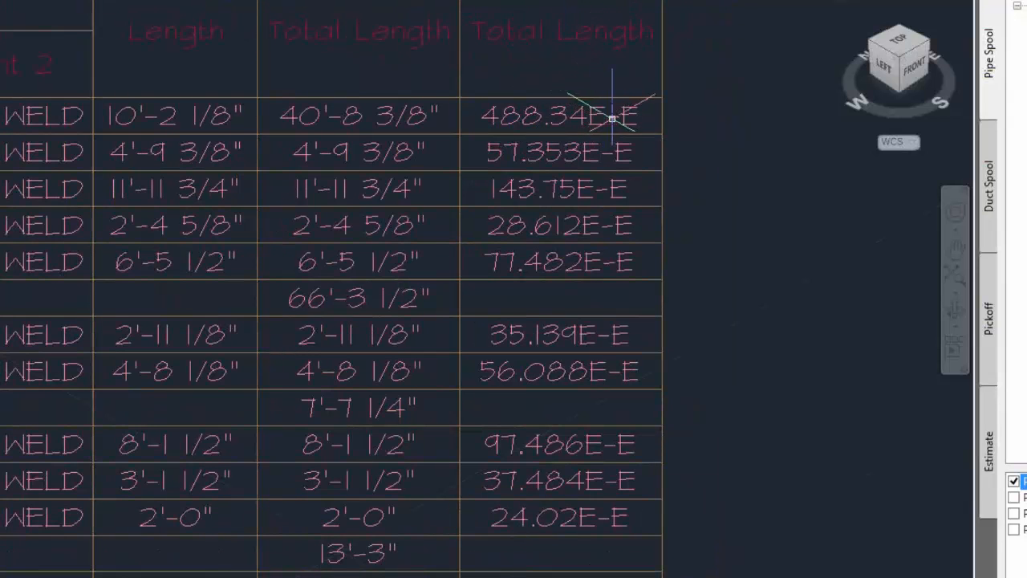
pyautogui.scroll(-4, 653, 110)
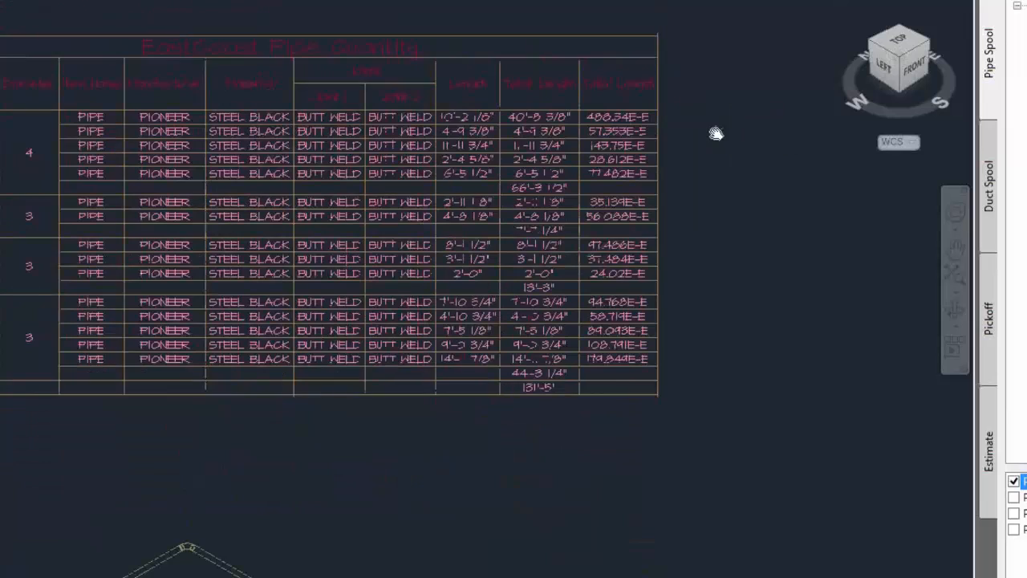
pyautogui.moveTo(716, 133); pyautogui.dragTo(639, 130, button='middle')
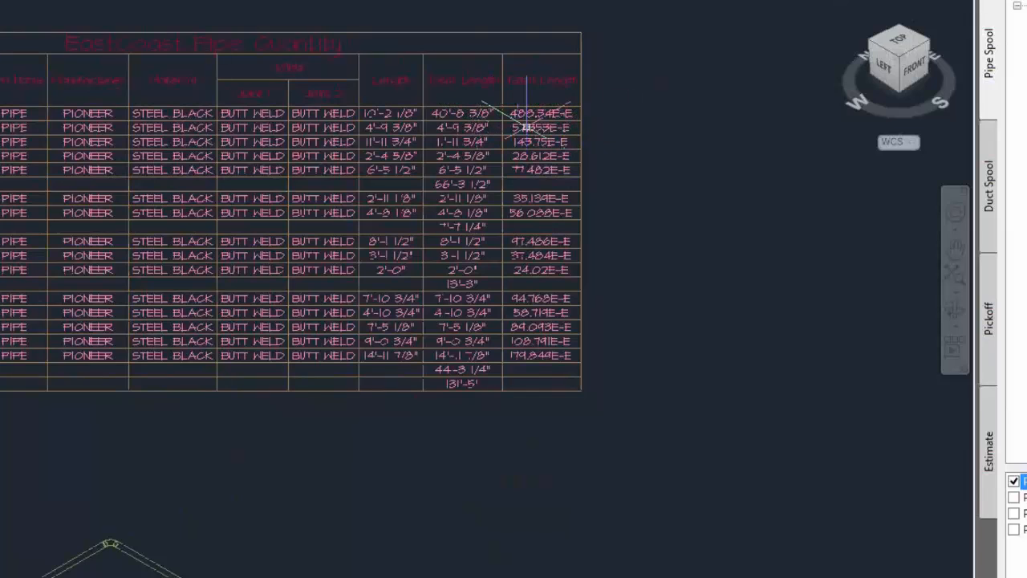
# - Hide the feet-and-inches Total Length formula column in the EastCoast Pipe Quantity schedule style and apply the style
pyautogui.scroll(2, 532, 125)
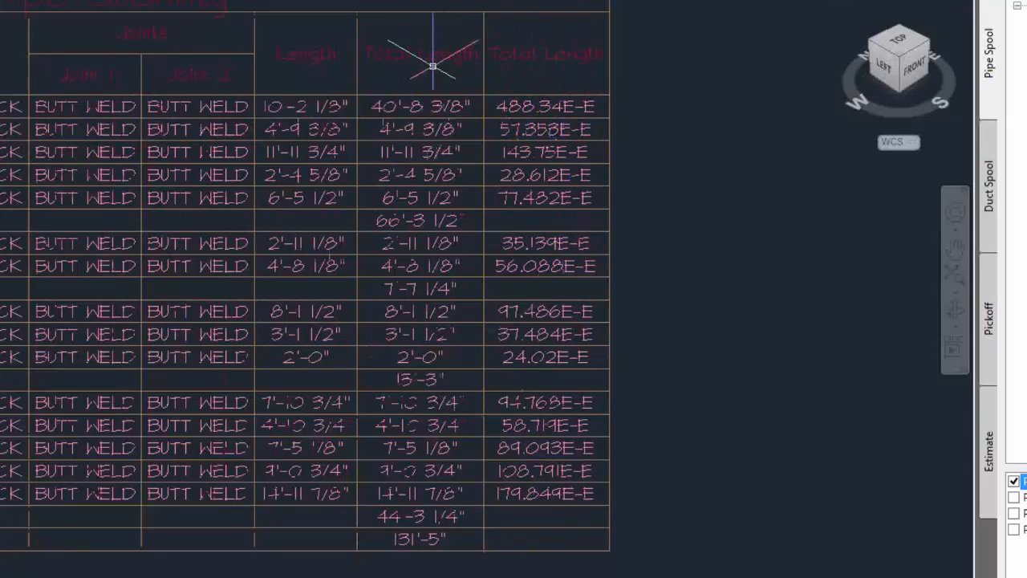
pyautogui.click(404, 53)
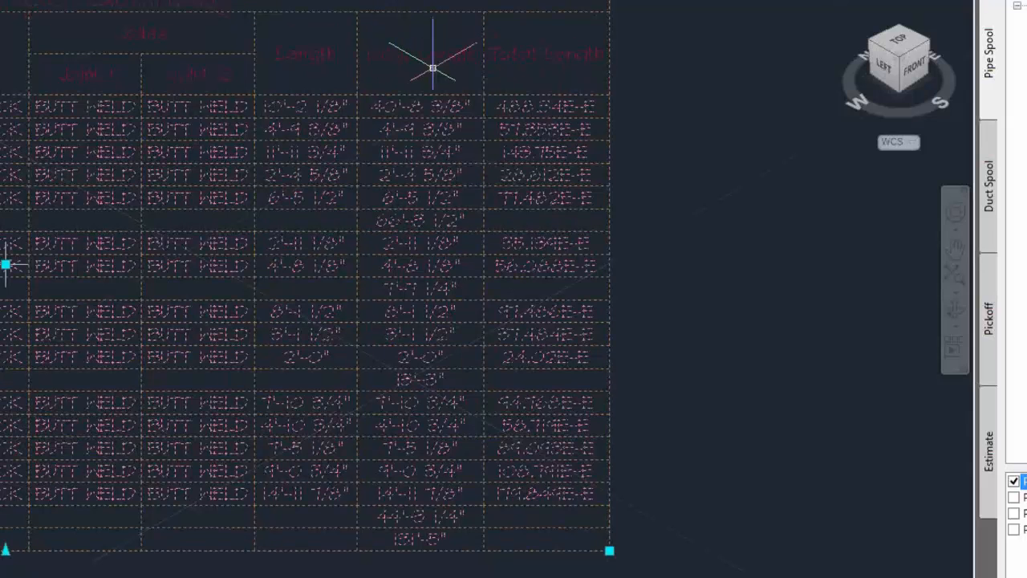
pyautogui.rightClick(394, 52)
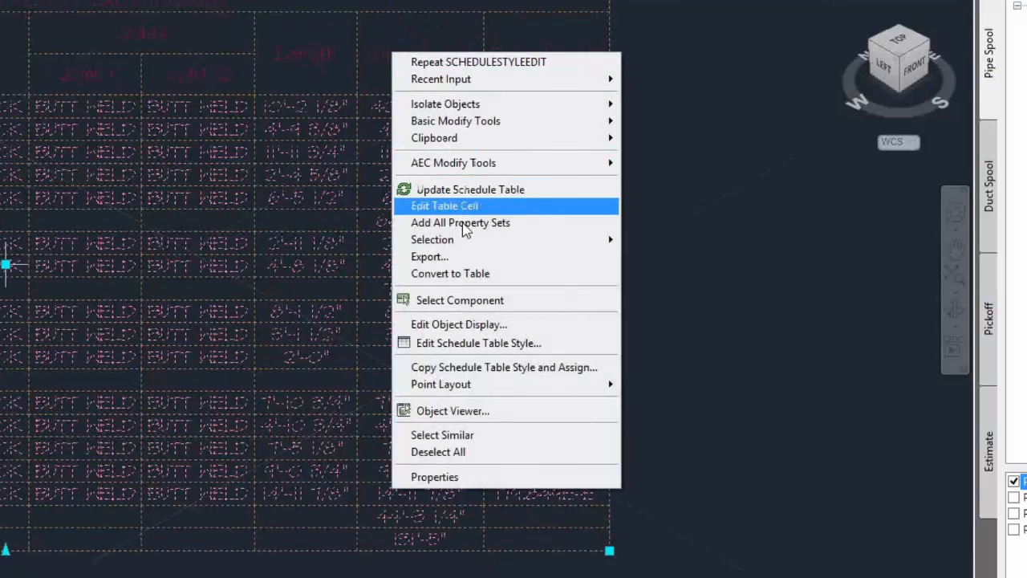
pyautogui.click(443, 345)
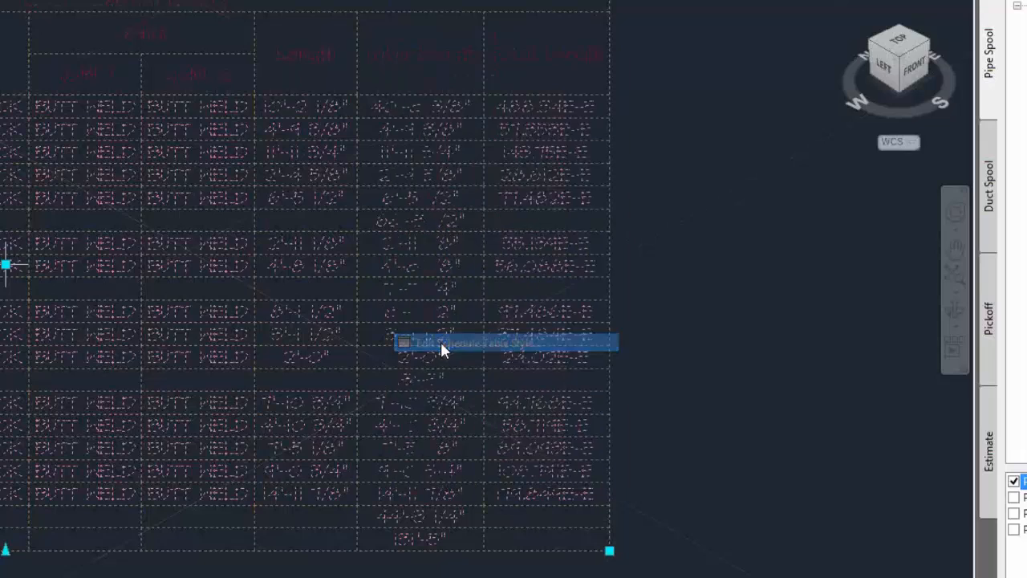
pyautogui.click(805, 96)
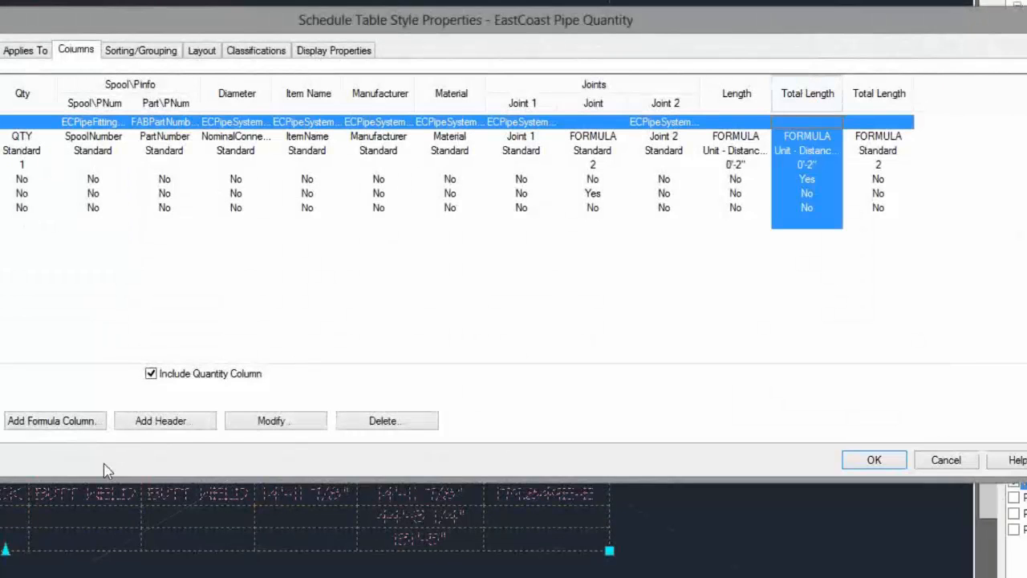
pyautogui.click(255, 425)
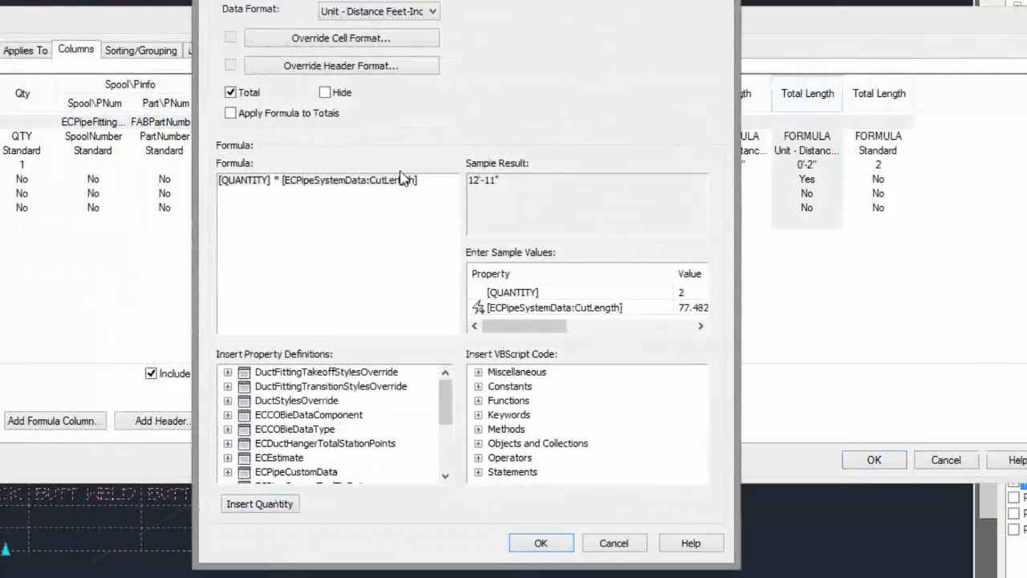
pyautogui.click(543, 543)
pyautogui.click(848, 464)
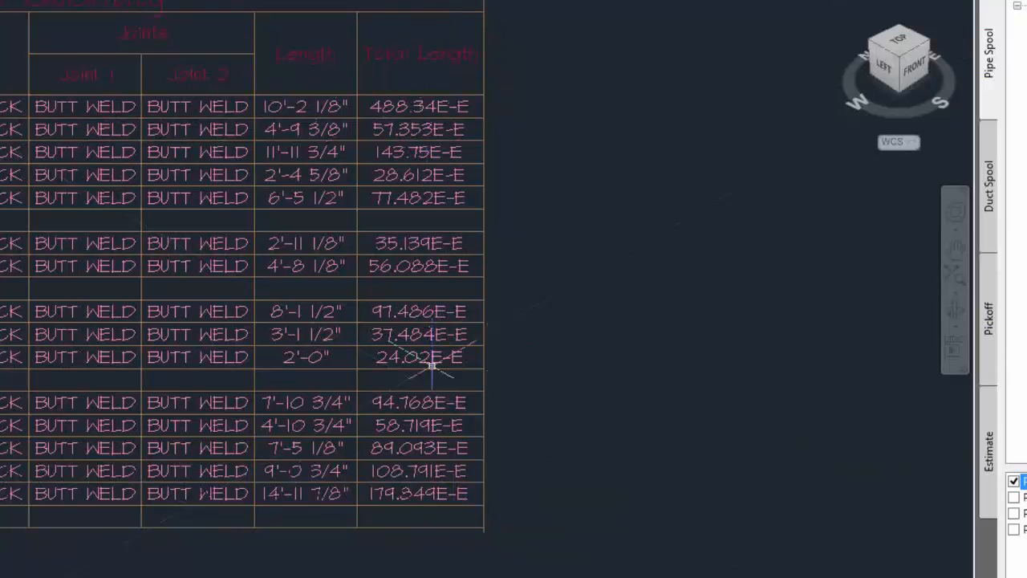
# - Reopen the schedule table style and hide the Total Length formula column that carries the "e-e" suffix
pyautogui.click(401, 92)
pyautogui.rightClick(394, 86)
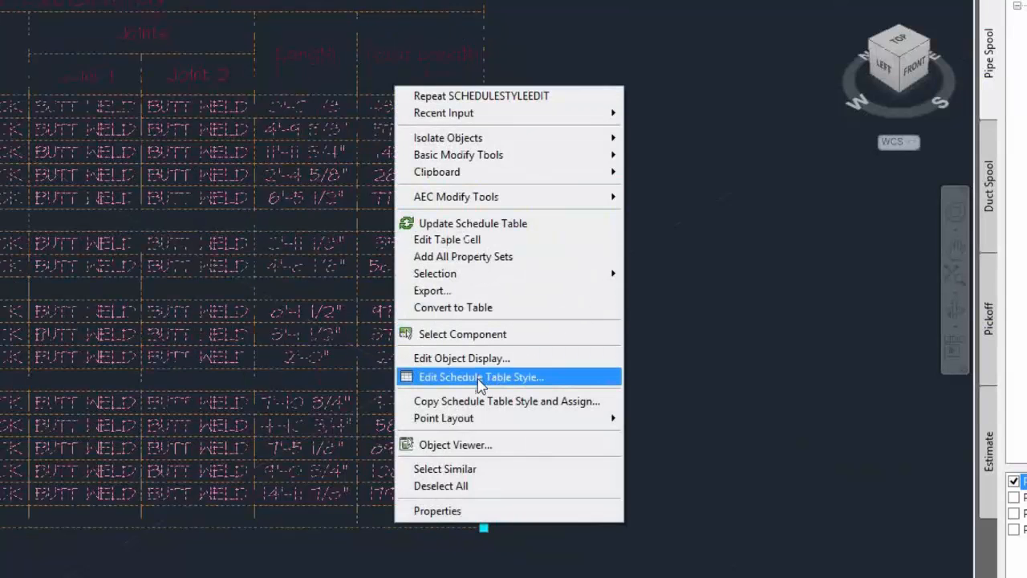
pyautogui.click(479, 380)
pyautogui.click(902, 94)
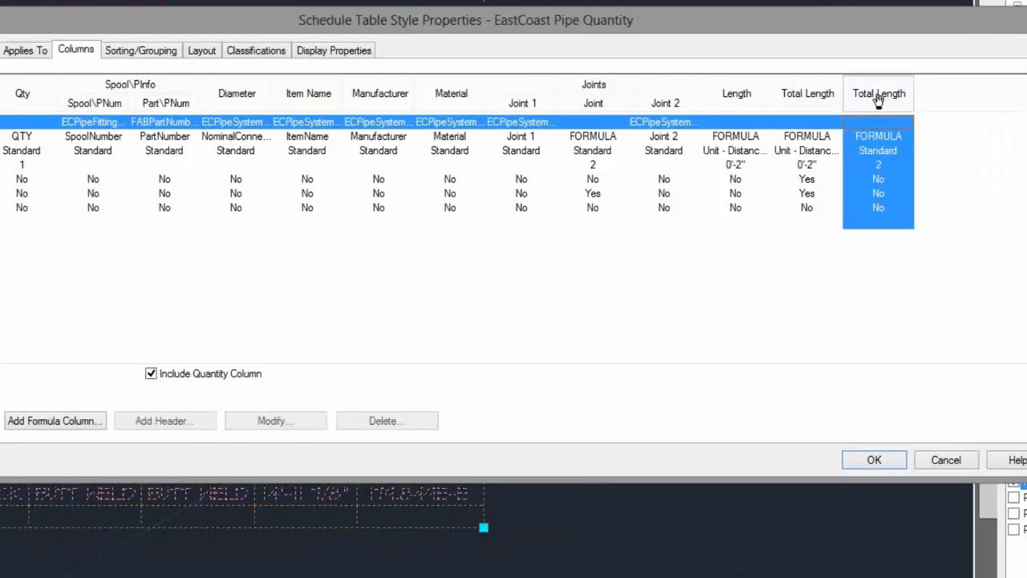
pyautogui.click(298, 420)
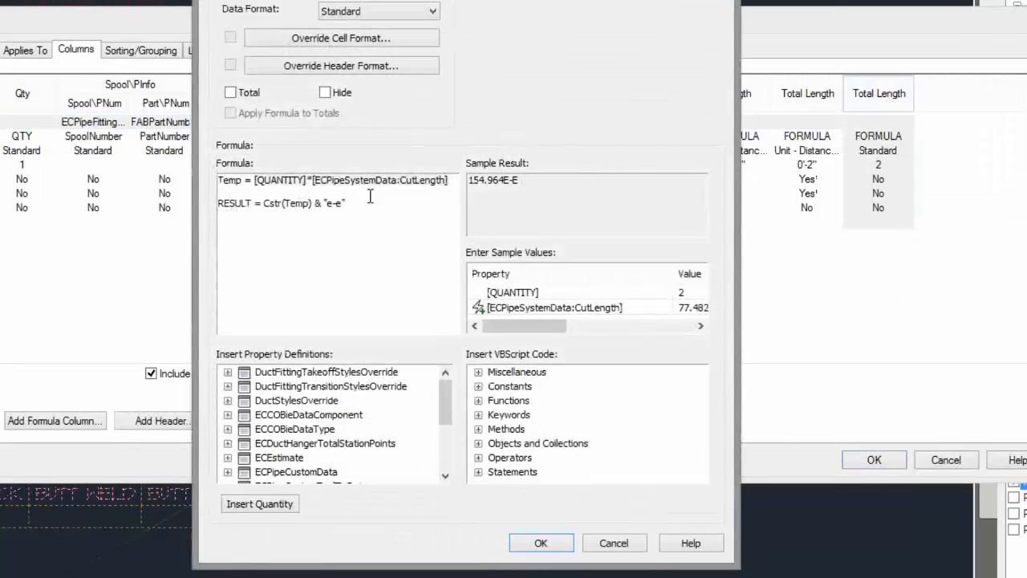
pyautogui.click(539, 543)
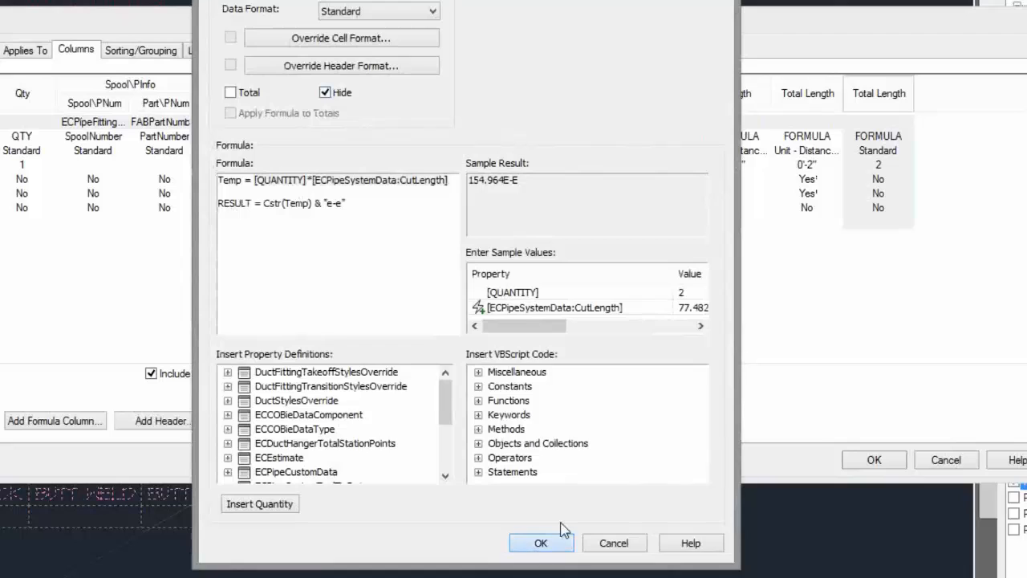
# - Unhide the feet-and-inches Total Length column and apply the changes to the schedule table style
pyautogui.click(810, 95)
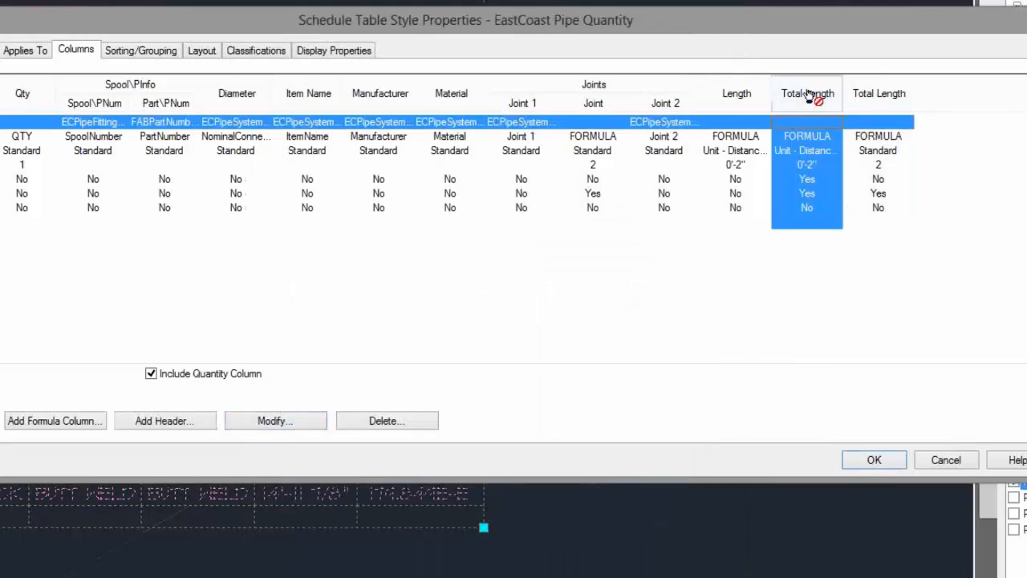
pyautogui.click(324, 422)
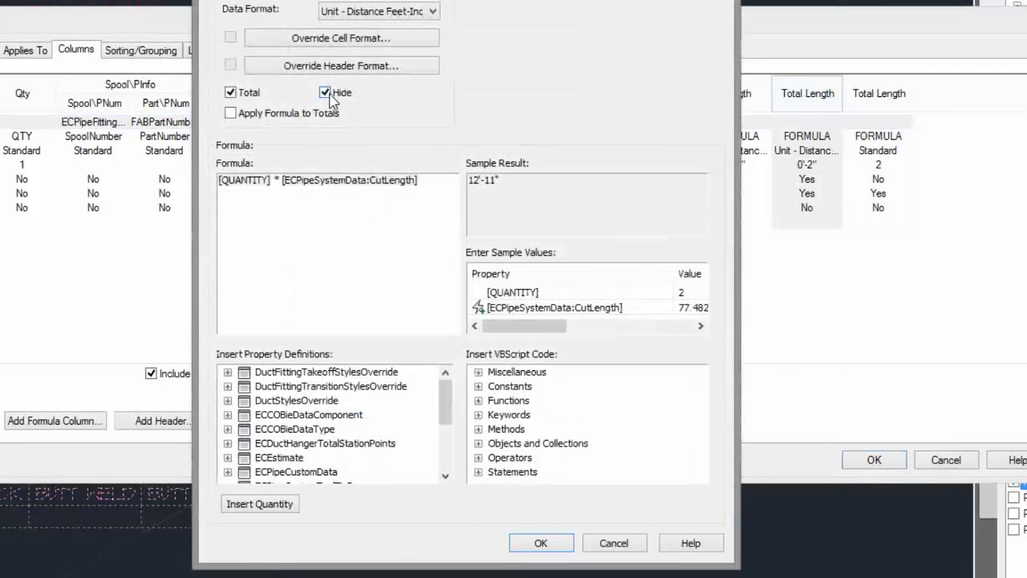
pyautogui.click(543, 542)
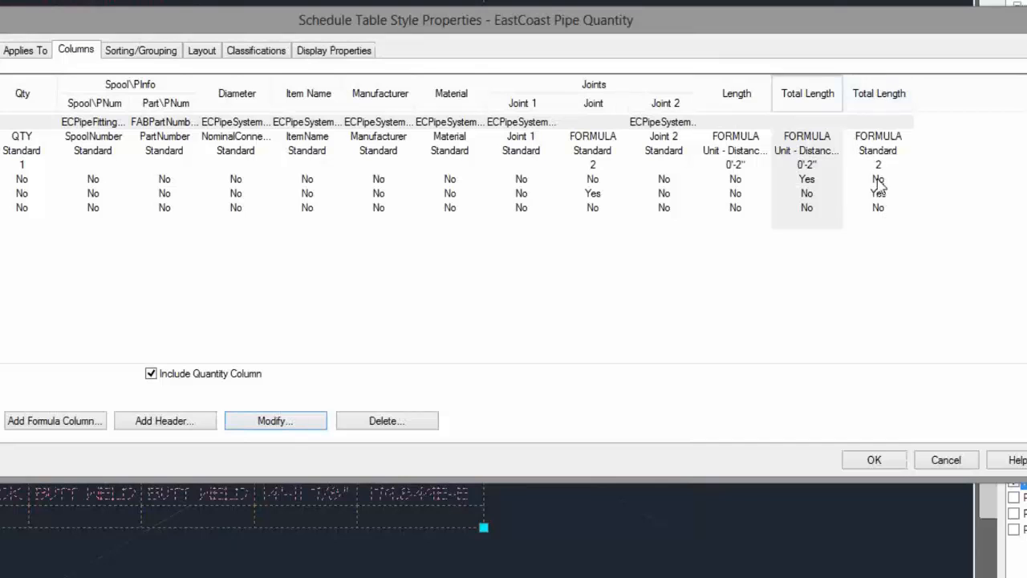
pyautogui.click(873, 461)
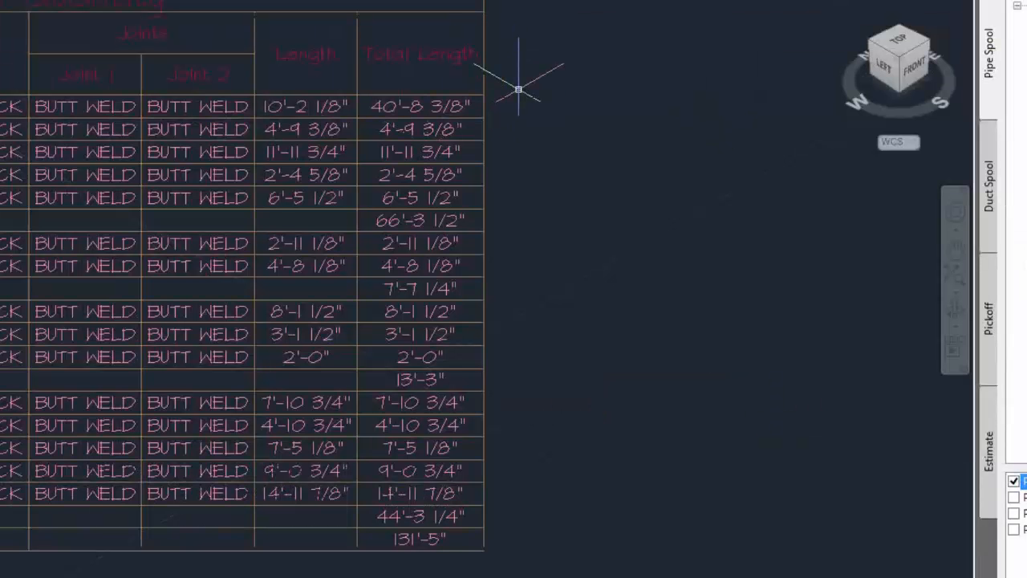
# - Review the export options of the EastCoast Pipe Quantity schedule, including output type and file name, and cancel without exporting
pyautogui.scroll(-4, 516, 90)
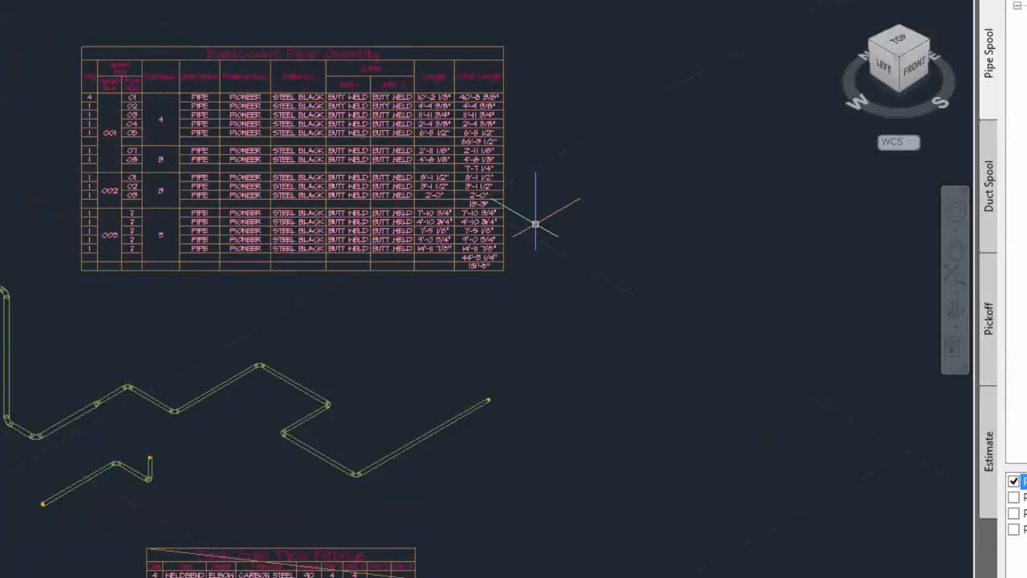
pyautogui.moveTo(158, 222); pyautogui.dragTo(229, 222, button='middle')
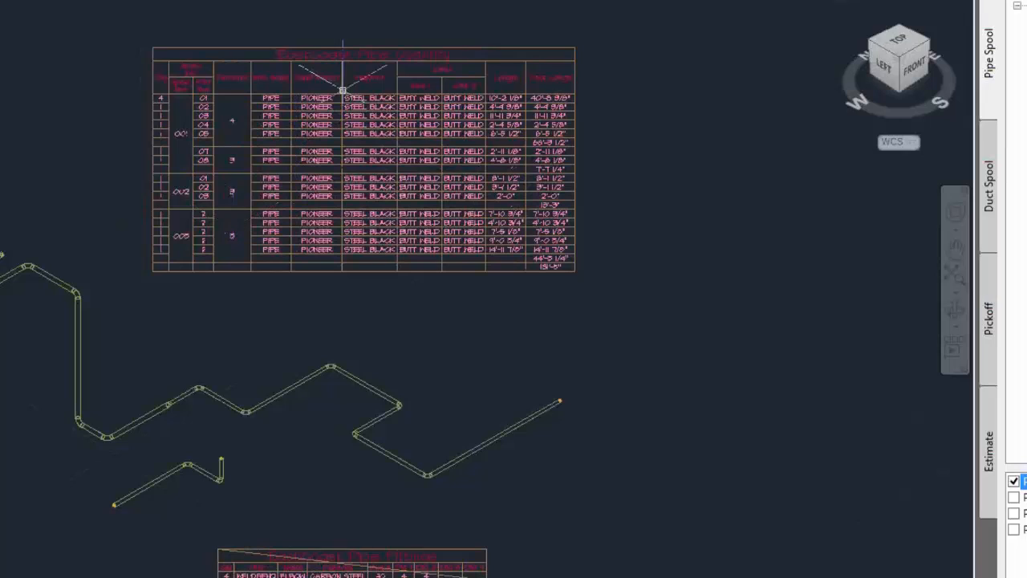
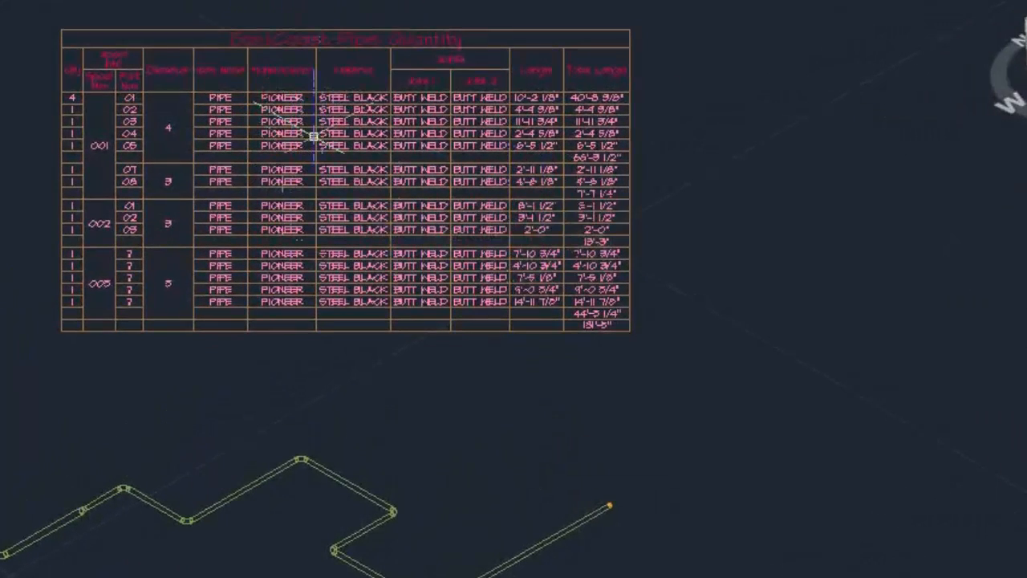
pyautogui.moveTo(313, 137); pyautogui.dragTo(252, 88)
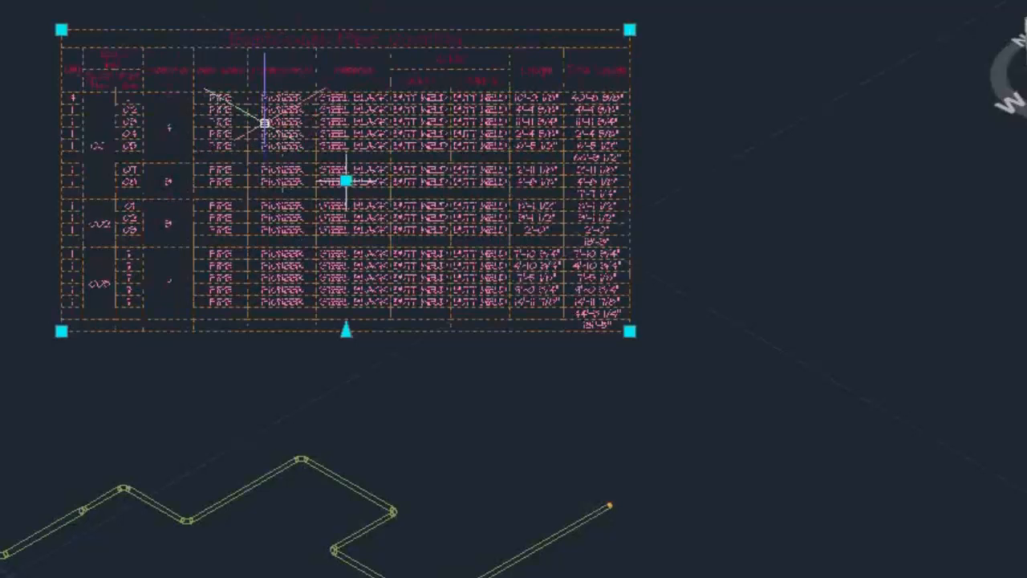
pyautogui.rightClick(281, 108)
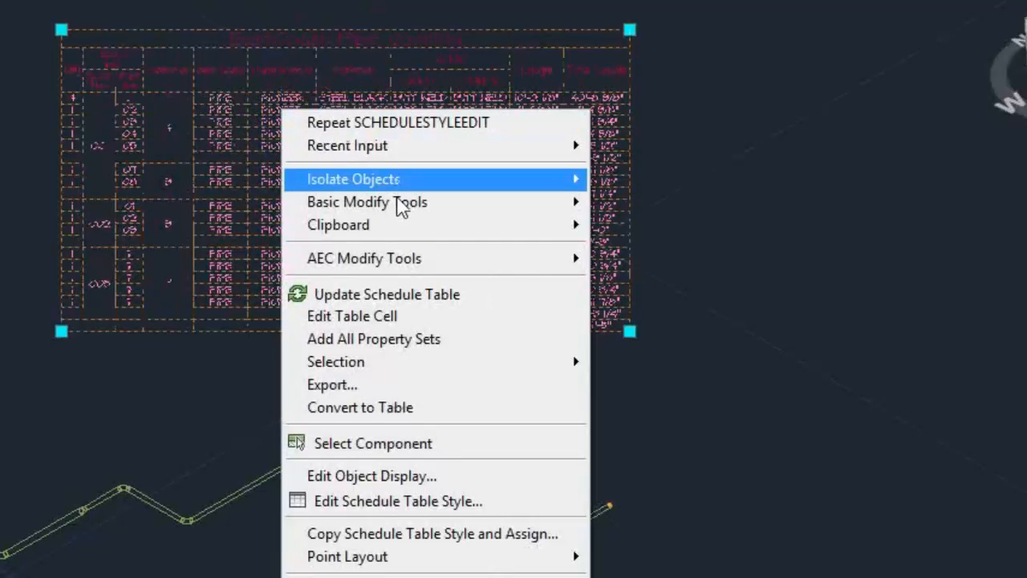
pyautogui.click(332, 387)
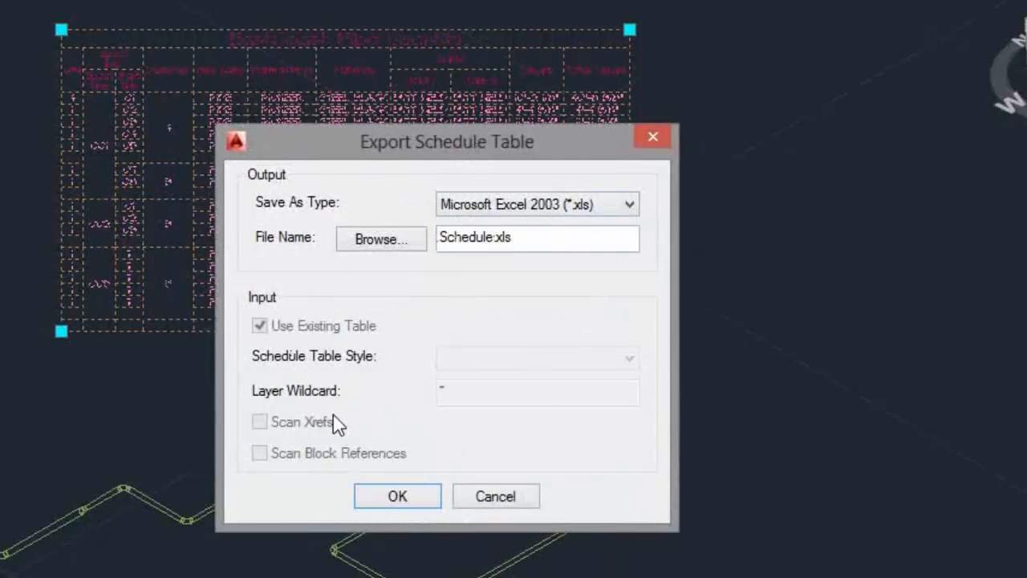
pyautogui.click(514, 497)
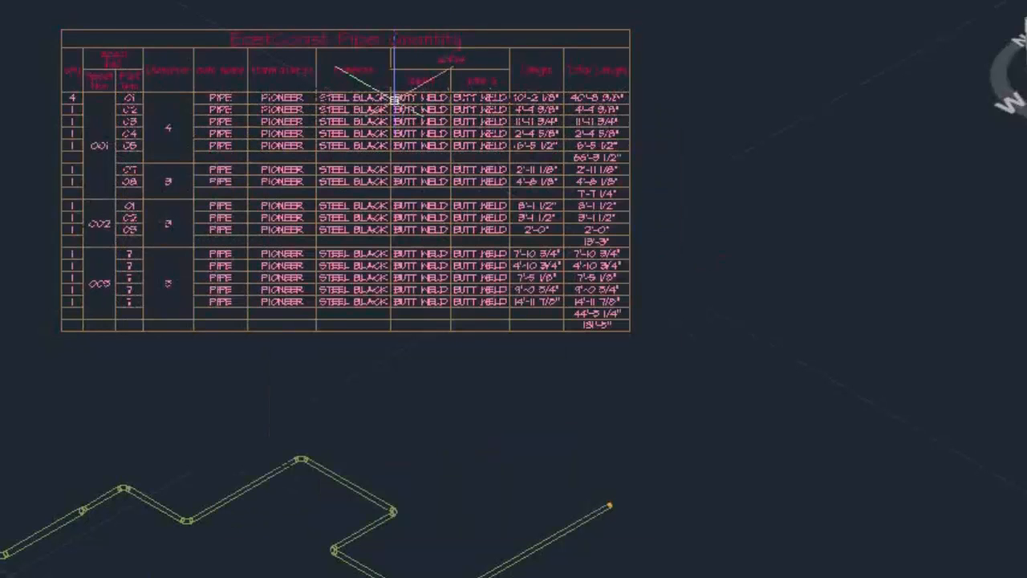
# - Reduce the pipe schedule's maximum page height so it splits into side-by-side tables, and look over the split sections
pyautogui.click(393, 98)
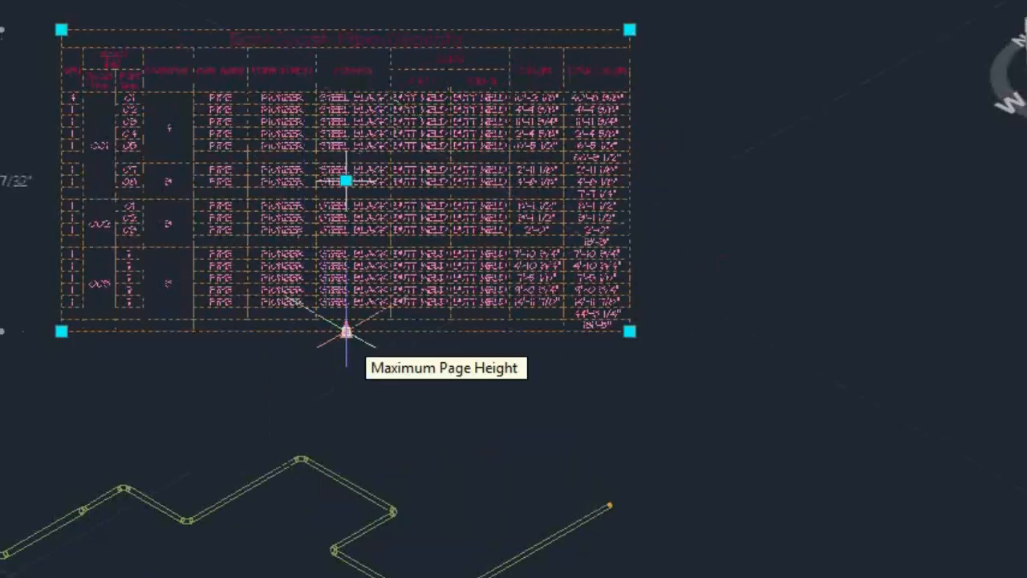
pyautogui.scroll(-2, 366, 366)
pyautogui.moveTo(228, 387); pyautogui.dragTo(218, 228, button='middle')
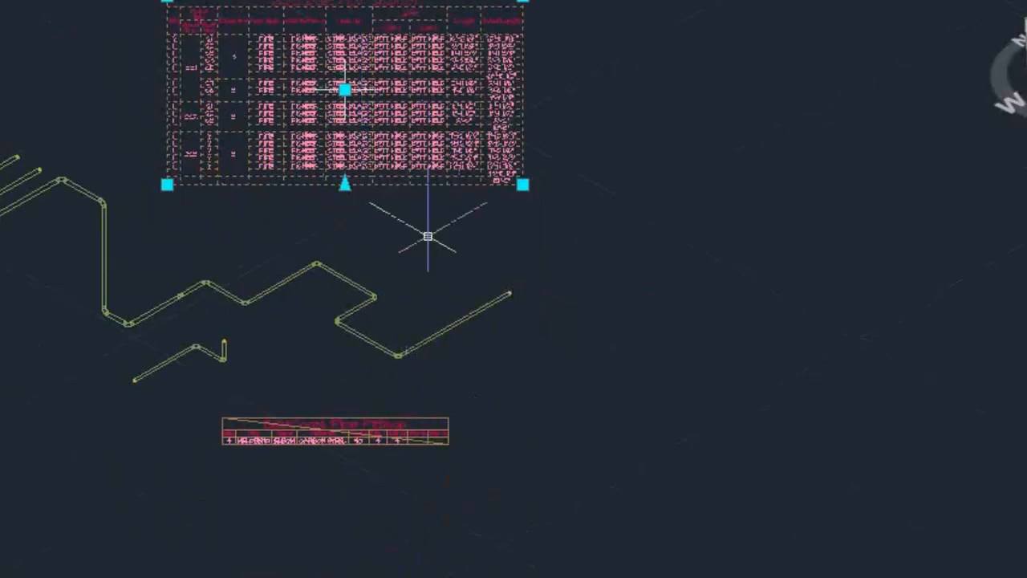
pyautogui.scroll(2, 409, 208)
pyautogui.moveTo(367, 214); pyautogui.dragTo(271, 444, button='middle')
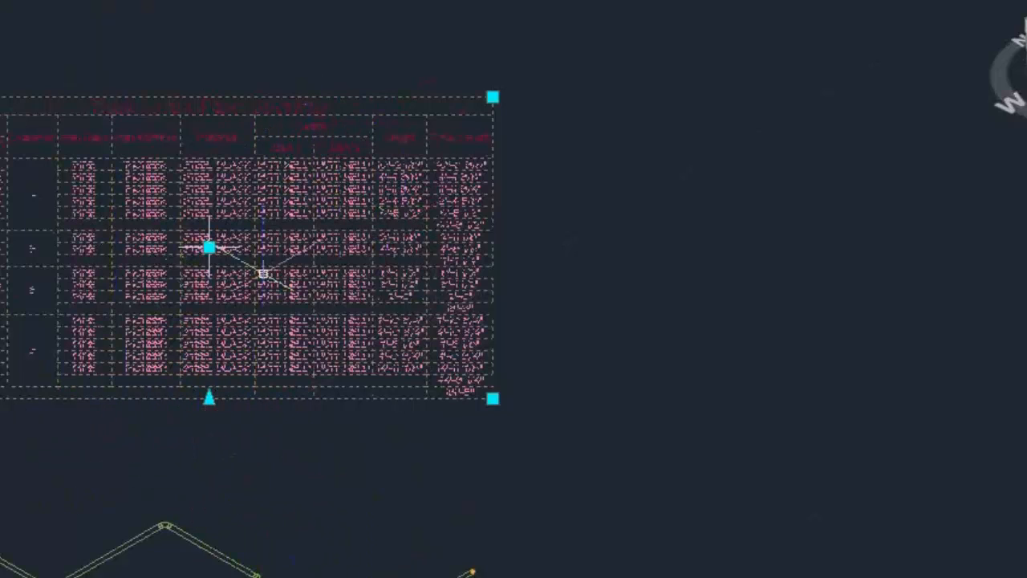
pyautogui.click(208, 398)
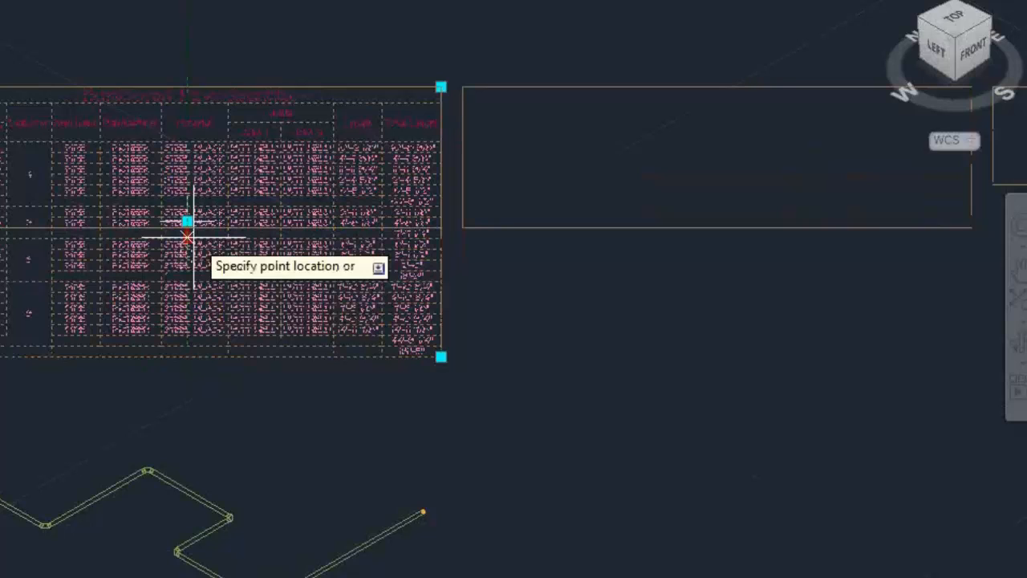
pyautogui.click(187, 238)
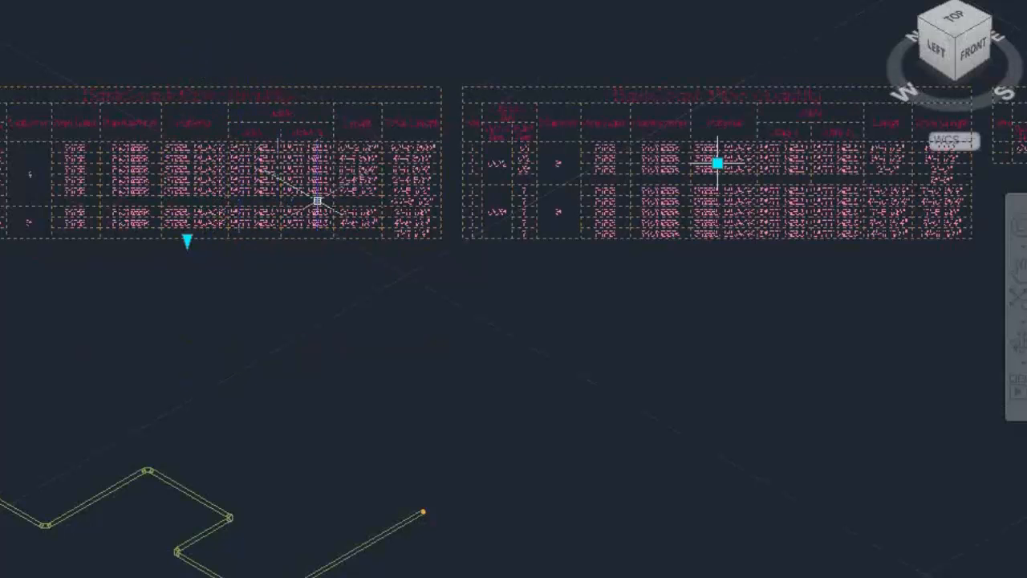
pyautogui.moveTo(360, 220); pyautogui.dragTo(191, 189, button='middle')
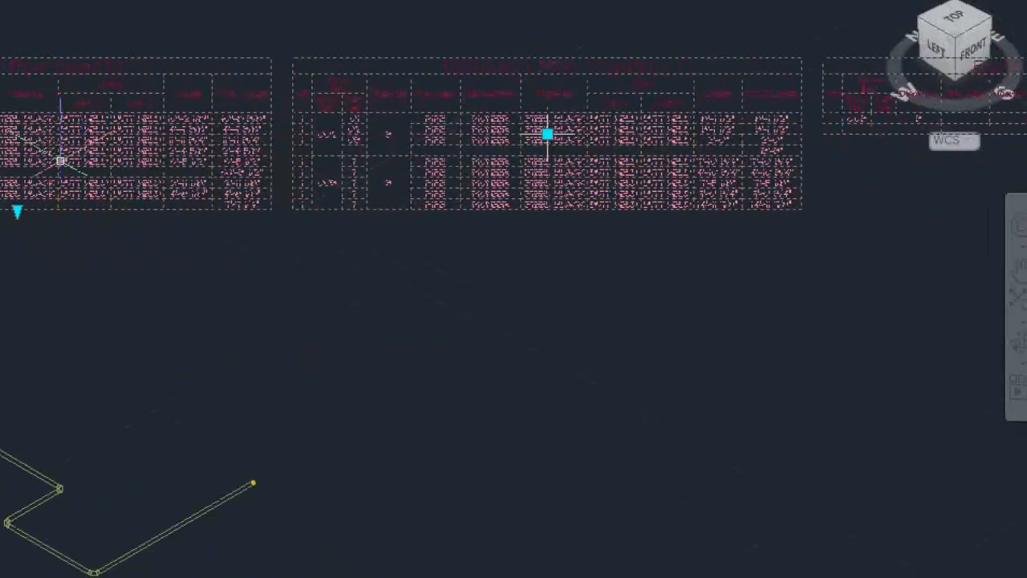
pyautogui.moveTo(547, 135); pyautogui.dragTo(432, 112, button='middle')
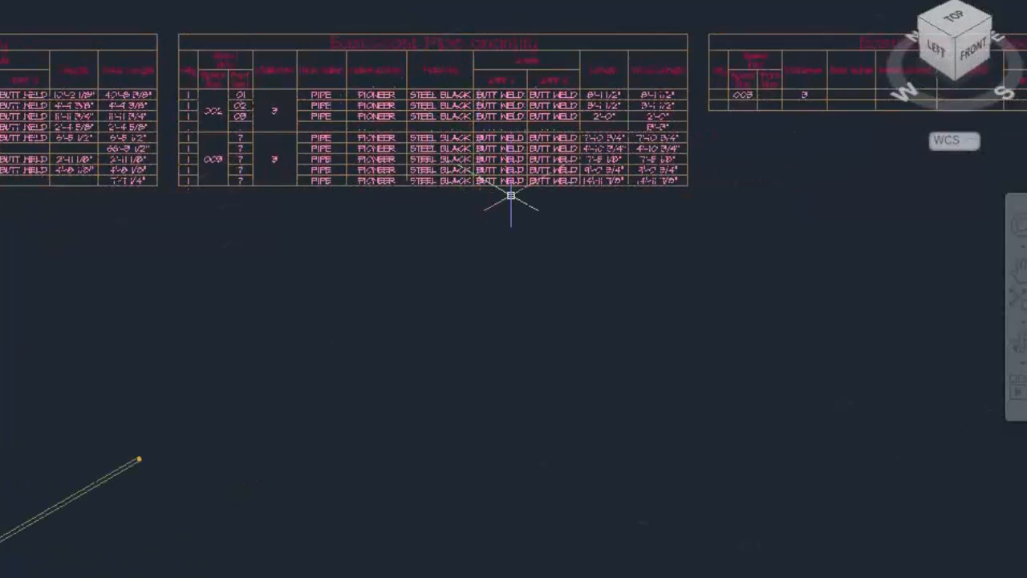
pyautogui.moveTo(412, 228); pyautogui.dragTo(378, 279, button='middle')
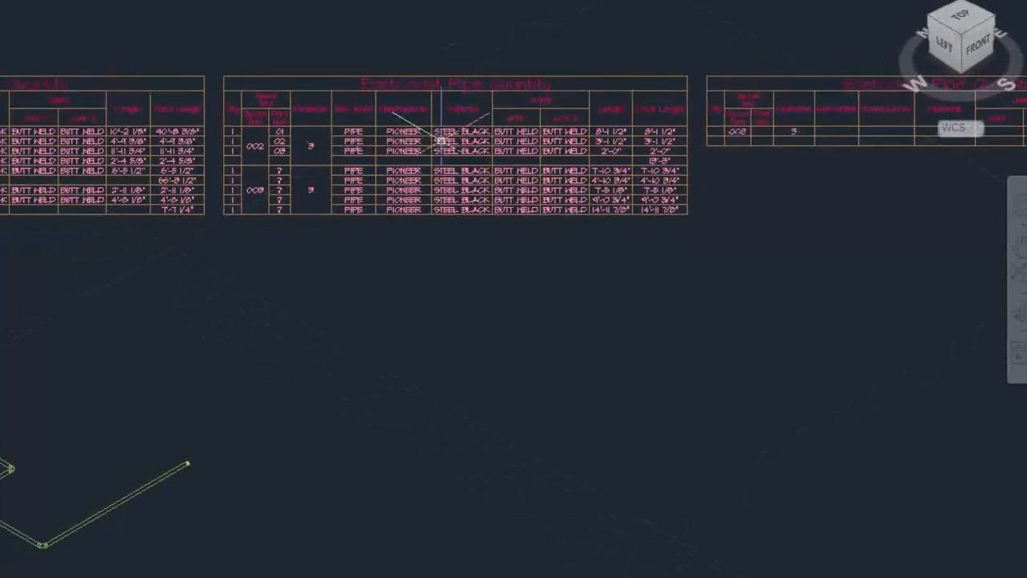
# - Extend the pipe schedule's maximum page height until all rows fit in one table, and deselect it
pyautogui.click(441, 141)
pyautogui.click(119, 186)
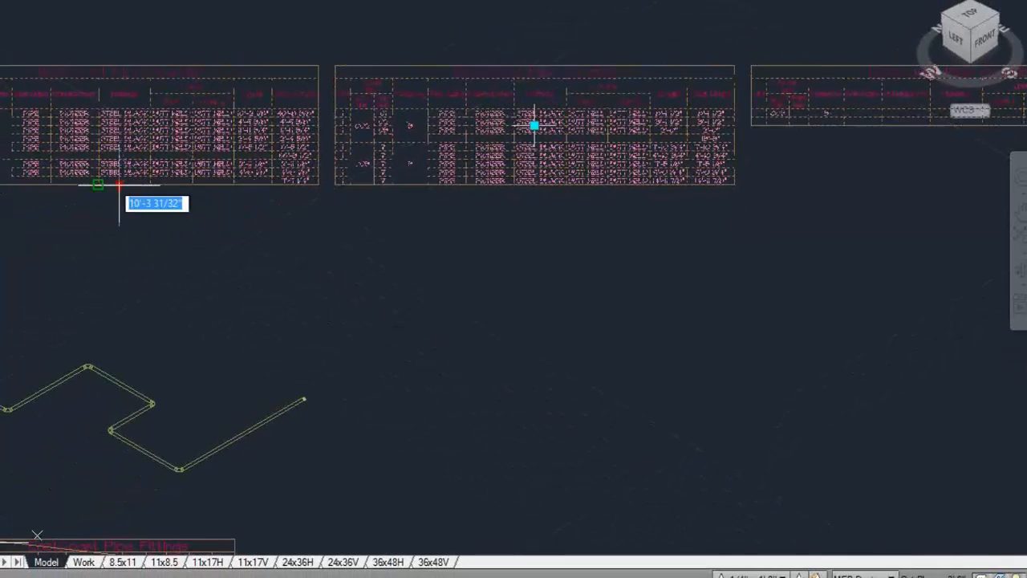
pyautogui.click(119, 213)
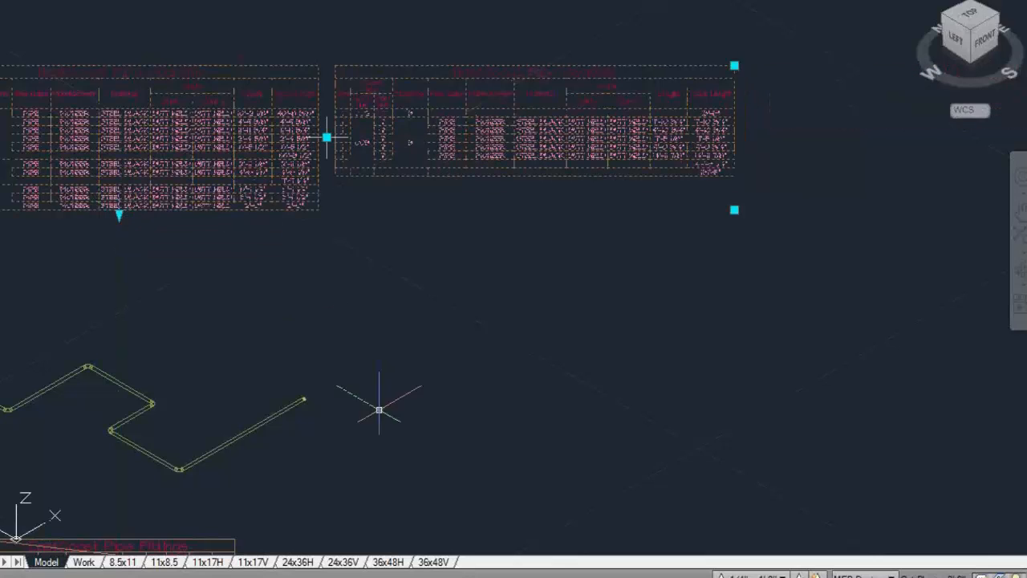
pyautogui.click(119, 214)
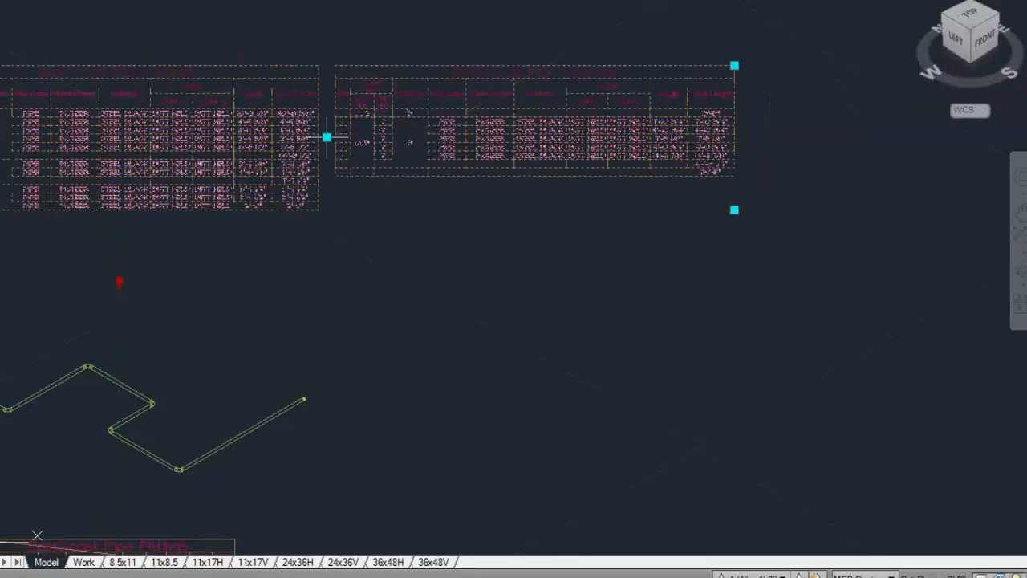
pyautogui.click(119, 277)
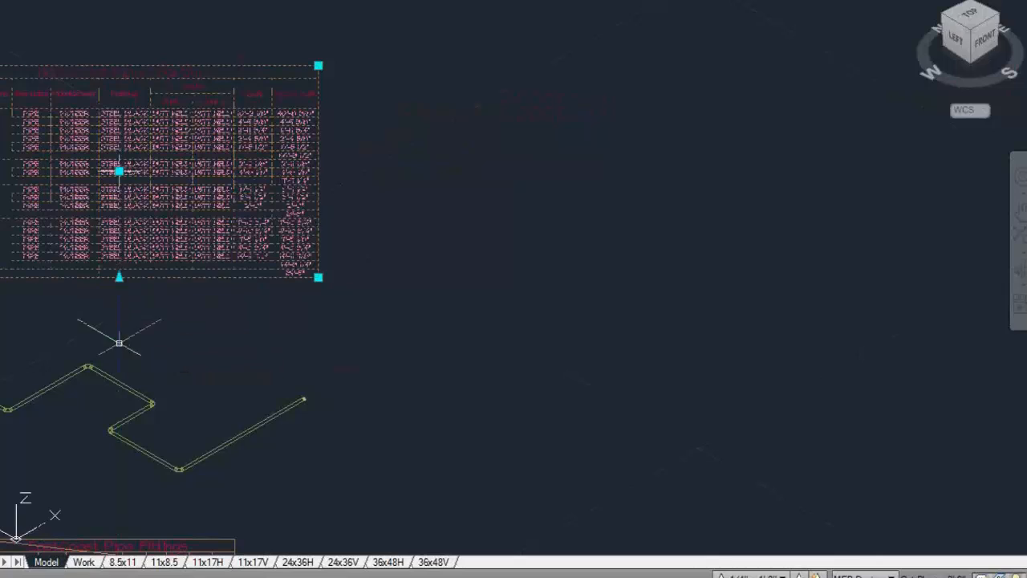
pyautogui.moveTo(197, 312)
pyautogui.mouseDown(button='middle')
pyautogui.moveTo(500, 254)
pyautogui.moveTo(557, 277)
pyautogui.mouseUp(button='middle')
pyautogui.press('Escape')
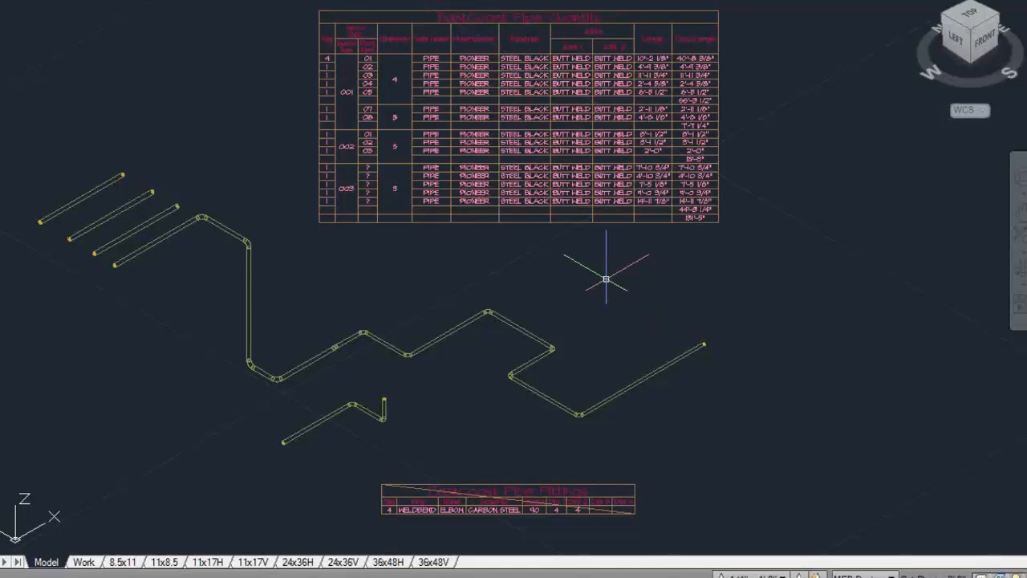
# - Add the EastCoast Pipe Quantity schedule table to the Schedules tools as a new tool below EastCoast Spool Reference
pyautogui.scroll(-2, 605, 275)
pyautogui.moveTo(613, 278); pyautogui.dragTo(527, 273, button='middle')
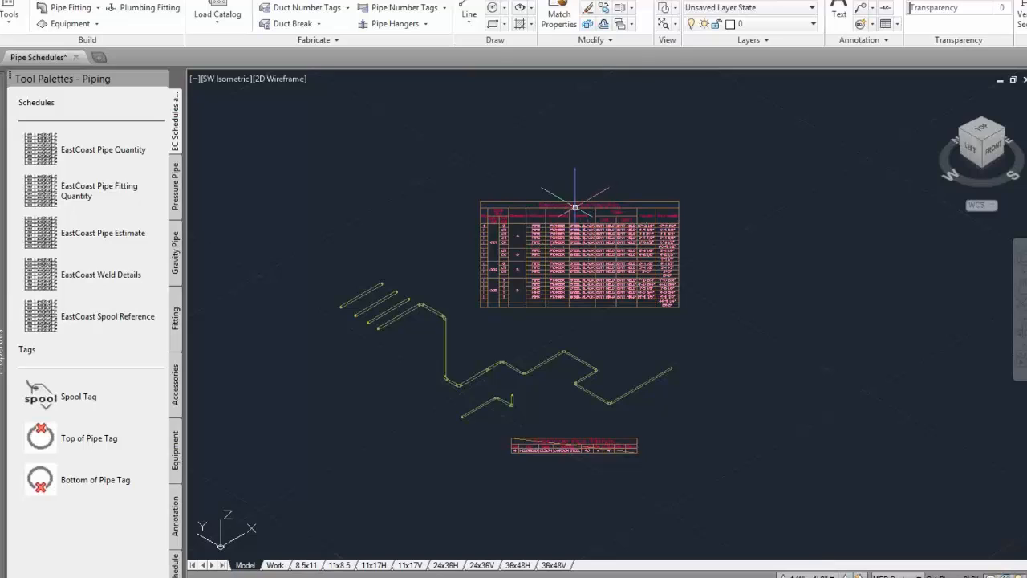
pyautogui.scroll(2, 564, 214)
pyautogui.moveTo(573, 200)
pyautogui.mouseDown(button='middle')
pyautogui.moveTo(576, 176)
pyautogui.moveTo(587, 172)
pyautogui.mouseUp(button='middle')
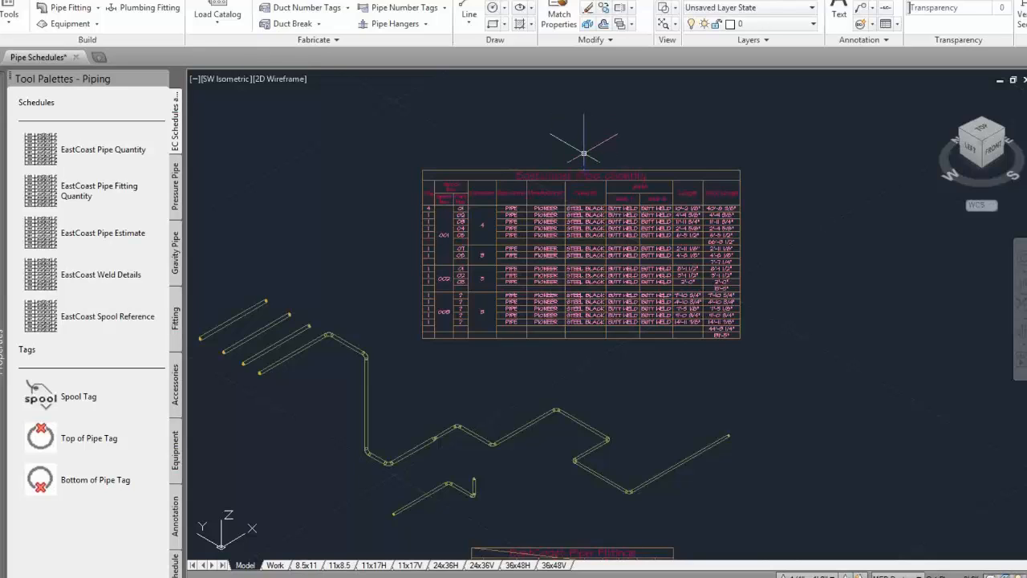
pyautogui.click(602, 171)
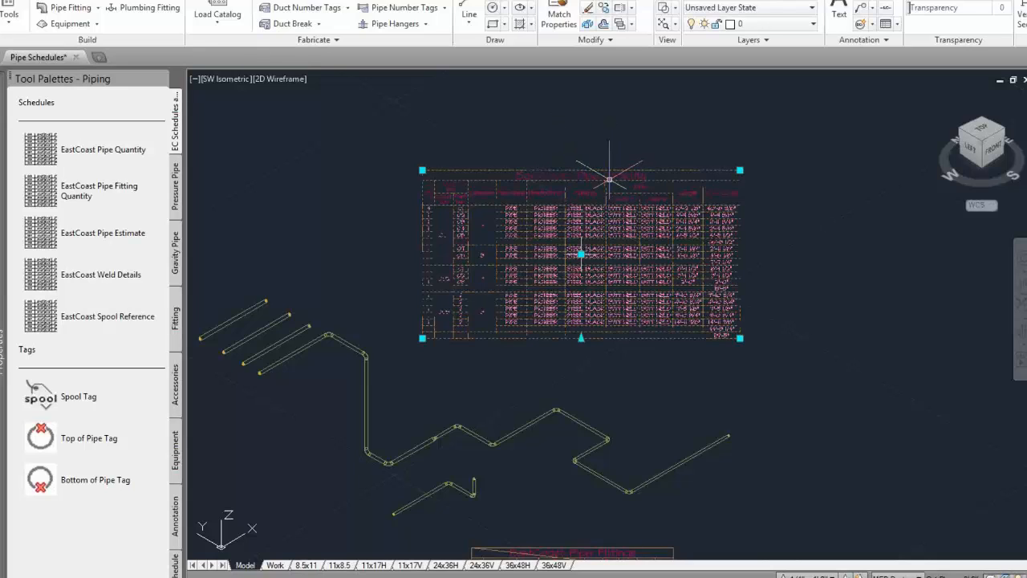
pyautogui.press('Escape')
pyautogui.click(553, 170)
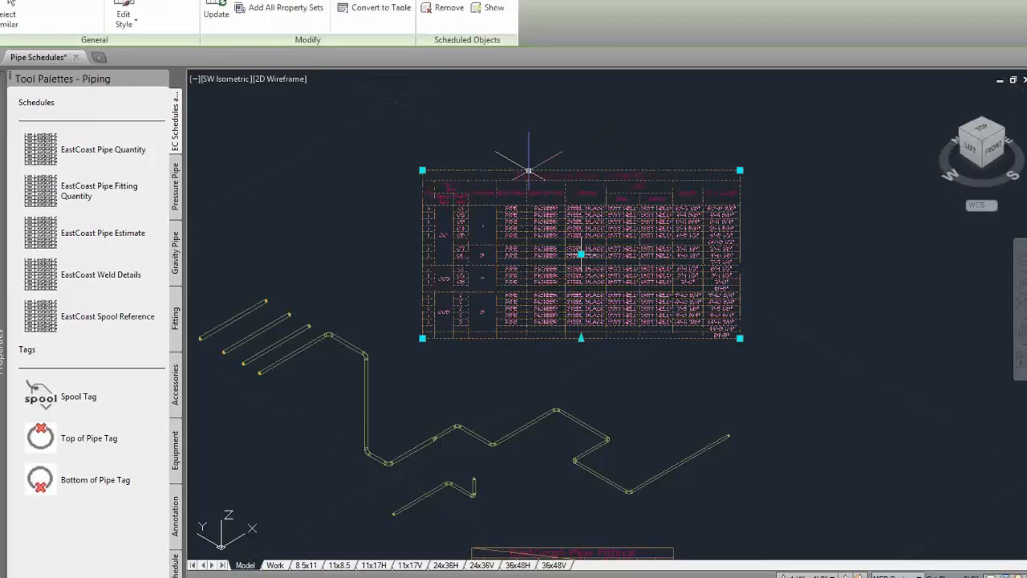
pyautogui.moveTo(528, 169)
pyautogui.mouseDown()
pyautogui.moveTo(520, 138)
pyautogui.moveTo(463, 116)
pyautogui.moveTo(594, 127)
pyautogui.moveTo(582, 101)
pyautogui.moveTo(382, 144)
pyautogui.moveTo(178, 460)
pyautogui.moveTo(40, 518)
pyautogui.moveTo(47, 343)
pyautogui.mouseUp()
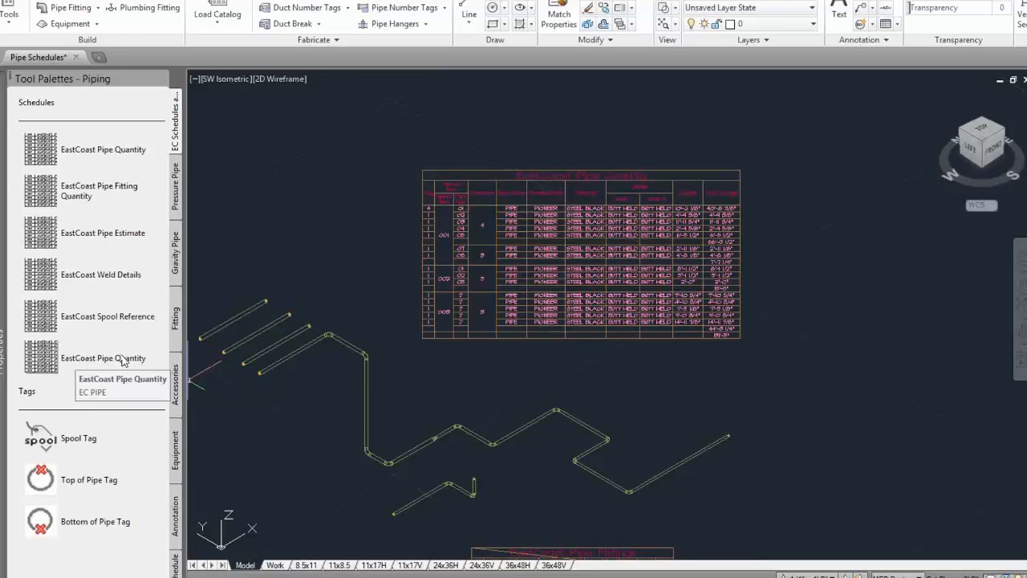
# - Set the new EastCoast Pipe Quantity tool's title to "EastCoast Pipe Quantity Webinar" in its tool properties
pyautogui.click(581, 254)
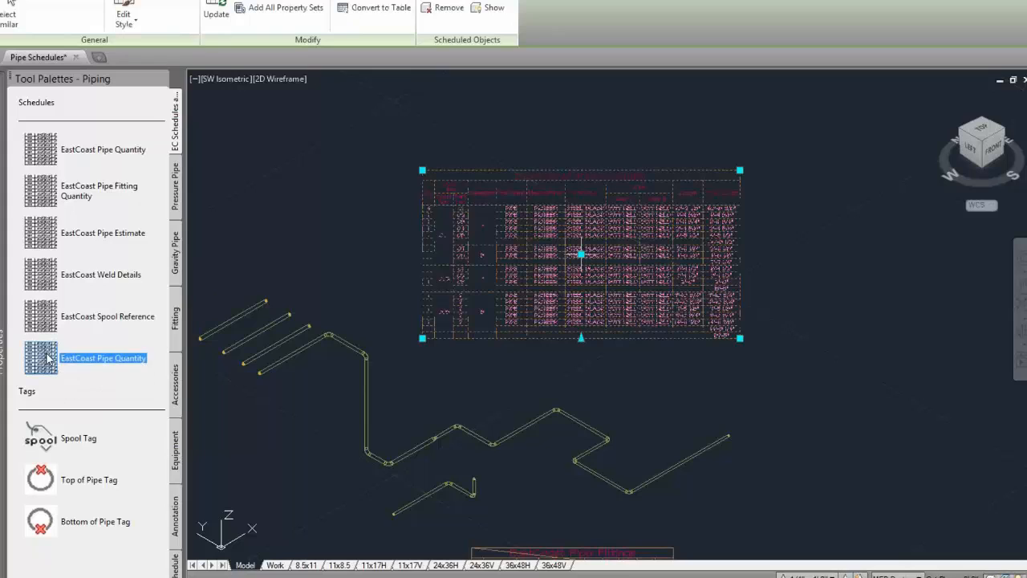
pyautogui.rightClick(48, 359)
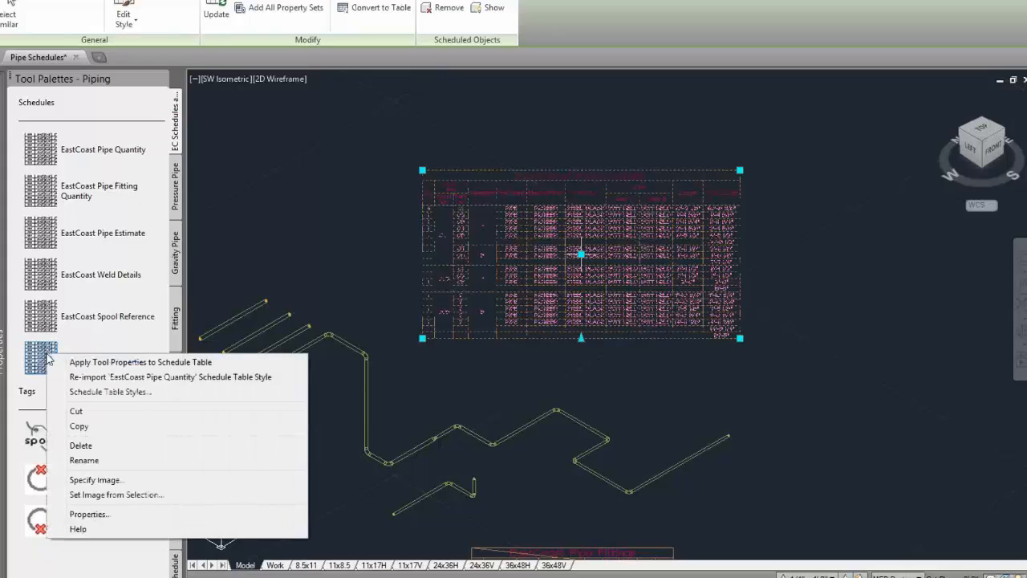
pyautogui.click(93, 516)
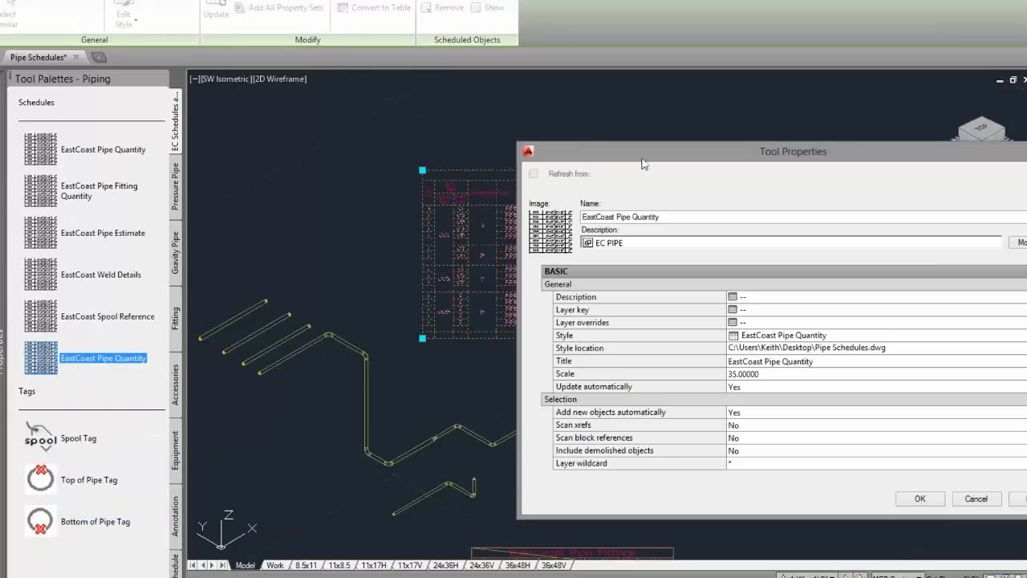
pyautogui.moveTo(605, 153); pyautogui.dragTo(368, 70)
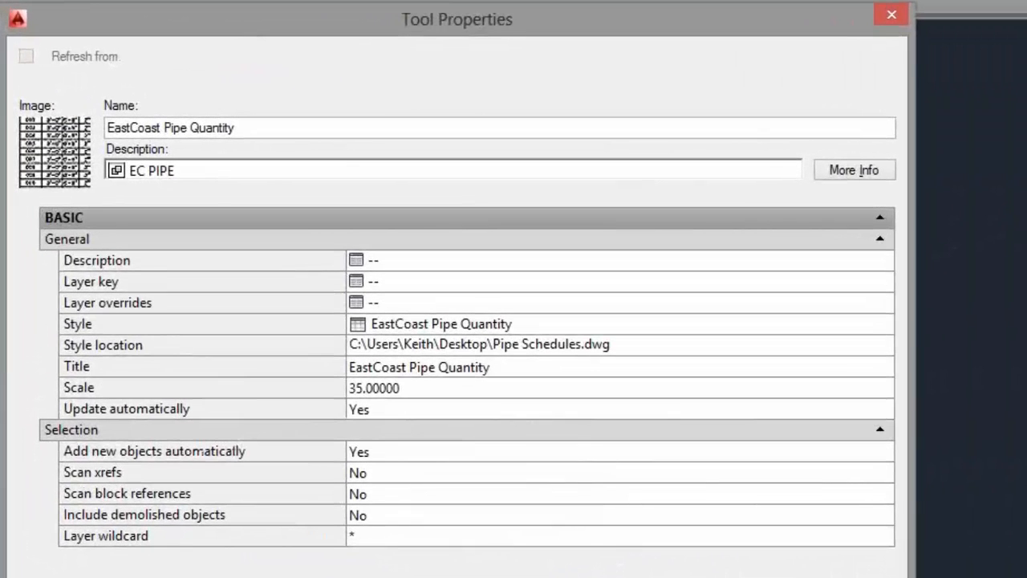
pyautogui.moveTo(913, 577); pyautogui.dragTo(1026, 577)
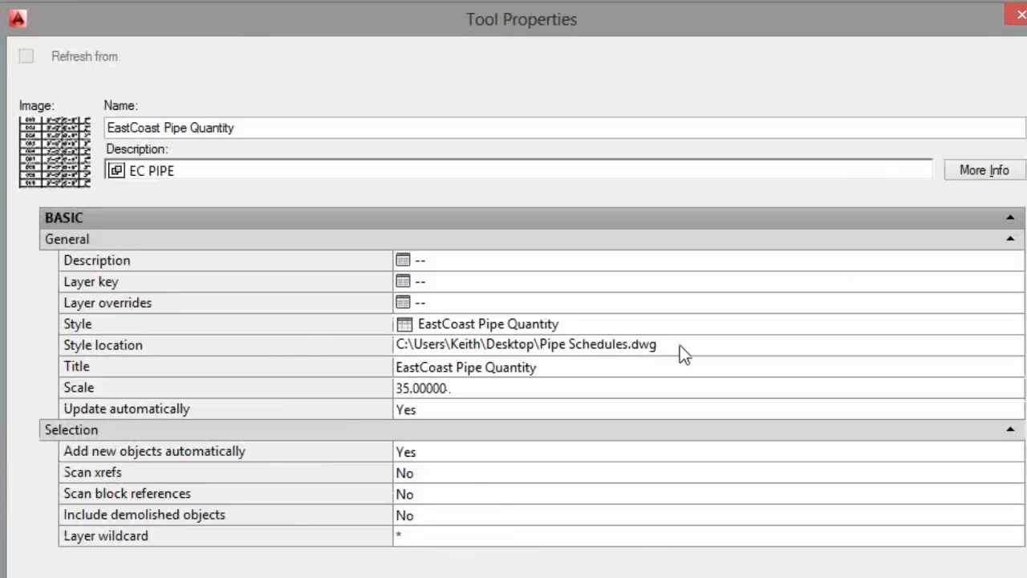
pyautogui.click(561, 369)
pyautogui.click(584, 361)
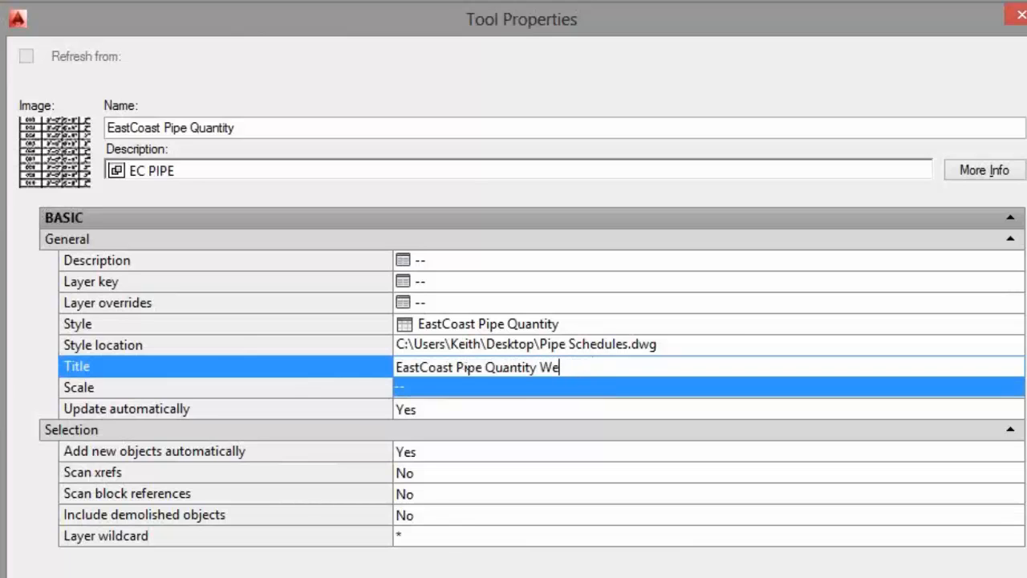
pyautogui.click(467, 411)
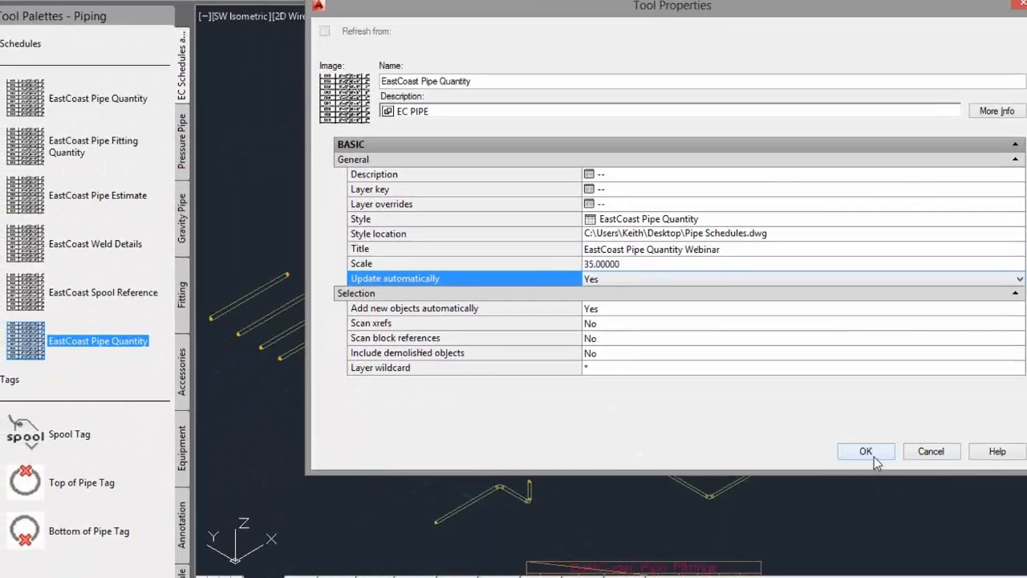
pyautogui.click(867, 451)
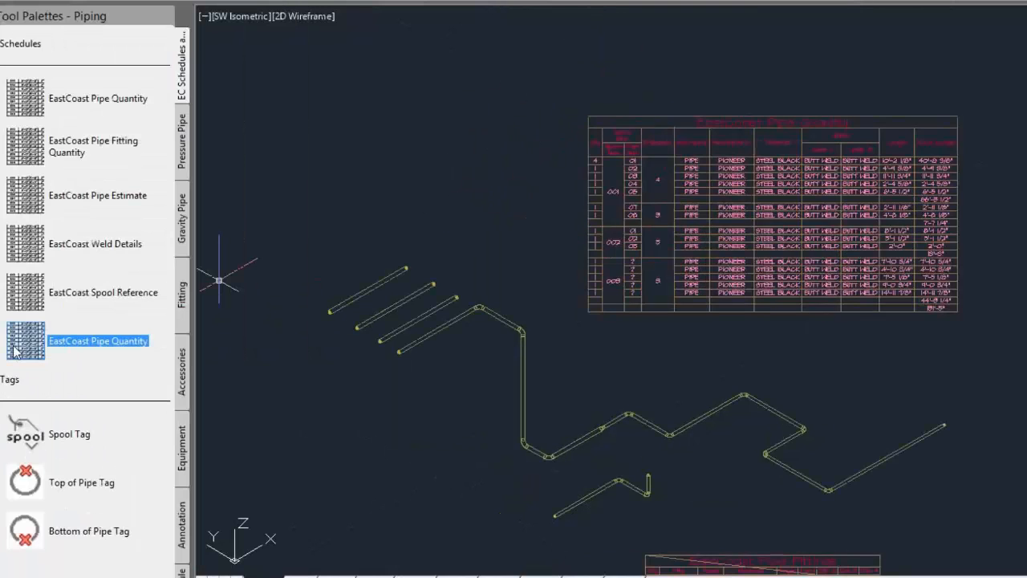
# - Use the new tool to schedule all the piping, placing the table in the open area beyond the parallel pipes at default size
pyautogui.click(16, 351)
pyautogui.click(274, 217)
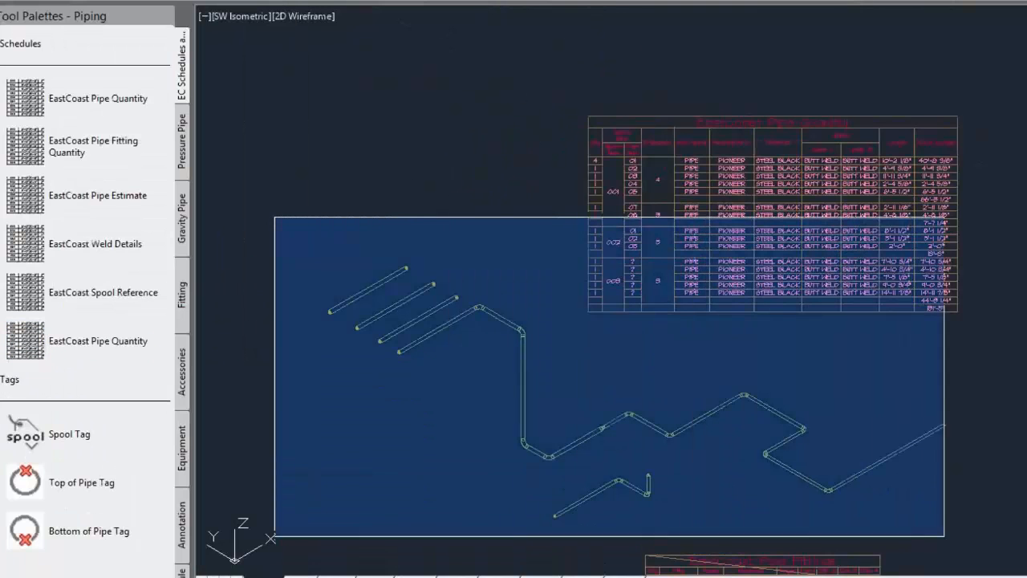
pyautogui.click(987, 542)
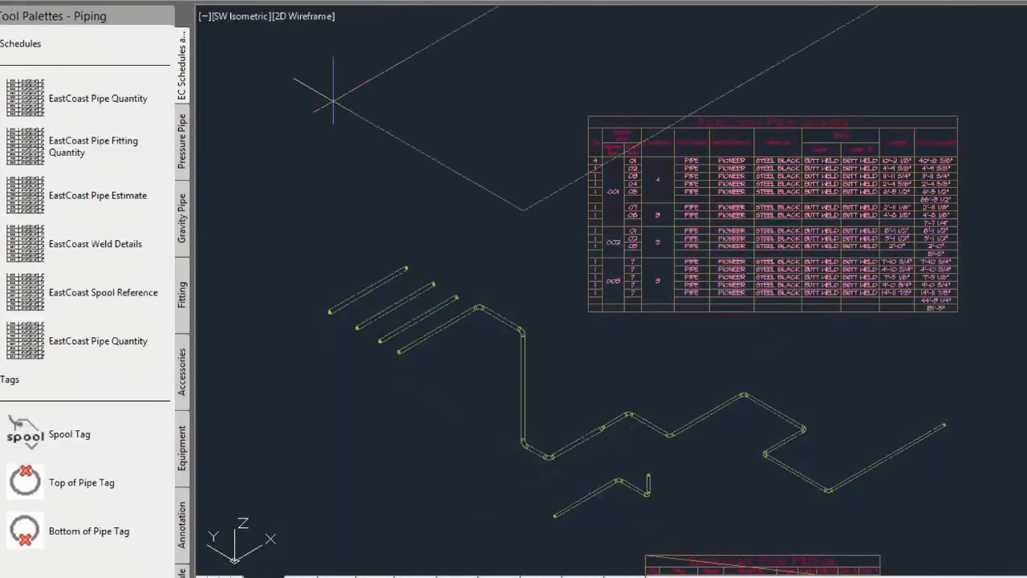
pyautogui.moveTo(252, 161)
pyautogui.mouseDown(button='middle')
pyautogui.moveTo(492, 368)
pyautogui.moveTo(486, 353)
pyautogui.mouseUp(button='middle')
pyautogui.click(388, 223)
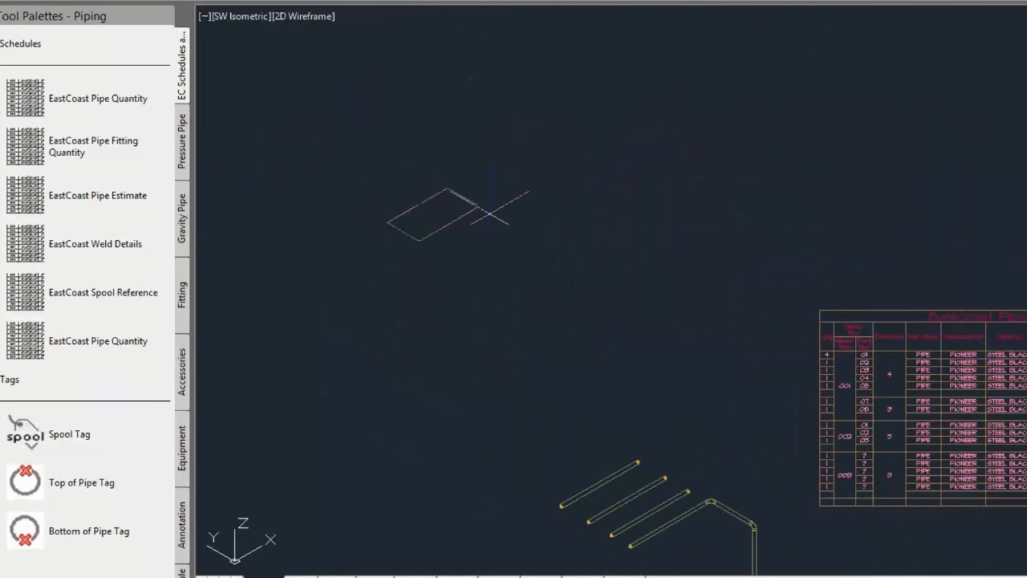
pyautogui.press('Return')
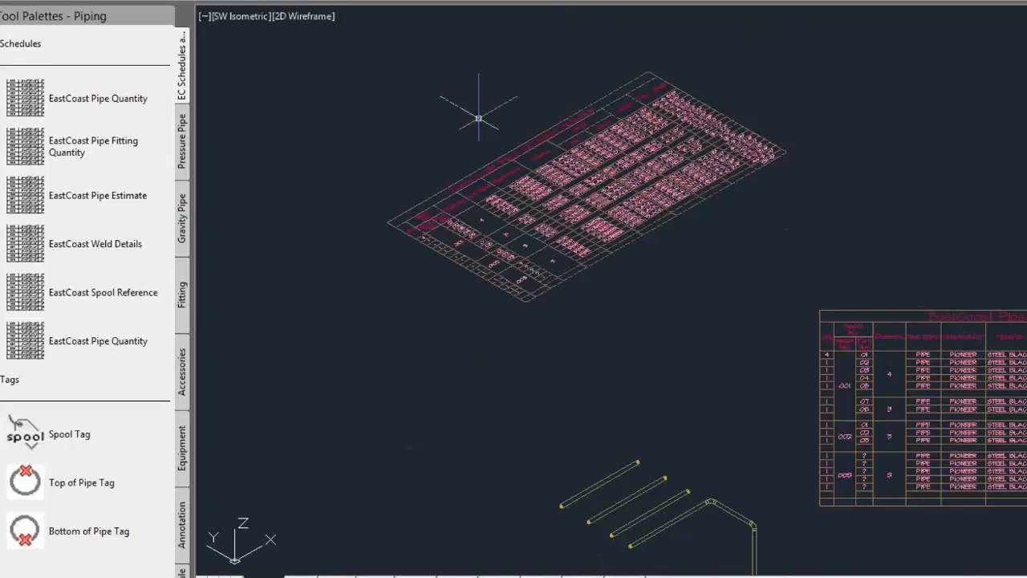
pyautogui.scroll(5, 489, 160)
pyautogui.scroll(-3, 662, 152)
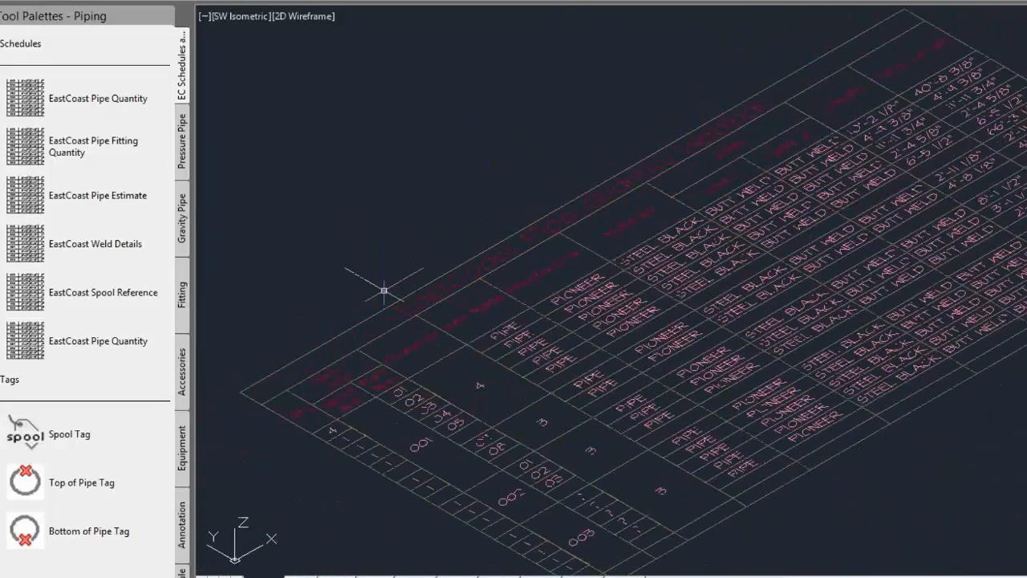
# - Duplicate the new EastCoast Pipe Quantity tool within the same tool palette
pyautogui.rightClick(42, 342)
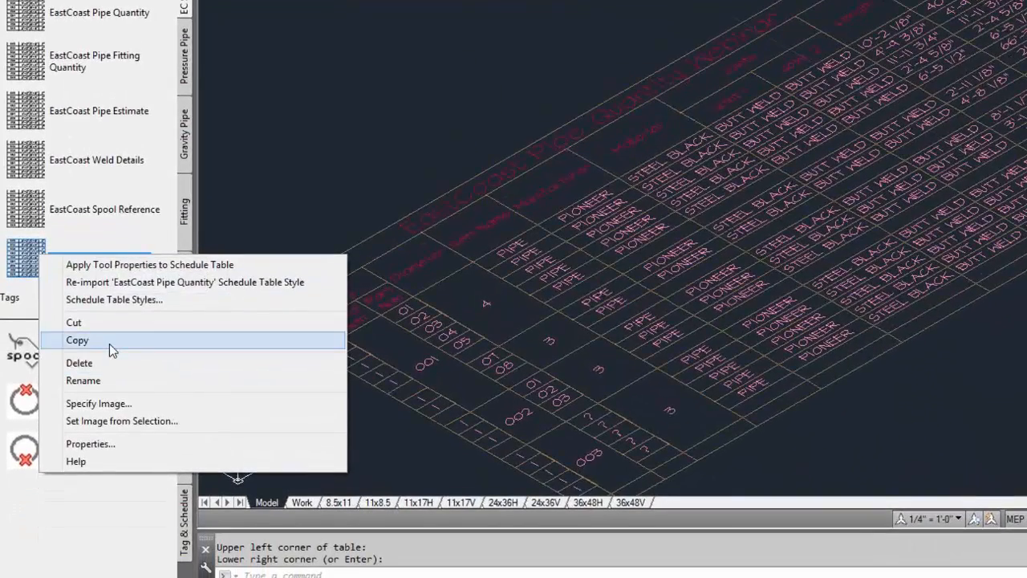
pyautogui.click(110, 343)
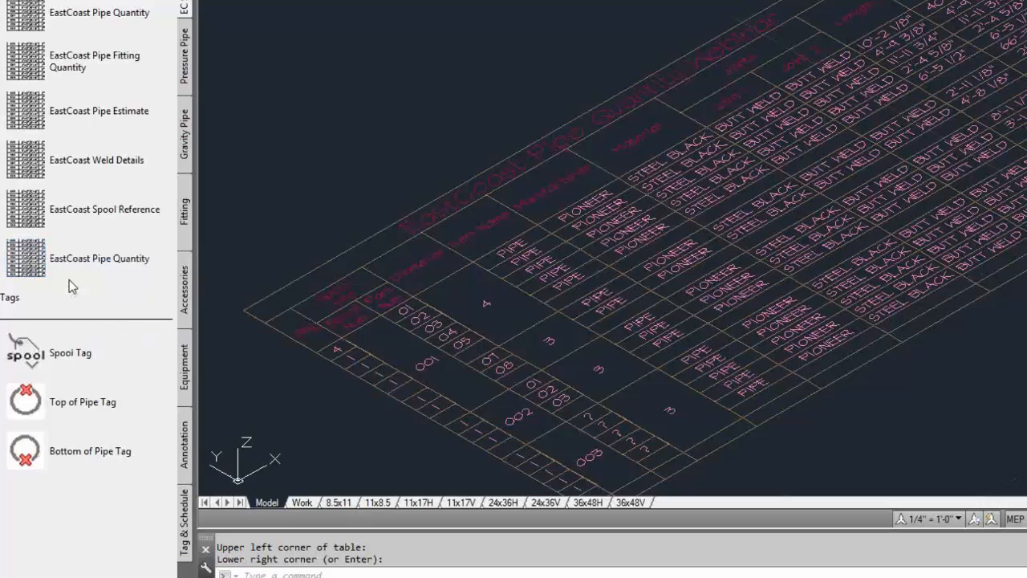
pyautogui.rightClick(72, 283)
pyautogui.click(121, 328)
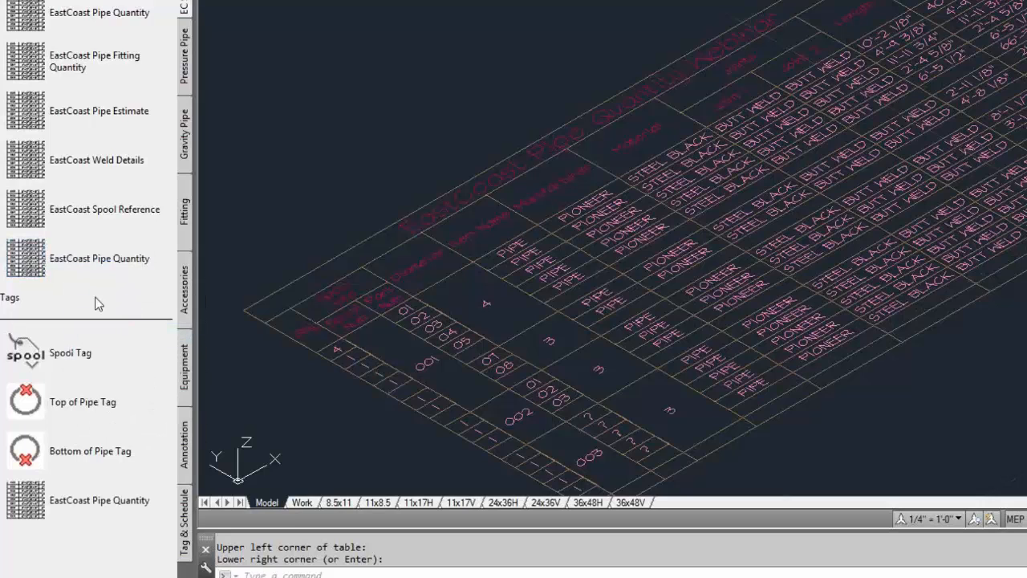
# - Set the duplicated tool's title to "EastCoast Pipe Quantity Webinar II" in its tool properties
pyautogui.rightClick(38, 499)
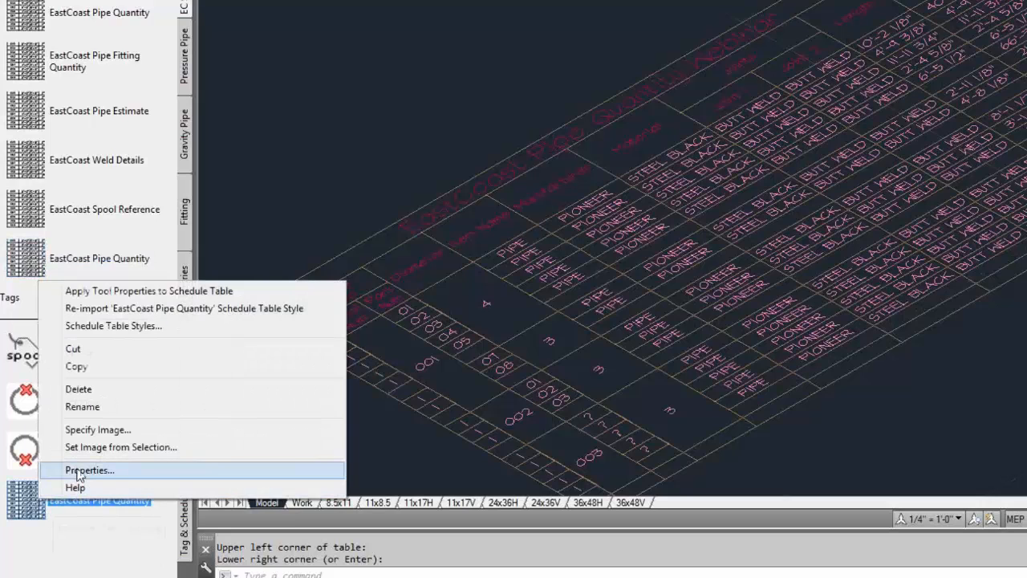
pyautogui.click(80, 470)
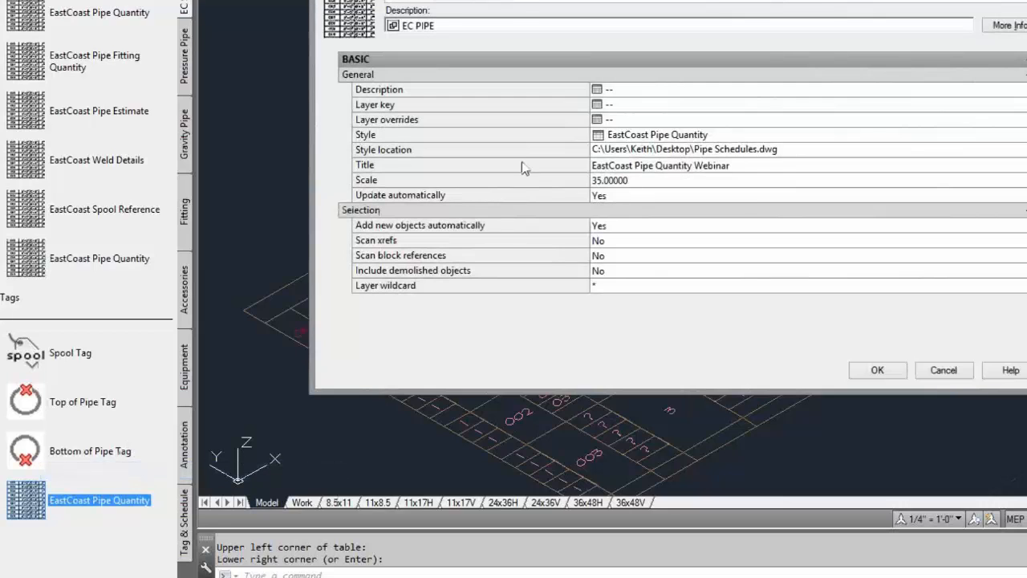
pyautogui.click(766, 167)
pyautogui.click(774, 167)
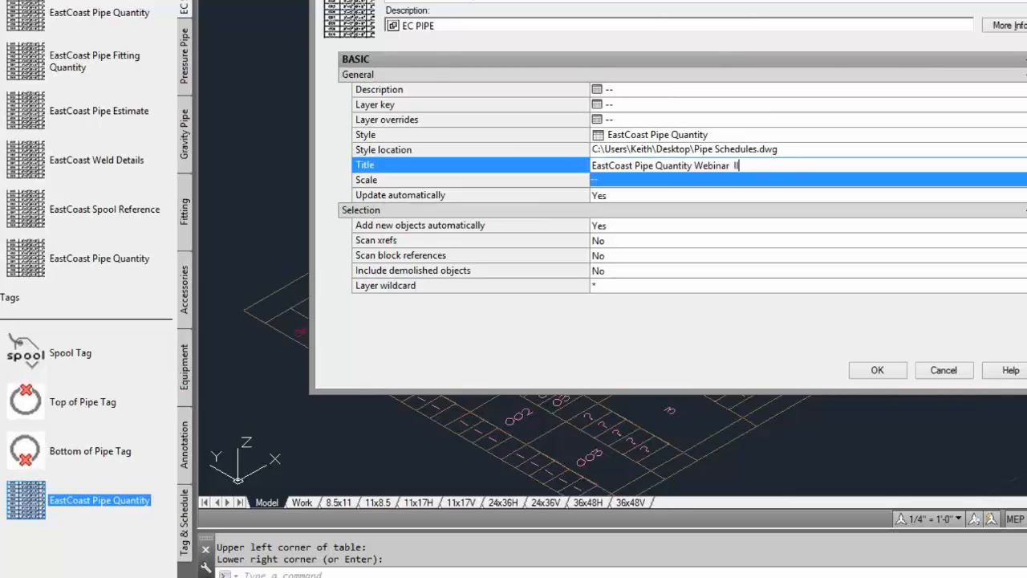
pyautogui.click(877, 370)
# - Use the duplicated tool to schedule only the parallel pipes and adjoining run, placing the table beside them below the previous schedule
pyautogui.click(33, 499)
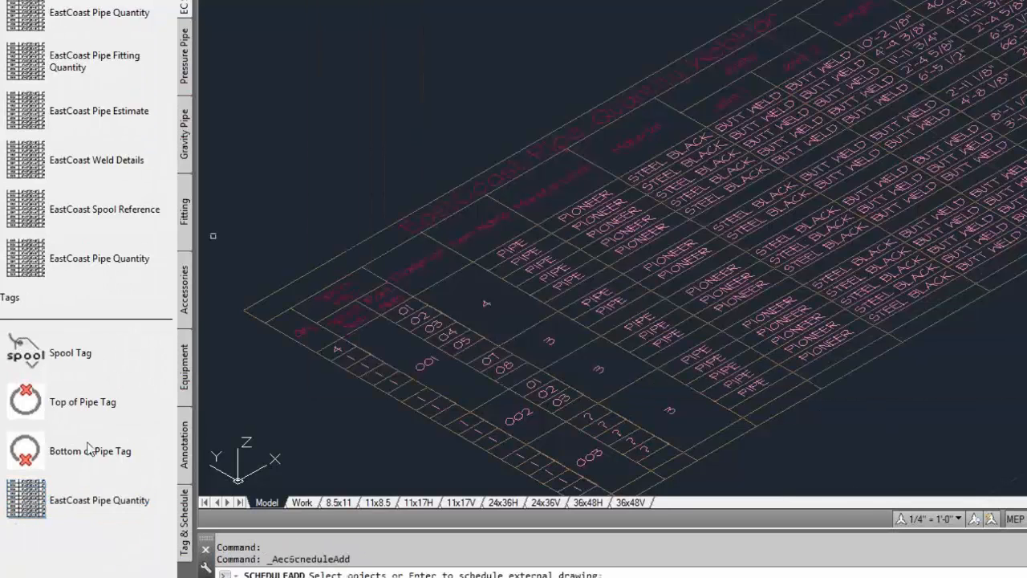
pyautogui.scroll(-2, 421, 44)
pyautogui.moveTo(574, 451)
pyautogui.mouseDown(button='middle')
pyautogui.moveTo(566, 61)
pyautogui.moveTo(592, 0)
pyautogui.mouseUp(button='middle')
pyautogui.click(567, 34)
pyautogui.click(987, 332)
pyautogui.press('Return')
pyautogui.scroll(-2, 371, 275)
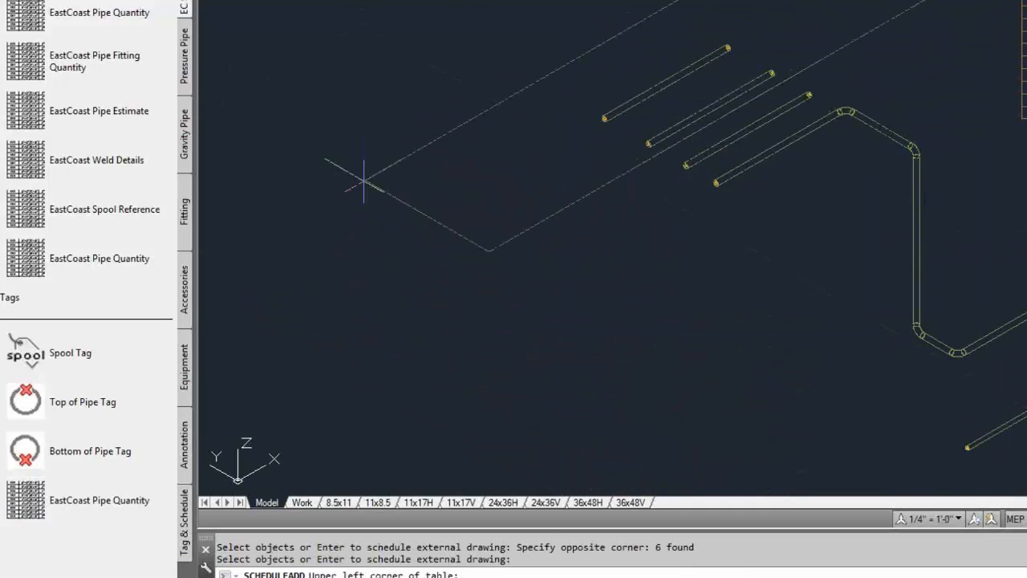
pyautogui.scroll(-2, 361, 176)
pyautogui.click(278, 160)
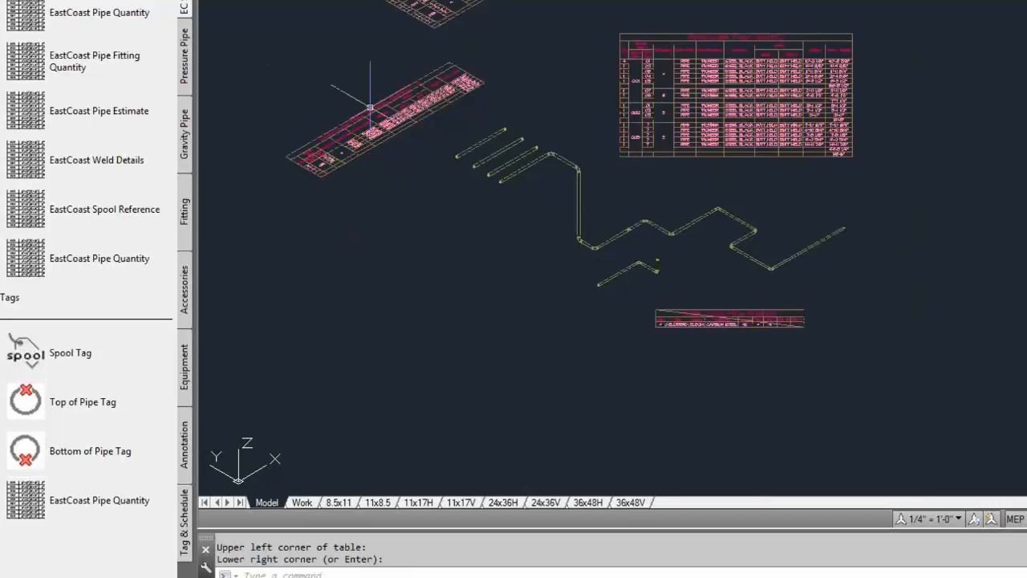
# - Compare the titles and rows of the two newly placed schedules with the original EastCoast Pipe Quantity schedule
pyautogui.scroll(5, 356, 104)
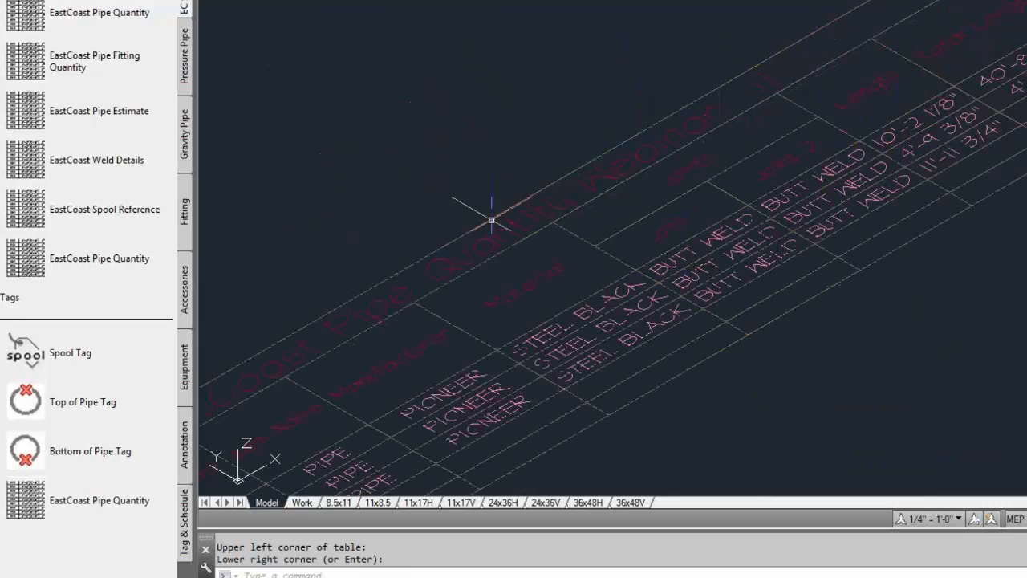
pyautogui.scroll(-5, 704, 115)
pyautogui.scroll(-2, 667, 105)
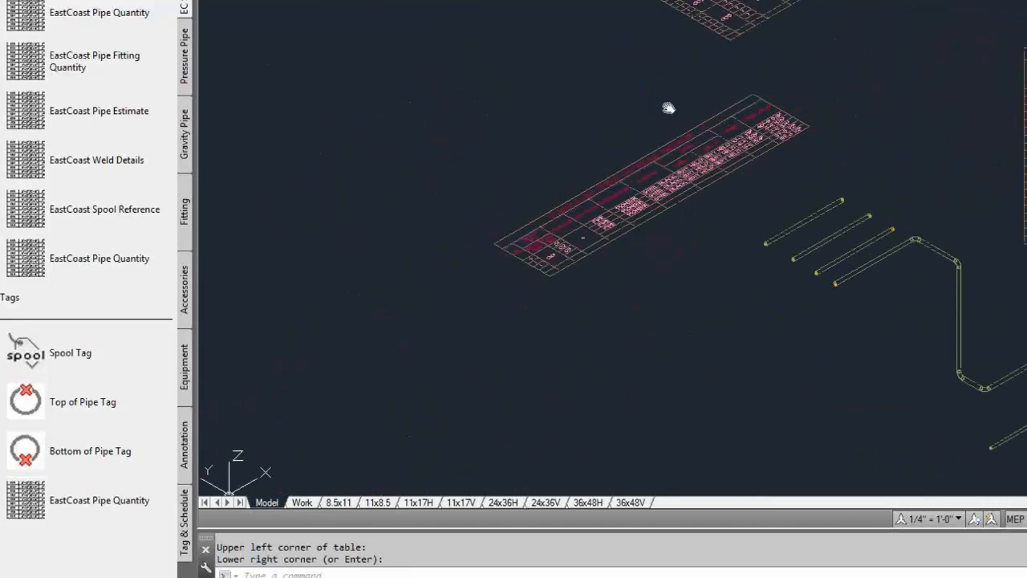
pyautogui.scroll(6, 651, 88)
pyautogui.scroll(-2, 558, 242)
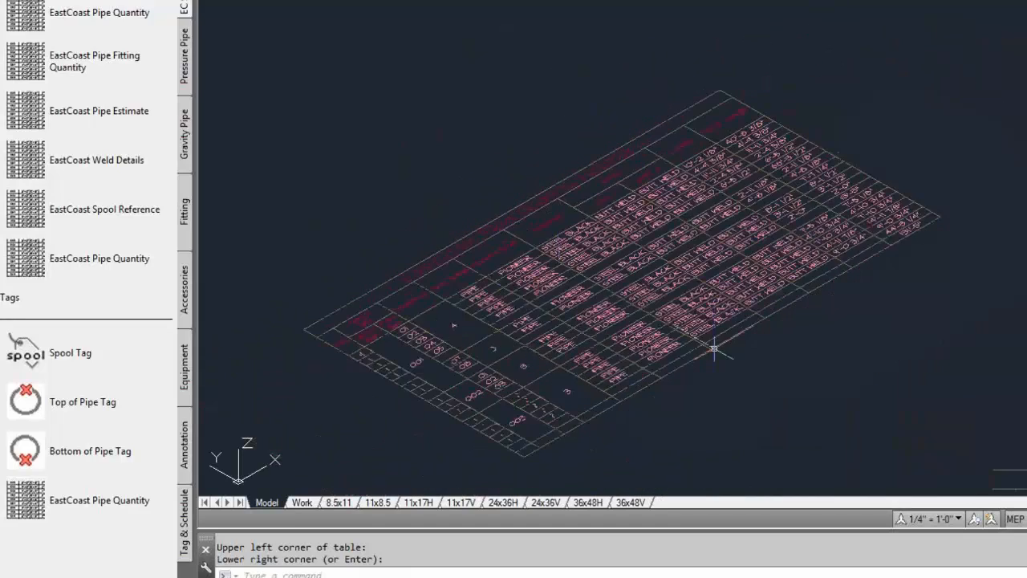
pyautogui.moveTo(713, 351); pyautogui.dragTo(463, 2, button='middle')
pyautogui.moveTo(971, 211); pyautogui.dragTo(711, 212, button='middle')
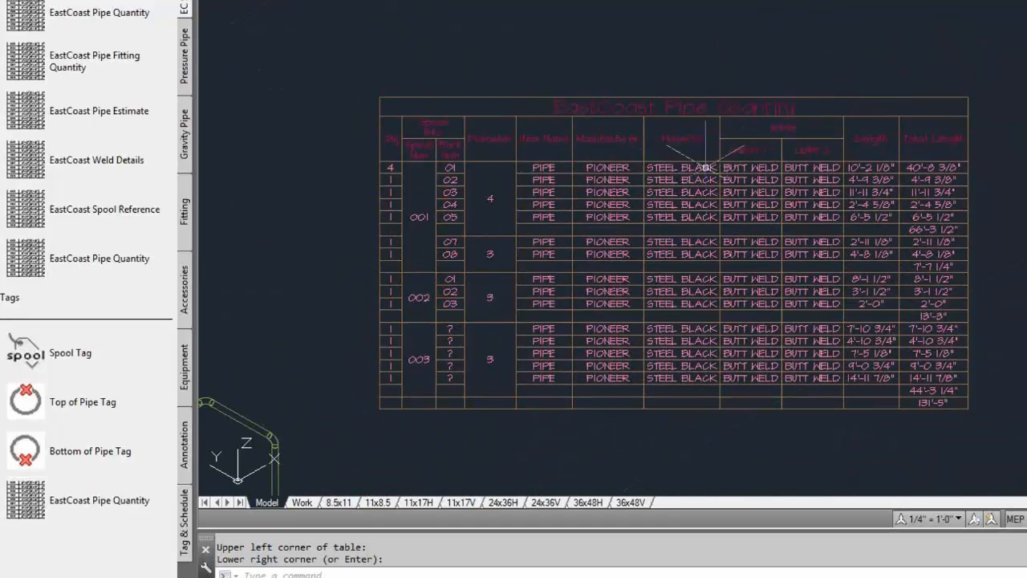
pyautogui.scroll(-2, 505, 226)
pyautogui.moveTo(396, 275); pyautogui.dragTo(985, 183, button='middle')
pyautogui.scroll(4, 583, 196)
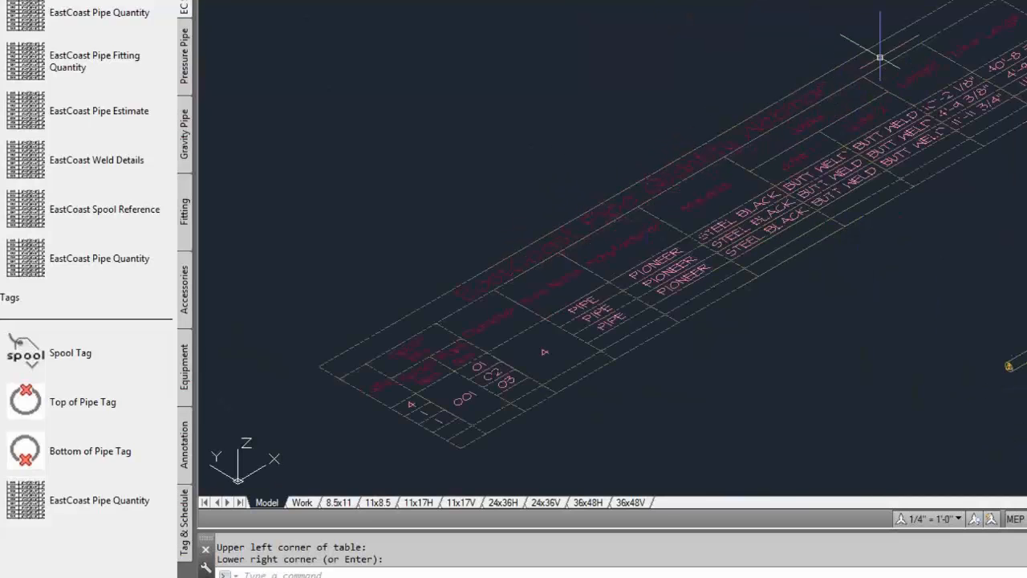
pyautogui.scroll(-5, 840, 299)
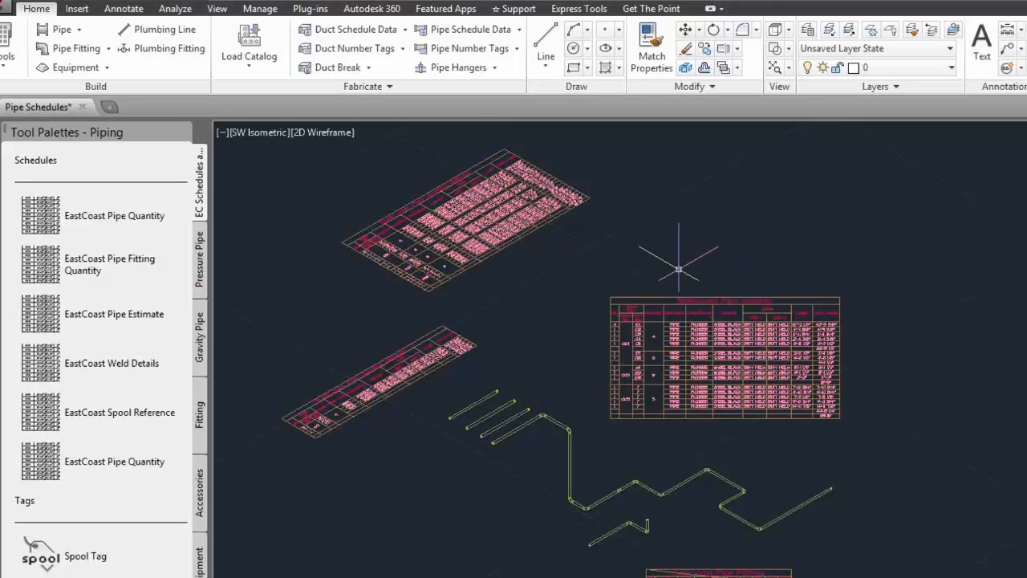
pyautogui.scroll(2, 681, 270)
pyautogui.hotkey('ctrl', '1')
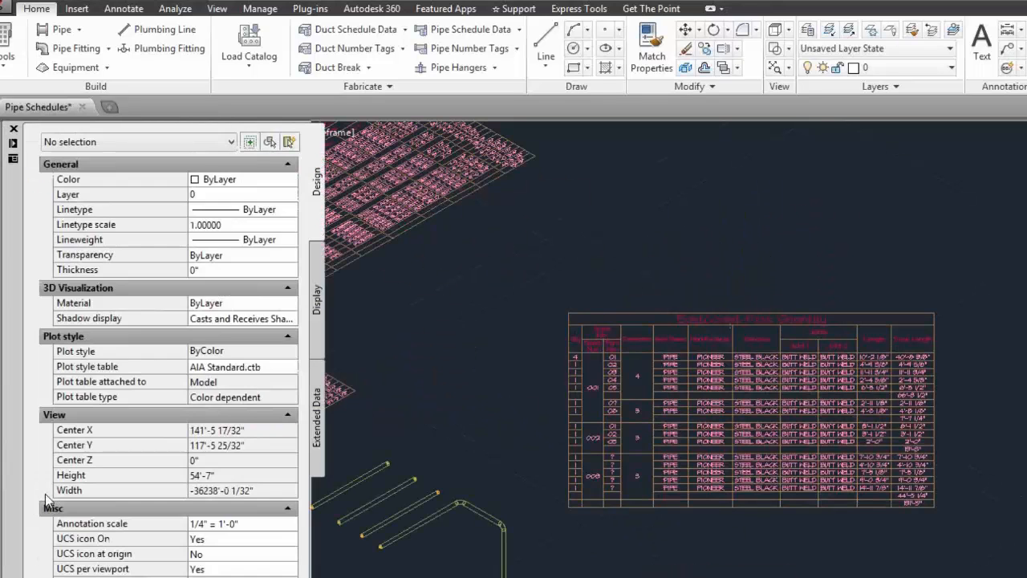
pyautogui.hotkey('ctrl', '1')
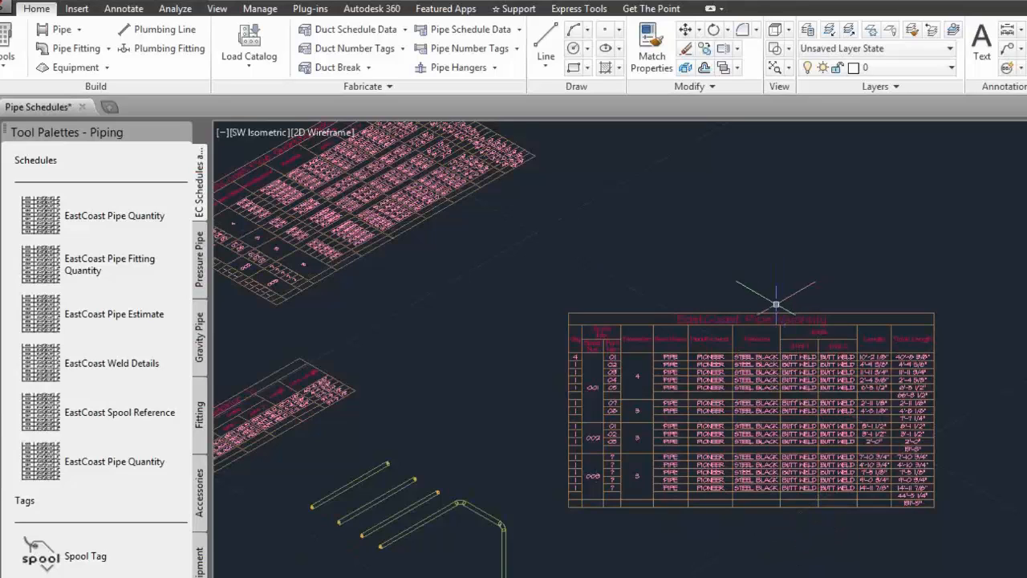
# - Open the Style Manager and expand the Schedule Table Styles under Documentation Objects for both Drawing2.dwg and Pipe Schedules.dwg
pyautogui.click(259, 8)
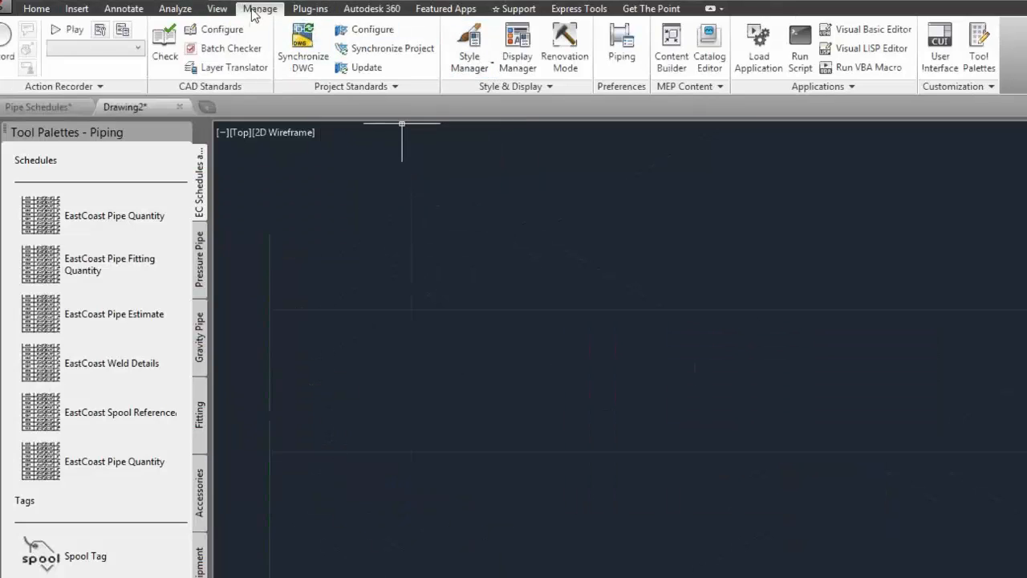
pyautogui.click(469, 48)
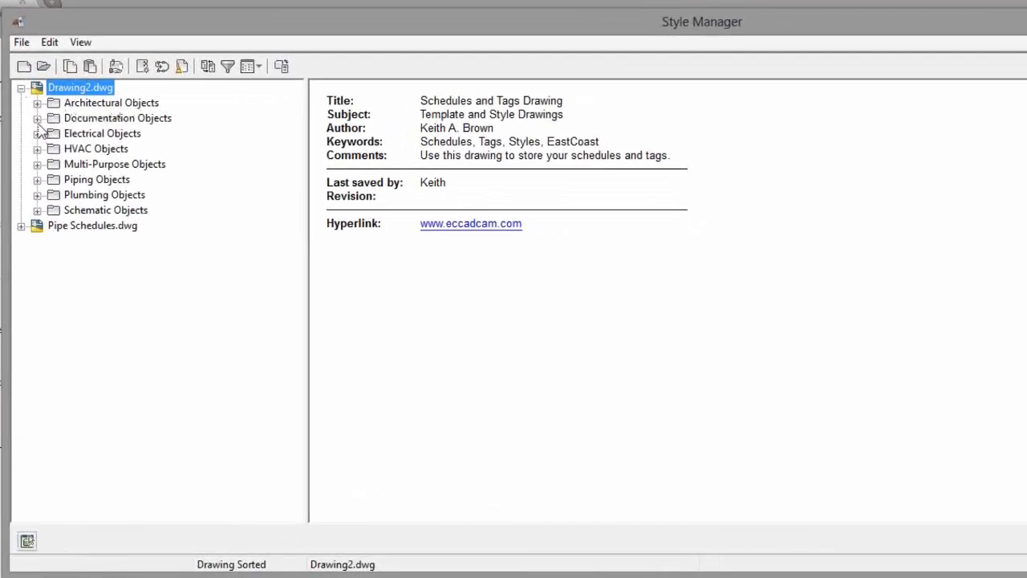
pyautogui.click(37, 118)
pyautogui.click(53, 241)
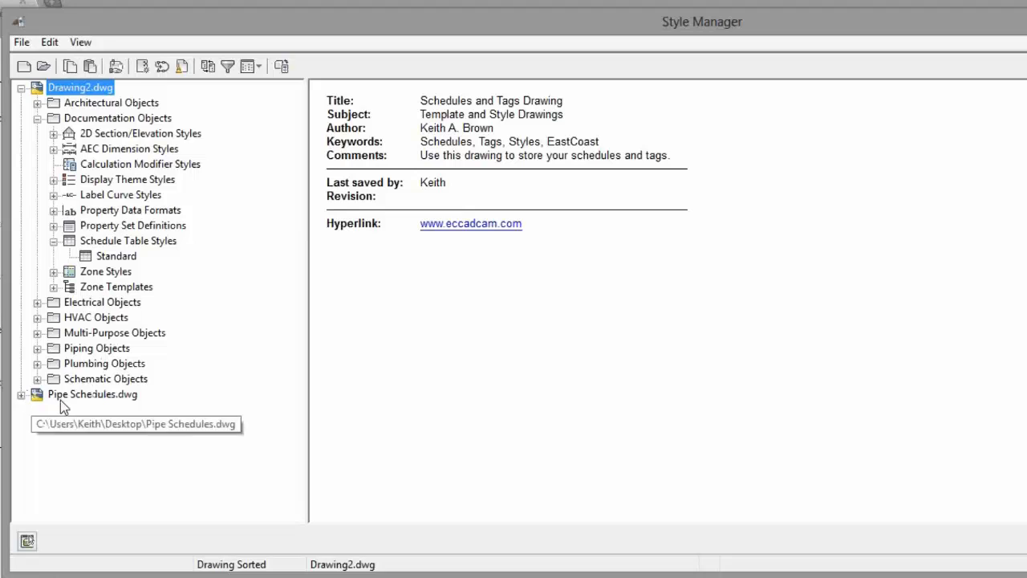
pyautogui.click(21, 395)
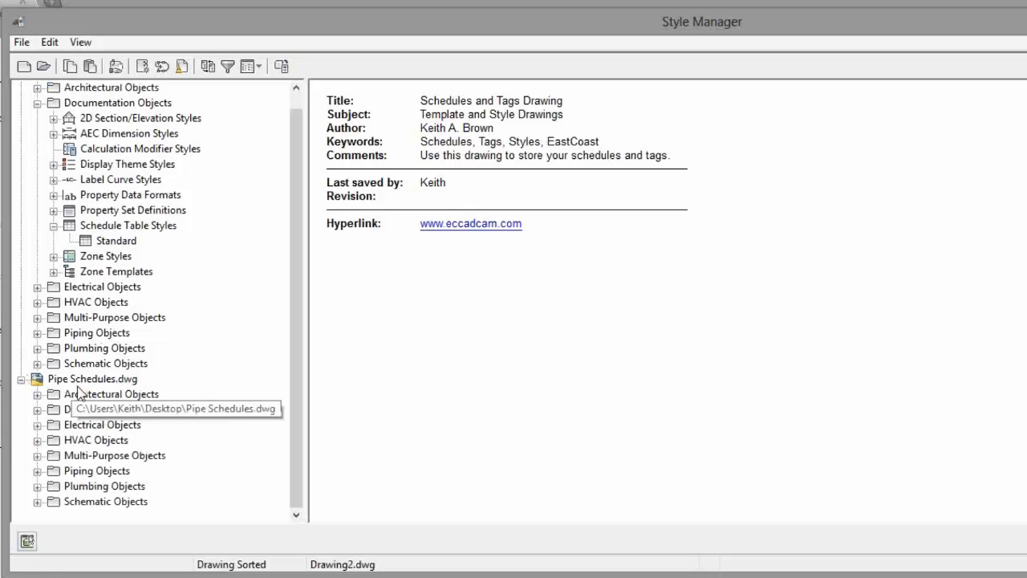
pyautogui.click(37, 410)
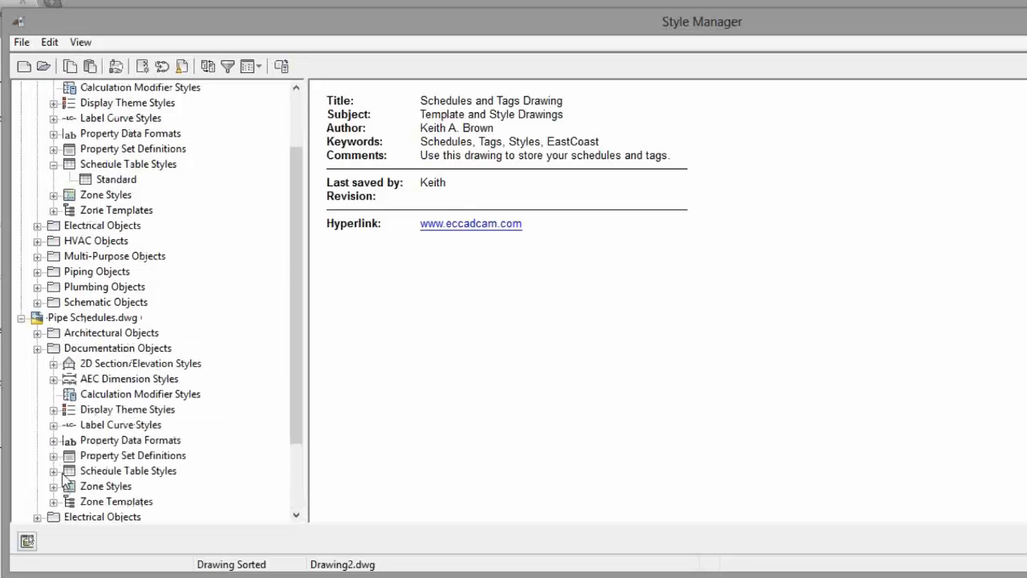
pyautogui.click(53, 471)
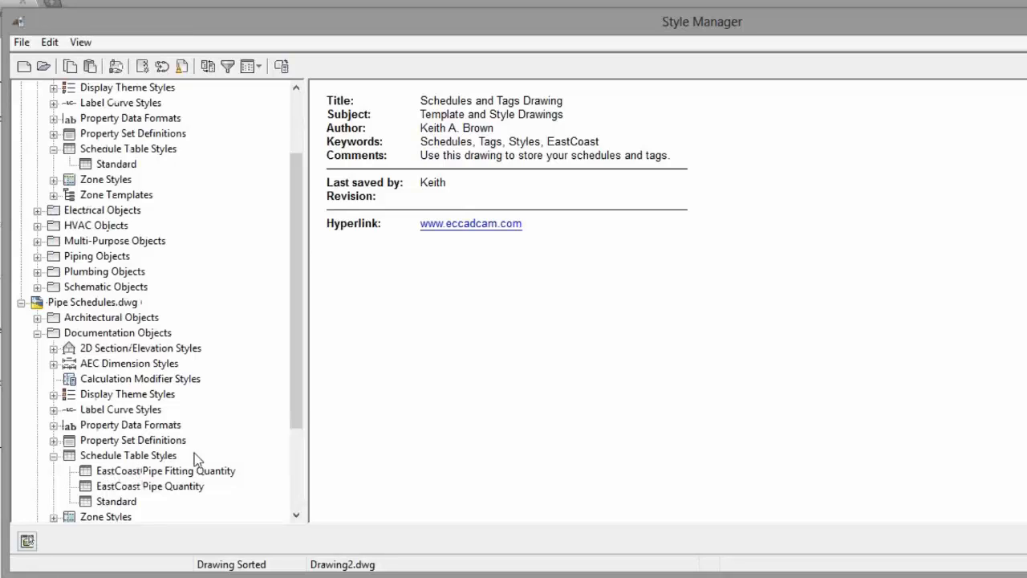
pyautogui.click(123, 473)
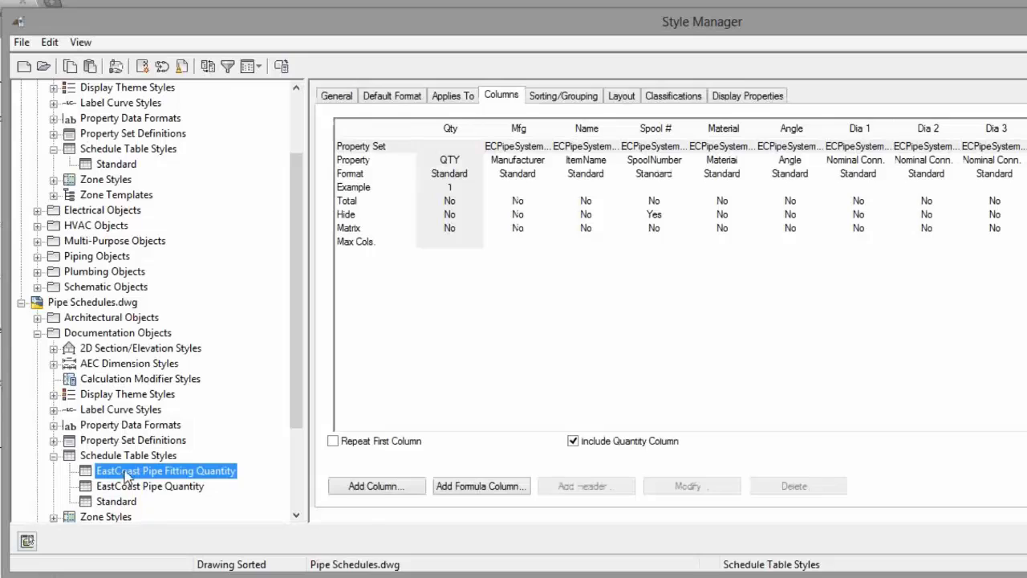
pyautogui.rightClick(127, 472)
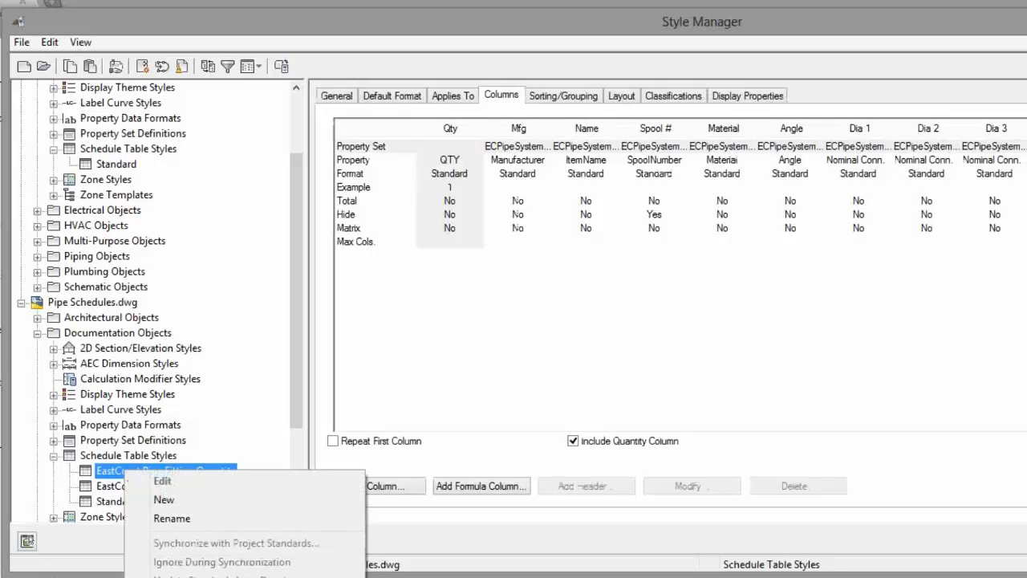
pyautogui.press('Escape')
pyautogui.click(116, 149)
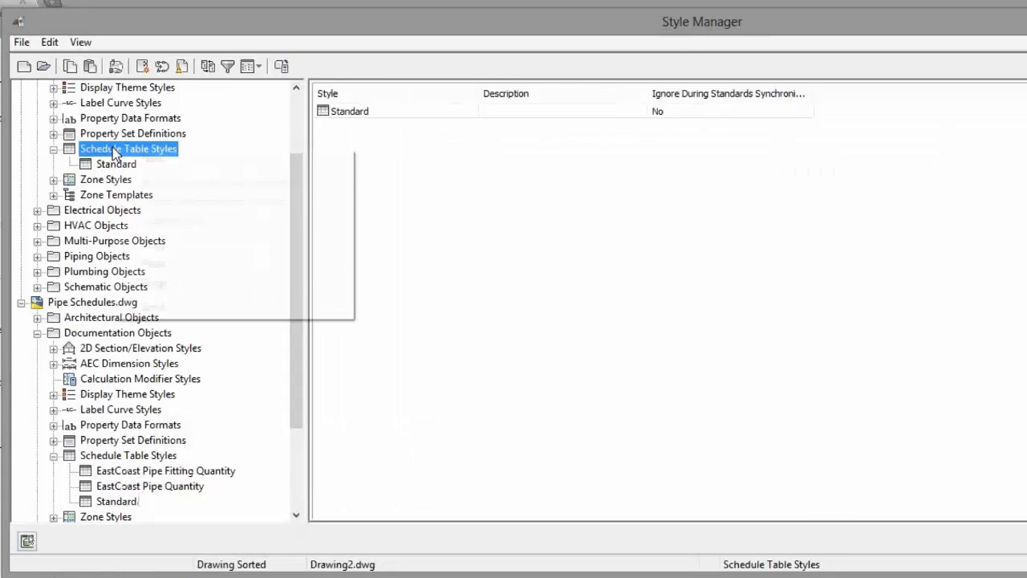
# - Copy all Schedule Table Styles from Pipe Schedules.dwg and paste them into the Schedule Table Styles of Drawing2.dwg
pyautogui.click(142, 456)
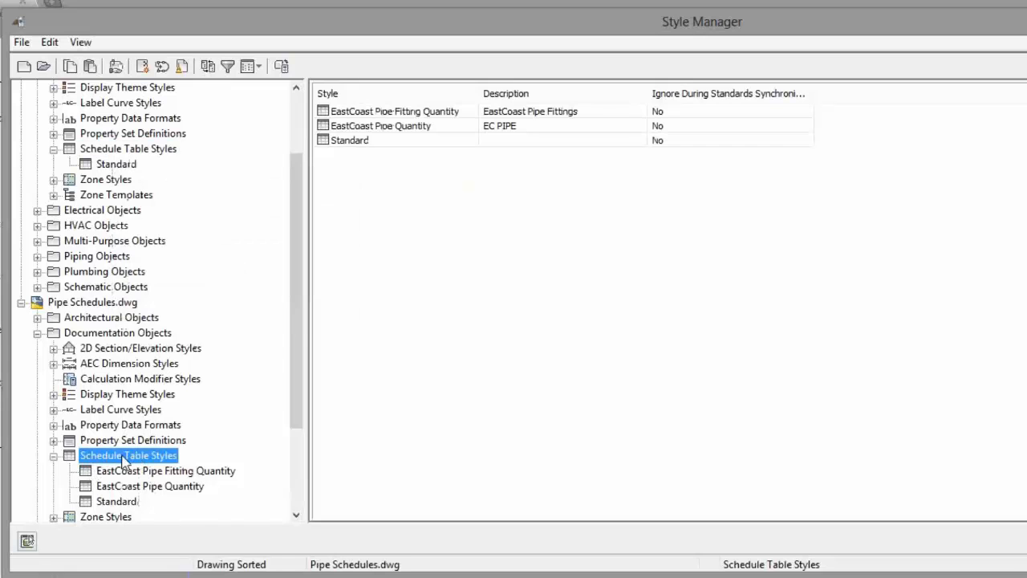
pyautogui.rightClick(141, 456)
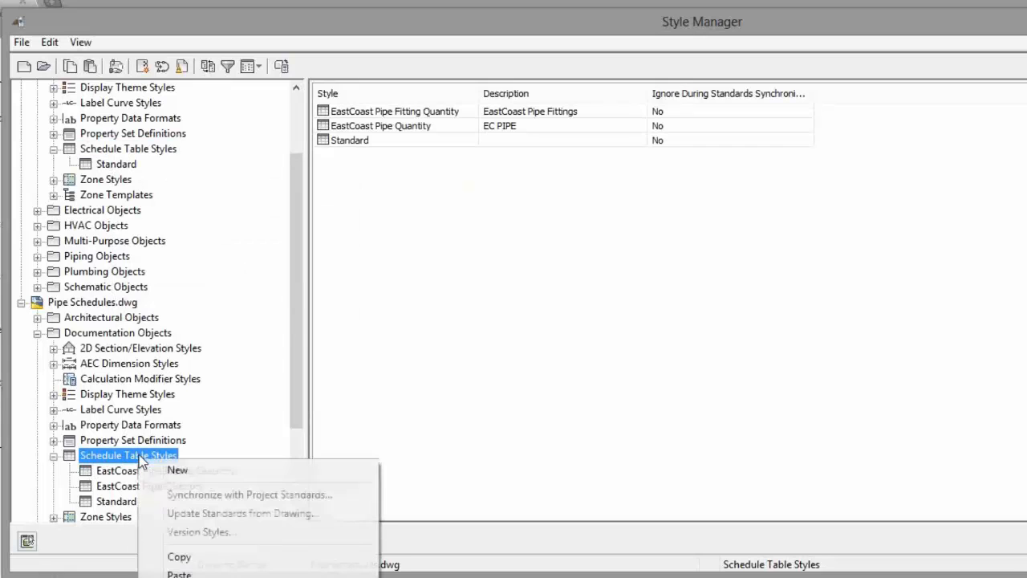
pyautogui.click(177, 560)
pyautogui.click(124, 148)
pyautogui.rightClick(113, 150)
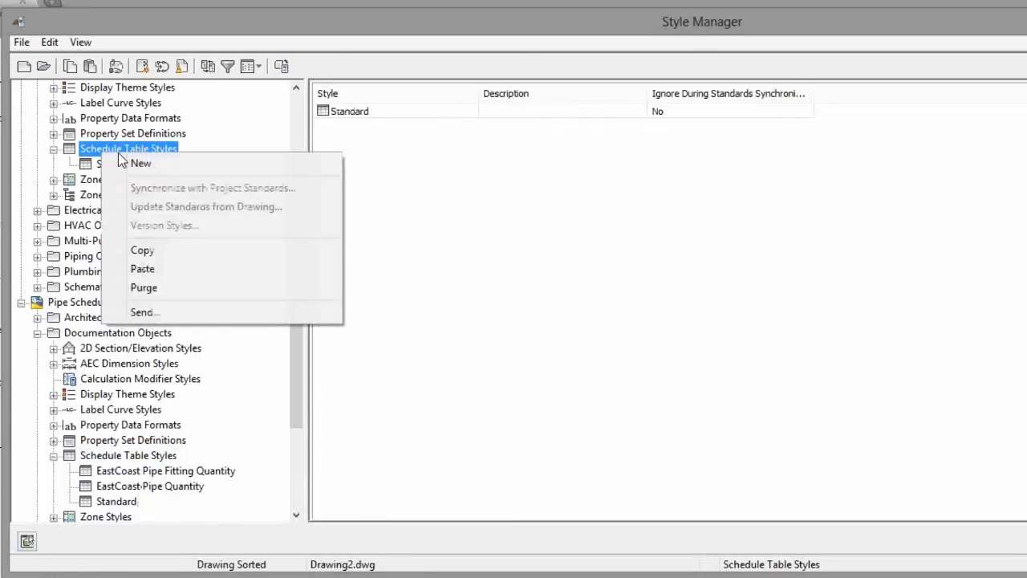
pyautogui.click(149, 269)
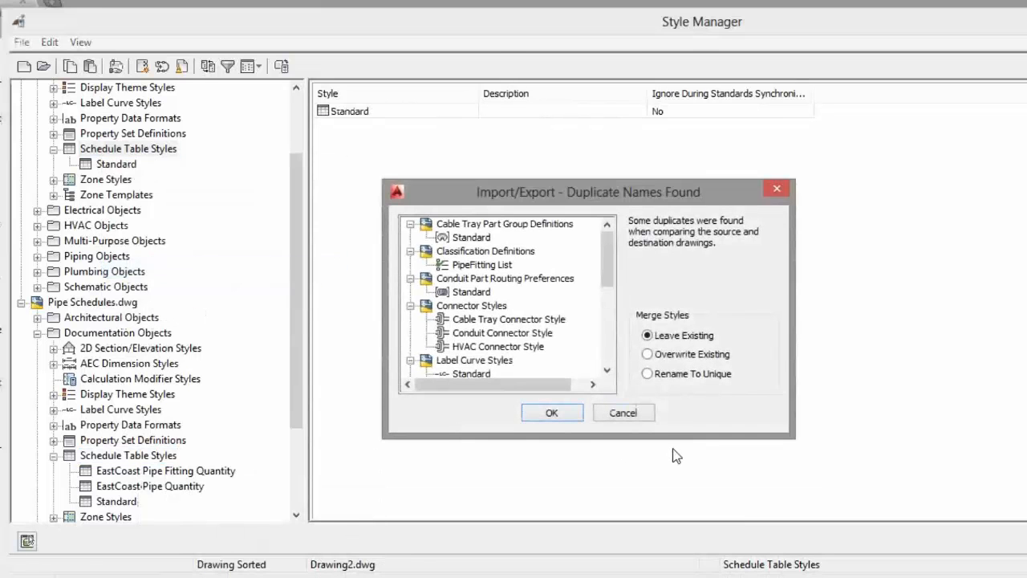
# - Move and enlarge the Duplicate Names Found dialog to view the full list of duplicated styles and definitions
pyautogui.moveTo(553, 205); pyautogui.dragTo(506, 136)
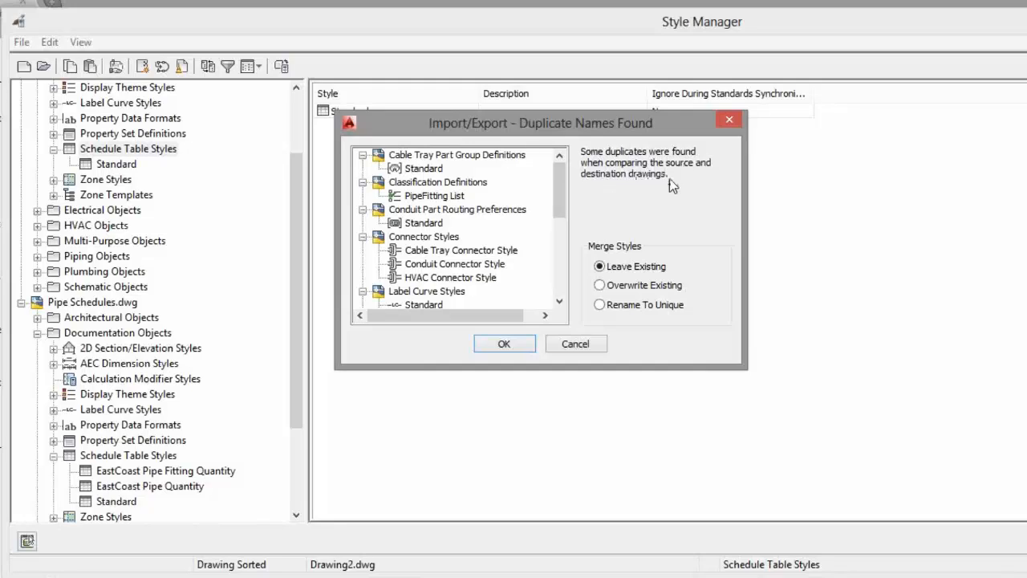
pyautogui.moveTo(557, 197)
pyautogui.mouseDown()
pyautogui.moveTo(565, 283)
pyautogui.moveTo(567, 191)
pyautogui.mouseUp()
pyautogui.moveTo(559, 196); pyautogui.dragTo(569, 237)
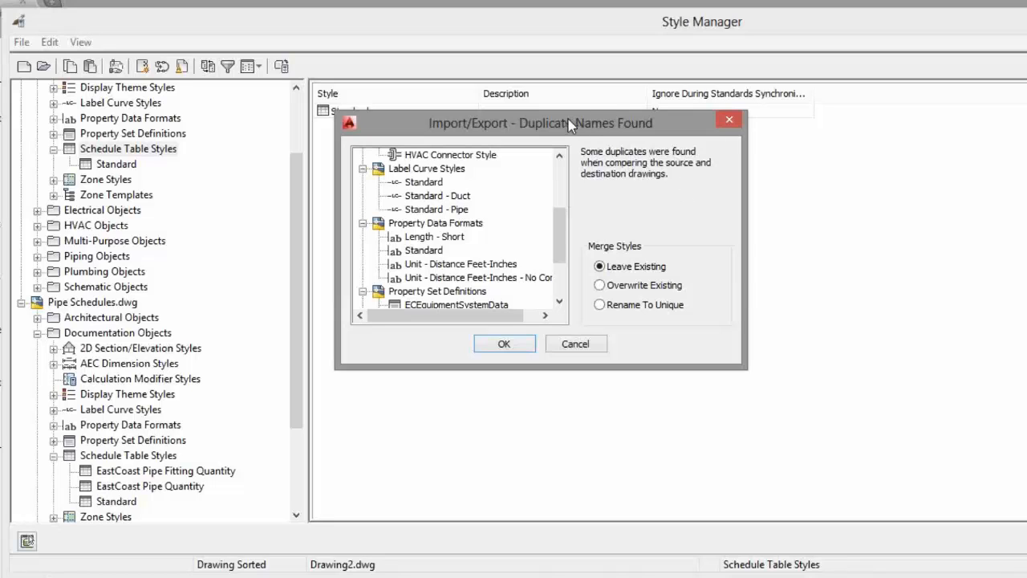
pyautogui.moveTo(573, 121); pyautogui.dragTo(549, 93)
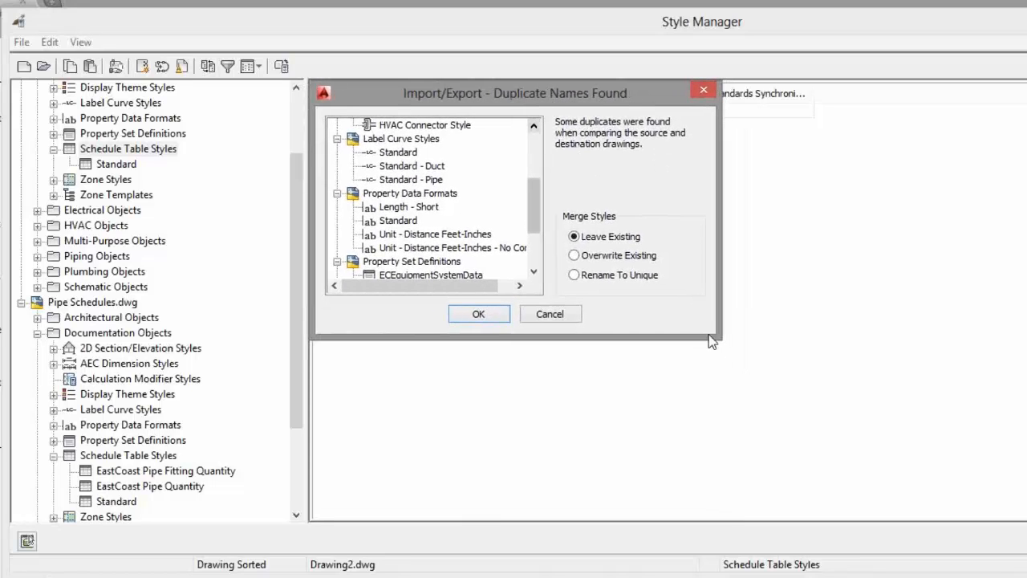
pyautogui.moveTo(711, 336); pyautogui.dragTo(986, 479)
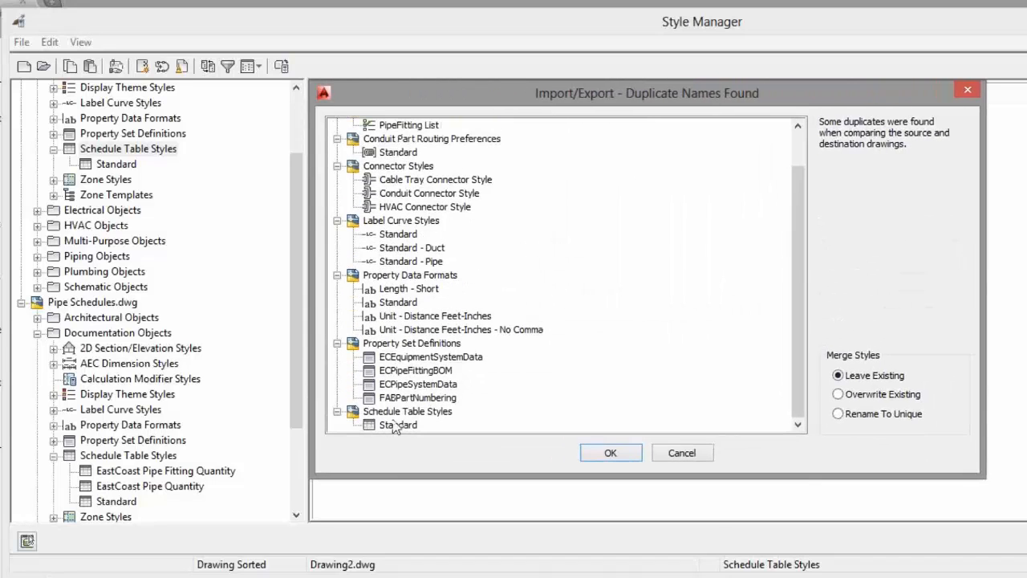
# - Examine the duplicated Standard schedule table style and the property set definitions listed in the Duplicate Names Found dialog
pyautogui.click(395, 427)
pyautogui.click(405, 397)
pyautogui.click(402, 383)
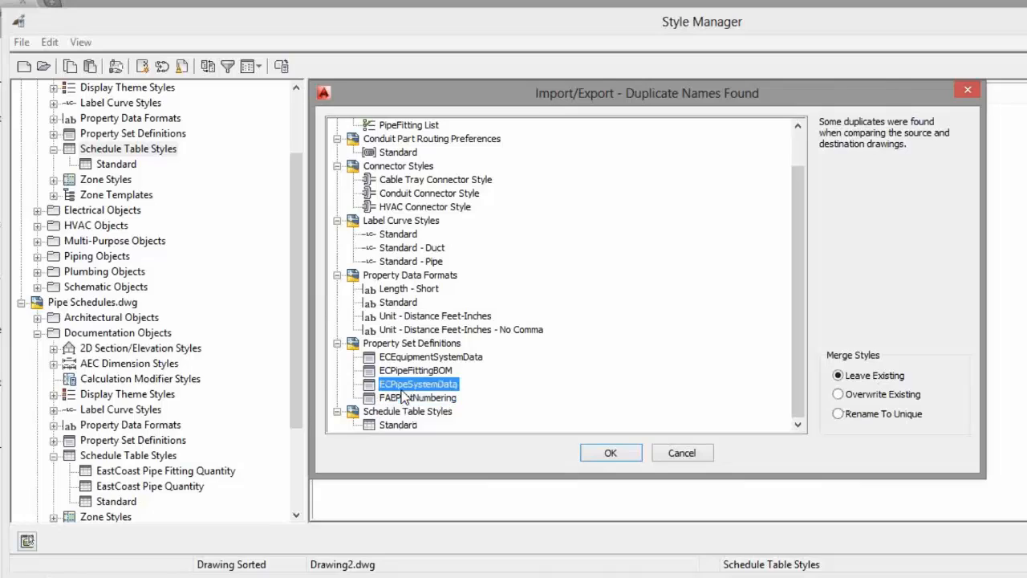
pyautogui.click(399, 370)
pyautogui.click(399, 357)
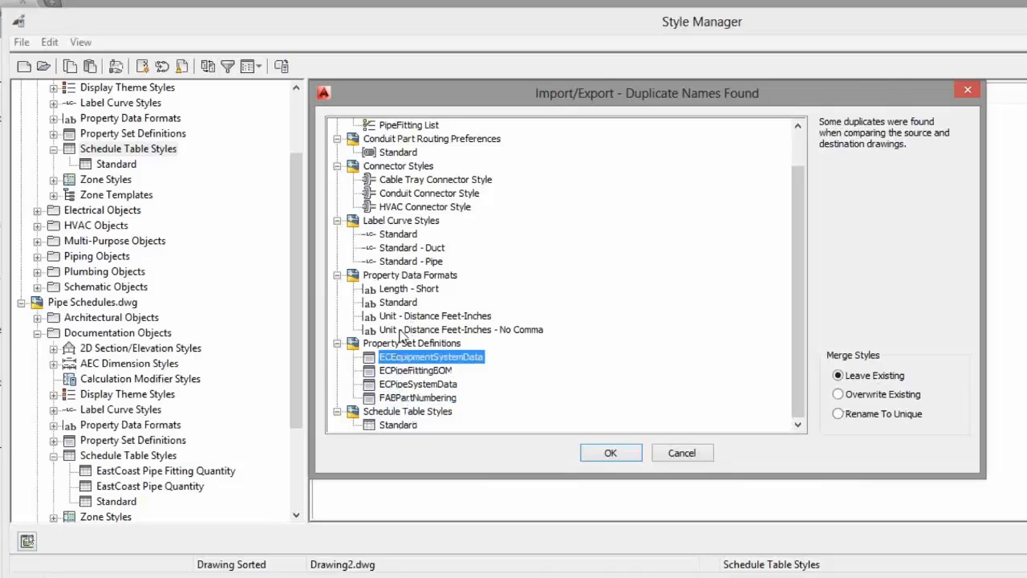
pyautogui.click(401, 370)
pyautogui.click(403, 384)
pyautogui.click(404, 397)
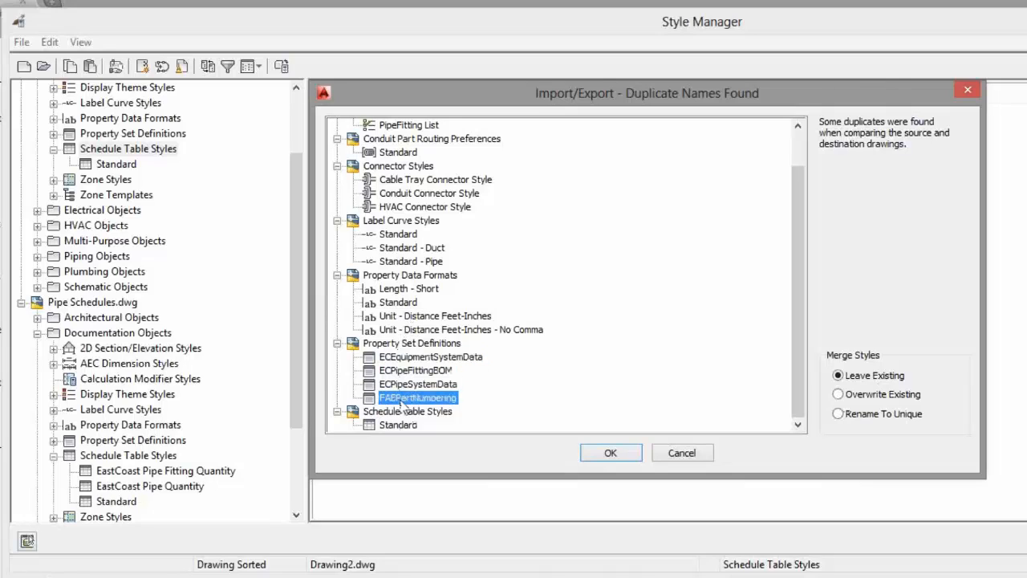
pyautogui.click(403, 384)
pyautogui.click(403, 371)
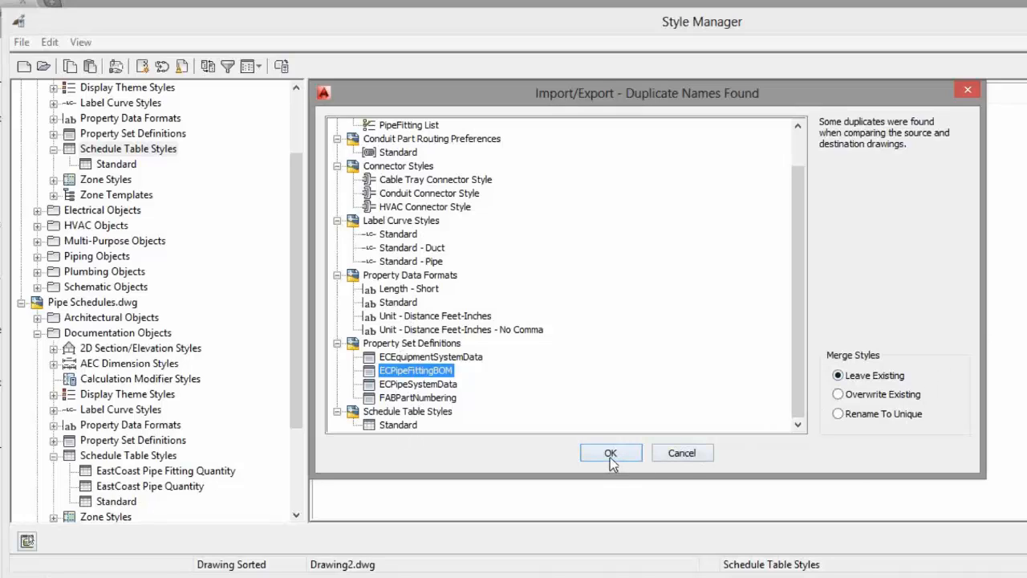
# - Complete the paste with the merge option set to Leave Existing for the duplicate names
pyautogui.click(839, 394)
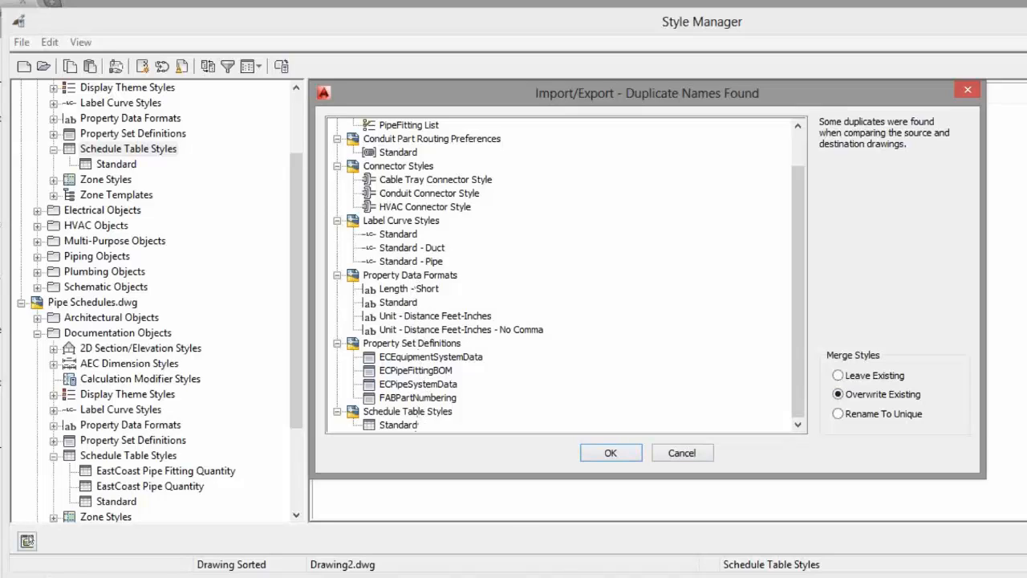
pyautogui.click(846, 376)
pyautogui.click(608, 455)
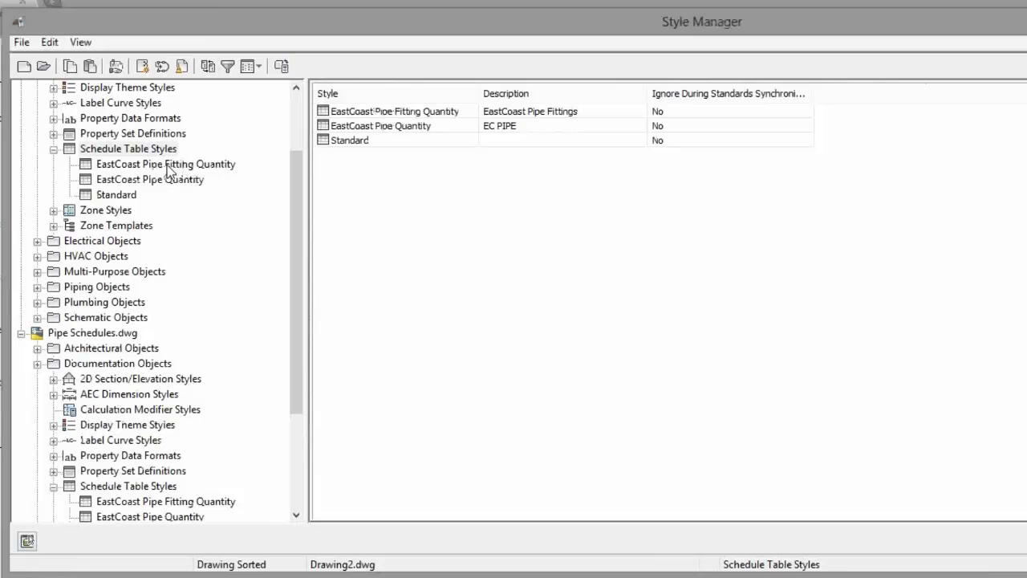
# - Check the columns of the EastCoast Pipe Fitting Quantity, EastCoast Pipe Quantity and Standard schedule styles in Drawing2.dwg
pyautogui.click(166, 166)
pyautogui.click(152, 179)
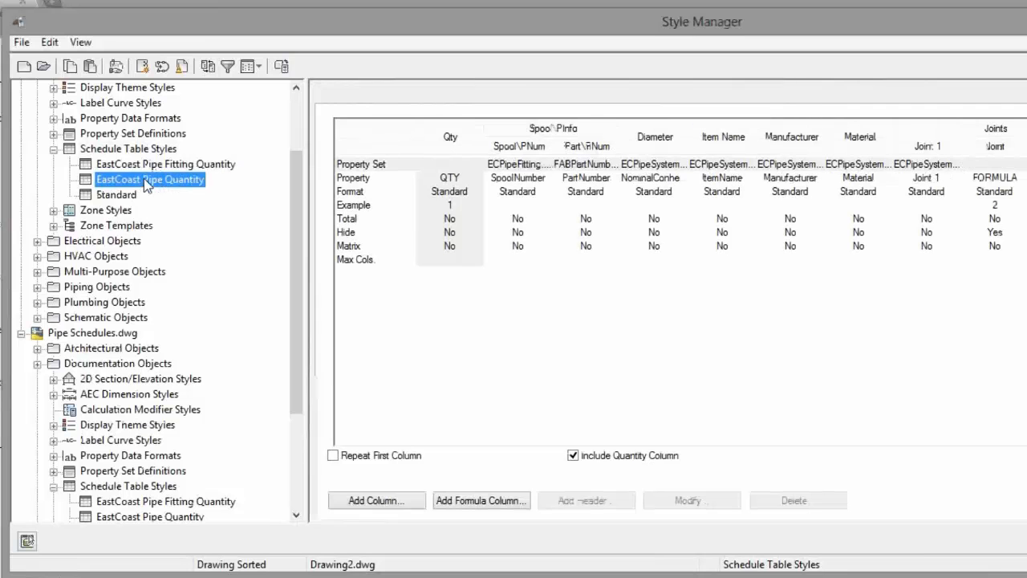
pyautogui.click(145, 166)
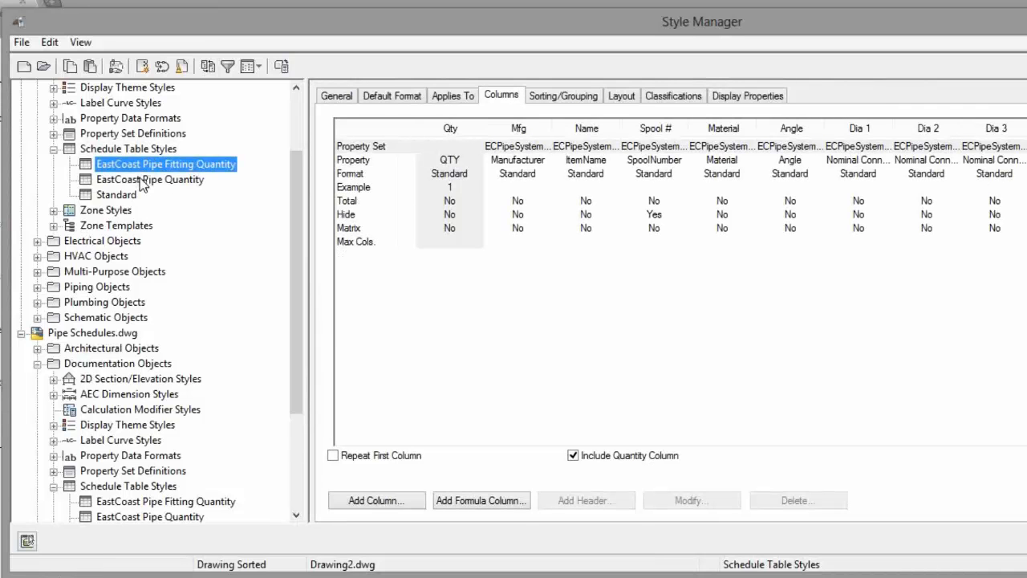
pyautogui.click(139, 177)
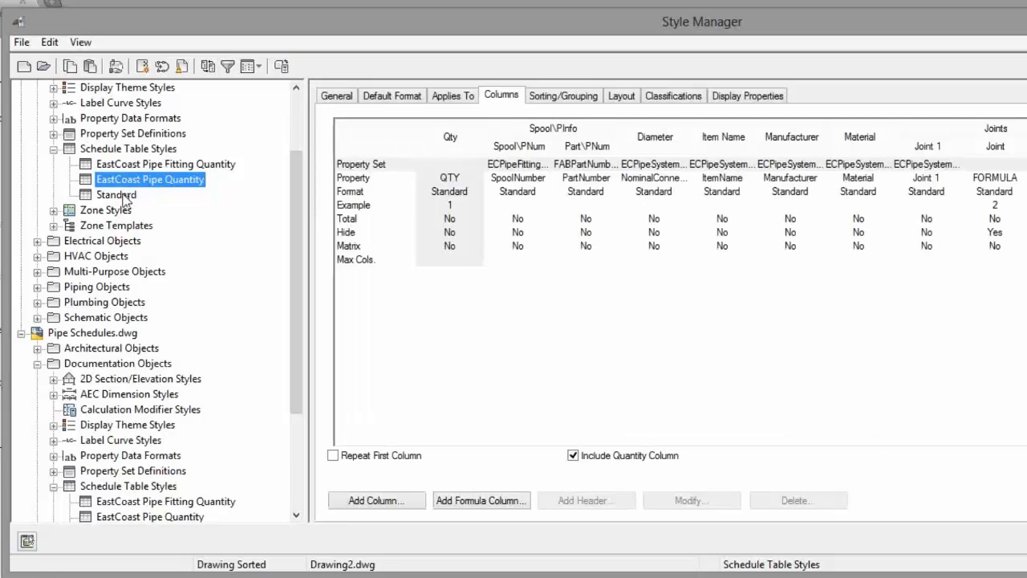
pyautogui.click(122, 197)
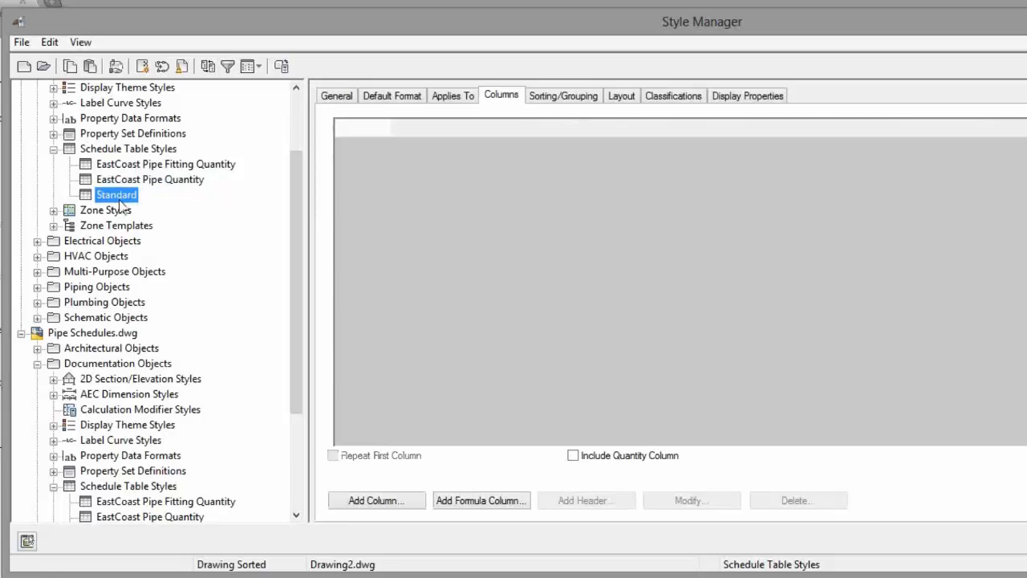
# - Expand the Property Set Definitions of Drawing2.dwg and inspect ECDuctFittingBOM and ECDuctHangerTotalStationPoints
pyautogui.click(53, 134)
pyautogui.click(134, 258)
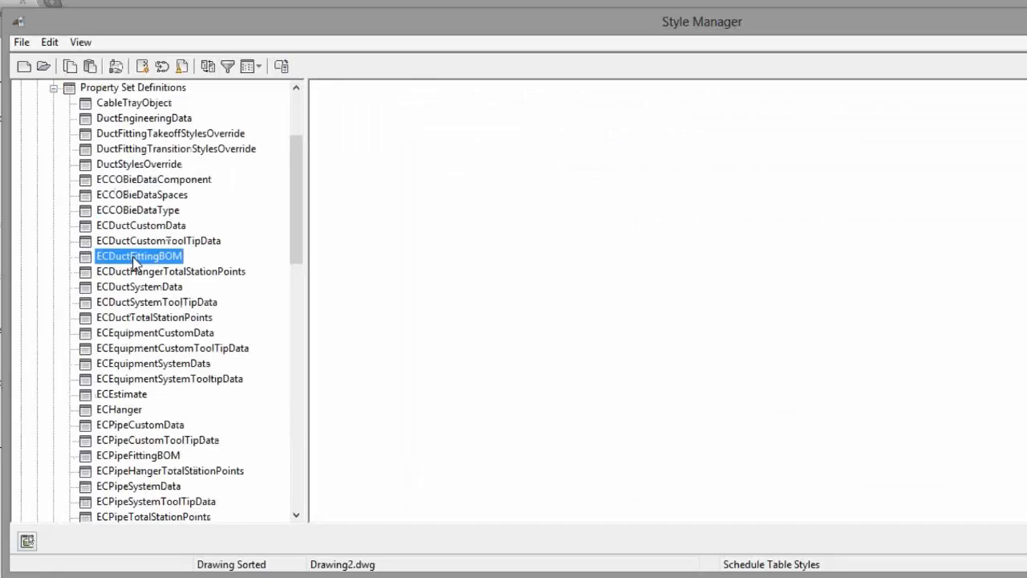
pyautogui.click(146, 272)
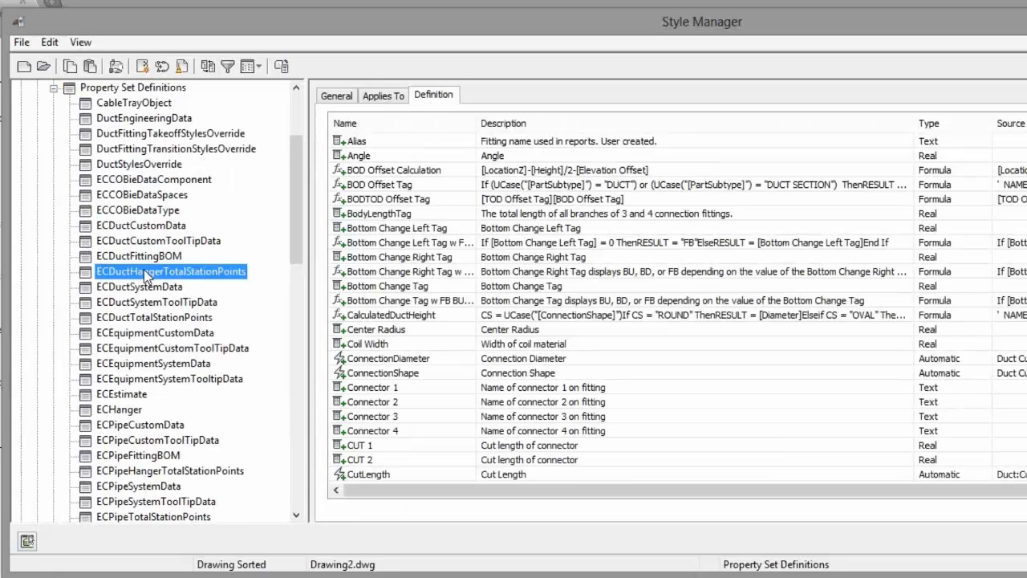